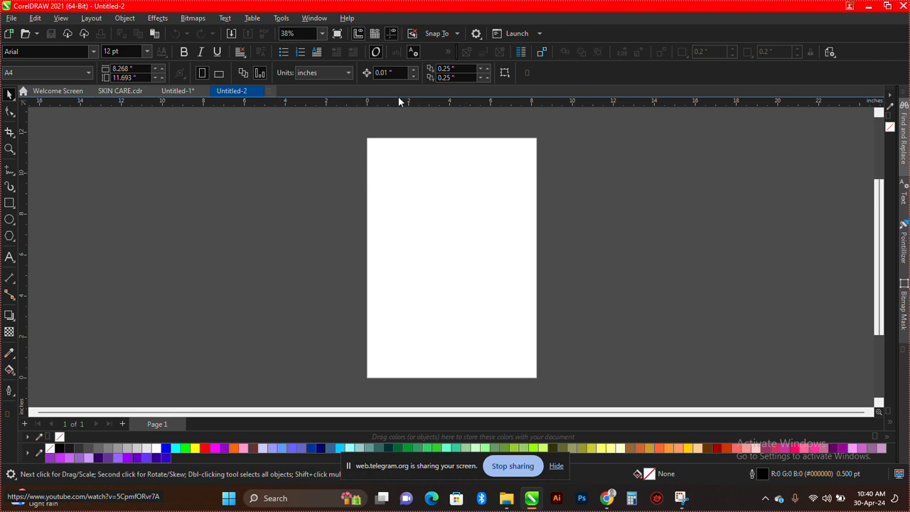
# Switch to File Explorer, open and reload the new bluetooth folder, and return to CorelDRAW
pyautogui.click(507, 500)
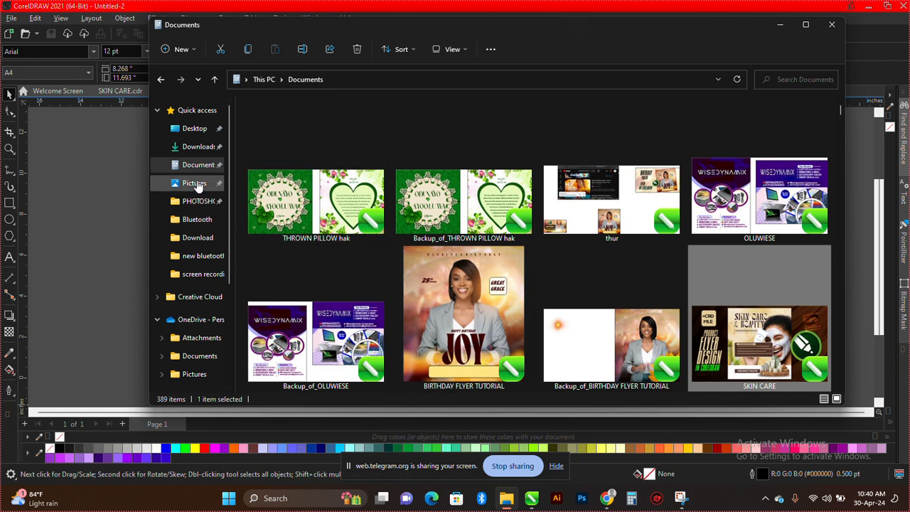
pyautogui.scroll(-1, 198, 226)
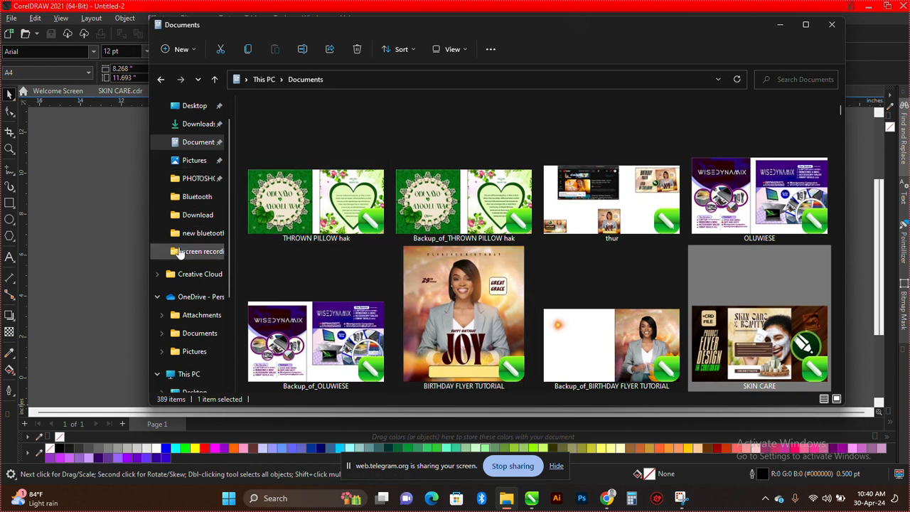
pyautogui.scroll(1, 197, 267)
pyautogui.click(201, 263)
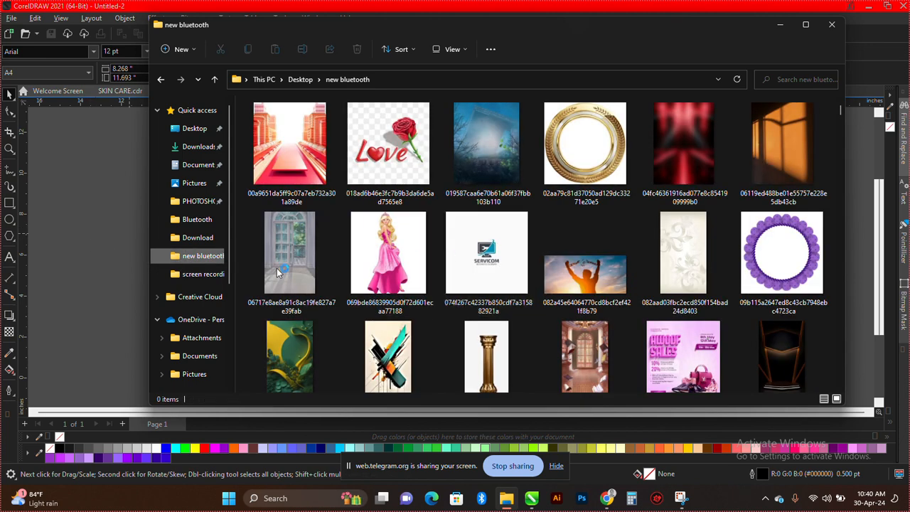
pyautogui.click(188, 258)
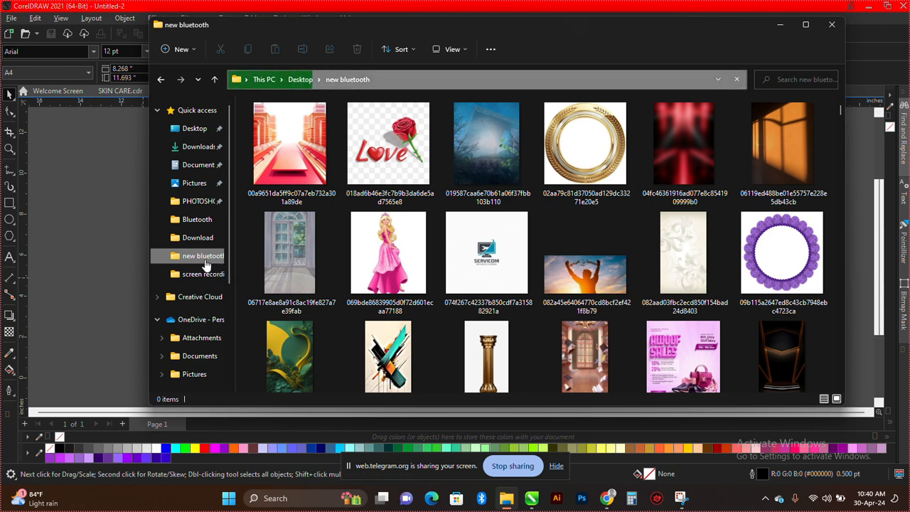
pyautogui.click(117, 251)
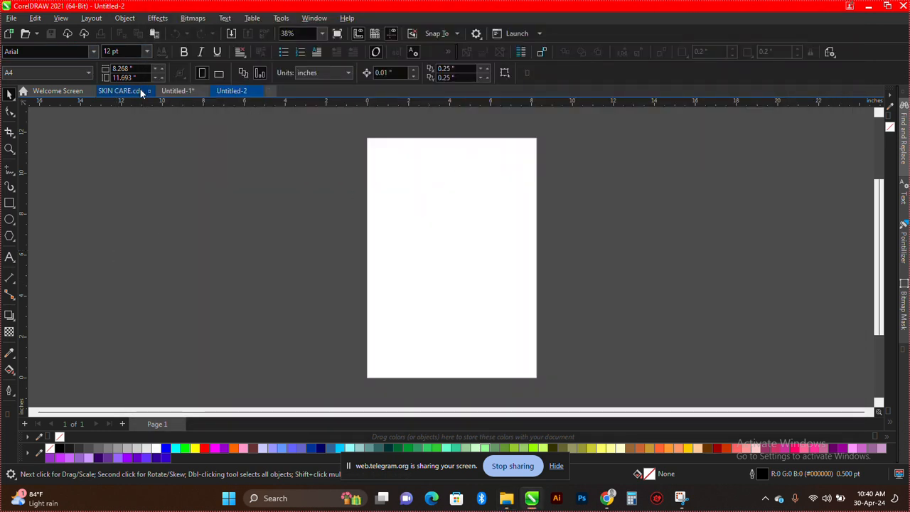
# Set the page size of the blank document to 8 inches wide by 9 inches high
pyautogui.click(151, 69)
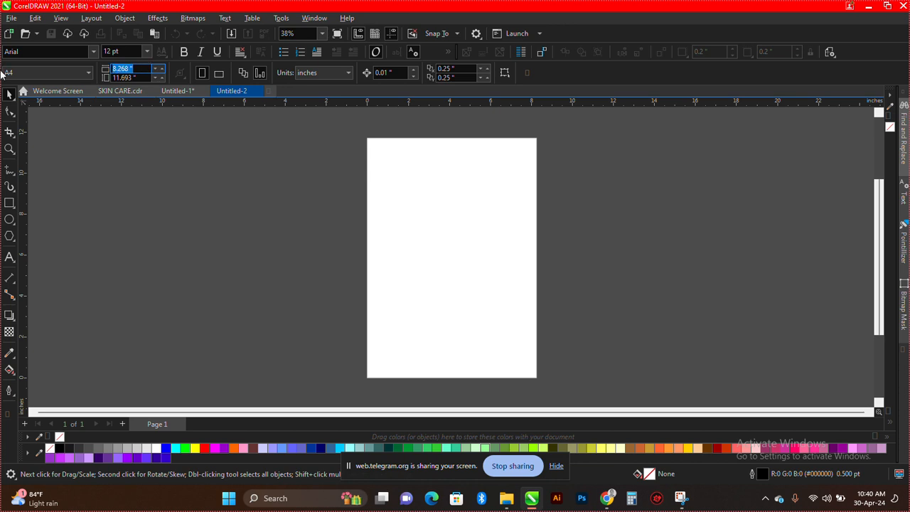
pyautogui.write('8')
pyautogui.press('Tab')
pyautogui.write('9')
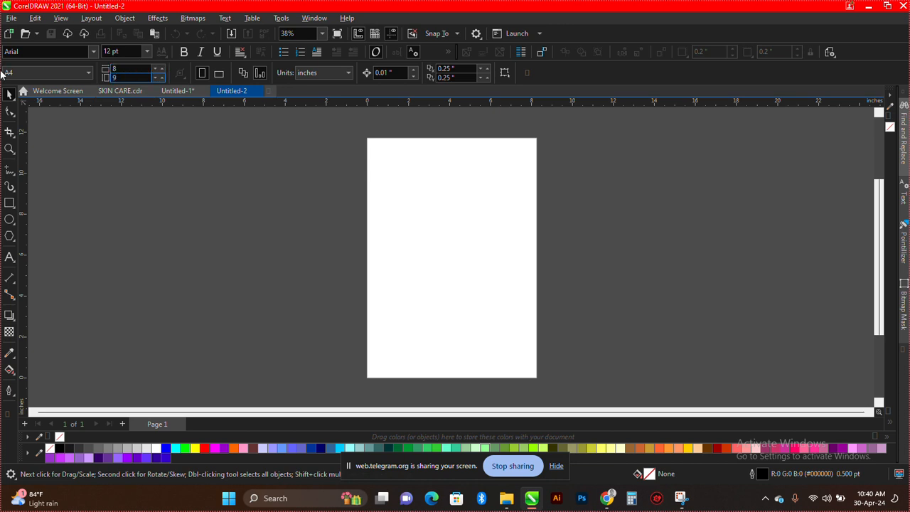
pyautogui.press('Return')
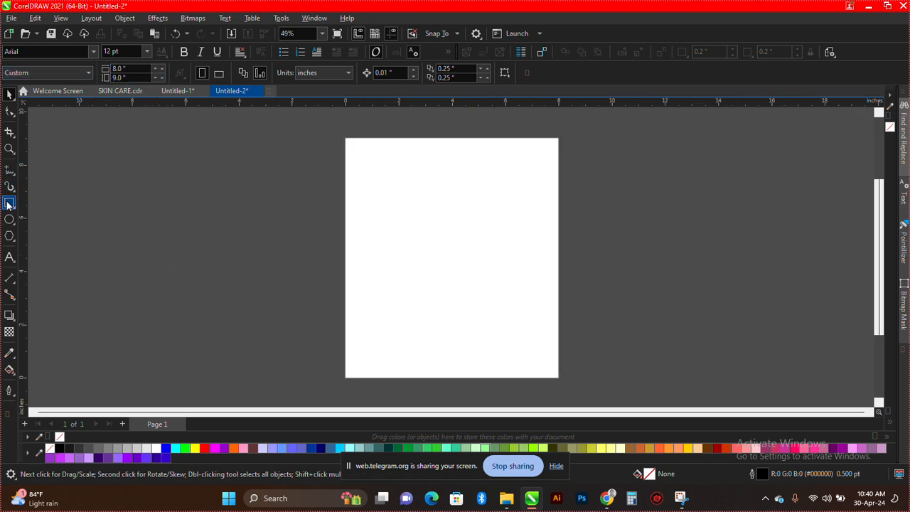
# Draw a rectangle, set its size to 8 by 9 inches, and centre it on the page
pyautogui.moveTo(299, 160); pyautogui.dragTo(422, 255)
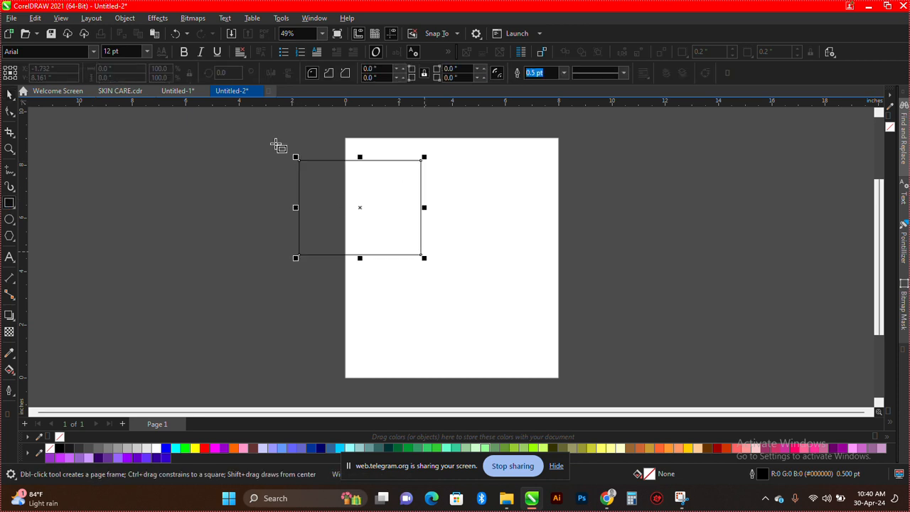
pyautogui.press('space')
pyautogui.click(117, 68)
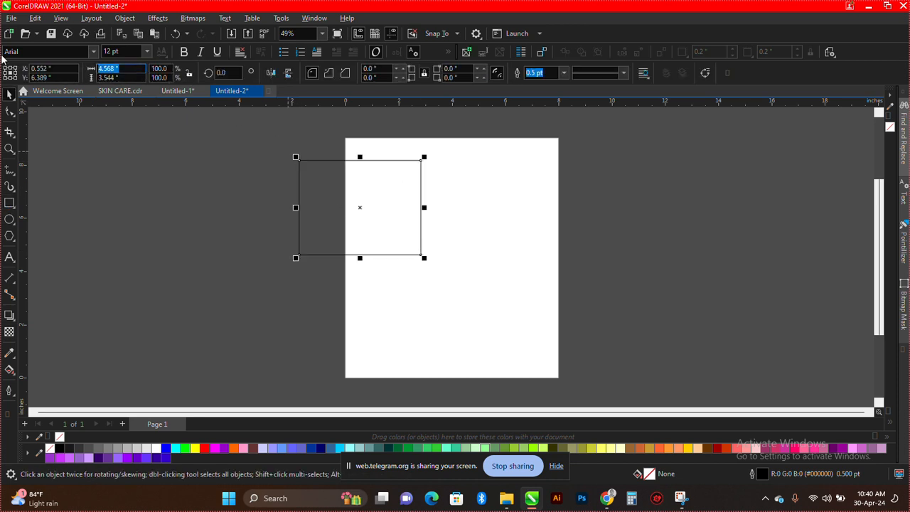
pyautogui.write('8')
pyautogui.press('Tab')
pyautogui.write('9')
pyautogui.press('Return')
pyautogui.press('p')
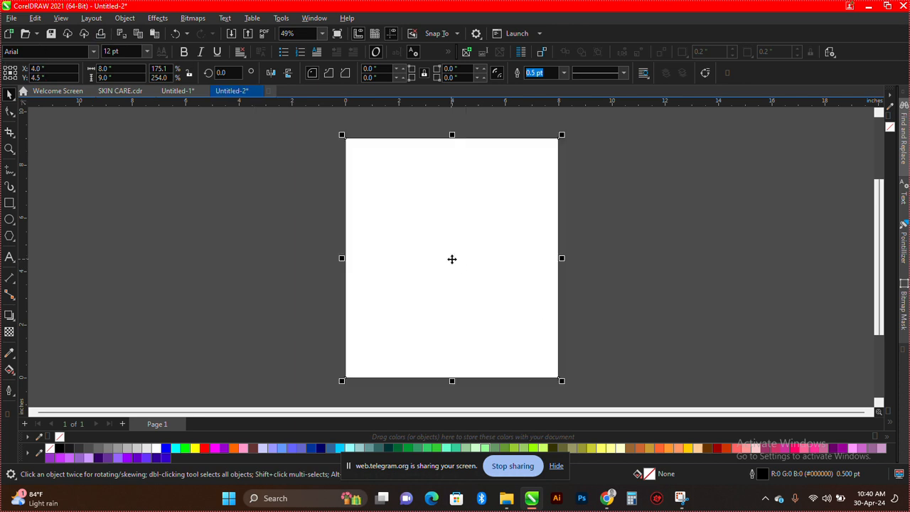
# Fill the page-sized rectangle with white, centre it on the page again, and deselect it
pyautogui.moveTo(451, 259); pyautogui.dragTo(302, 229)
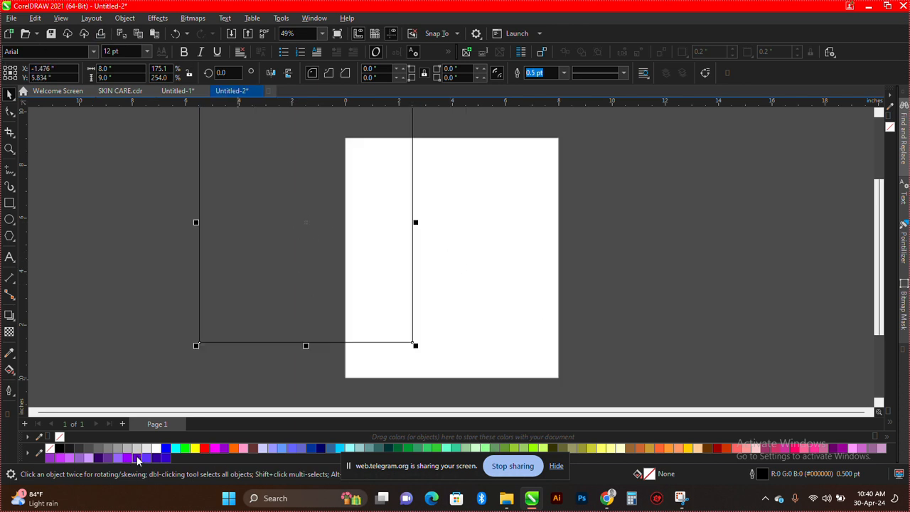
pyautogui.click(158, 449)
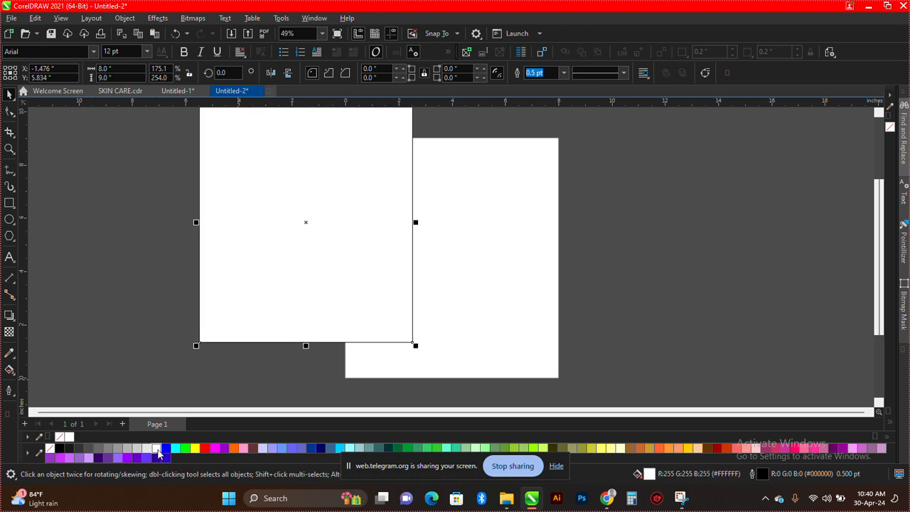
pyautogui.press('p')
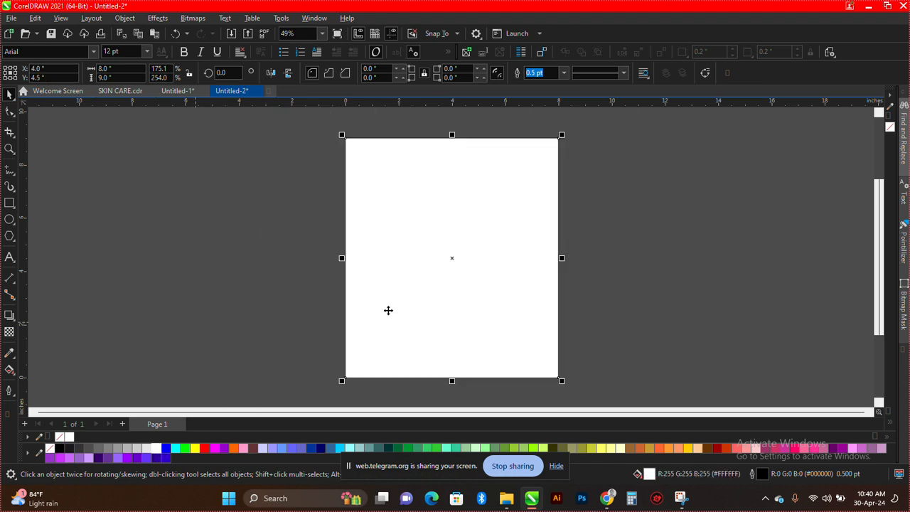
pyautogui.click(277, 205)
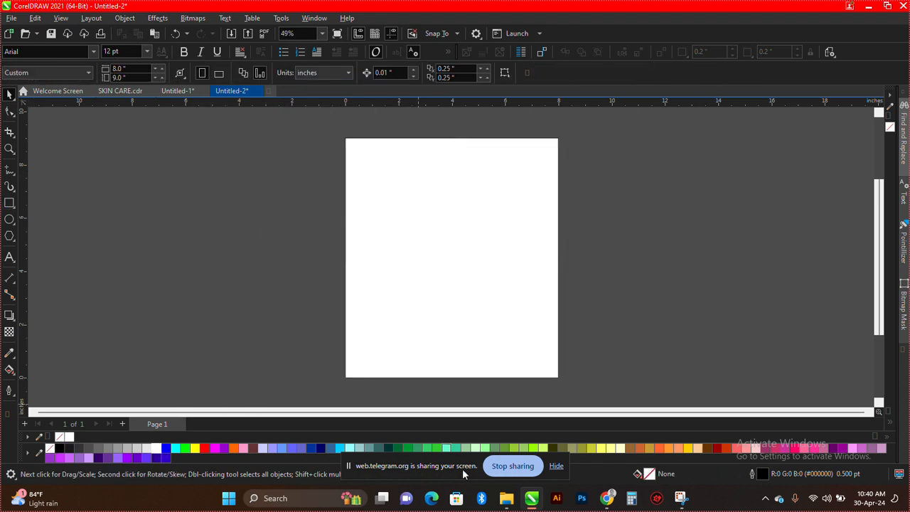
# Look through the new bluetooth folder for the photo of two women wearing face masks, and return to CorelDRAW
pyautogui.click(506, 498)
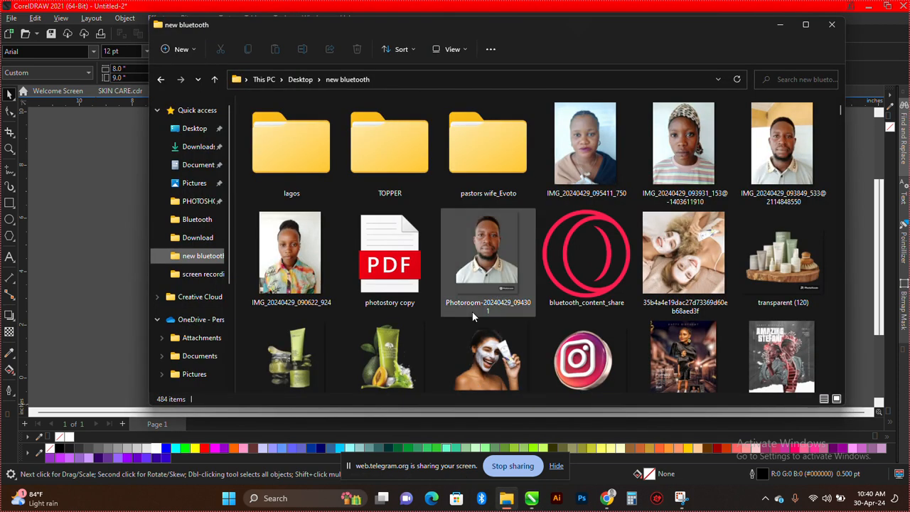
pyautogui.scroll(-1, 472, 312)
pyautogui.click(676, 227)
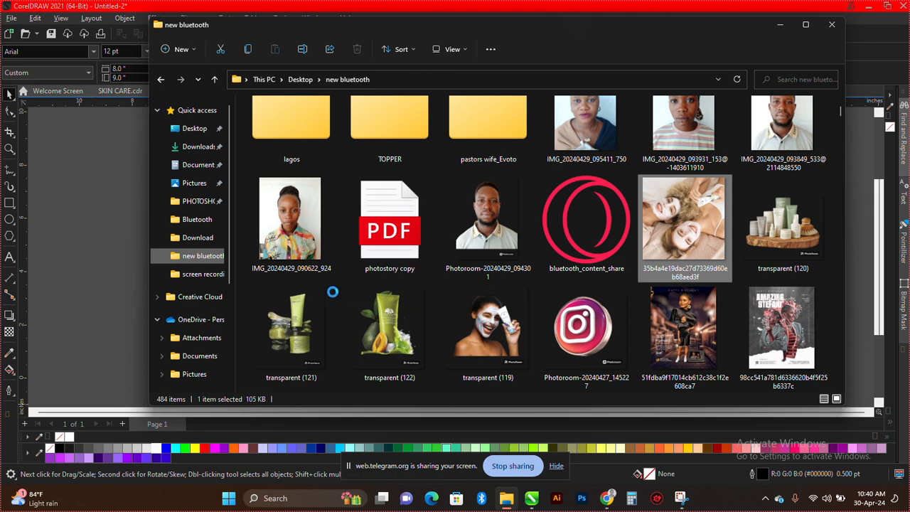
pyautogui.click(106, 238)
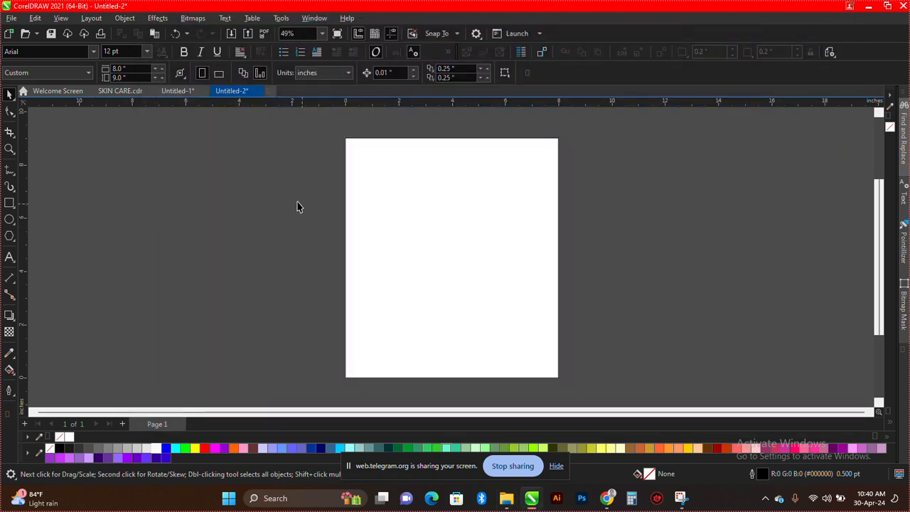
# Draw a square of about 1.08 inches to the right of the page and duplicate it about 9 inches further right
pyautogui.click(10, 203)
pyautogui.scroll(-1, 502, 216)
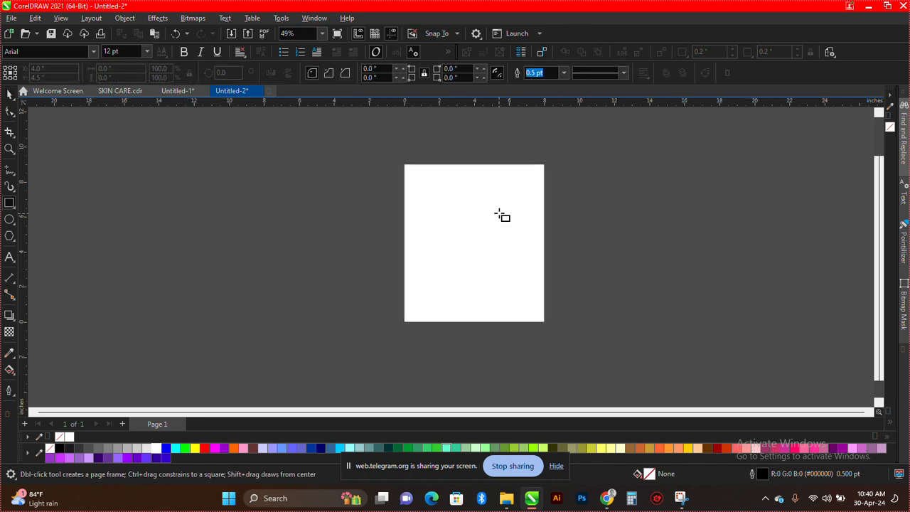
pyautogui.scroll(2, 630, 224)
pyautogui.moveTo(532, 186); pyautogui.dragTo(562, 218)
pyautogui.press('space')
pyautogui.scroll(-1, 510, 207)
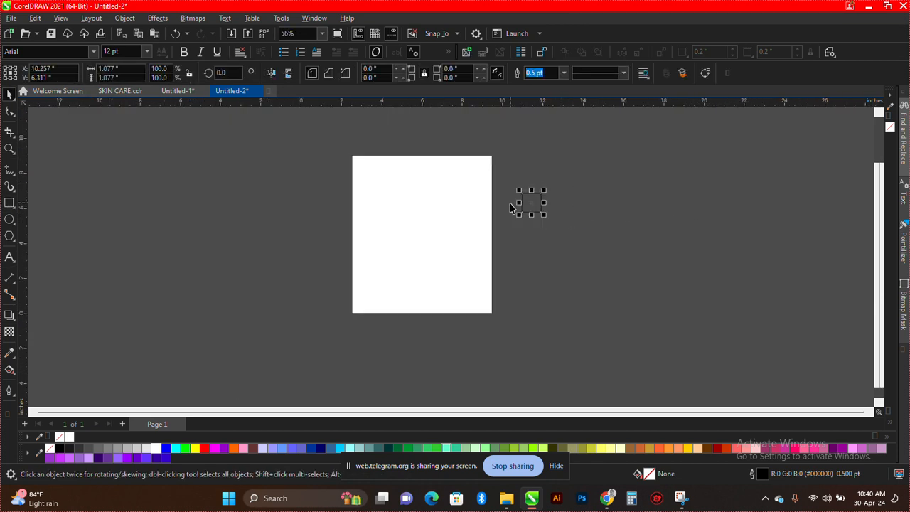
pyautogui.scroll(1, 692, 223)
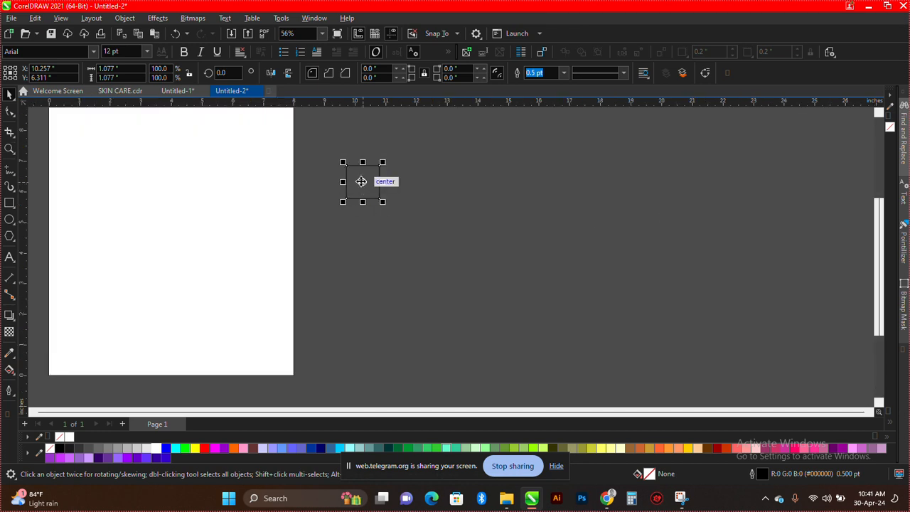
pyautogui.moveTo(361, 182); pyautogui.dragTo(636, 195)
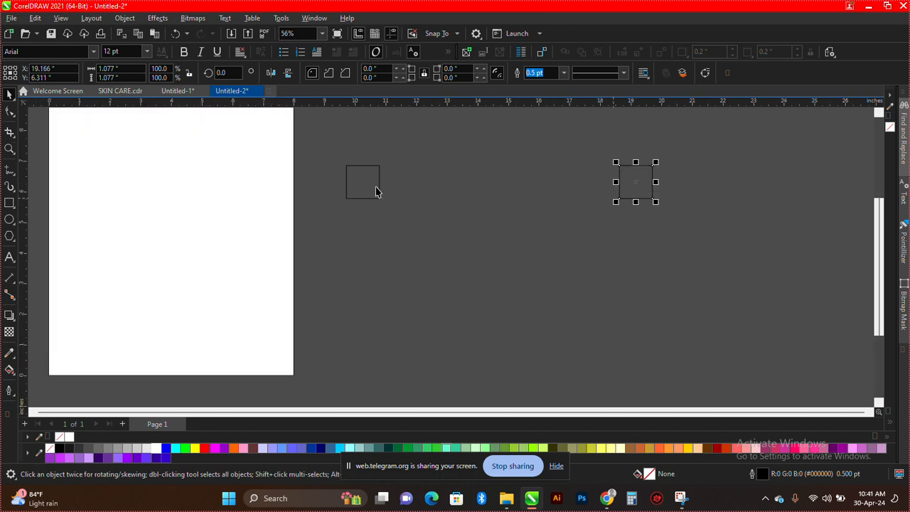
# Fill the small square nearest the page with white and the far square with gold (#CC9933)
pyautogui.moveTo(320, 142); pyautogui.dragTo(436, 277)
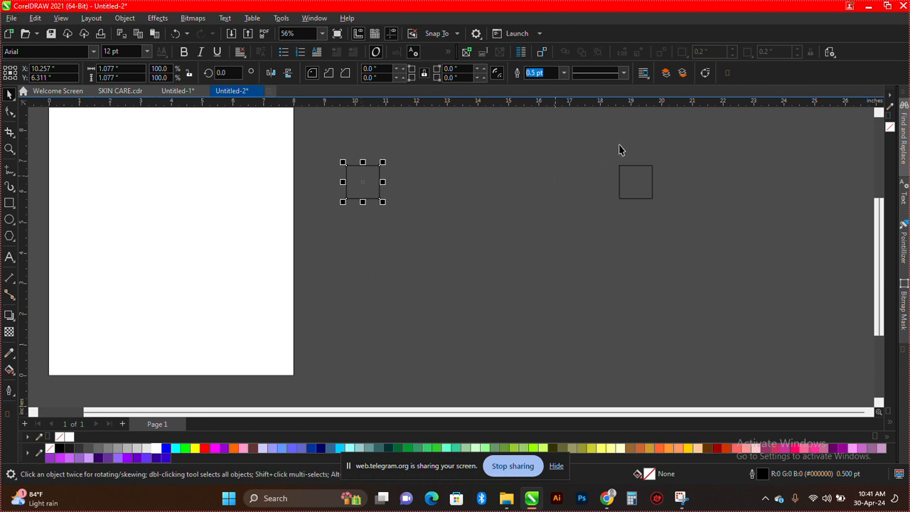
pyautogui.moveTo(618, 136); pyautogui.dragTo(677, 224)
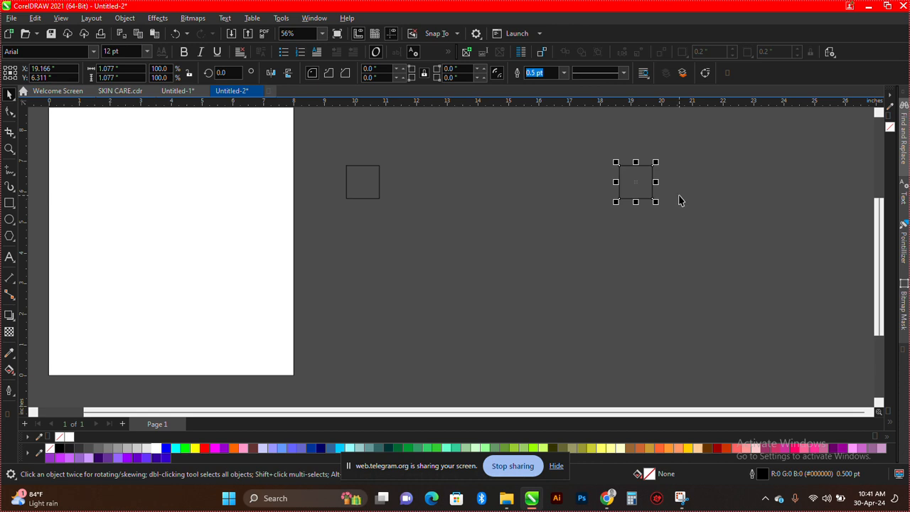
pyautogui.moveTo(337, 147); pyautogui.dragTo(411, 250)
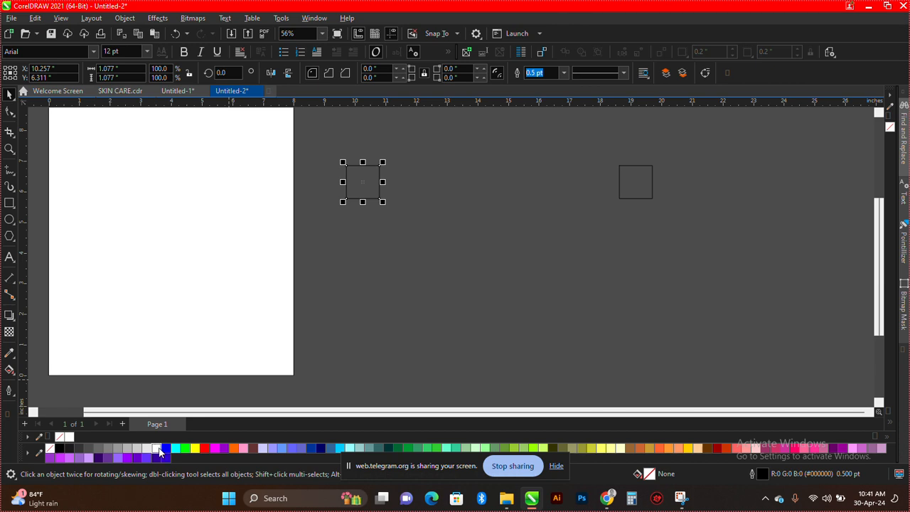
pyautogui.click(159, 449)
pyautogui.moveTo(589, 143); pyautogui.dragTo(689, 262)
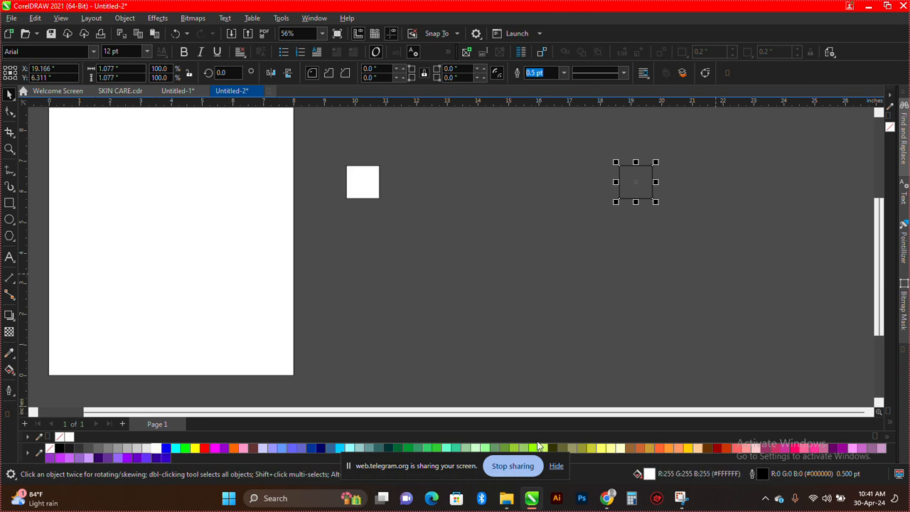
pyautogui.click(648, 449)
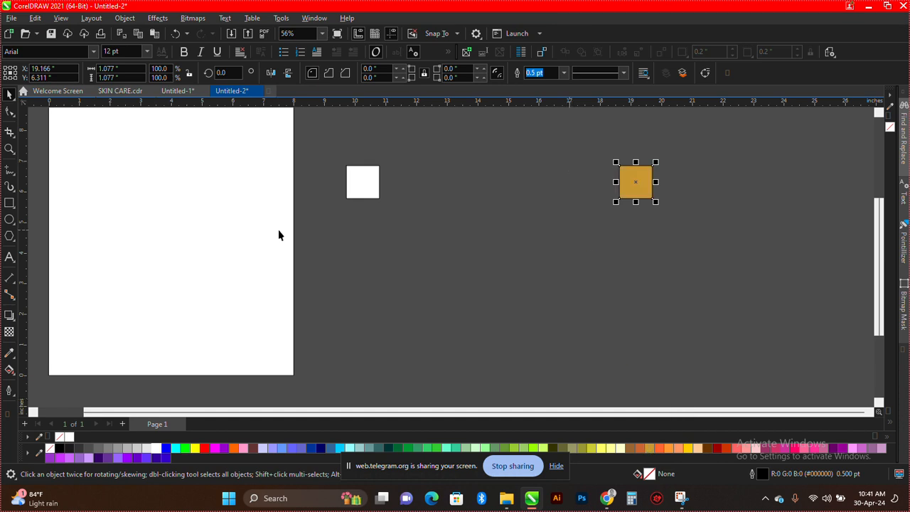
# Blend the white square into the gold square with 5 intermediate steps
pyautogui.press('Escape')
pyautogui.click(11, 318)
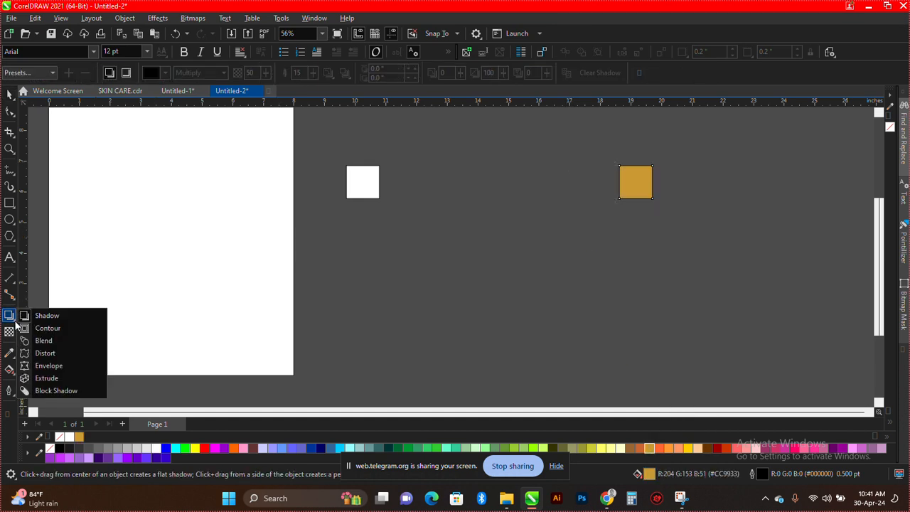
pyautogui.click(57, 341)
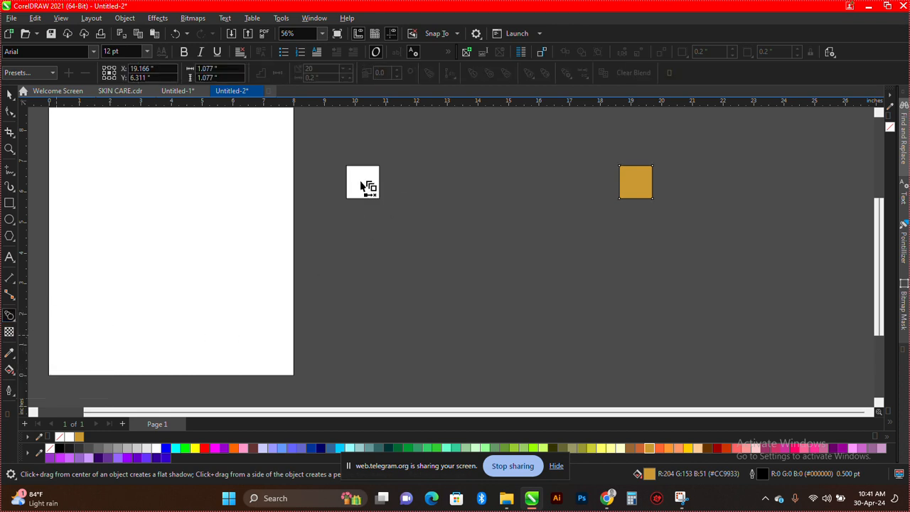
pyautogui.moveTo(364, 185); pyautogui.dragTo(637, 184)
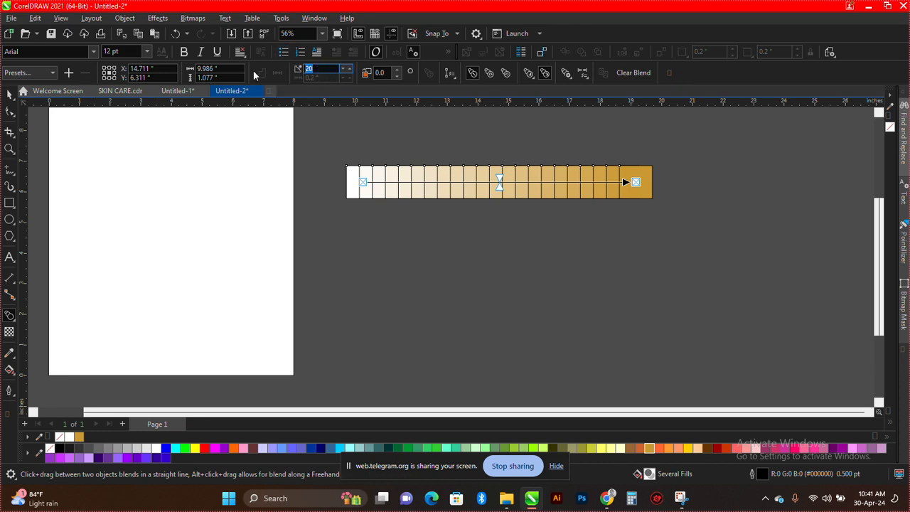
pyautogui.press('Return')
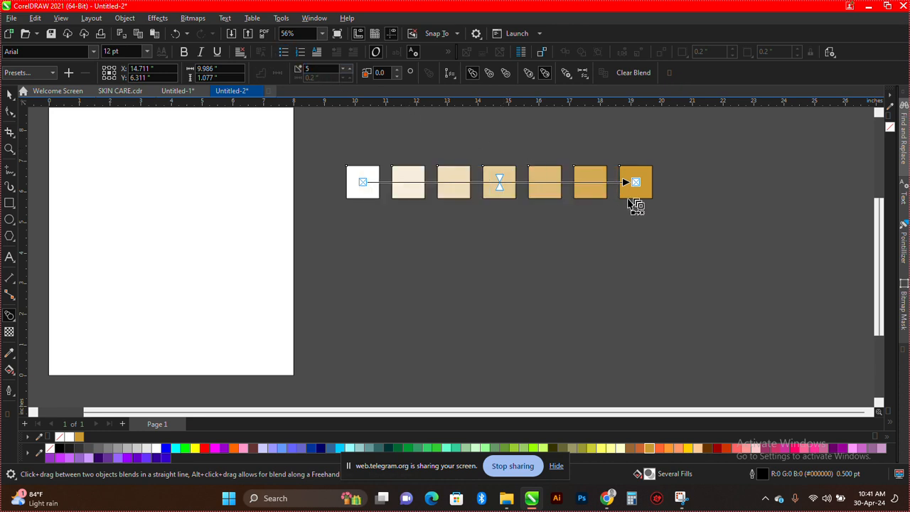
pyautogui.scroll(2, 508, 151)
pyautogui.scroll(2, 558, 186)
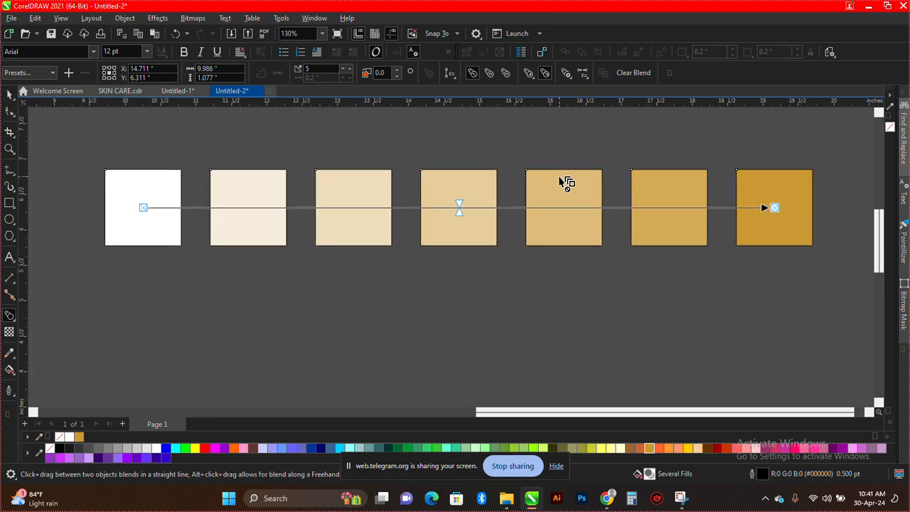
pyautogui.scroll(1, 536, 170)
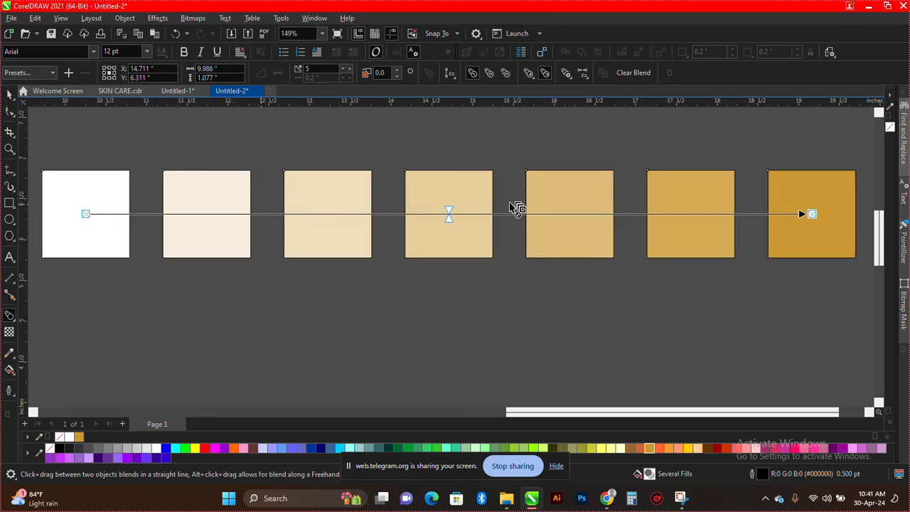
pyautogui.scroll(-5, 694, 213)
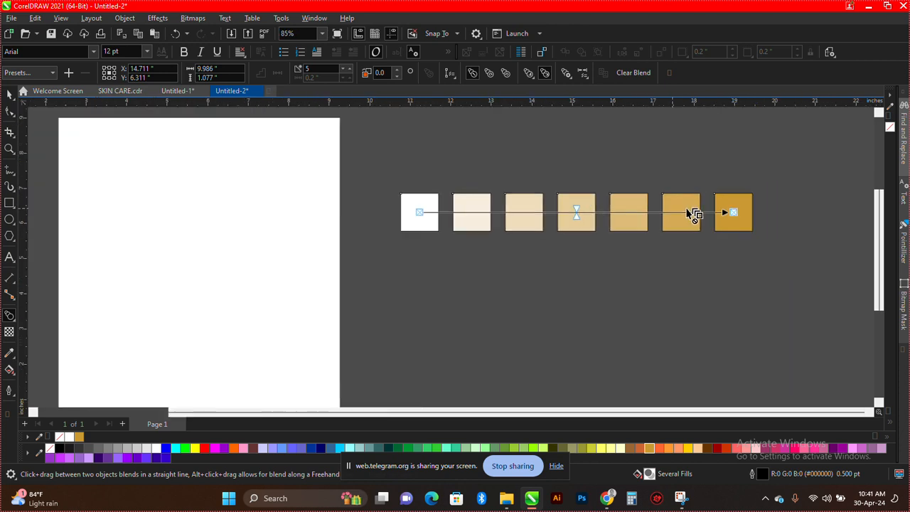
pyautogui.scroll(-2, 605, 209)
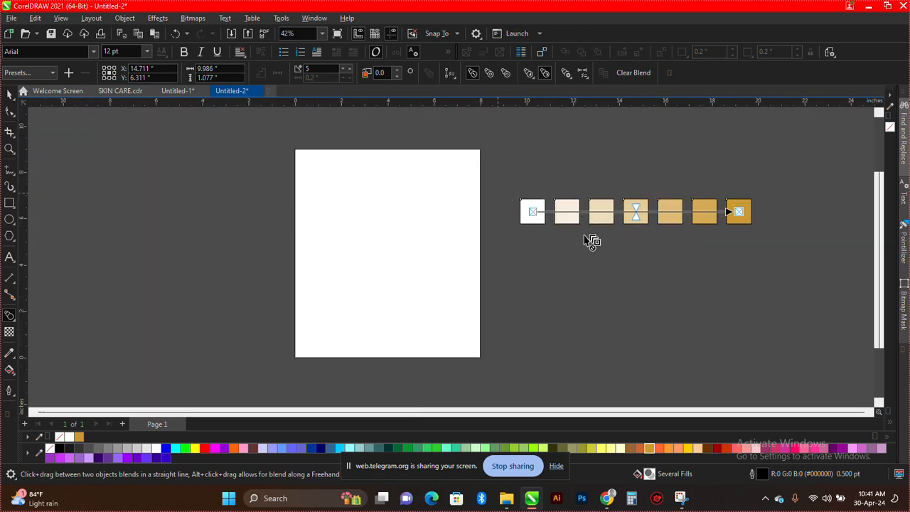
# Examine the row of blended squares running from white to gold beside the page
pyautogui.scroll(1, 740, 242)
pyautogui.scroll(3, 754, 200)
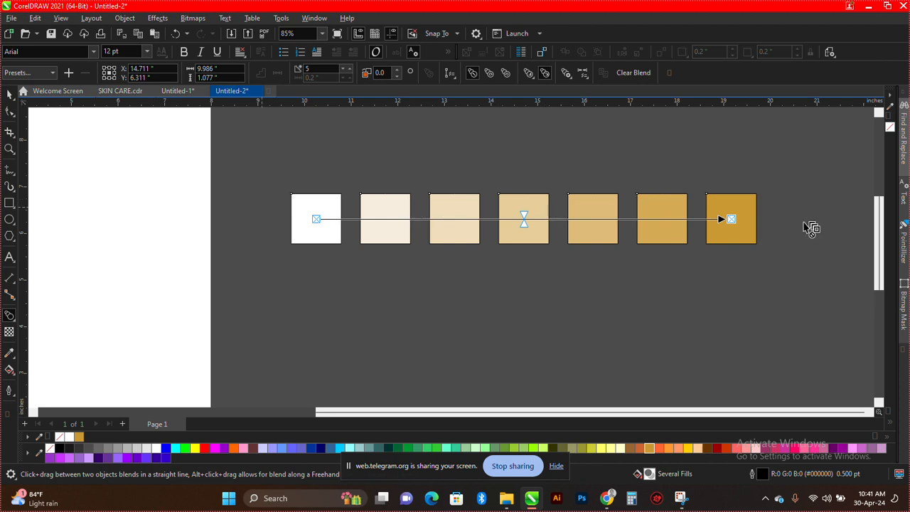
pyautogui.scroll(1, 514, 205)
pyautogui.scroll(1, 520, 210)
pyautogui.scroll(-1, 487, 197)
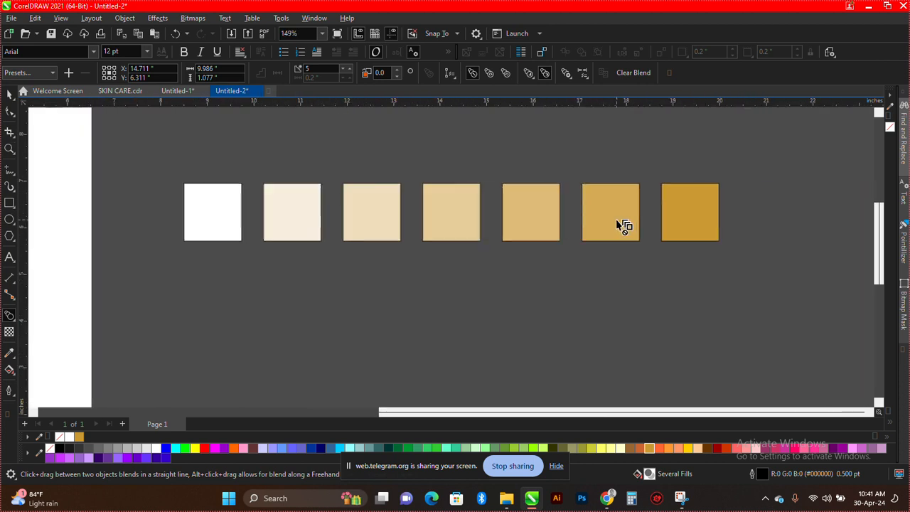
pyautogui.scroll(1, 623, 223)
pyautogui.scroll(-1, 579, 218)
pyautogui.scroll(2, 547, 219)
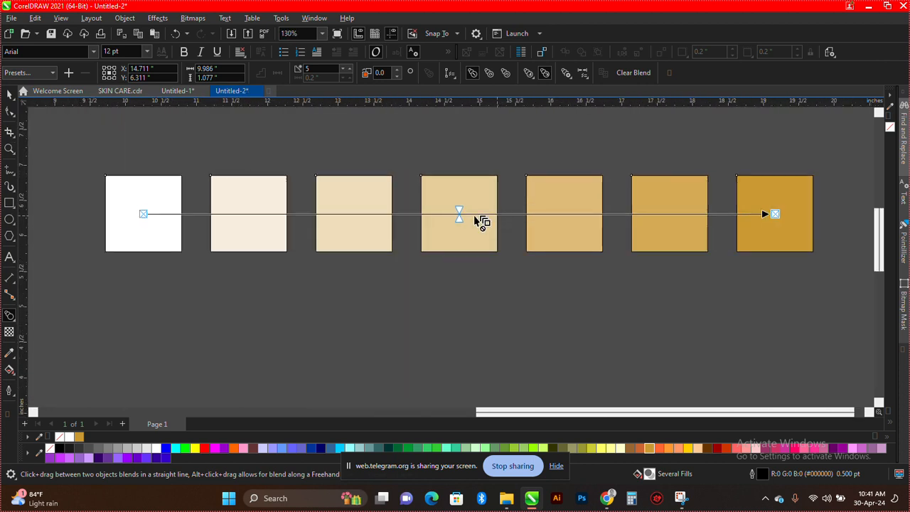
pyautogui.scroll(-1, 456, 219)
pyautogui.scroll(-5, 555, 239)
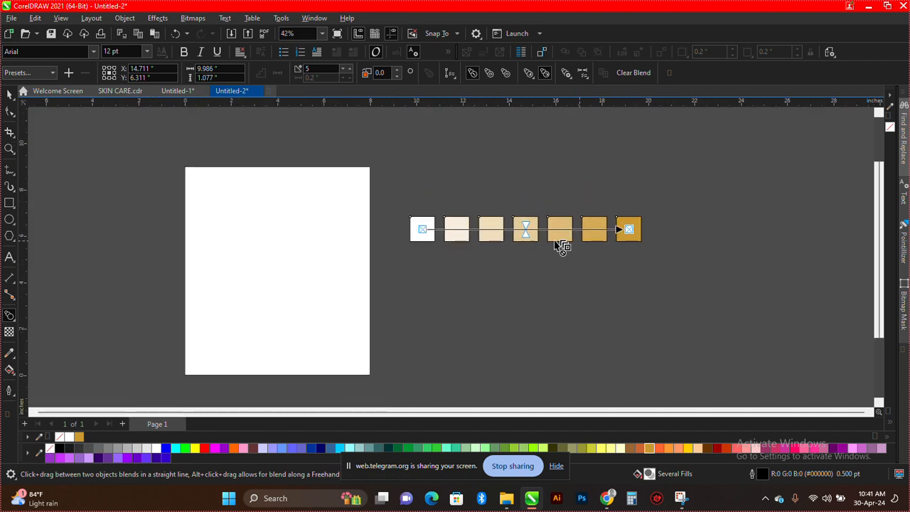
pyautogui.scroll(1, 413, 270)
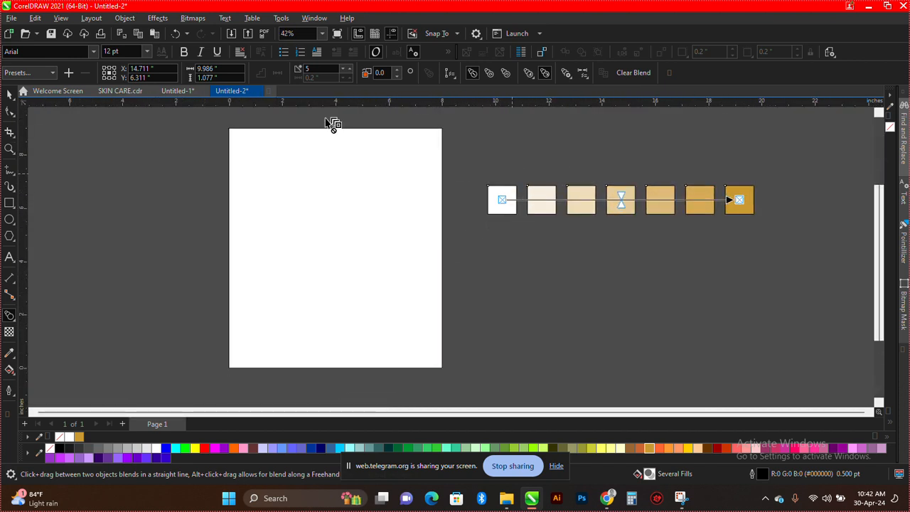
pyautogui.scroll(2, 632, 178)
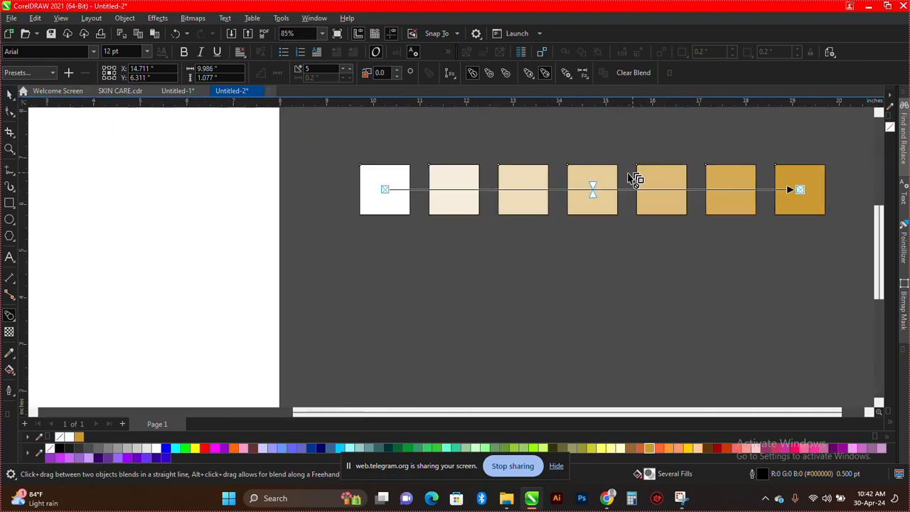
pyautogui.scroll(1, 746, 197)
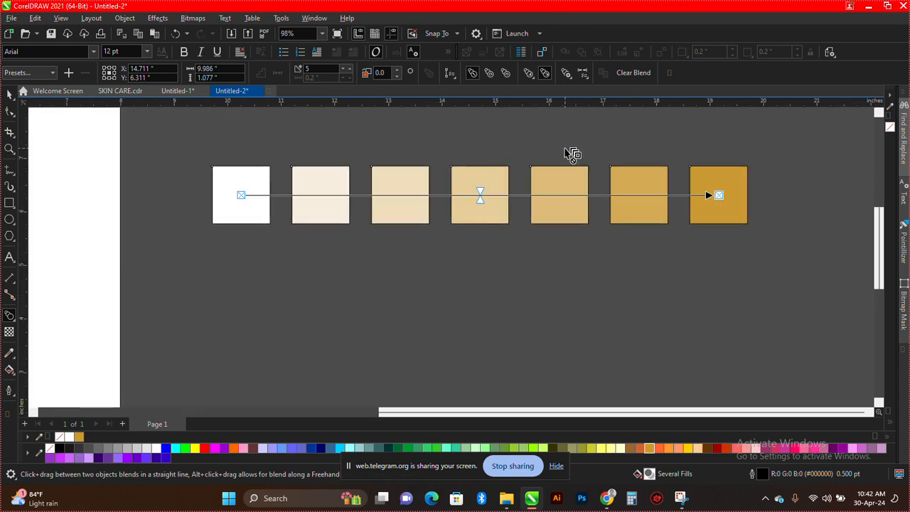
# Select single squares in the white-to-gold row beside the page and clear the selection
pyautogui.press('Escape')
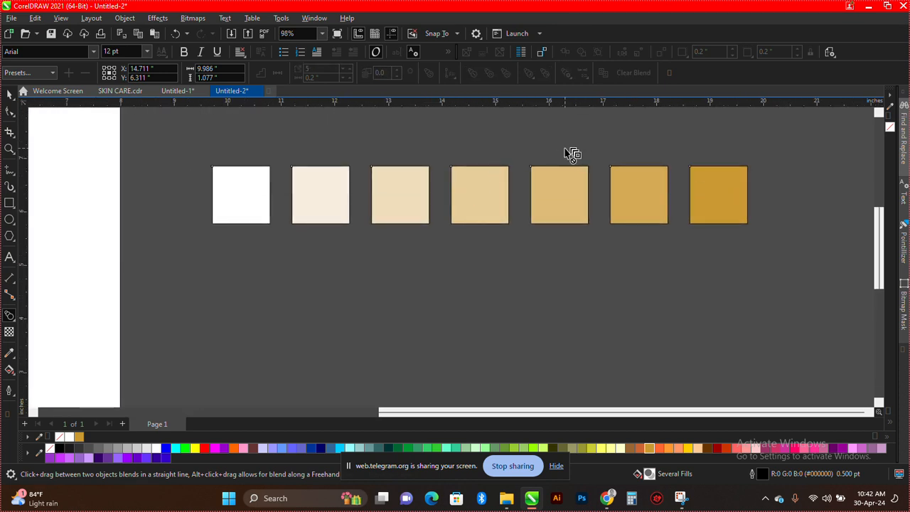
pyautogui.press('space')
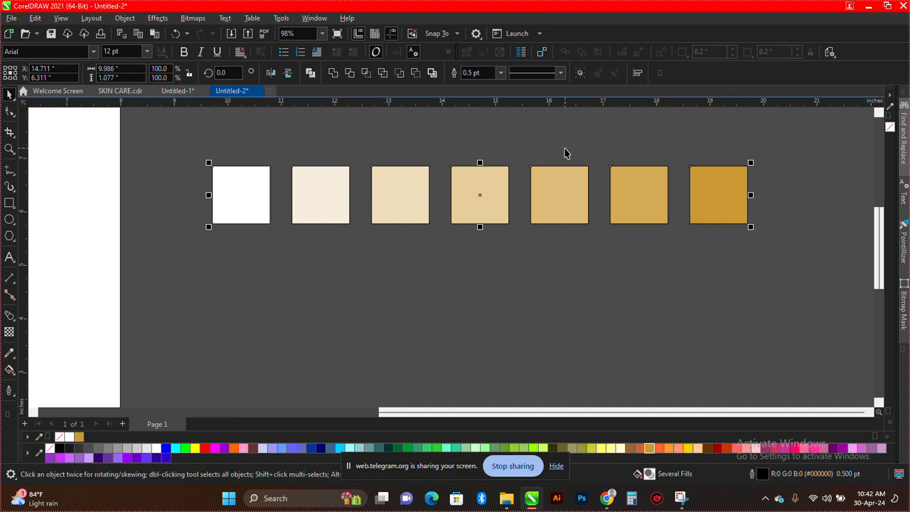
pyautogui.click(565, 153)
pyautogui.keyDown('ctrl'); pyautogui.click(546, 206); pyautogui.keyUp('ctrl')
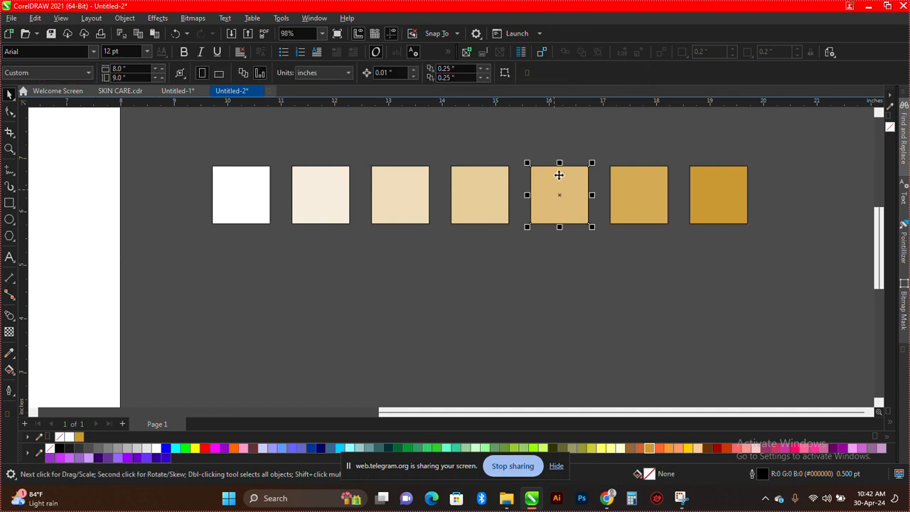
pyautogui.scroll(-4, 536, 187)
pyautogui.click(587, 334)
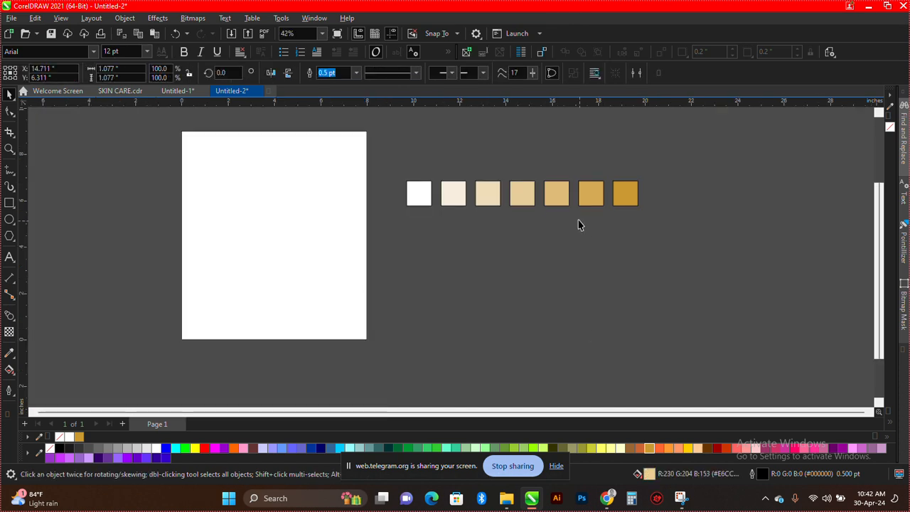
pyautogui.scroll(-3, 579, 221)
pyautogui.scroll(2, 266, 230)
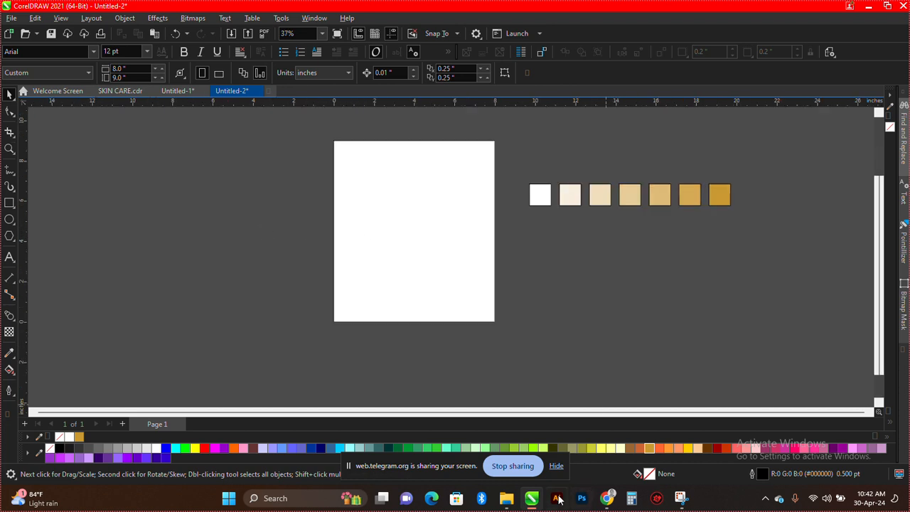
# Import the photo of two women in face masks and the images transparent (119) to (122) from the new bluetooth folder onto the pasteboard
pyautogui.click(507, 499)
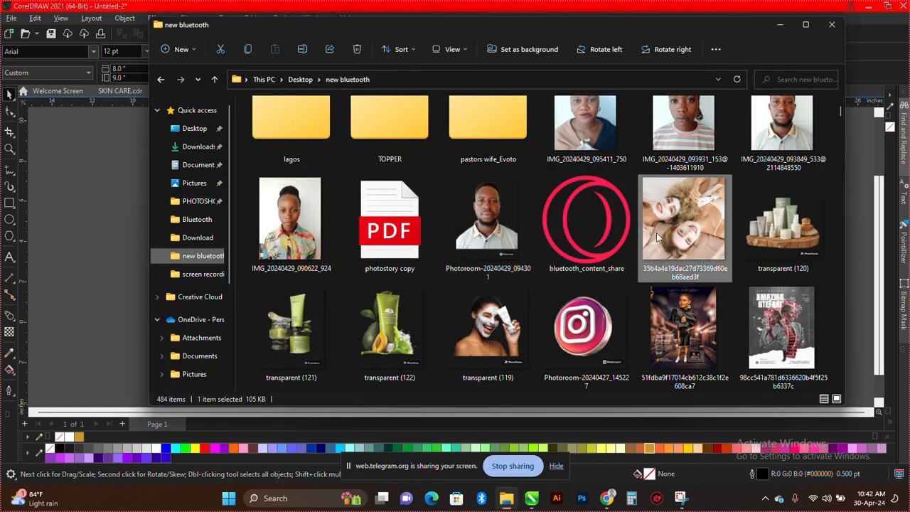
pyautogui.keyDown('shift'); pyautogui.click(496, 321); pyautogui.keyUp('shift')
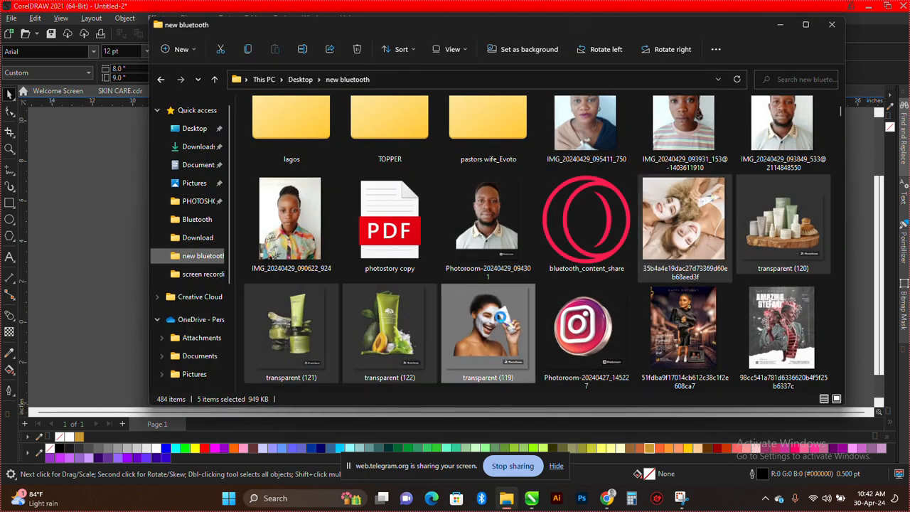
pyautogui.scroll(-1, 497, 316)
pyautogui.moveTo(497, 316); pyautogui.dragTo(487, 334)
pyautogui.scroll(1, 562, 298)
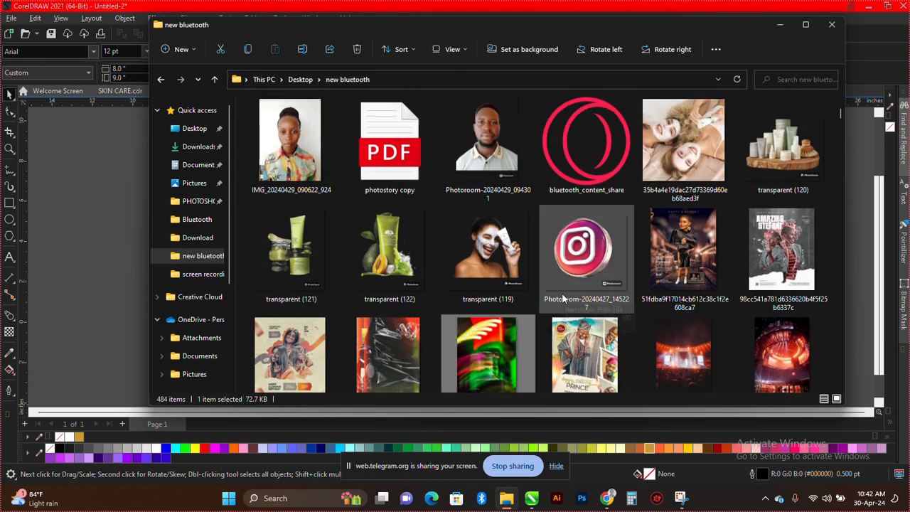
pyautogui.click(684, 164)
pyautogui.keyDown('shift'); pyautogui.click(491, 245); pyautogui.keyUp('shift')
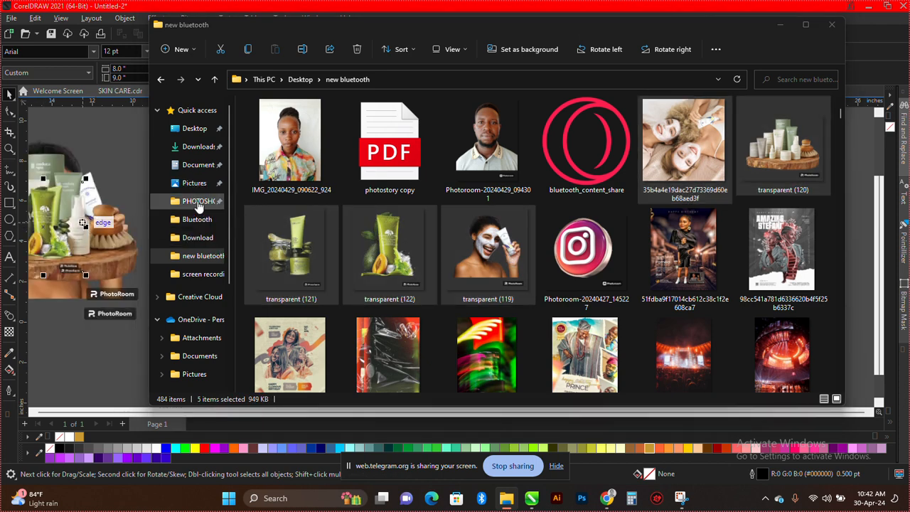
pyautogui.click(91, 226)
# Spread the stacked imported images apart around the page, separating the green products, the wooden-board product set, the masked woman and the two-women photo
pyautogui.scroll(-6, 301, 209)
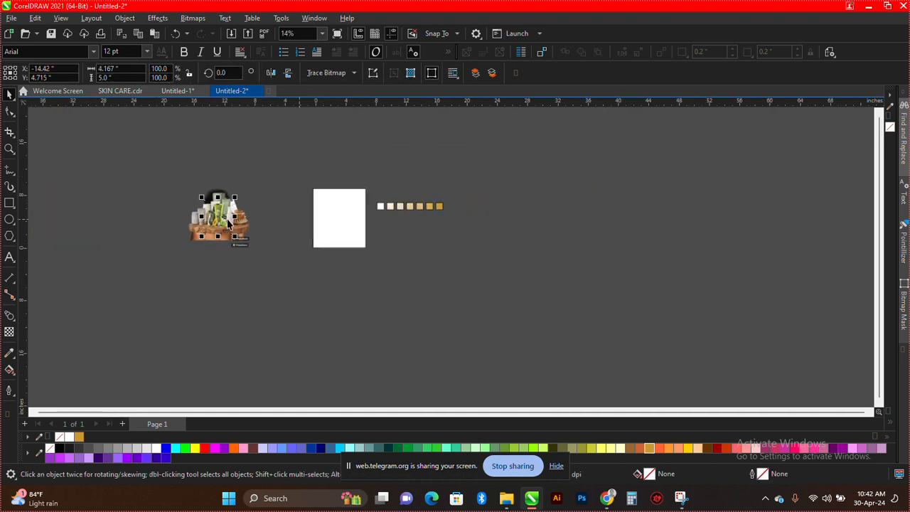
pyautogui.scroll(3, 177, 215)
pyautogui.moveTo(243, 214); pyautogui.dragTo(112, 170)
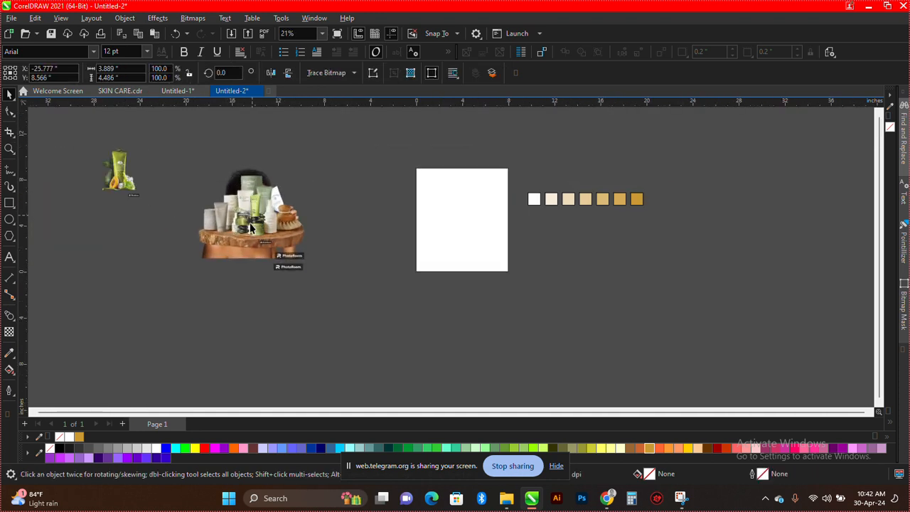
pyautogui.moveTo(253, 216); pyautogui.dragTo(106, 284)
pyautogui.scroll(1, 107, 250)
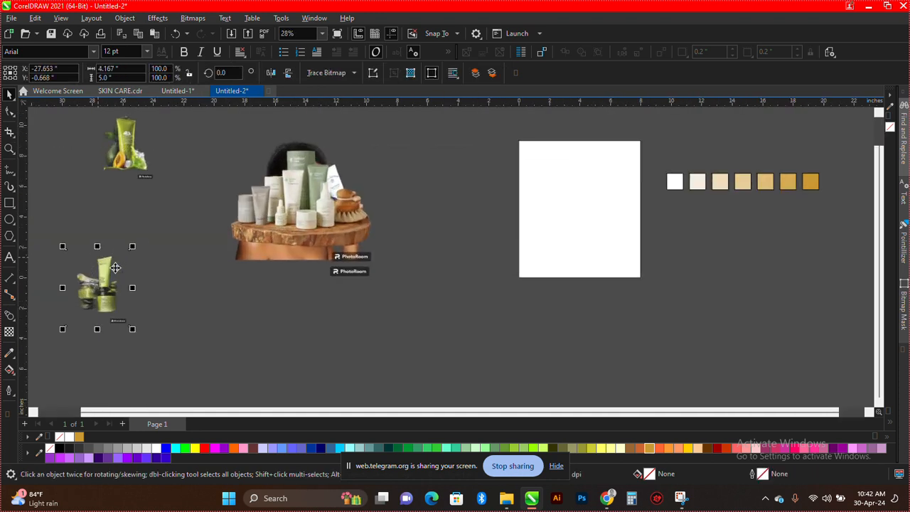
pyautogui.scroll(-1, 180, 238)
pyautogui.moveTo(288, 204); pyautogui.dragTo(384, 123)
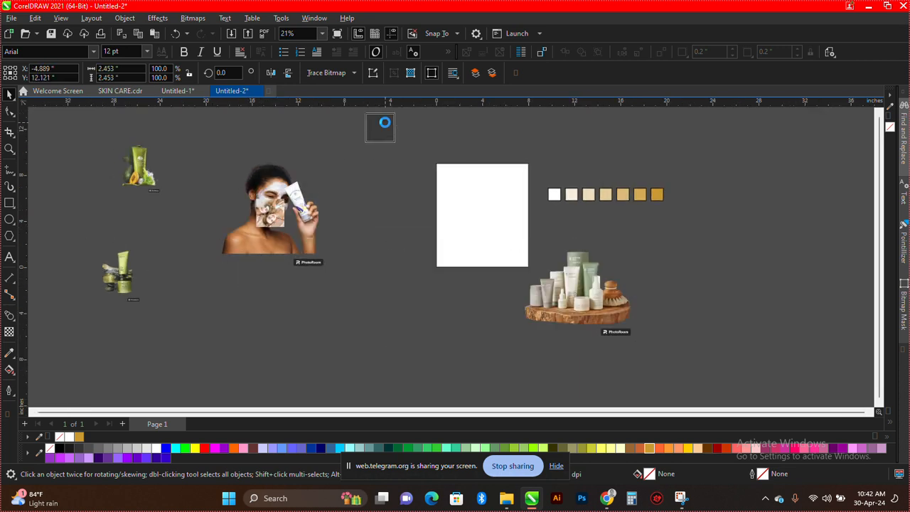
pyautogui.moveTo(299, 206); pyautogui.dragTo(308, 284)
pyautogui.scroll(2, 528, 163)
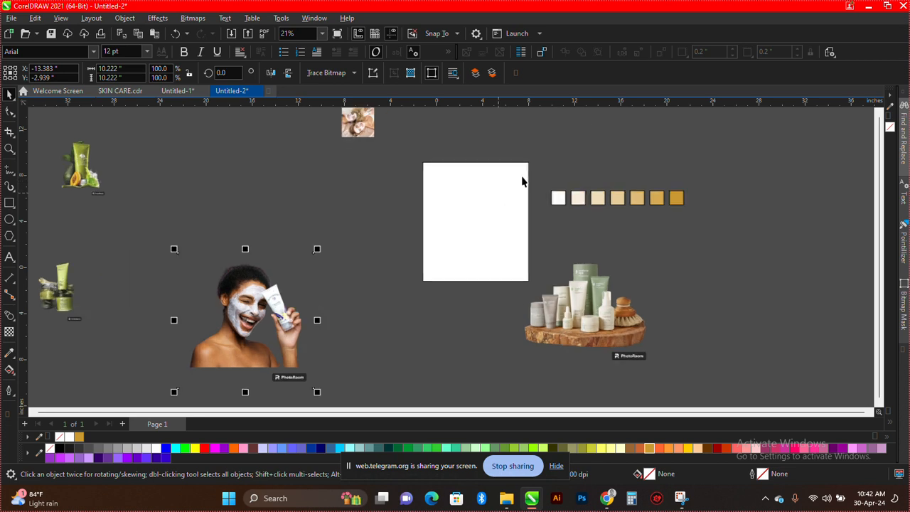
# Move the two-women photo over the page's left edge and preview it enlarged in full screen
pyautogui.moveTo(300, 121); pyautogui.dragTo(372, 237)
pyautogui.scroll(3, 431, 234)
pyautogui.scroll(-1, 387, 186)
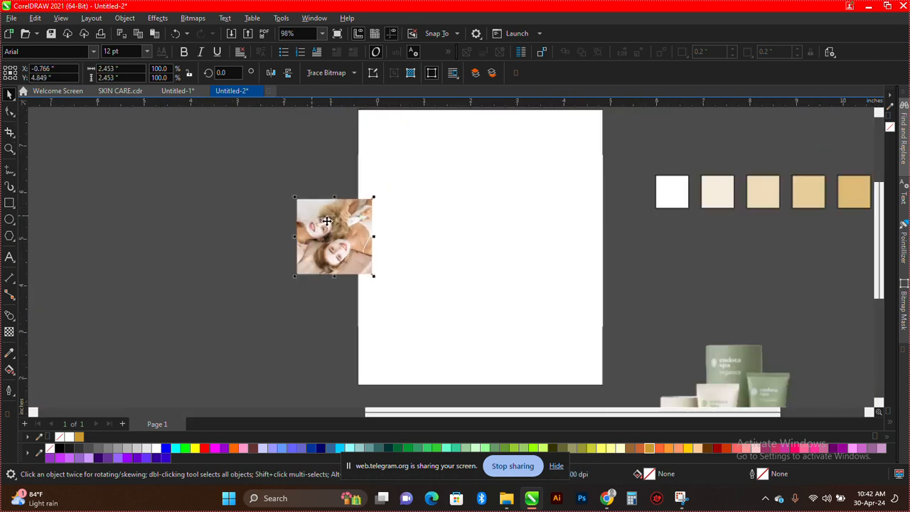
pyautogui.hotkey('shift', 'F2')
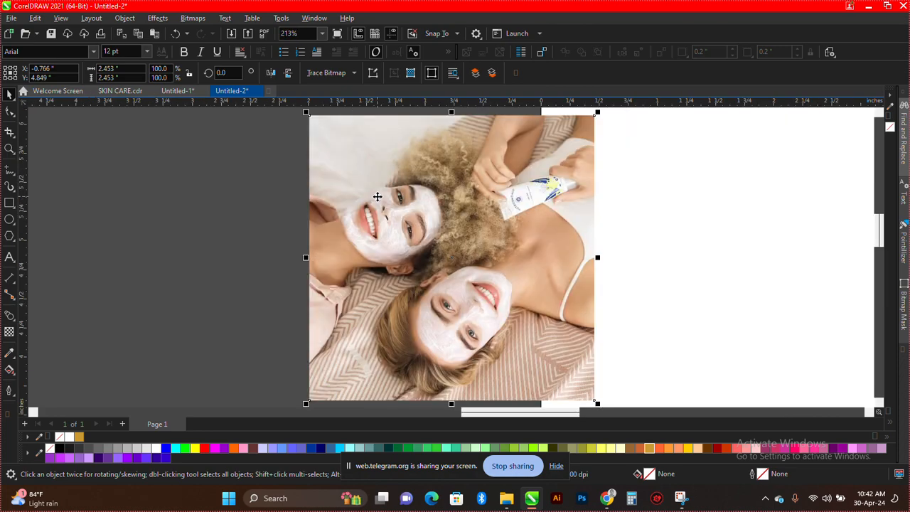
pyautogui.press('F9')
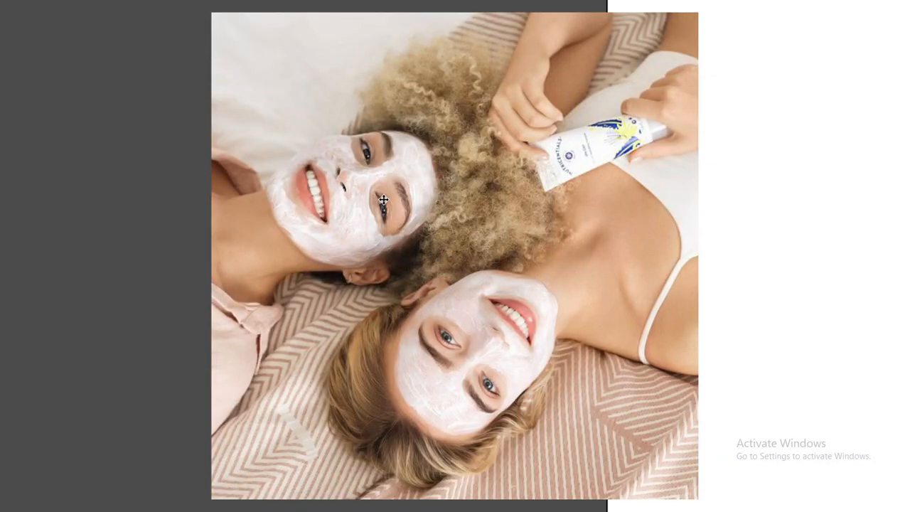
pyautogui.click(384, 200)
pyautogui.scroll(-6, 375, 199)
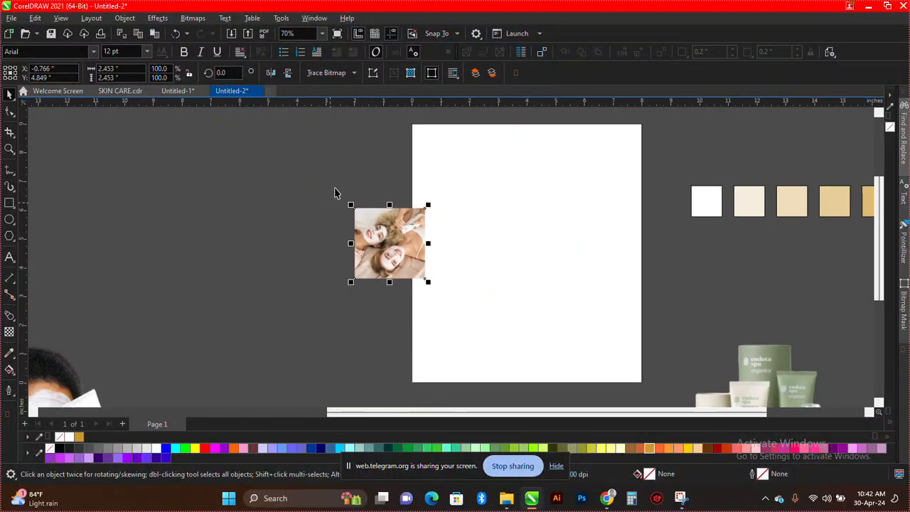
# Place the two-women photo inside the page-sized white frame as a PowerClip and deselect it
pyautogui.click(376, 199)
pyautogui.moveTo(387, 222); pyautogui.dragTo(473, 192)
pyautogui.click(505, 199)
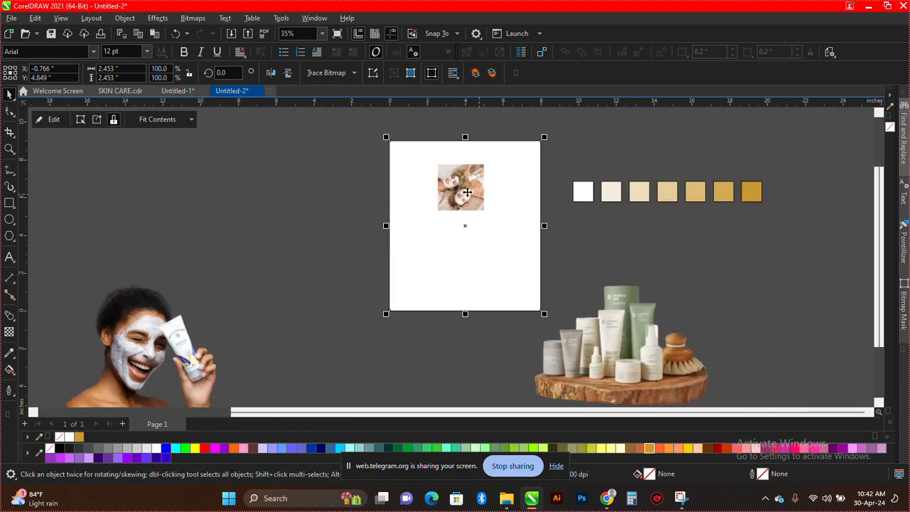
pyautogui.click(285, 193)
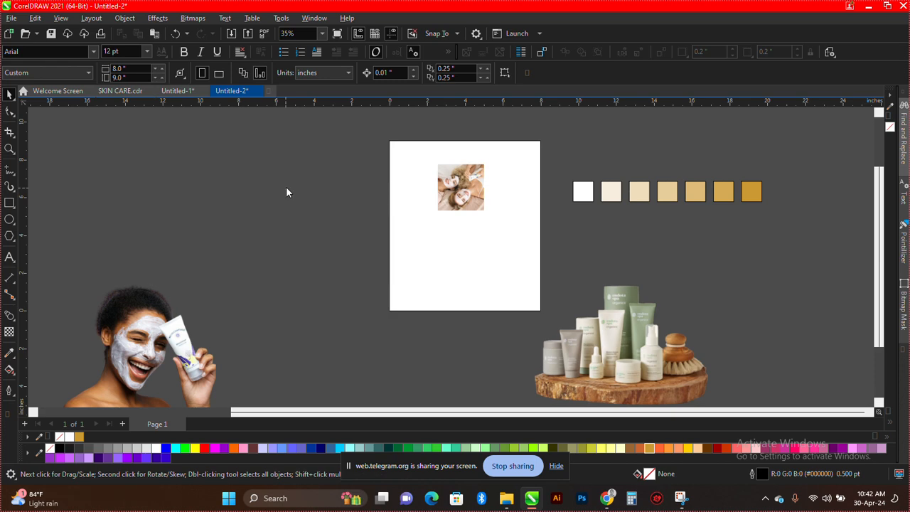
# Save the drawing to the Desktop as "social media dedsign" in CDR format
pyautogui.hotkey('ctrl', 's')
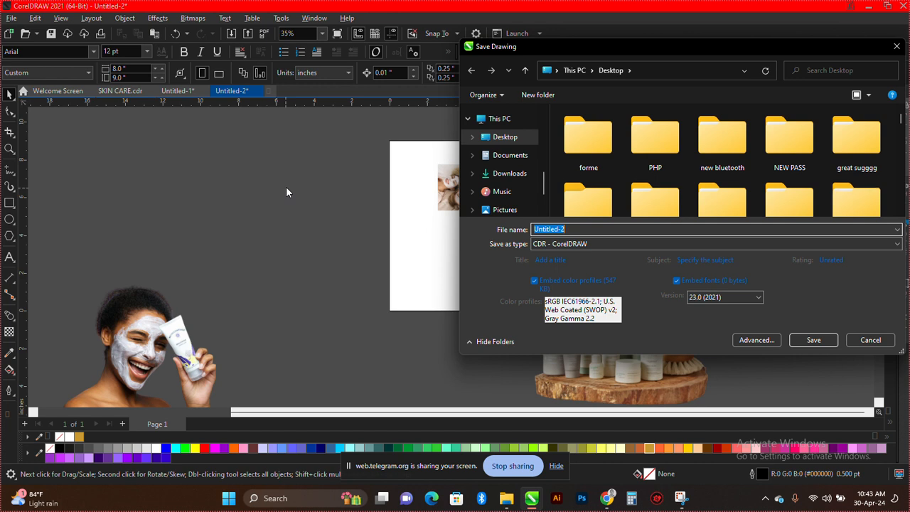
pyautogui.write('s')
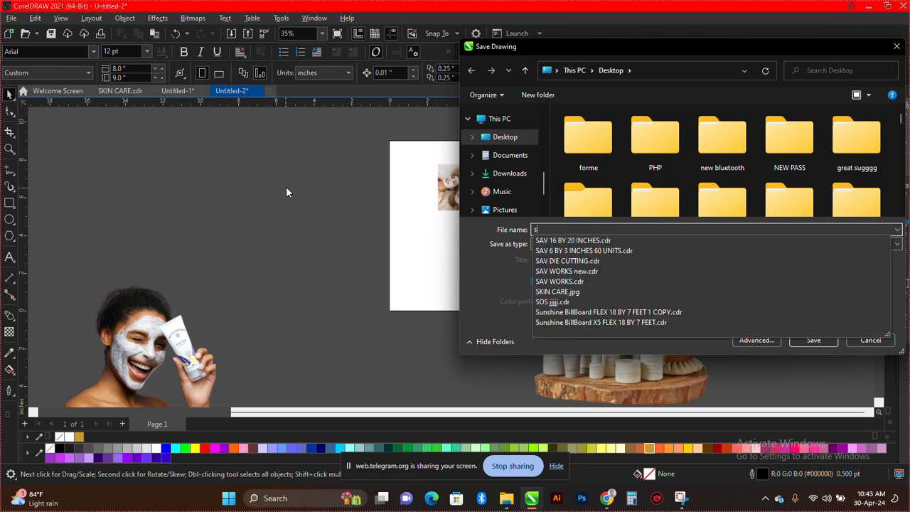
pyautogui.write('ocial')
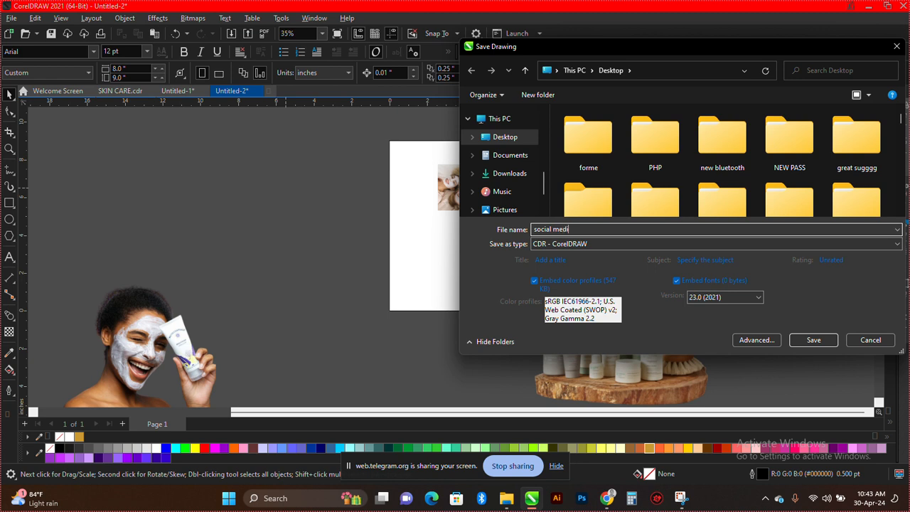
pyautogui.write('media dedsign')
pyautogui.press('Return')
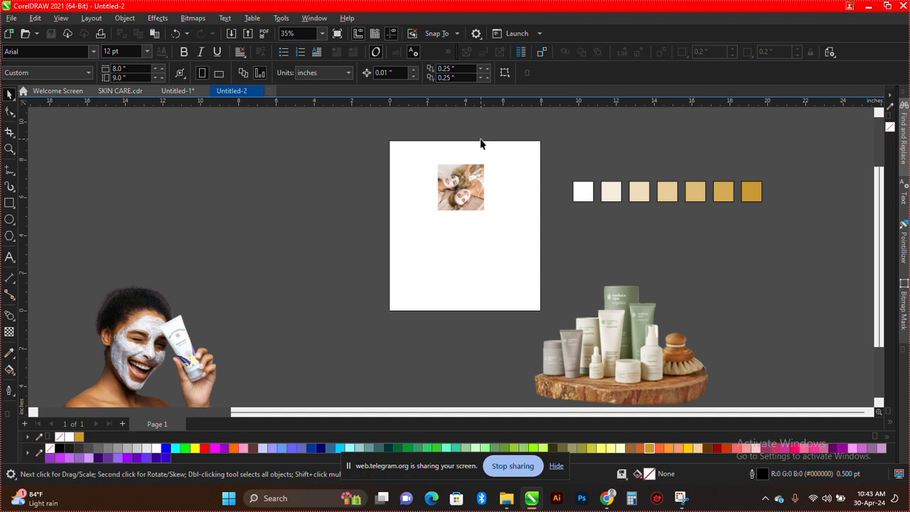
# Edit the PowerClip contents, enlarging the two-women photo to about 8.37 inches square and positioning it across the frame's full width
pyautogui.click(449, 215)
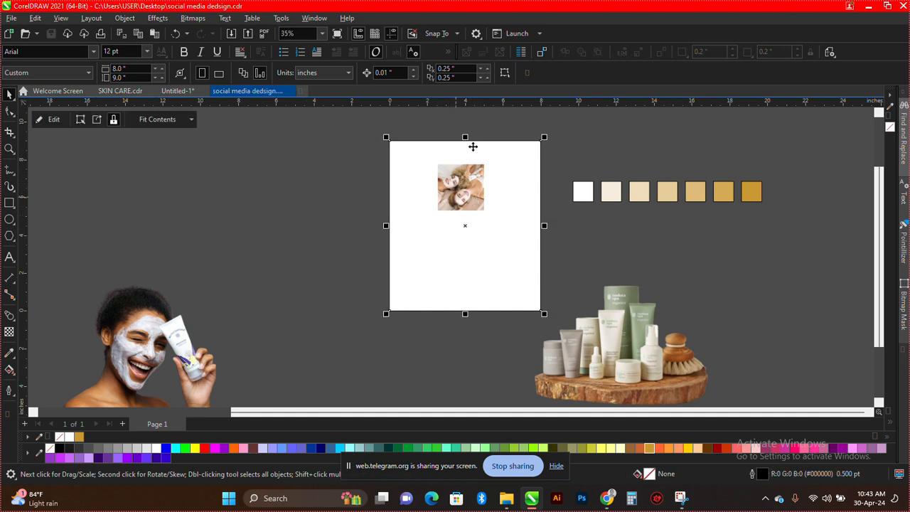
pyautogui.scroll(1, 472, 167)
pyautogui.doubleClick(472, 167)
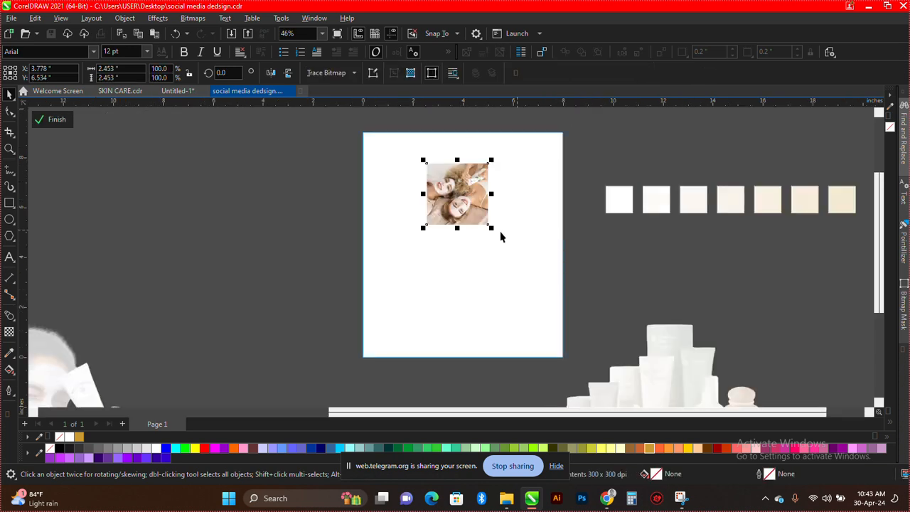
pyautogui.moveTo(490, 227); pyautogui.dragTo(595, 311)
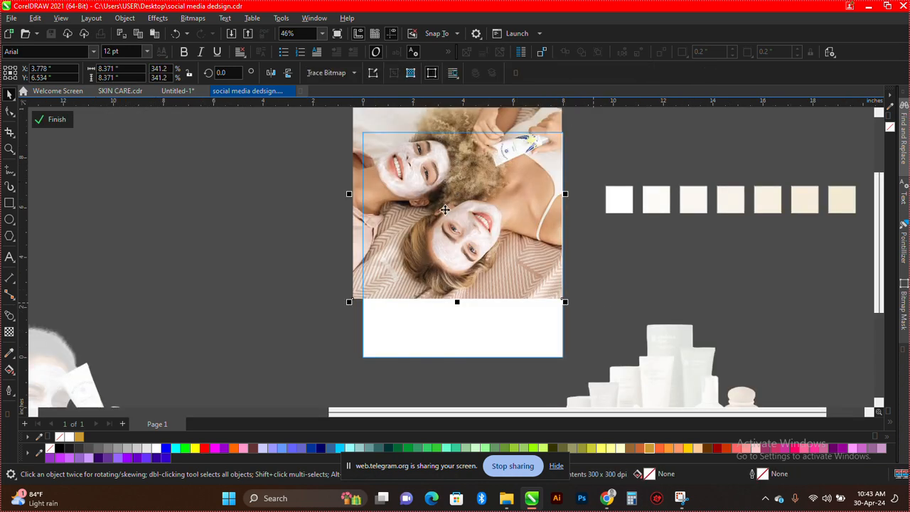
pyautogui.moveTo(443, 204); pyautogui.dragTo(456, 221)
pyautogui.scroll(1, 470, 190)
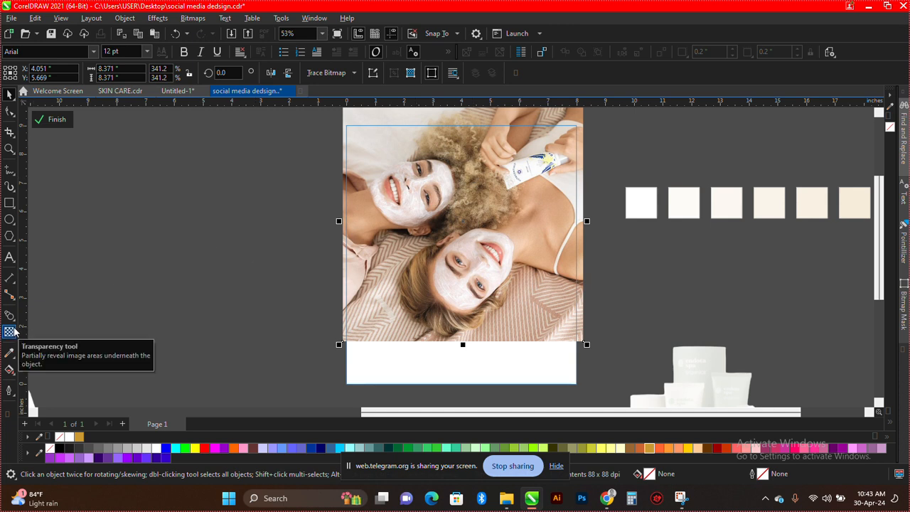
# Deselect the two-women photo and finish editing the PowerClip contents of the page-sized frame
pyautogui.click(342, 382)
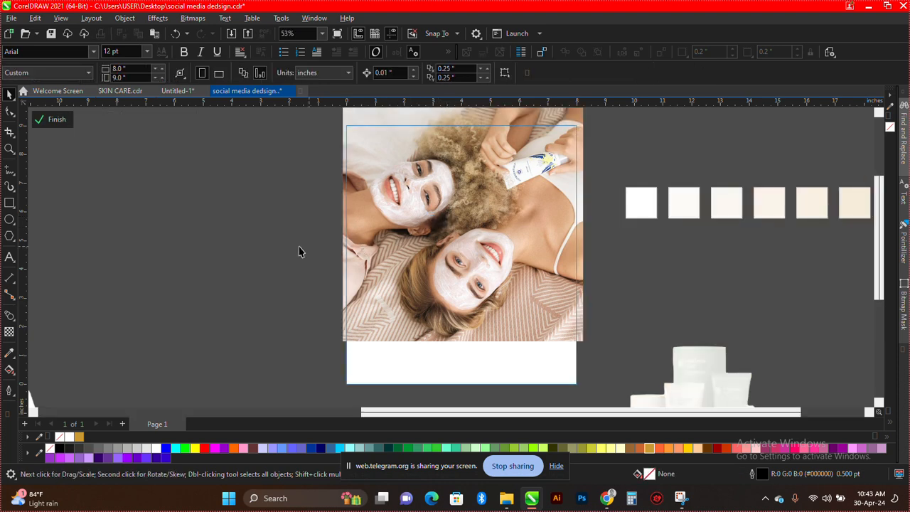
pyautogui.keyDown('ctrl'); pyautogui.click(317, 233); pyautogui.keyUp('ctrl')
pyautogui.scroll(-1, 491, 222)
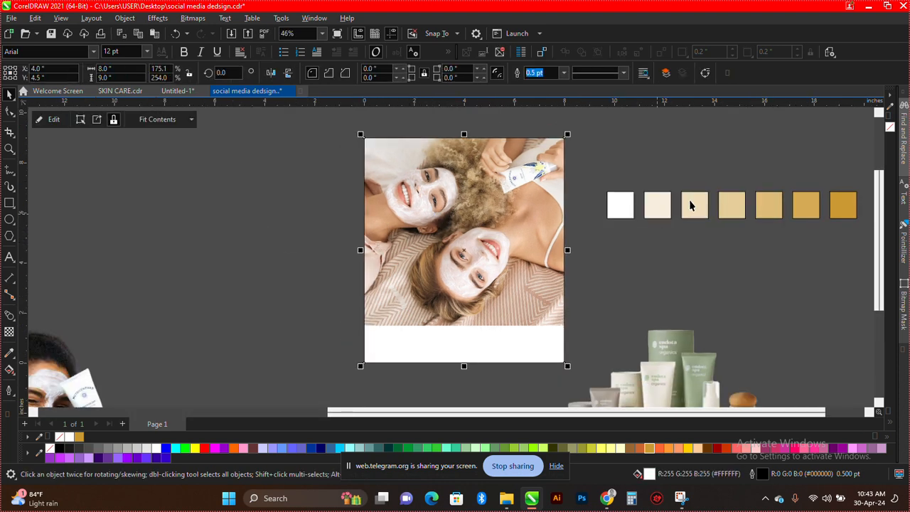
# Copy the fill of the third palette swatch, the light beige RGB 238, 221, 187, onto the page-sized PowerClip frame
pyautogui.scroll(1, 784, 202)
pyautogui.scroll(1, 784, 202)
pyautogui.click(709, 209)
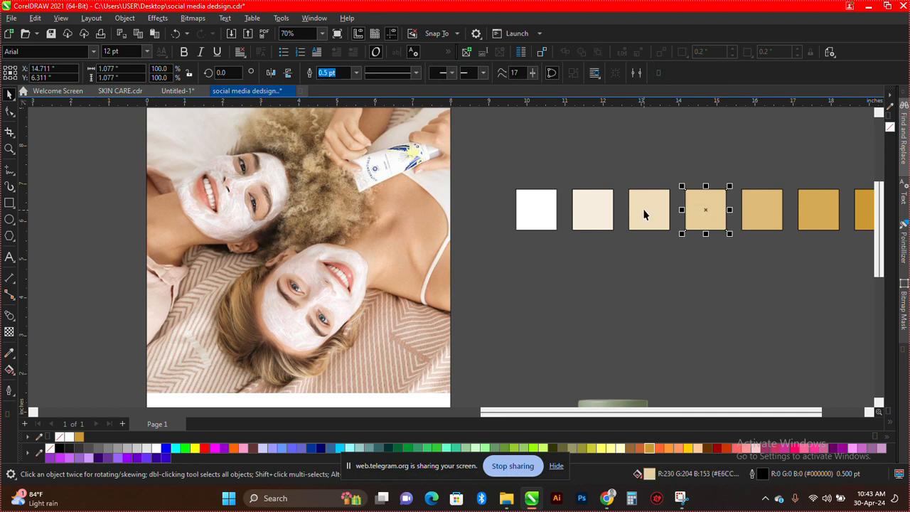
pyautogui.click(651, 212)
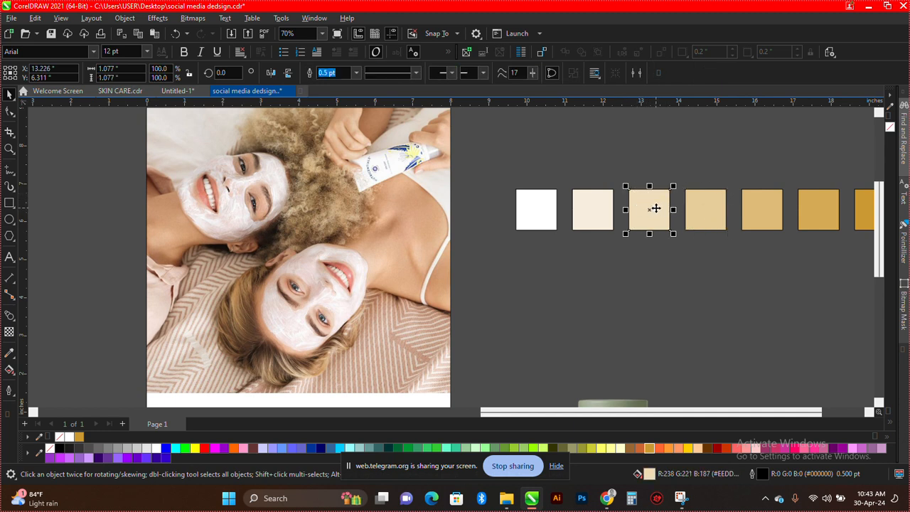
pyautogui.scroll(-1, 653, 209)
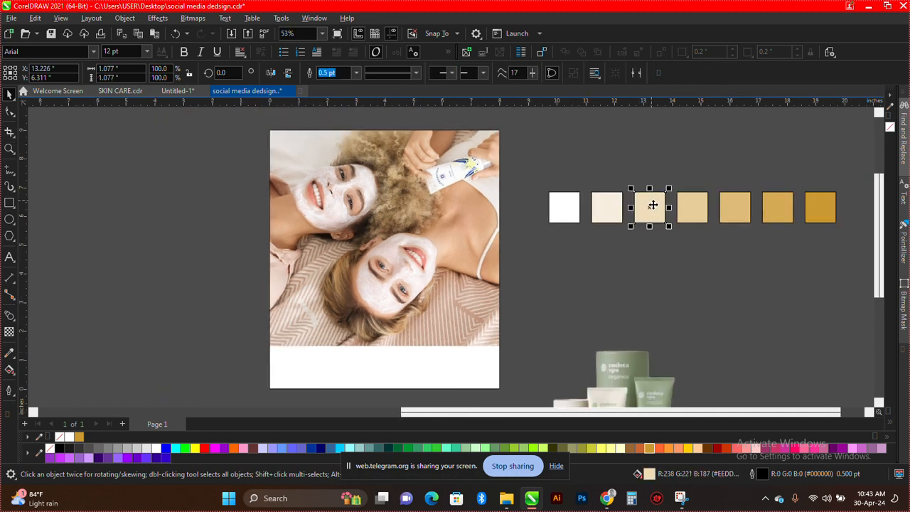
pyautogui.scroll(1, 652, 208)
pyautogui.moveTo(647, 205); pyautogui.dragTo(420, 198)
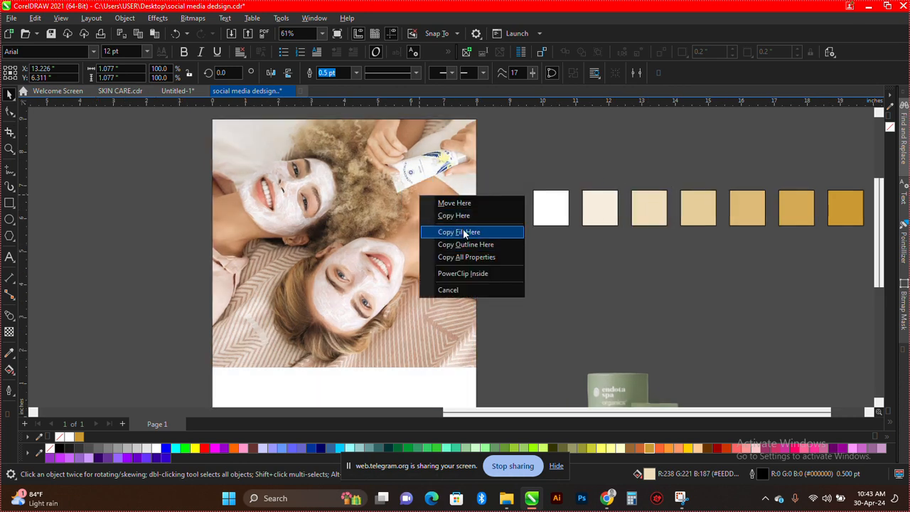
pyautogui.click(464, 233)
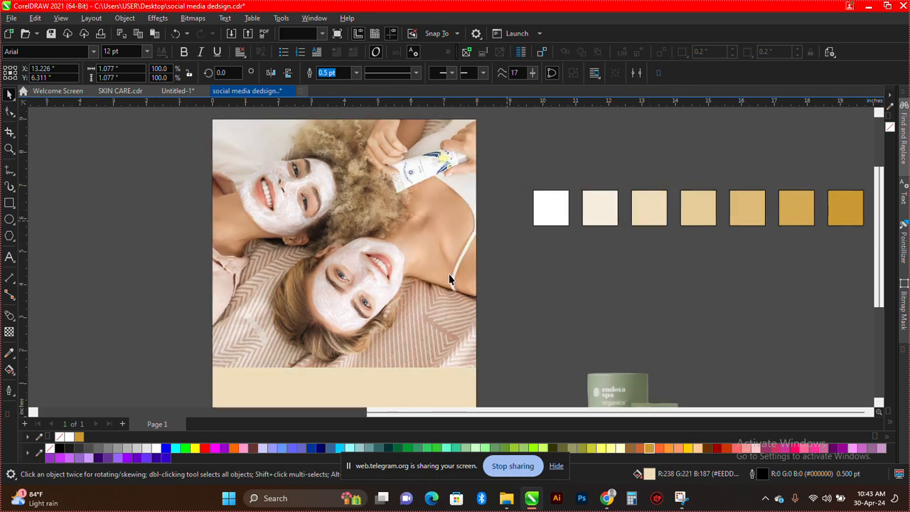
pyautogui.scroll(-2, 449, 274)
pyautogui.scroll(1, 440, 305)
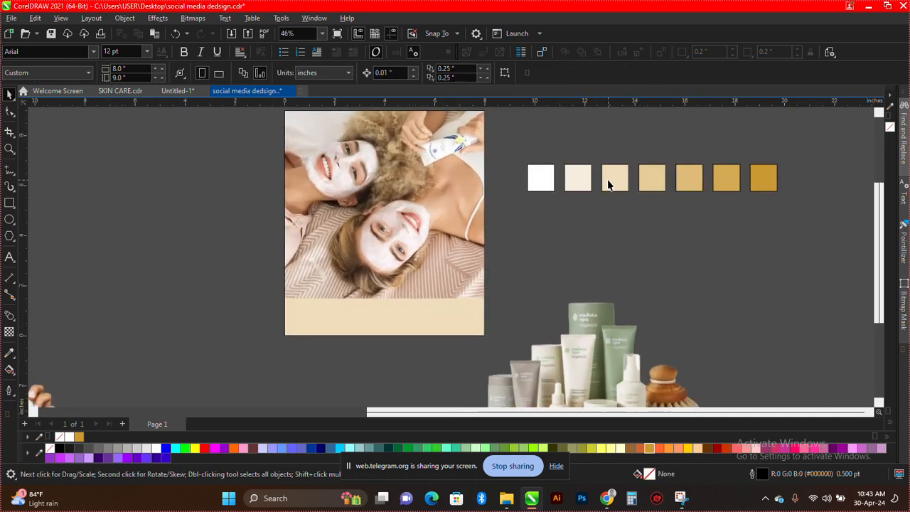
pyautogui.click(606, 183)
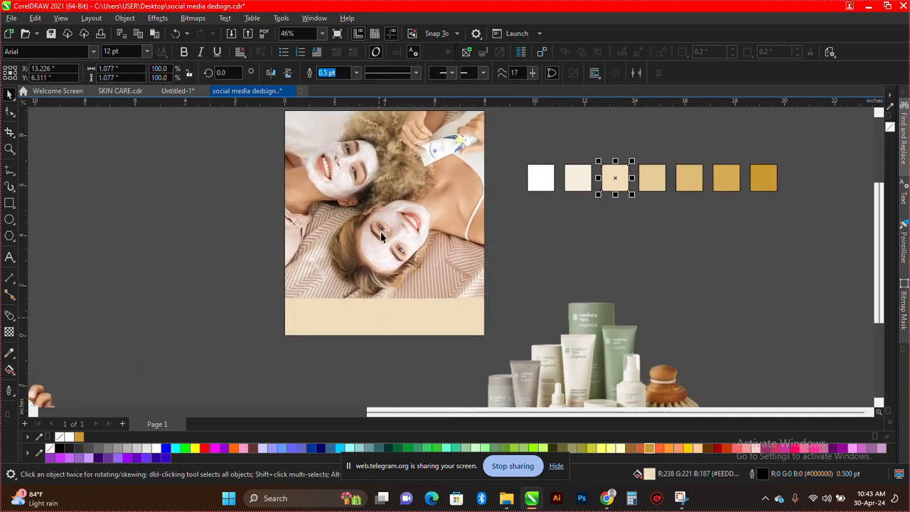
pyautogui.scroll(-2, 378, 209)
pyautogui.scroll(1, 409, 191)
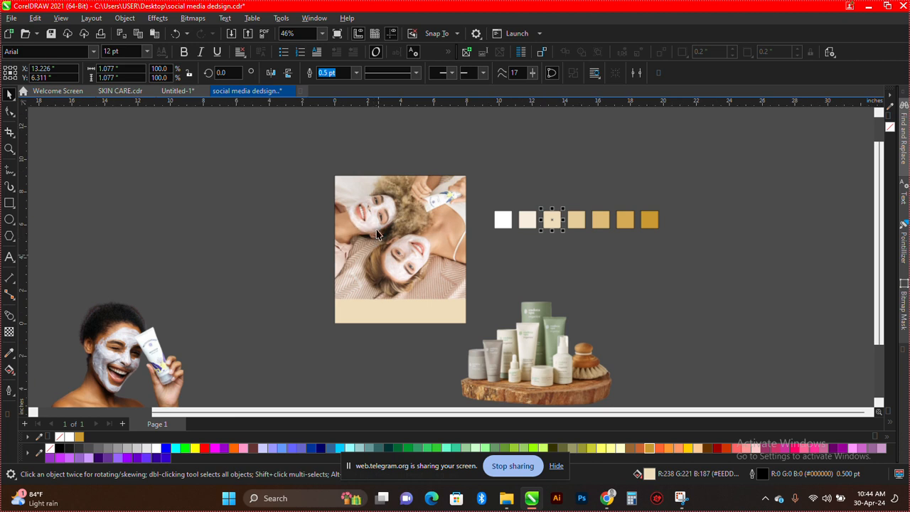
# Shift the two-women photo slightly lower inside the frame, centring it at about X 4.0, Y 5.54 inches
pyautogui.scroll(1, 400, 241)
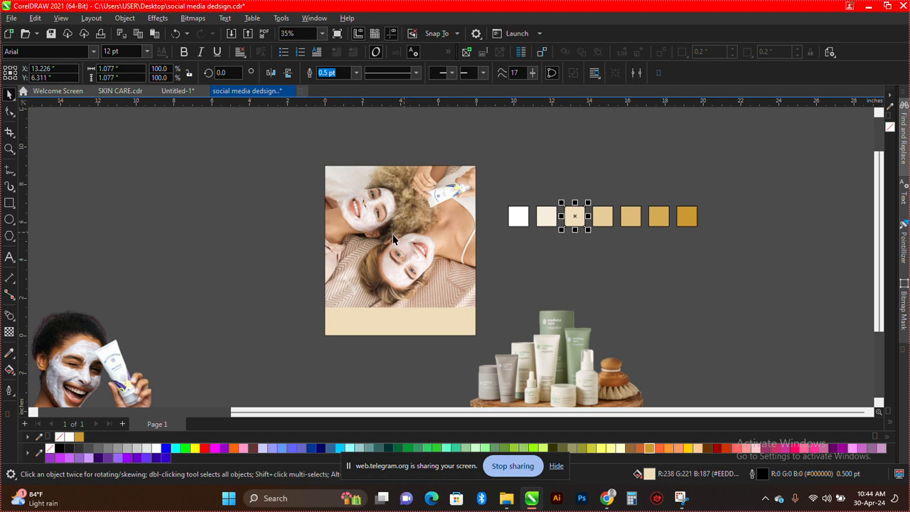
pyautogui.scroll(1, 395, 235)
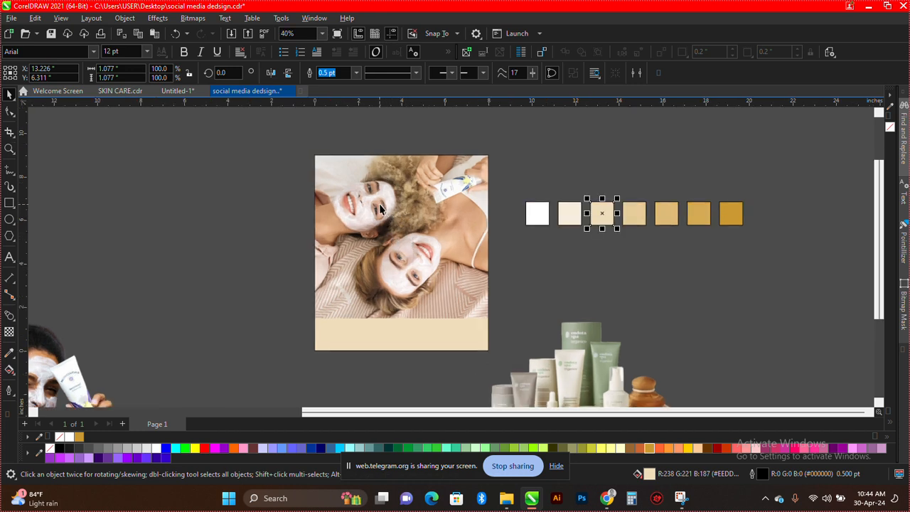
pyautogui.click(382, 209)
pyautogui.moveTo(383, 211); pyautogui.dragTo(417, 231)
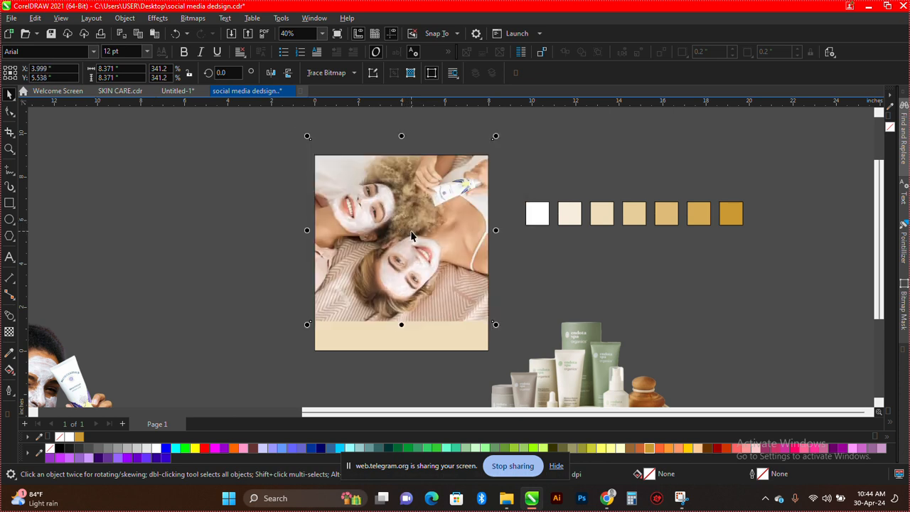
# Apply the Overlay merge mode to the two-women photo with the Transparency tool
pyautogui.click(9, 332)
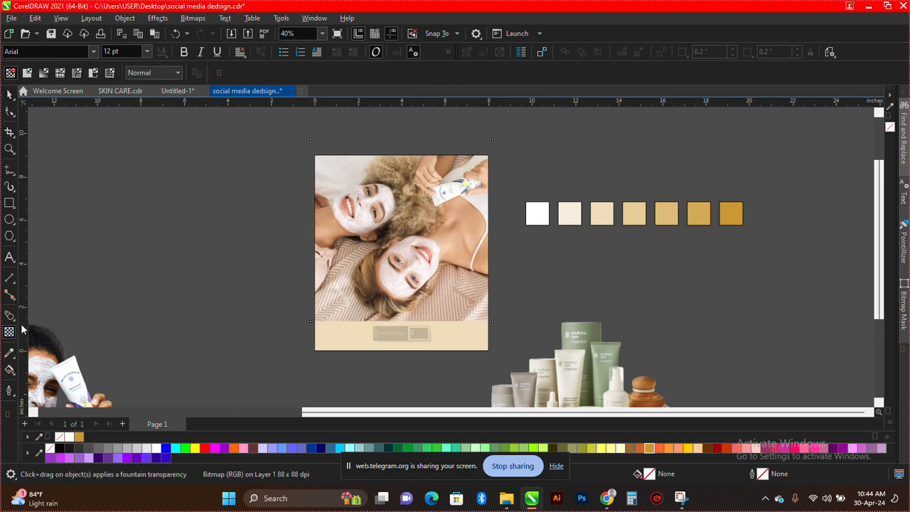
pyautogui.click(150, 74)
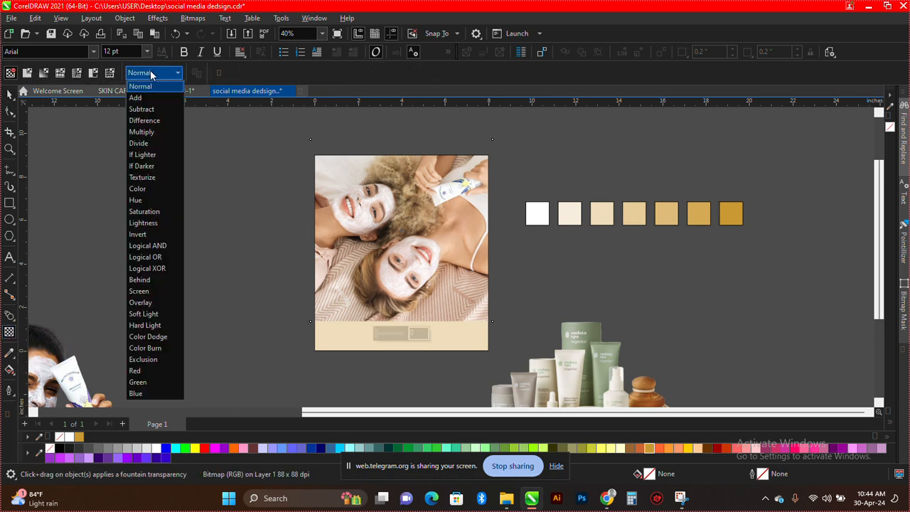
pyautogui.click(150, 303)
pyautogui.scroll(3, 366, 226)
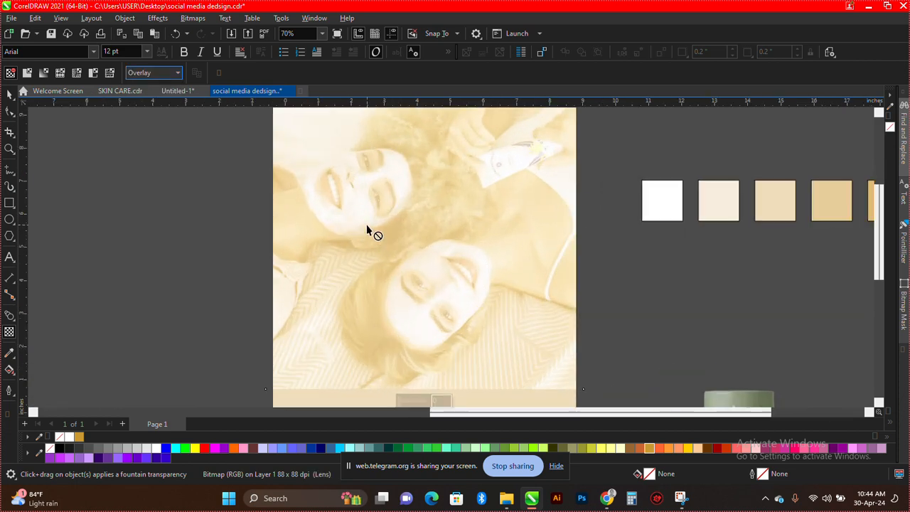
# Fade the overlaid two-women photo with a uniform transparency of 51 and deselect it
pyautogui.scroll(-4, 405, 188)
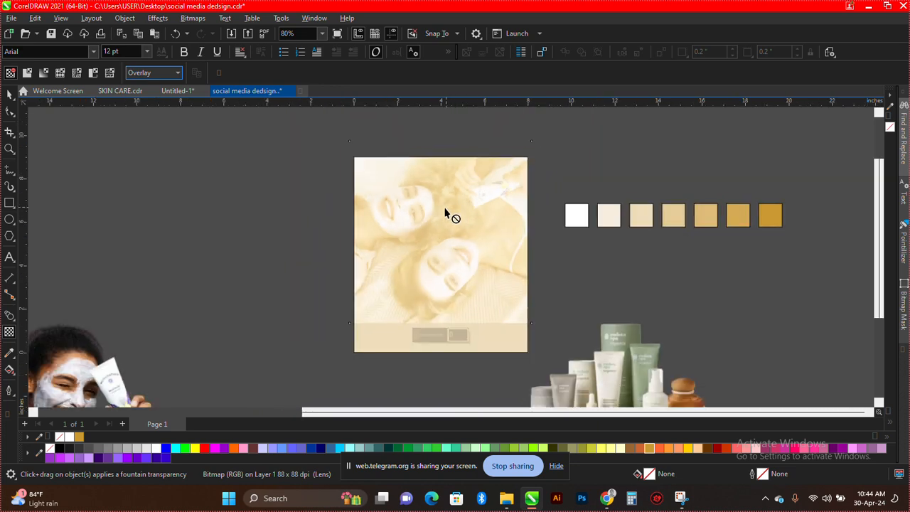
pyautogui.scroll(2, 438, 203)
pyautogui.scroll(-1, 436, 196)
pyautogui.scroll(4, 453, 189)
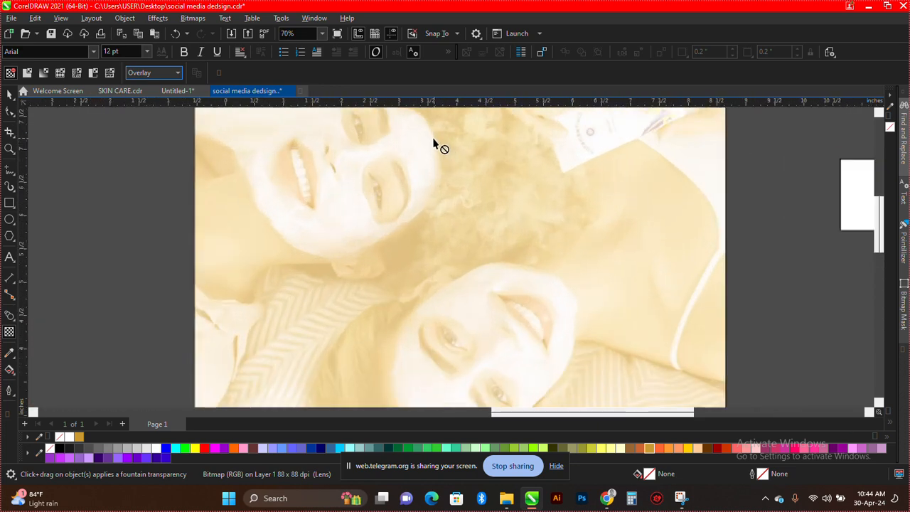
pyautogui.scroll(-4, 432, 166)
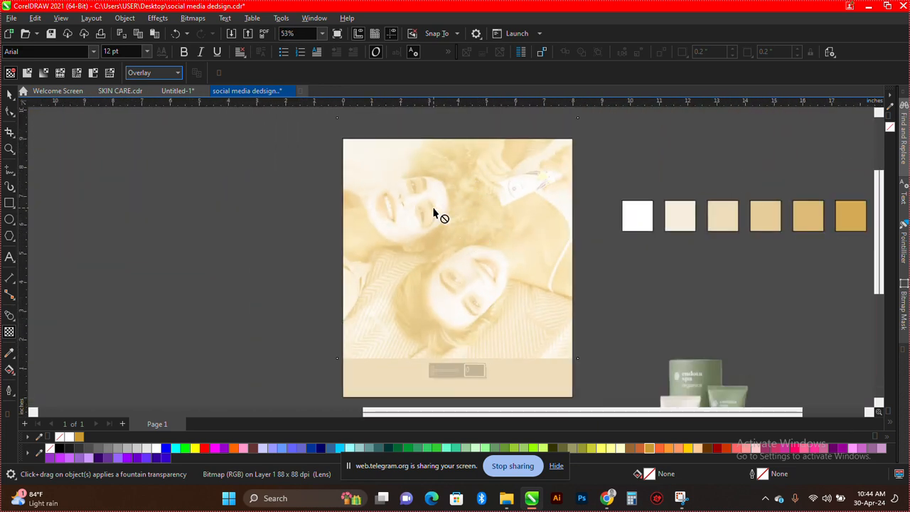
pyautogui.scroll(-2, 447, 263)
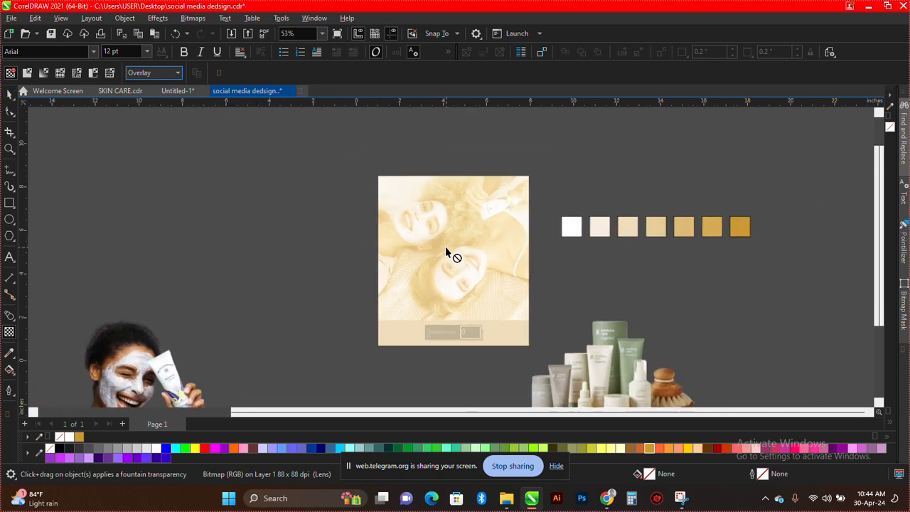
pyautogui.scroll(2, 445, 246)
pyautogui.click(442, 345)
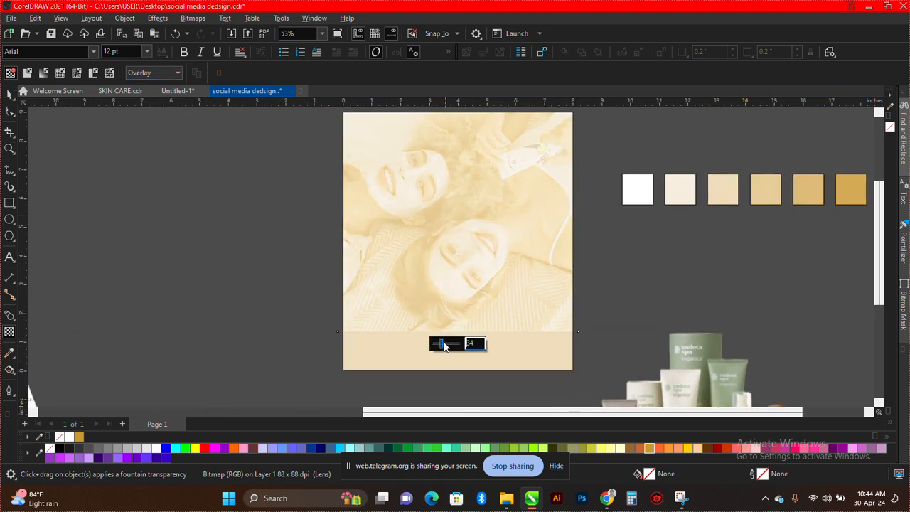
pyautogui.scroll(-1, 377, 287)
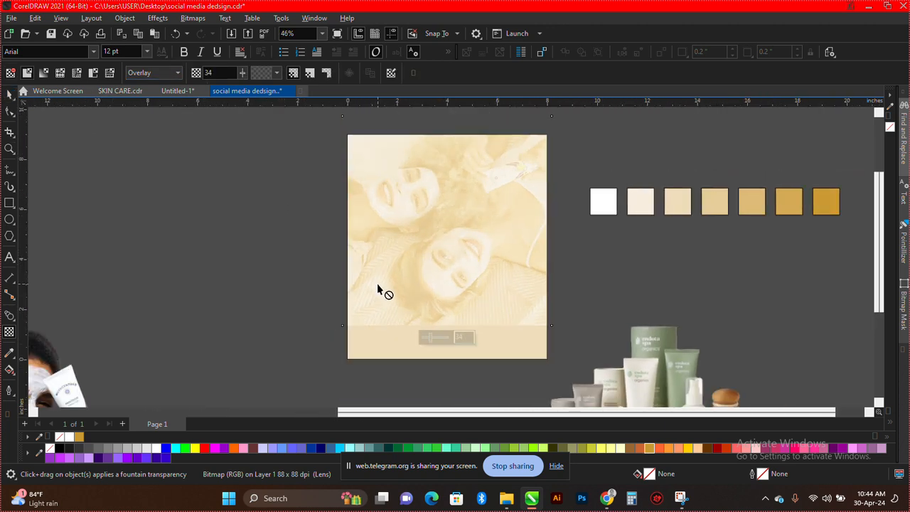
pyautogui.click(437, 341)
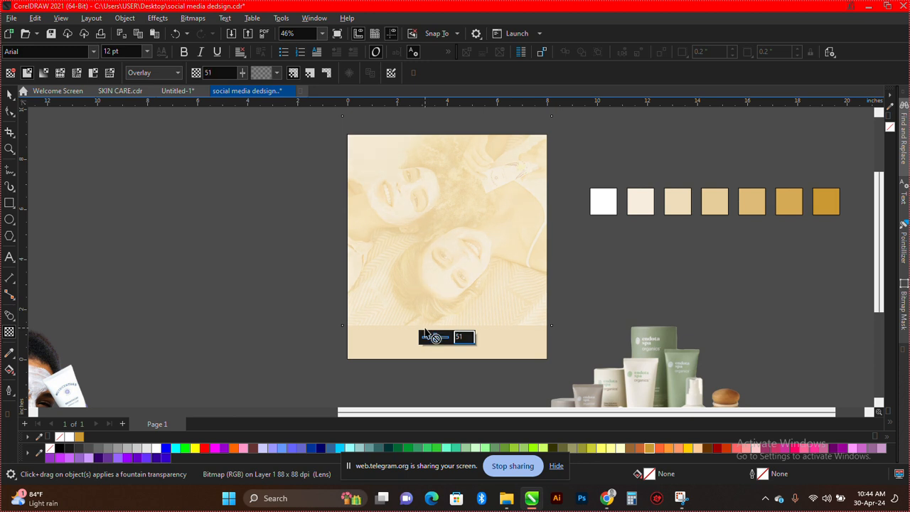
pyautogui.click(248, 281)
# Draw a rectangle about 8.77 by 2.3 inches across the bottom of the flyer, overhanging the page edges
pyautogui.scroll(1, 481, 231)
pyautogui.scroll(-2, 480, 230)
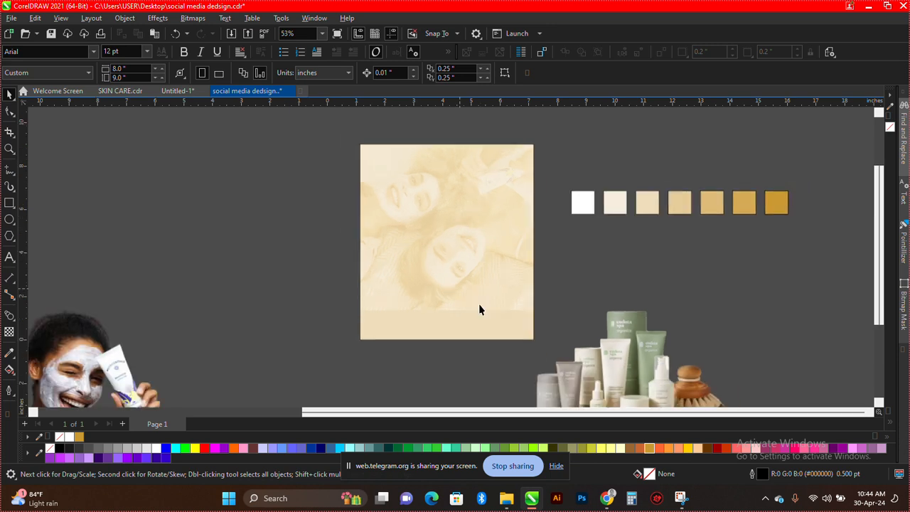
pyautogui.scroll(2, 478, 306)
pyautogui.click(9, 203)
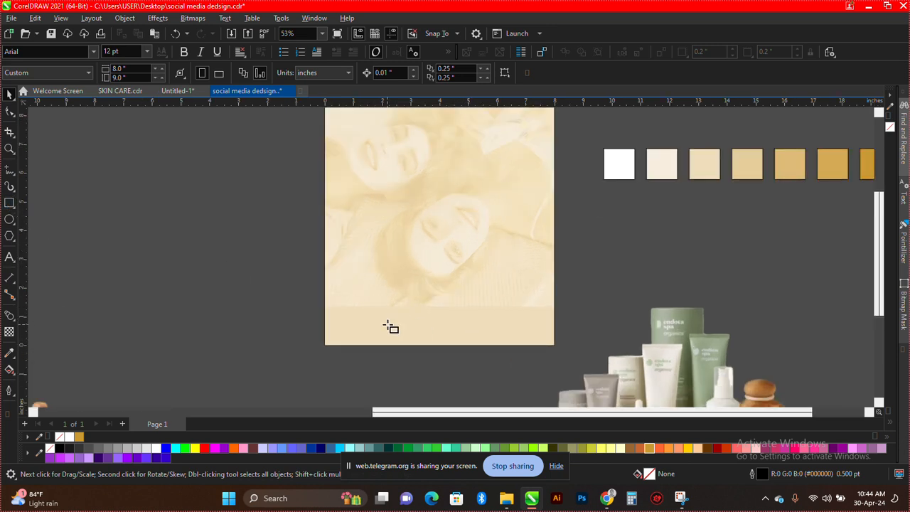
pyautogui.moveTo(315, 288); pyautogui.dragTo(568, 354)
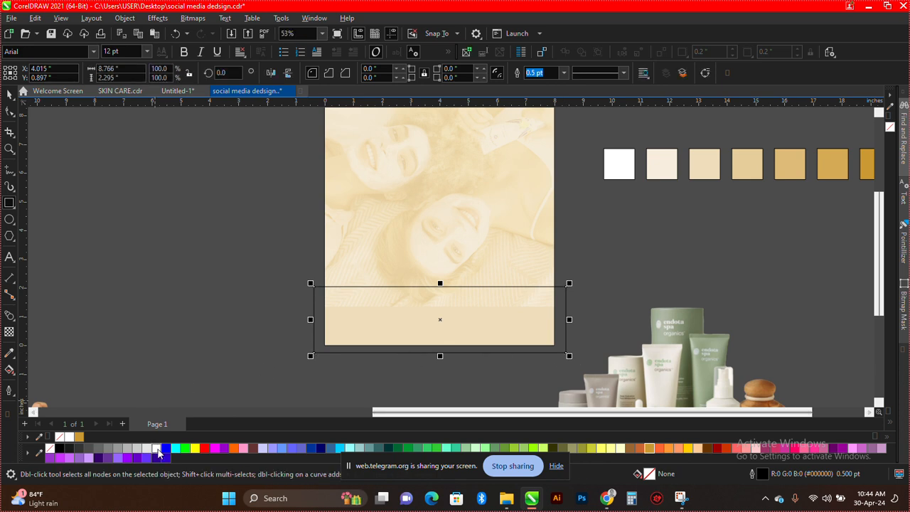
# Fill the bottom rectangle with white and remove its outline
pyautogui.click(157, 449)
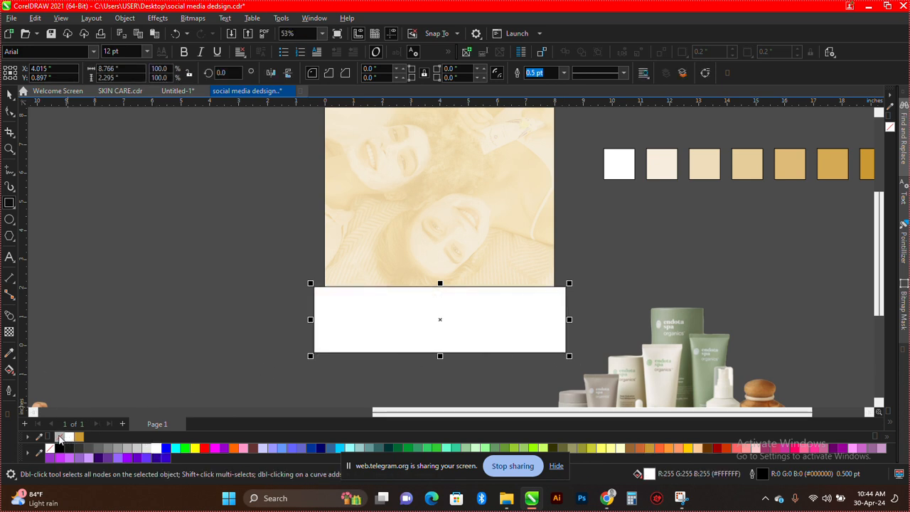
pyautogui.rightClick(60, 440)
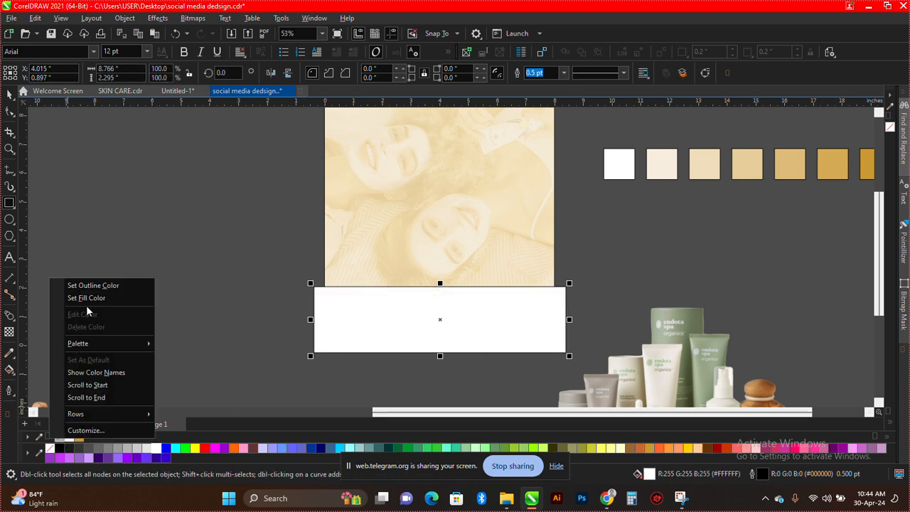
pyautogui.click(91, 286)
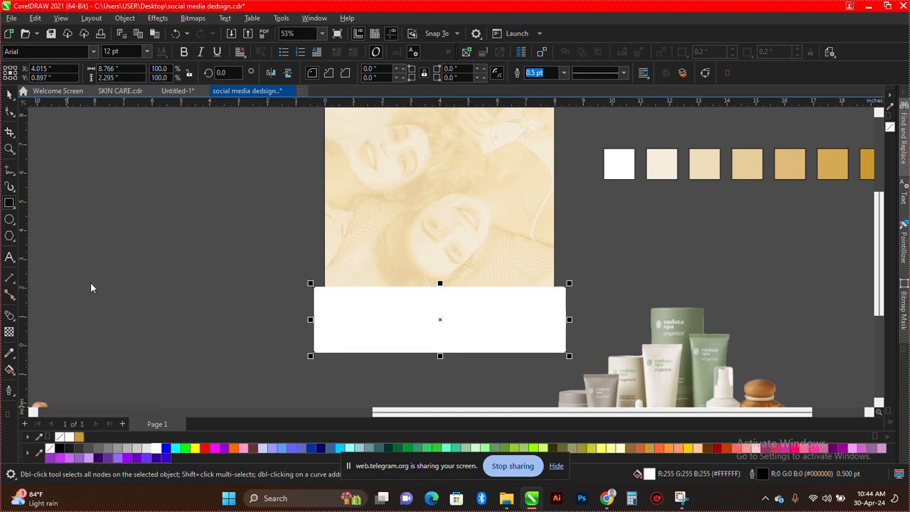
# Place the white bottom rectangle inside the page-sized frame as a PowerClip
pyautogui.click(7, 94)
pyautogui.rightClick(497, 313)
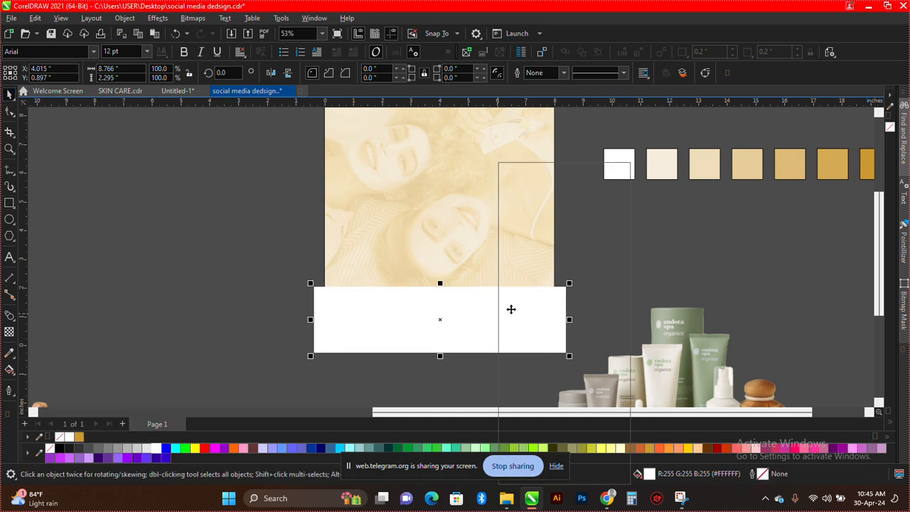
pyautogui.click(529, 285)
pyautogui.click(524, 255)
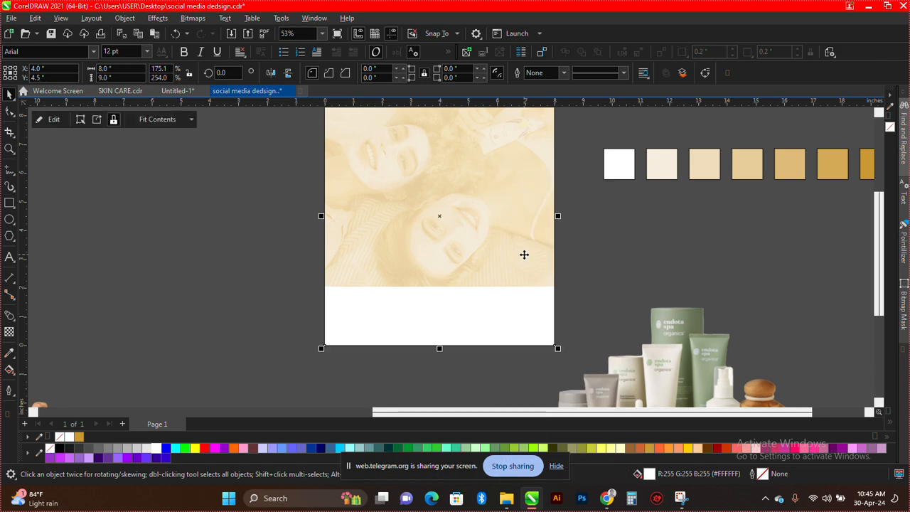
# Preview the flyer background with its white bottom band in full screen, then return and deselect the frame
pyautogui.click(533, 357)
pyautogui.scroll(-2, 523, 354)
pyautogui.click(502, 322)
pyautogui.scroll(3, 503, 322)
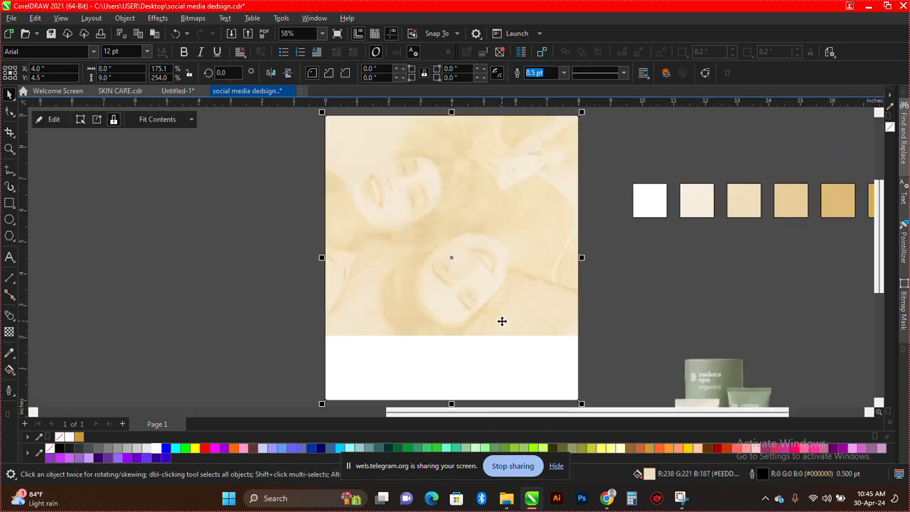
pyautogui.press('F9')
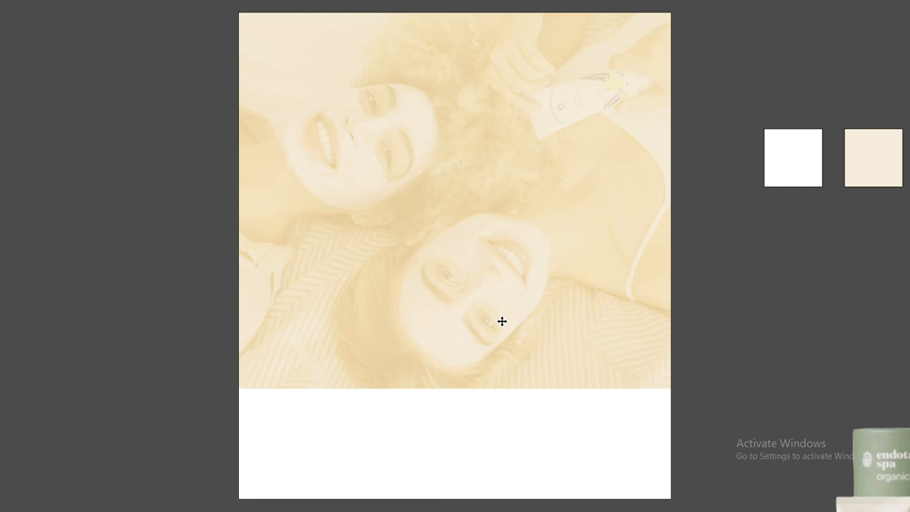
pyautogui.click(511, 339)
pyautogui.click(638, 306)
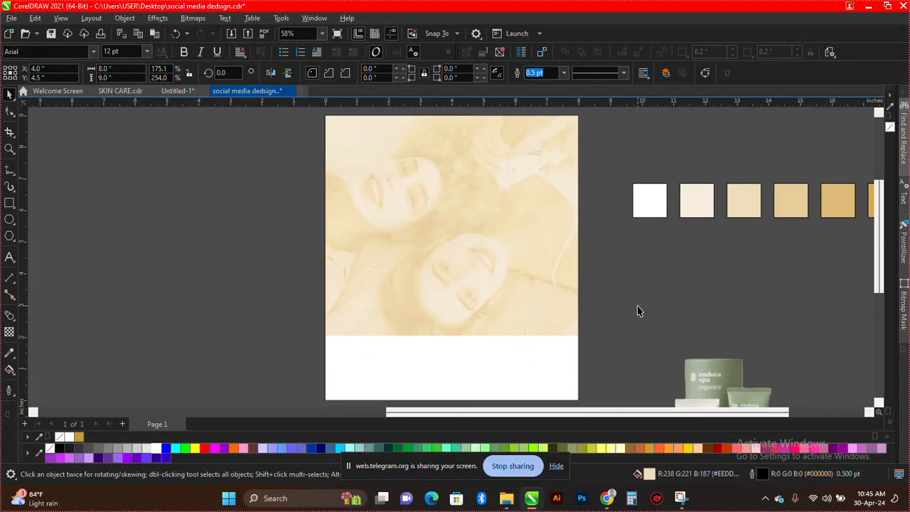
pyautogui.scroll(-3, 589, 297)
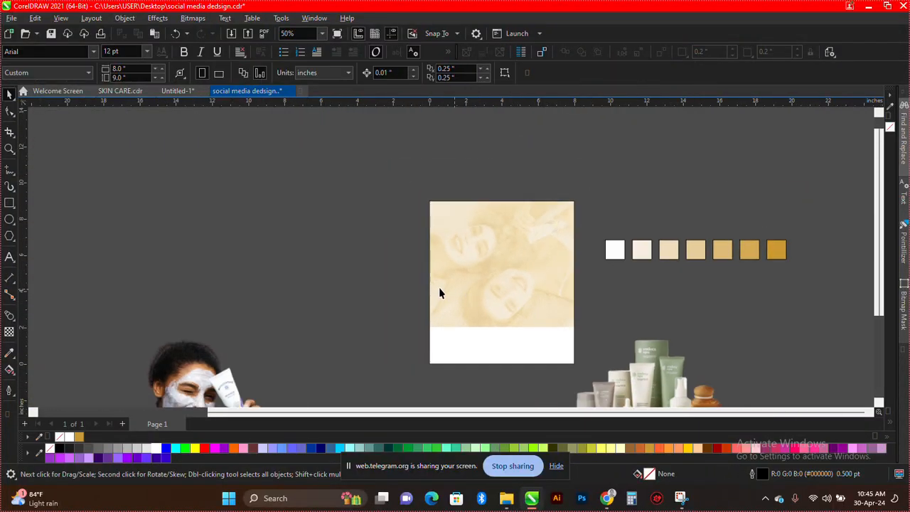
# Move the two green product images from the far side of the workspace to either side of the flyer
pyautogui.scroll(-3, 306, 302)
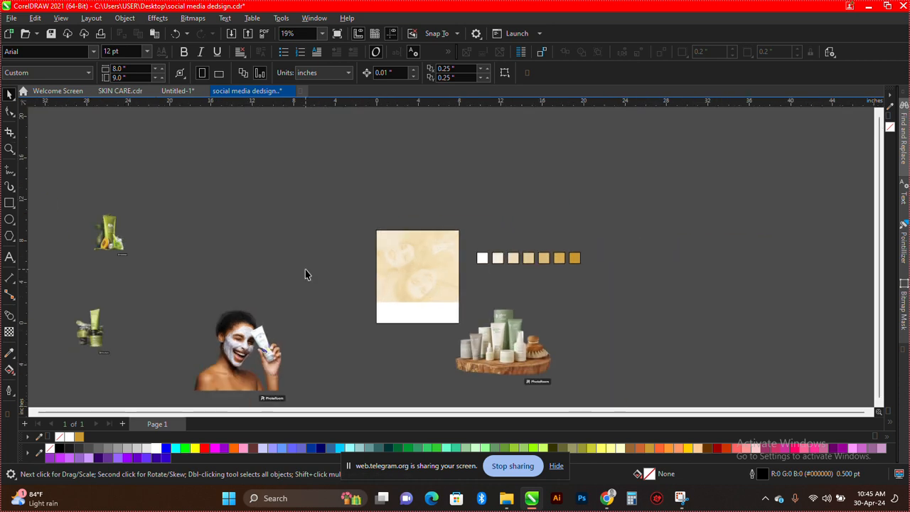
pyautogui.click(125, 234)
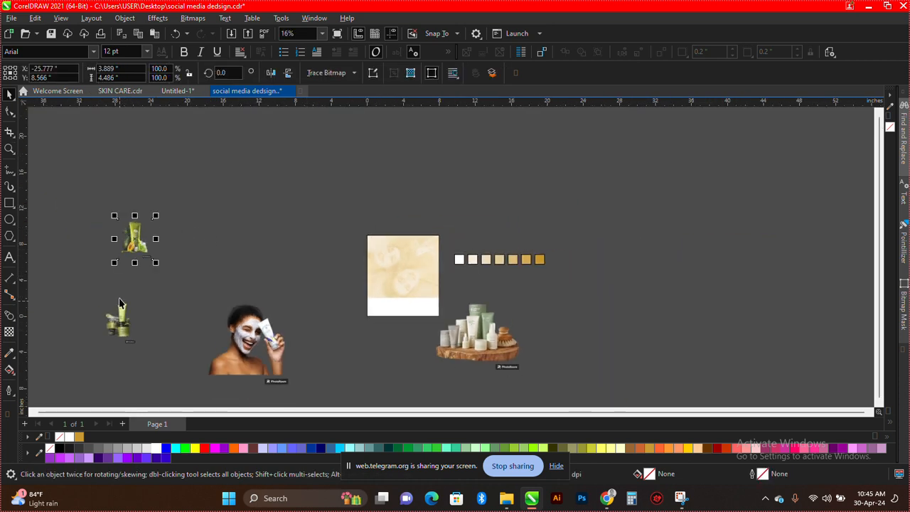
pyautogui.scroll(1, 157, 259)
pyautogui.moveTo(157, 258); pyautogui.dragTo(449, 330)
pyautogui.moveTo(104, 341); pyautogui.dragTo(570, 290)
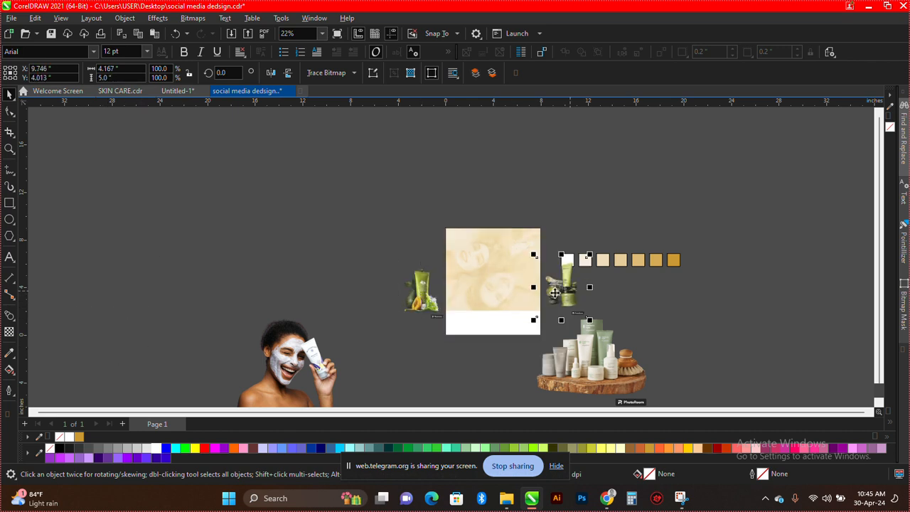
# PowerClip the green tube and avocado image inside the page-sized frame at the flyer's lower-left edge
pyautogui.scroll(2, 534, 293)
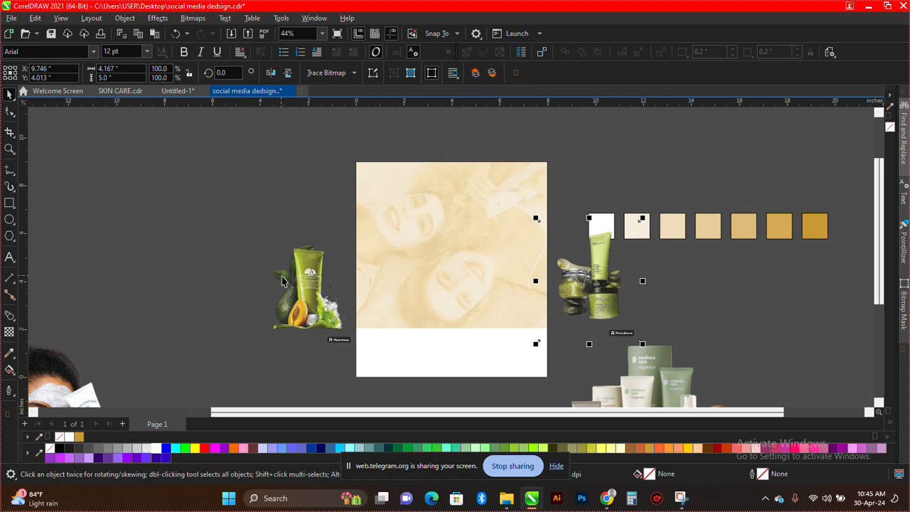
pyautogui.scroll(1, 319, 300)
pyautogui.scroll(-1, 330, 299)
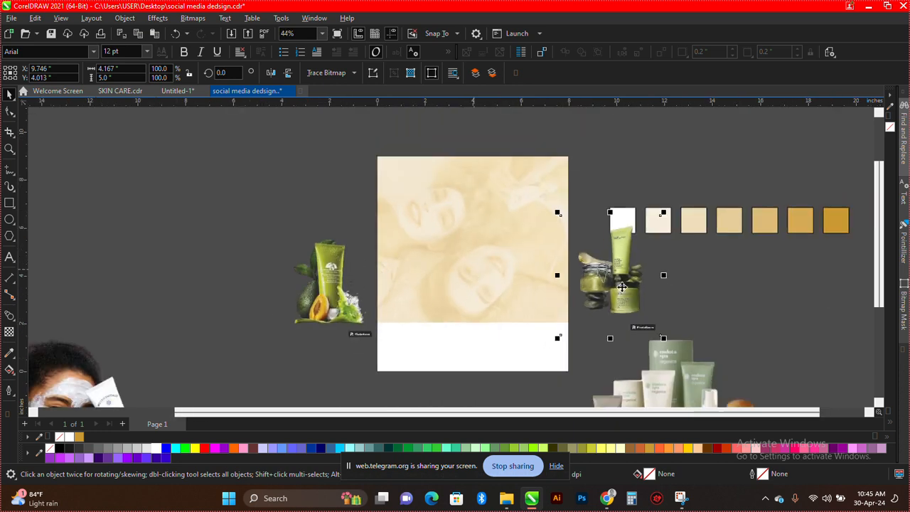
pyautogui.scroll(1, 431, 307)
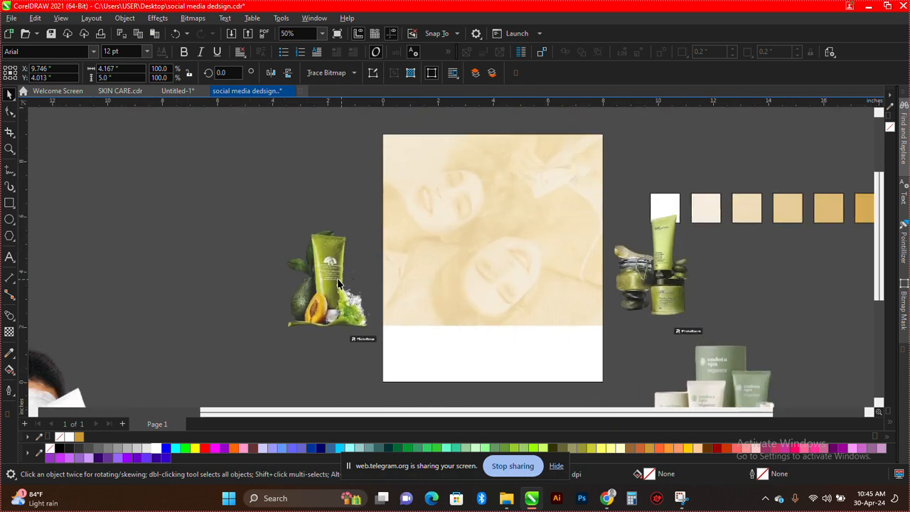
pyautogui.moveTo(352, 278); pyautogui.dragTo(413, 291)
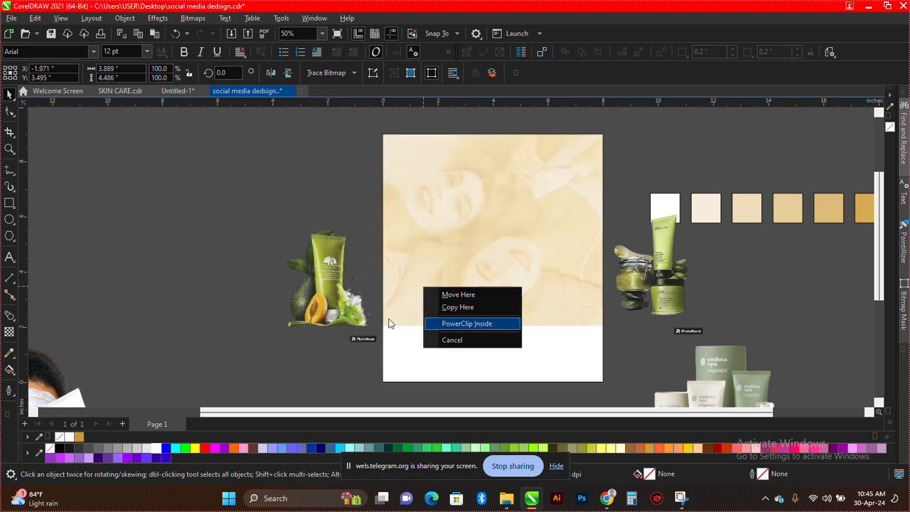
pyautogui.press('Return')
pyautogui.click(295, 268)
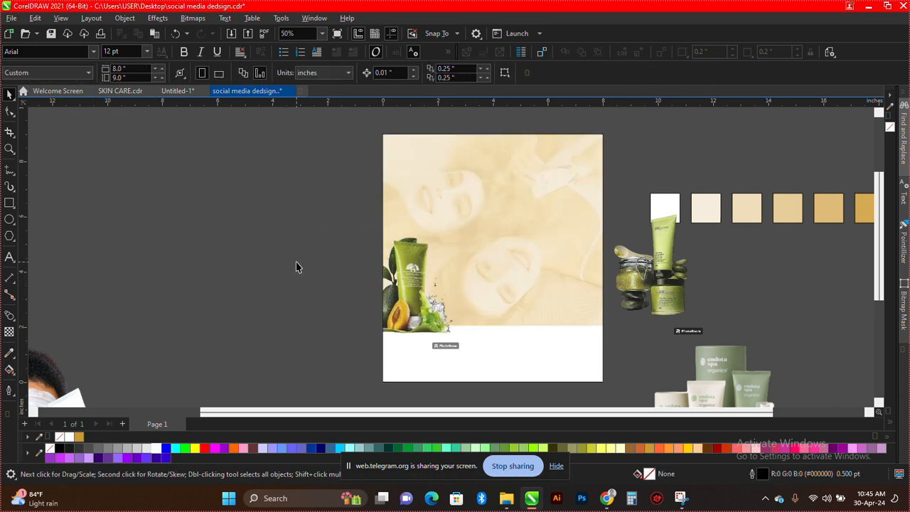
# PowerClip the green jars and stones image inside the page-sized frame at the flyer's upper-right corner
pyautogui.click(626, 282)
pyautogui.moveTo(648, 281); pyautogui.dragTo(579, 179)
pyautogui.click(587, 215)
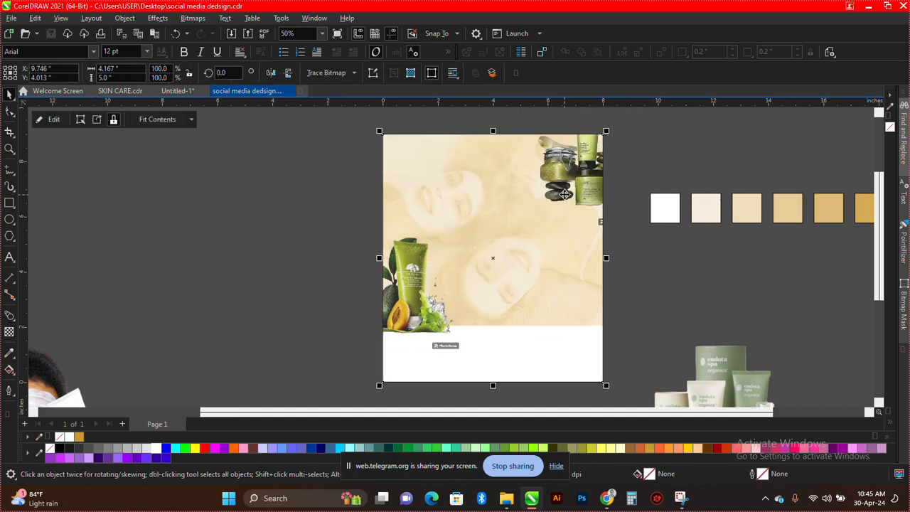
# Open the PowerClip contents and scale the jars and stones image to about 90 percent, adjusting its position at the upper-right corner
pyautogui.doubleClick(567, 195)
pyautogui.click(623, 216)
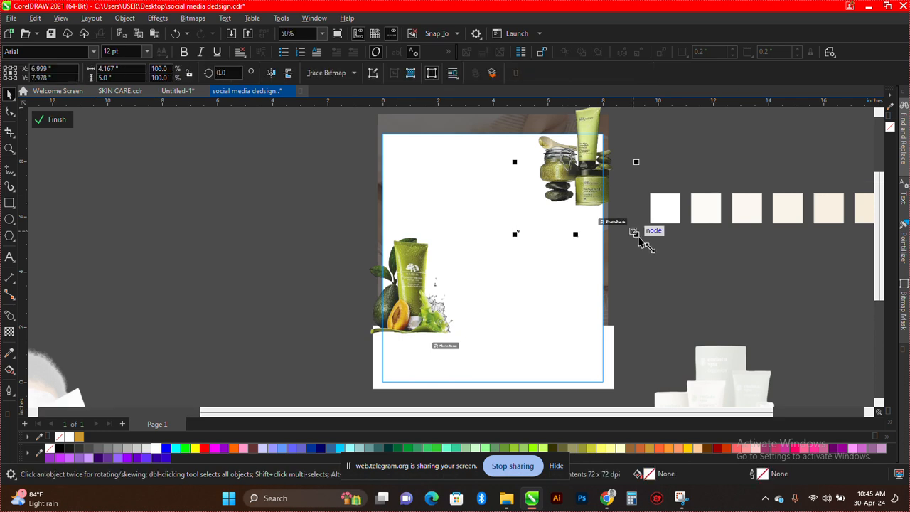
pyautogui.moveTo(640, 234); pyautogui.dragTo(628, 218)
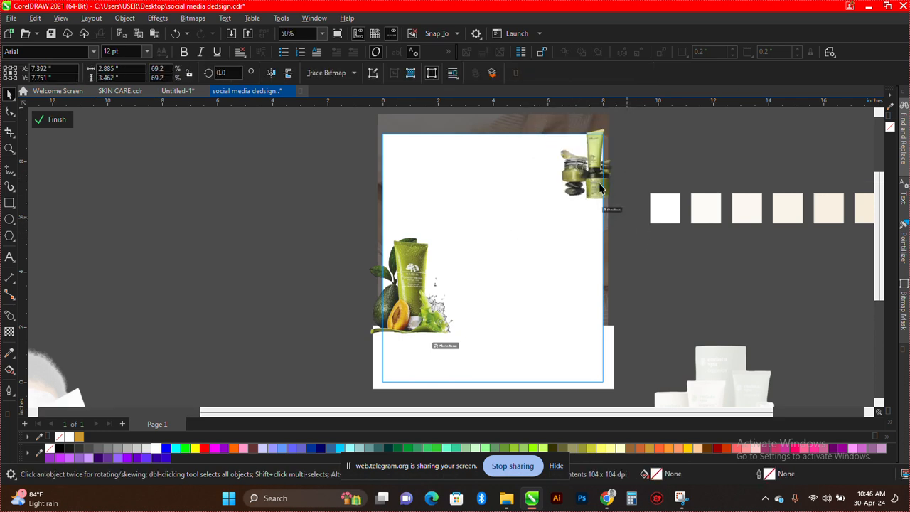
pyautogui.moveTo(600, 189); pyautogui.dragTo(601, 189)
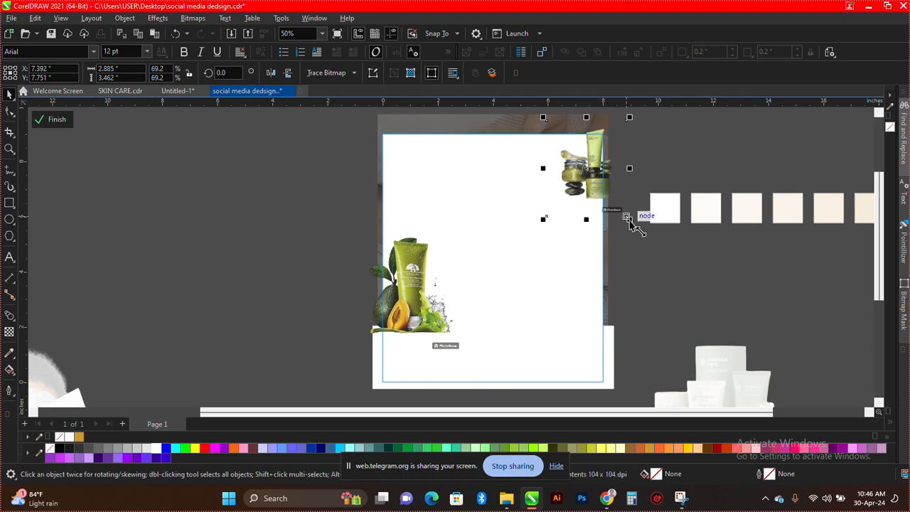
pyautogui.moveTo(628, 217); pyautogui.dragTo(641, 233)
pyautogui.scroll(1, 592, 167)
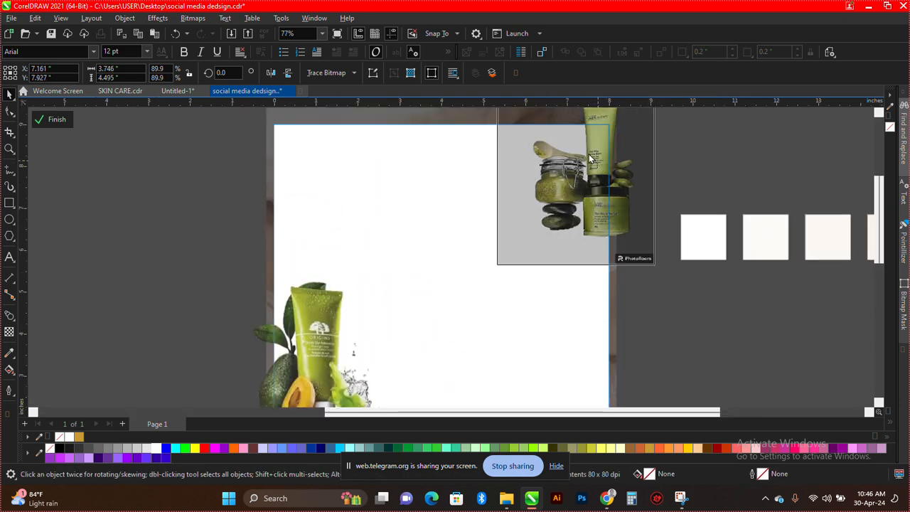
# Apply a Motion Blur with distance 29 and direction 324 to the jars and stones image
pyautogui.click(158, 19)
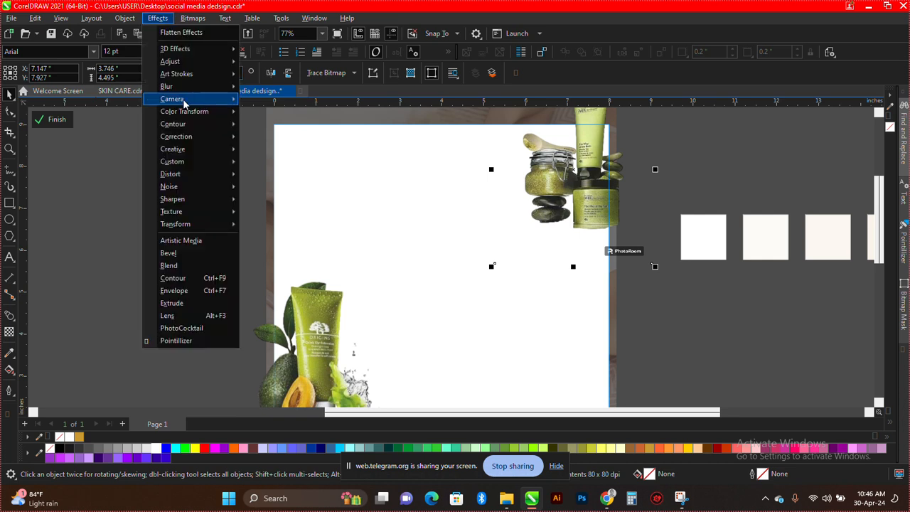
pyautogui.moveTo(199, 153)
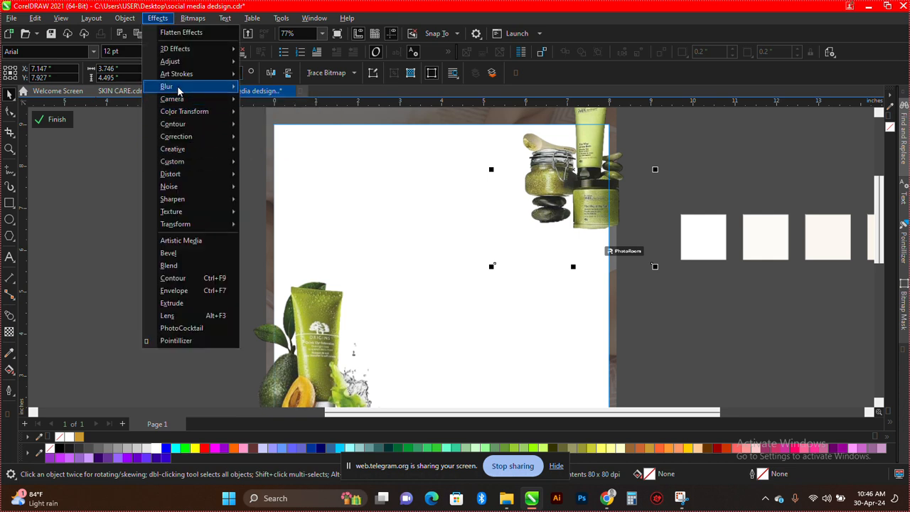
pyautogui.moveTo(185, 88)
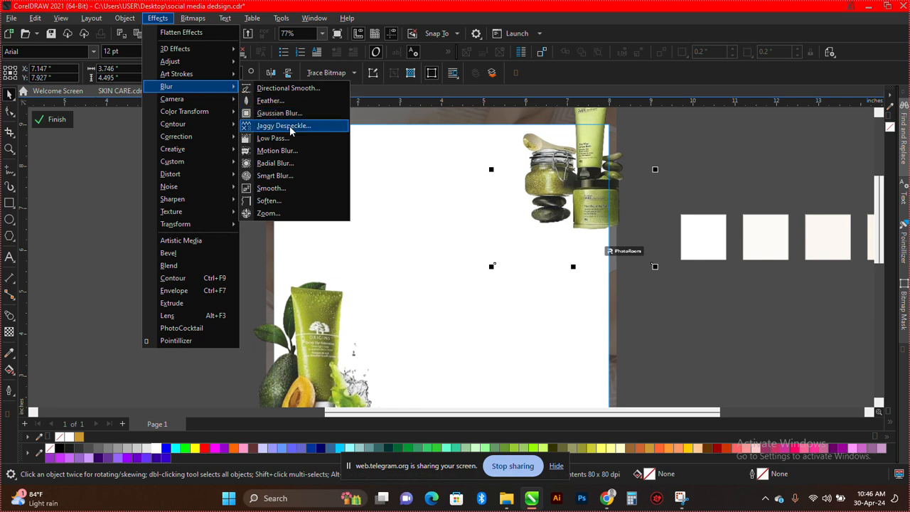
pyautogui.click(291, 152)
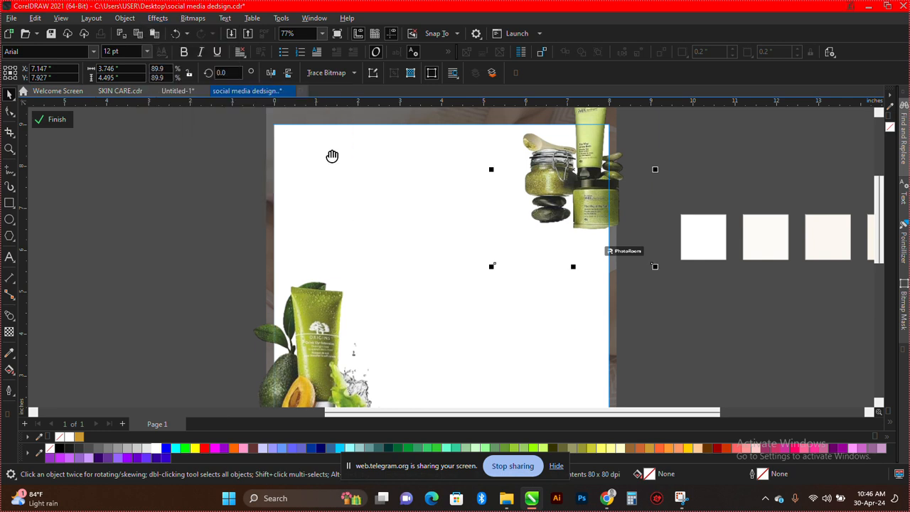
pyautogui.moveTo(415, 174); pyautogui.dragTo(500, 239)
pyautogui.click(499, 260)
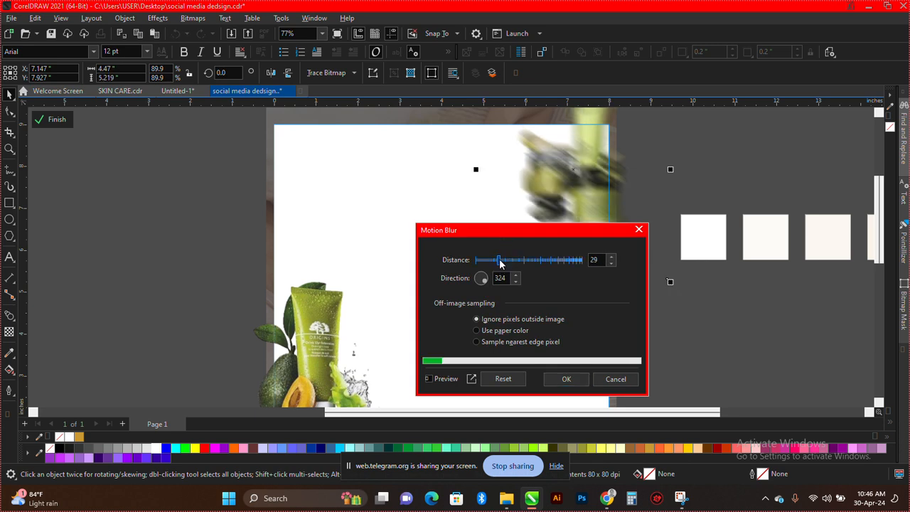
pyautogui.click(560, 377)
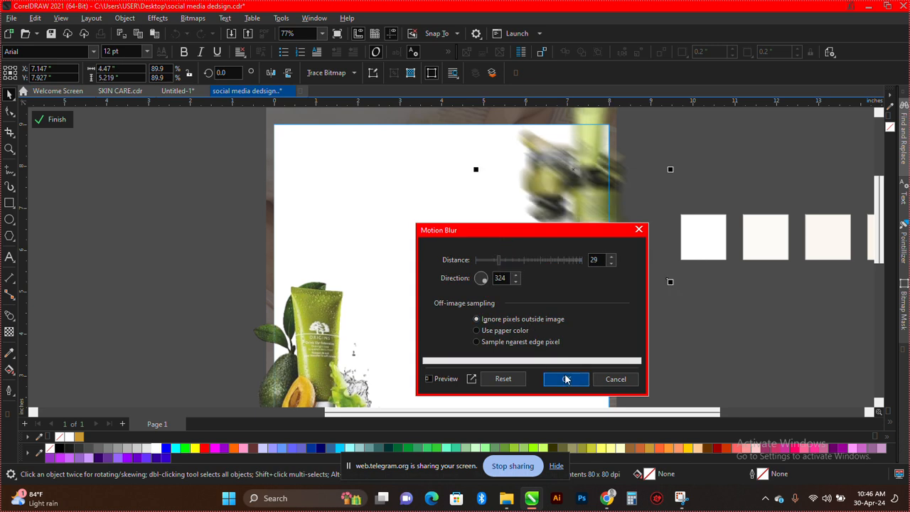
# Give the blurred jars image a uniform transparency of 55, finish editing the PowerClip and deselect the frame
pyautogui.scroll(-1, 529, 168)
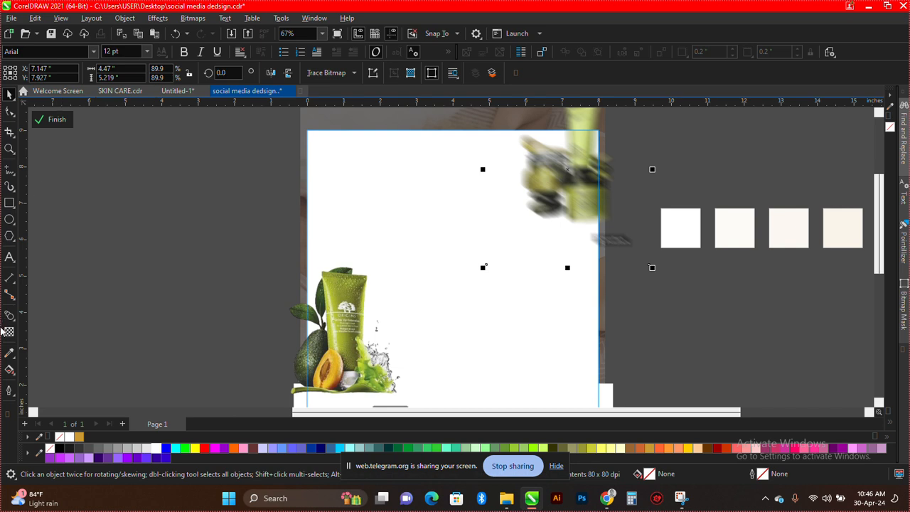
pyautogui.click(8, 332)
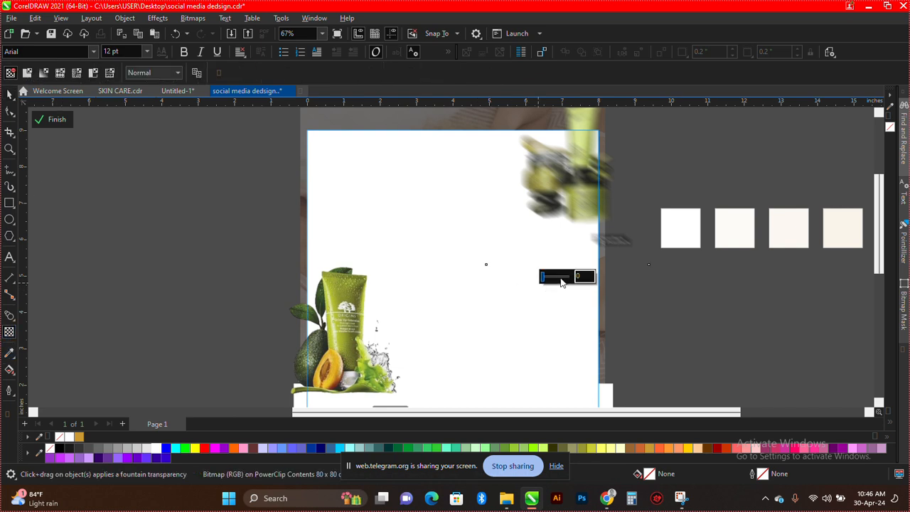
pyautogui.moveTo(561, 283); pyautogui.dragTo(561, 279)
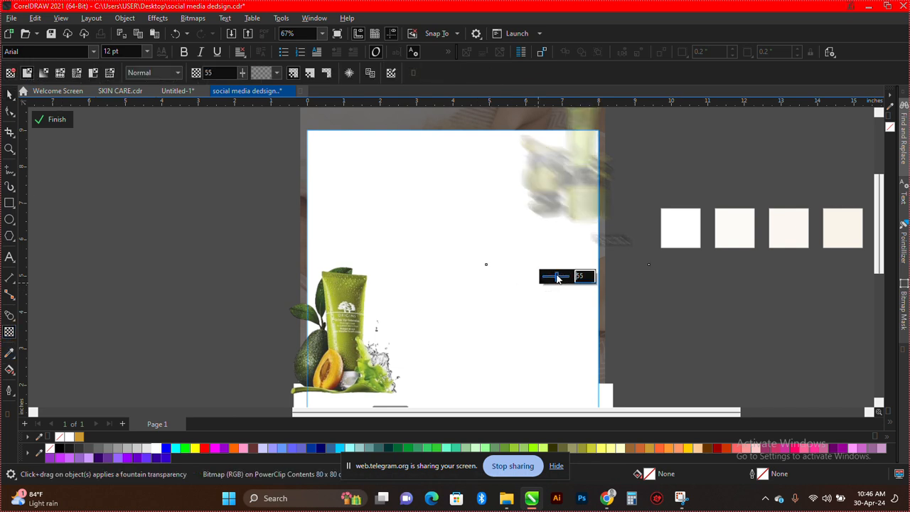
pyautogui.click(47, 120)
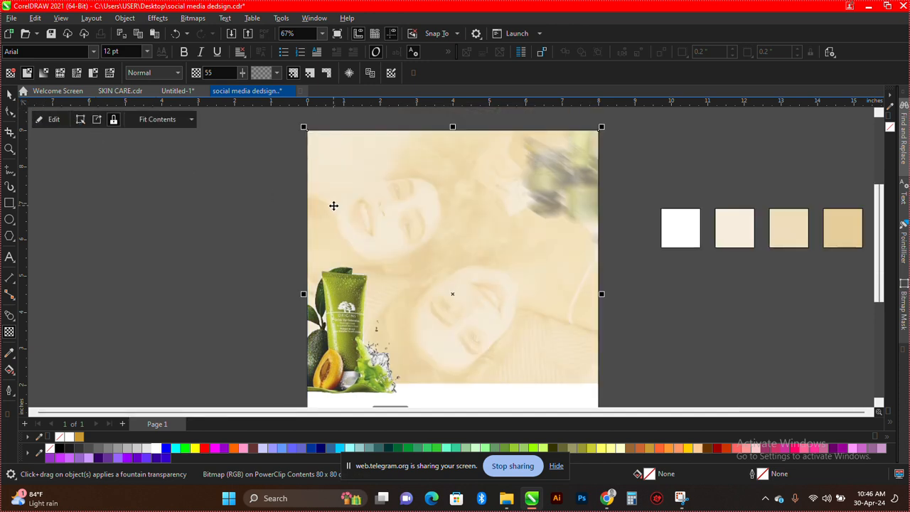
pyautogui.scroll(2, 554, 143)
pyautogui.scroll(-2, 555, 143)
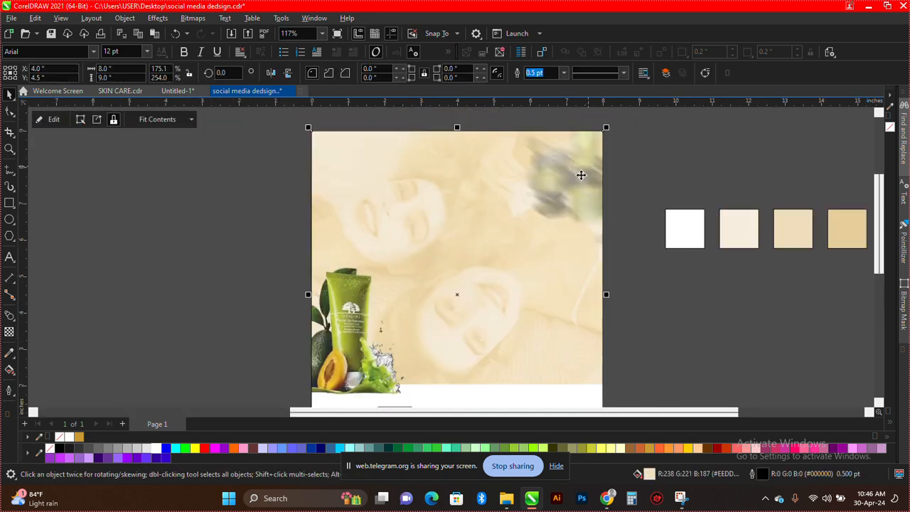
pyautogui.click(234, 260)
pyautogui.scroll(1, 339, 325)
pyautogui.scroll(-1, 338, 325)
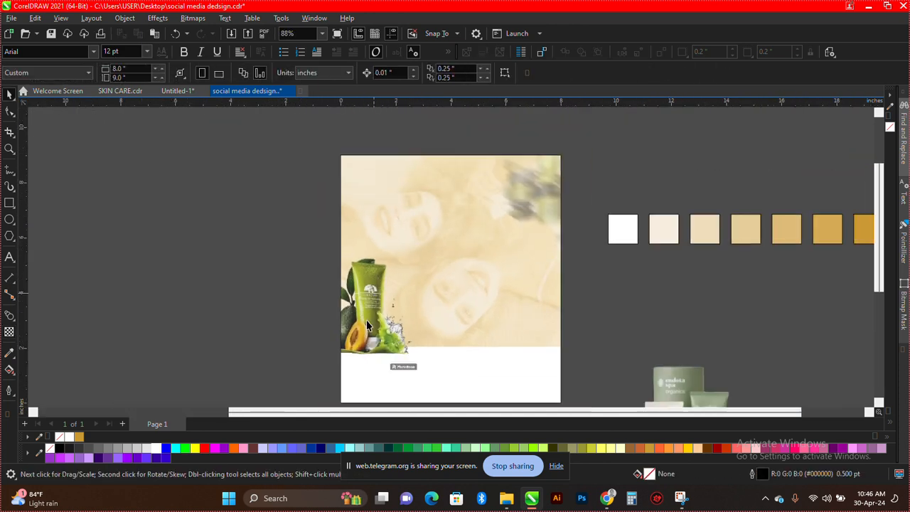
# Reopen the PowerClip contents, scale the tube and avocado image to about 92 percent and shift it further into the page
pyautogui.scroll(1, 386, 281)
pyautogui.click(385, 281)
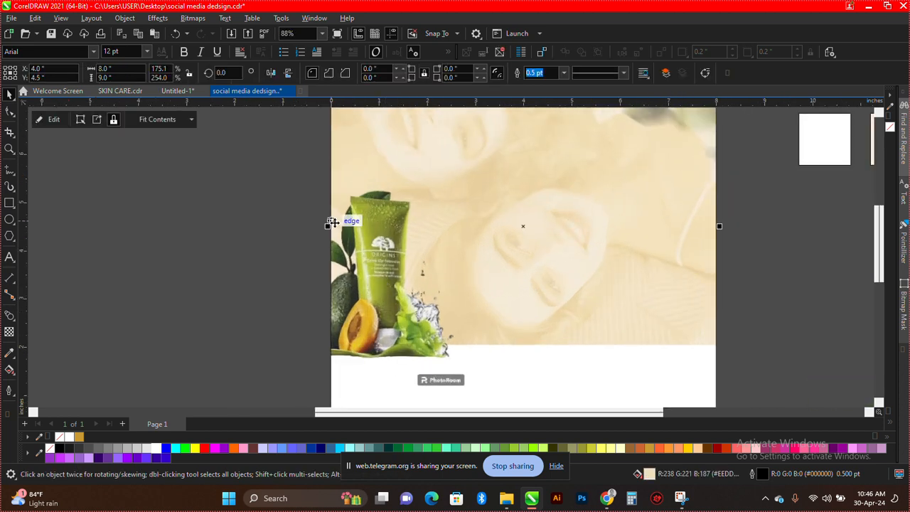
pyautogui.doubleClick(371, 256)
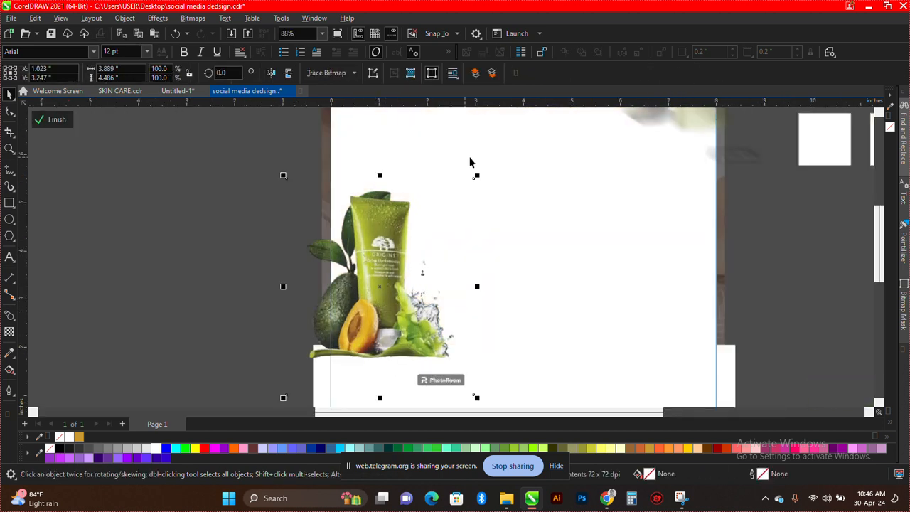
pyautogui.moveTo(475, 183); pyautogui.dragTo(474, 184)
pyautogui.scroll(-2, 434, 190)
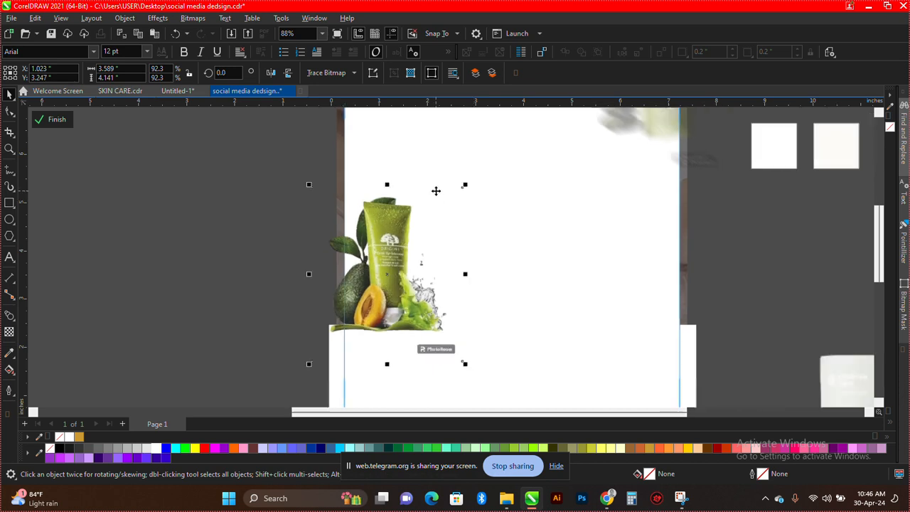
pyautogui.scroll(2, 405, 245)
pyautogui.moveTo(395, 248); pyautogui.dragTo(403, 252)
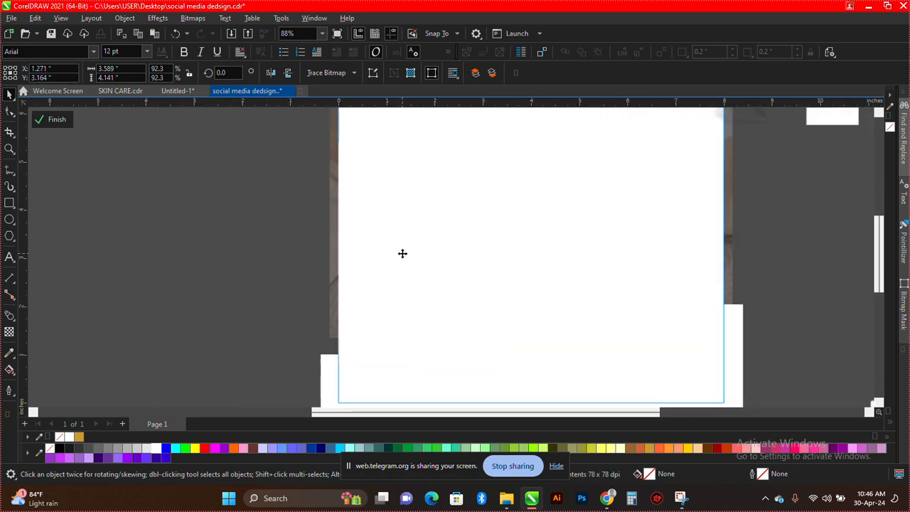
# Crop the PhotoRoom watermark off the tube image's lower edge with the Shape tool, enlarge the image slightly and finish editing the PowerClip
pyautogui.click(402, 256)
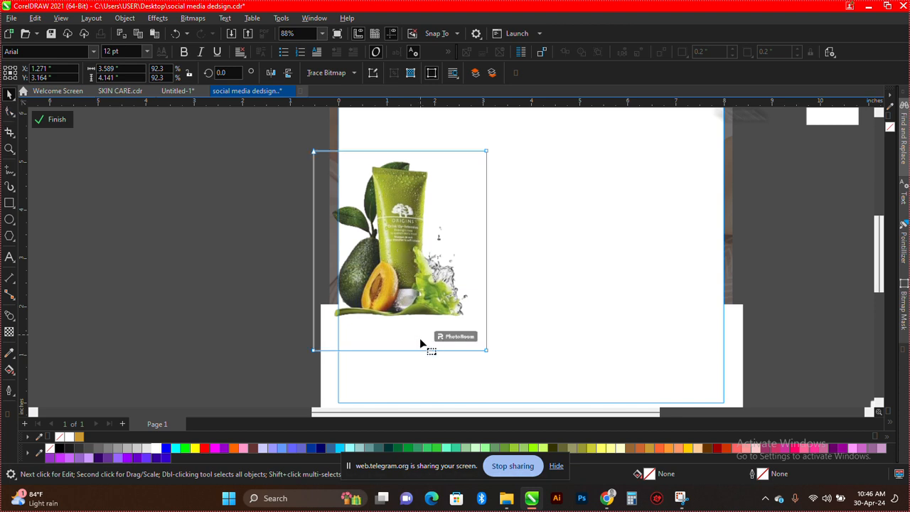
pyautogui.moveTo(417, 354); pyautogui.dragTo(418, 321)
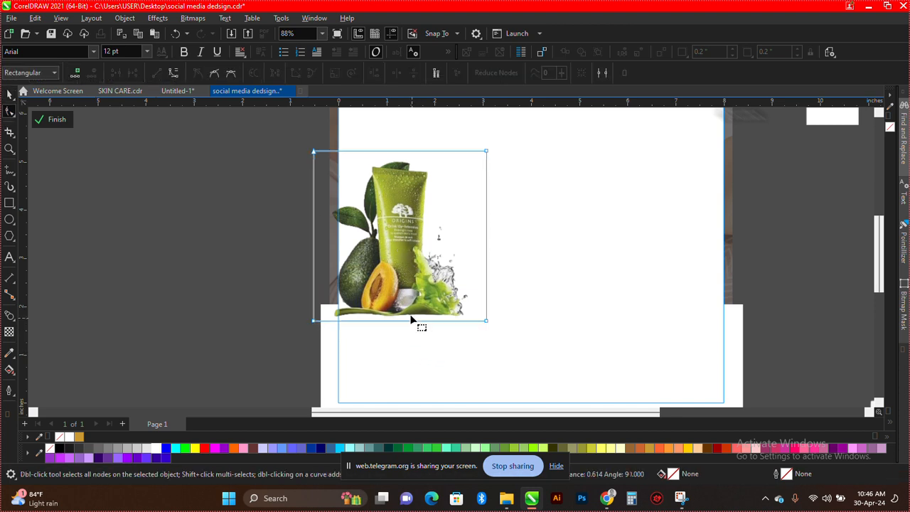
pyautogui.press('space')
pyautogui.moveTo(489, 326); pyautogui.dragTo(508, 343)
pyautogui.keyDown('ctrl'); pyautogui.click(182, 291); pyautogui.keyUp('ctrl')
pyautogui.scroll(-4, 403, 283)
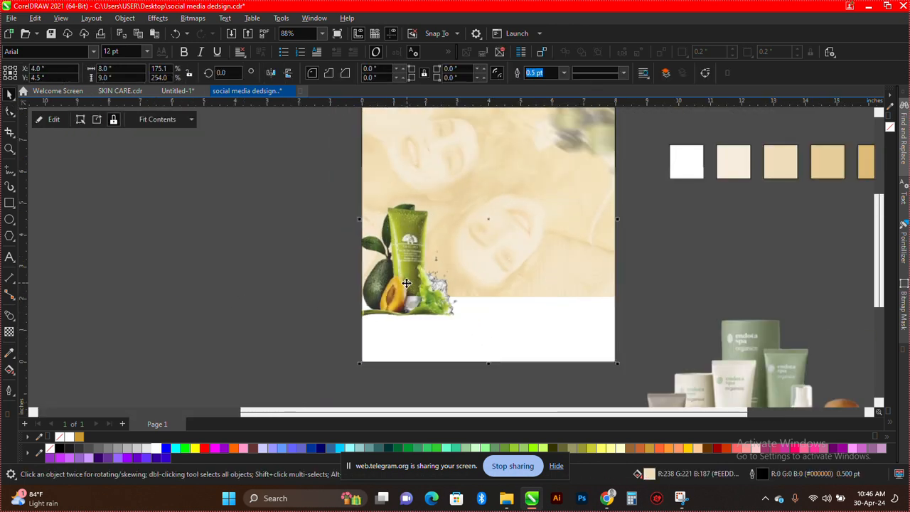
# Move the image of products on a wooden slab beside the flyer's left edge and shrink it to well under half its size
pyautogui.click(281, 310)
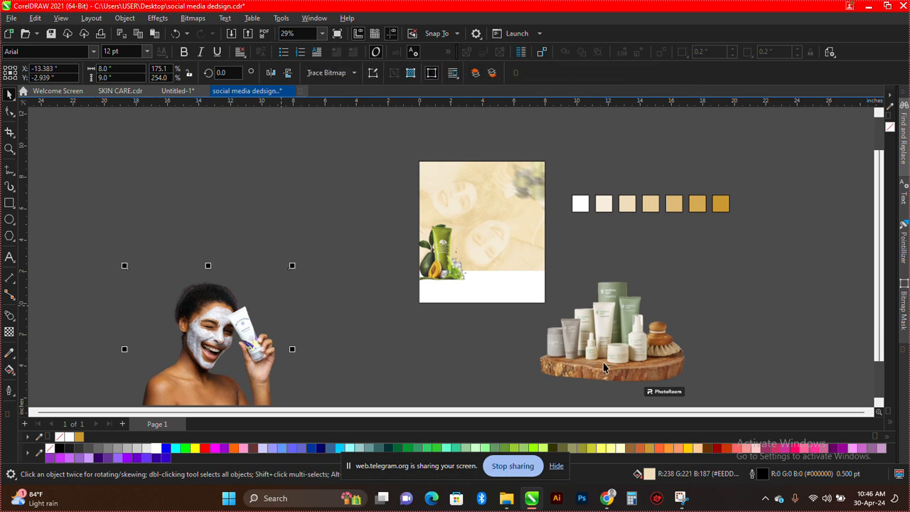
pyautogui.moveTo(629, 359); pyautogui.dragTo(425, 296)
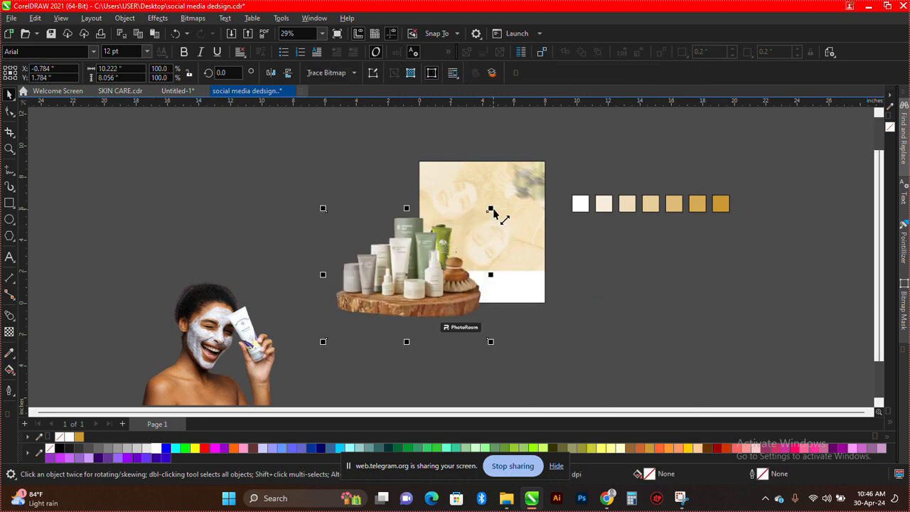
pyautogui.moveTo(495, 212); pyautogui.dragTo(356, 278)
pyautogui.scroll(1, 451, 244)
pyautogui.click(313, 365)
# PowerClip the image of the woman with the face mask inside the flyer frame and open the frame's contents for editing
pyautogui.click(201, 321)
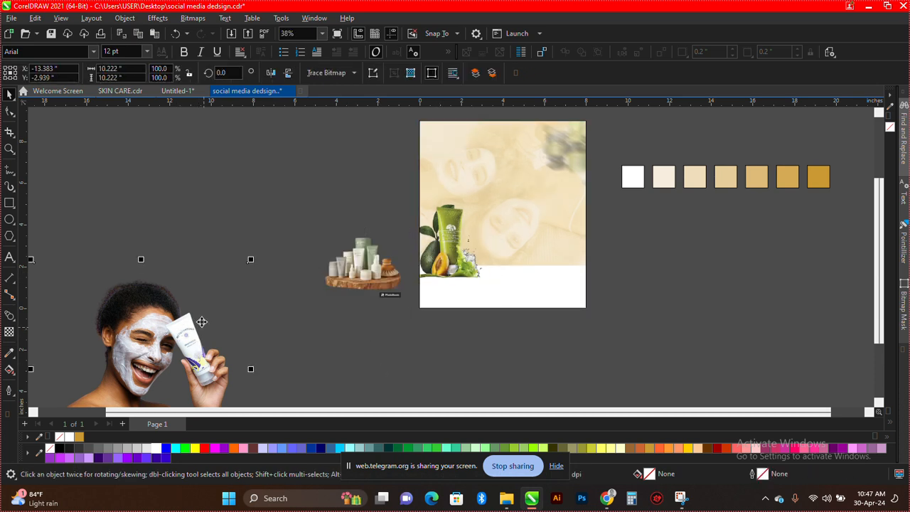
pyautogui.scroll(-2, 202, 321)
pyautogui.moveTo(179, 359); pyautogui.dragTo(371, 273)
pyautogui.click(400, 308)
pyautogui.scroll(2, 290, 274)
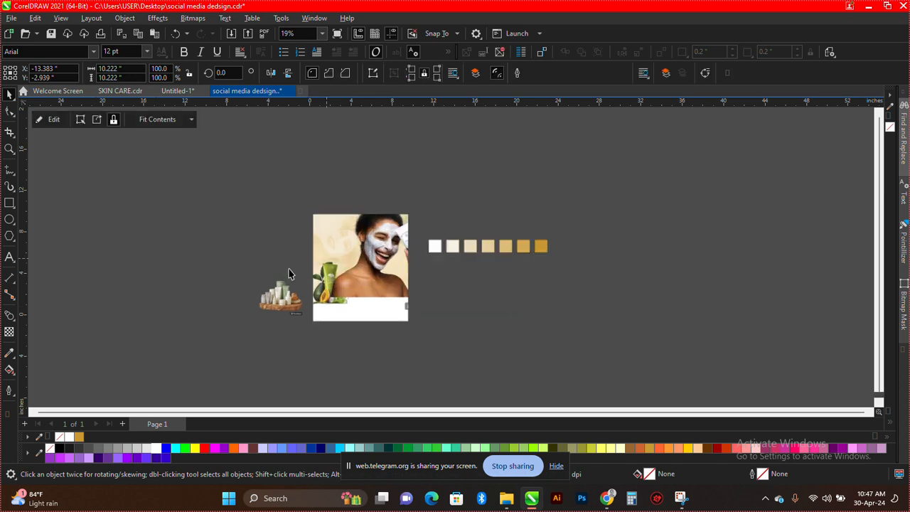
pyautogui.doubleClick(439, 274)
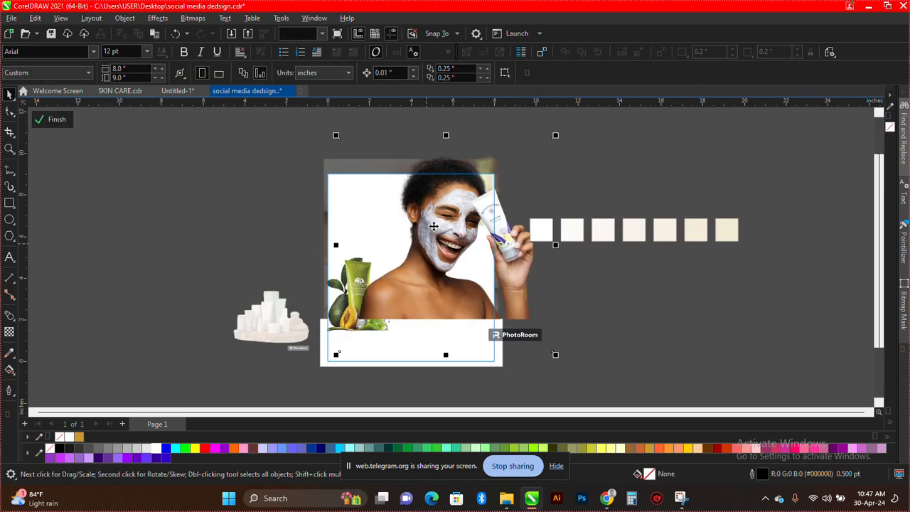
# Shift the woman's image down within the PowerClip, scale it to 93.6 percent and mirror it horizontally
pyautogui.click(435, 229)
pyautogui.moveTo(444, 246); pyautogui.dragTo(461, 236)
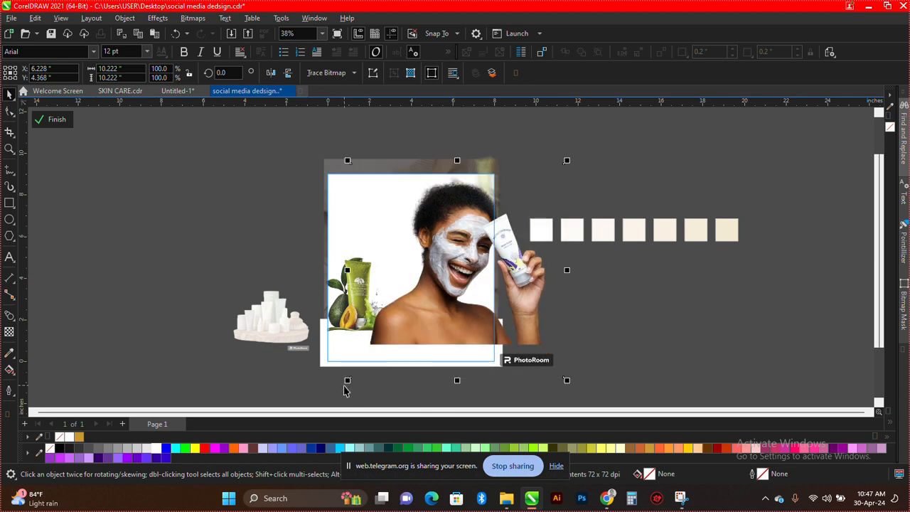
pyautogui.moveTo(349, 382); pyautogui.dragTo(364, 368)
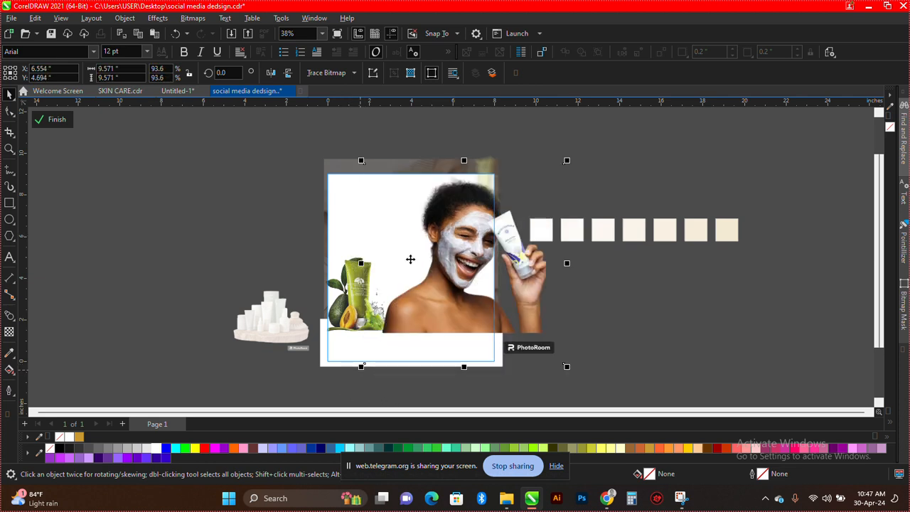
pyautogui.scroll(1, 339, 267)
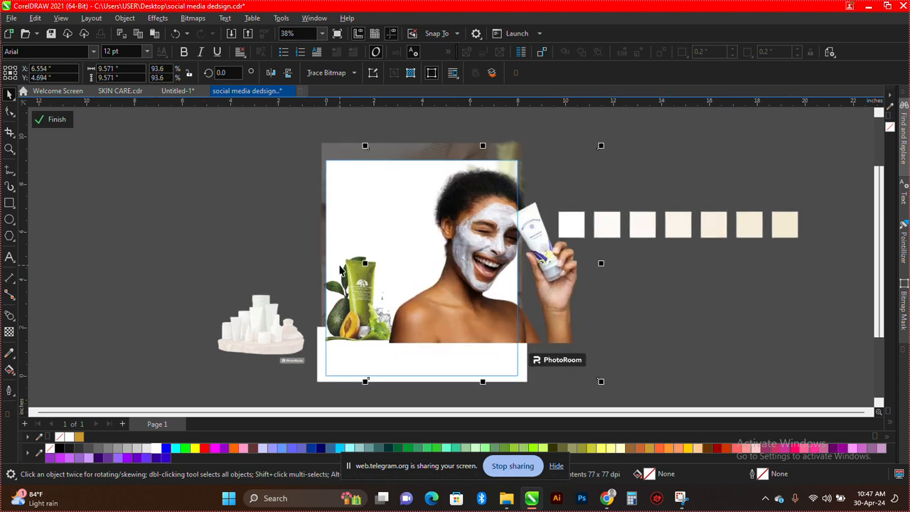
pyautogui.click(270, 73)
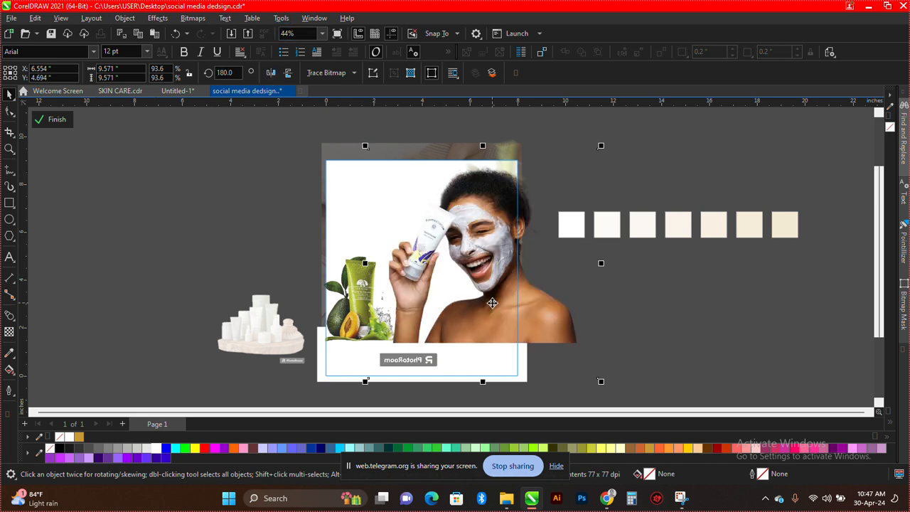
# Enlarge the mirrored woman's image to about 111 percent and shift it slightly so her shoulder runs past the page's right edge
pyautogui.scroll(1, 502, 226)
pyautogui.scroll(-2, 502, 227)
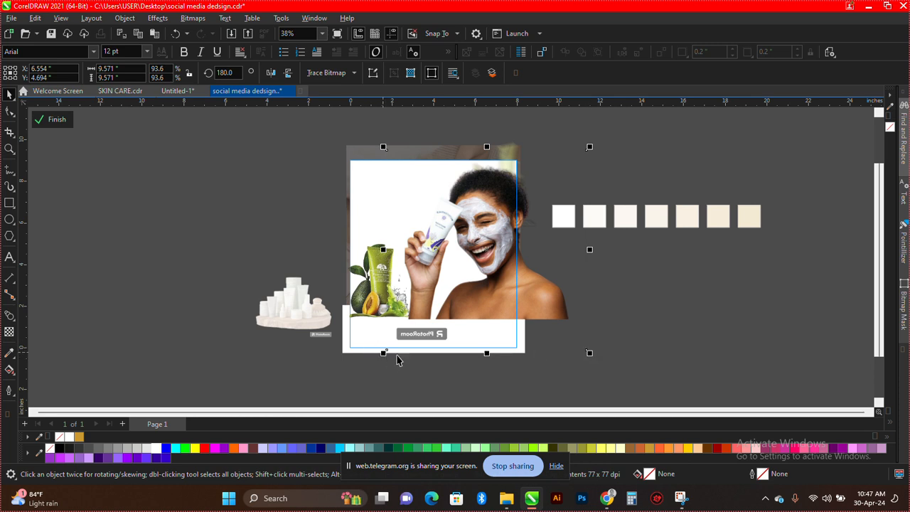
pyautogui.moveTo(590, 353); pyautogui.dragTo(625, 387)
pyautogui.moveTo(550, 309)
pyautogui.mouseDown()
pyautogui.moveTo(528, 309)
pyautogui.moveTo(536, 314)
pyautogui.mouseUp()
pyautogui.scroll(1, 529, 310)
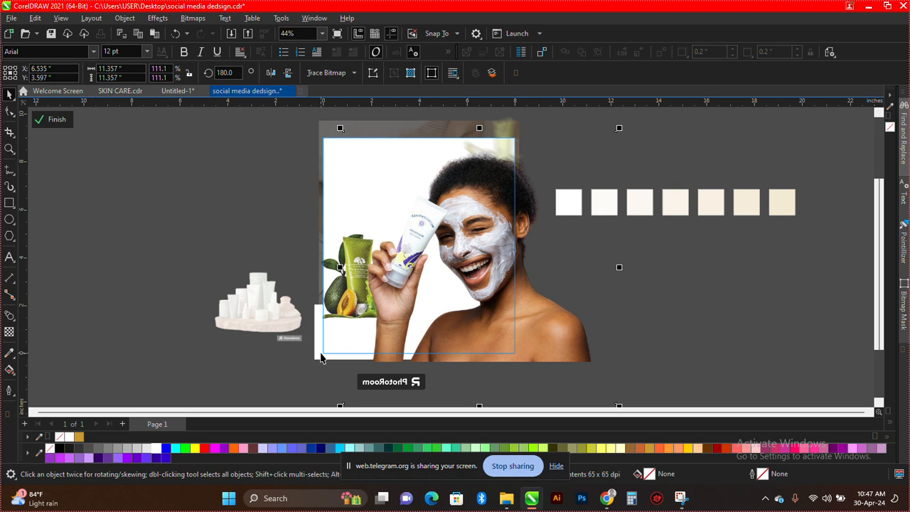
# Bring the white bottom strip in front of the woman's image, put the tube and avocado image in front of both, and deselect
pyautogui.click(320, 353)
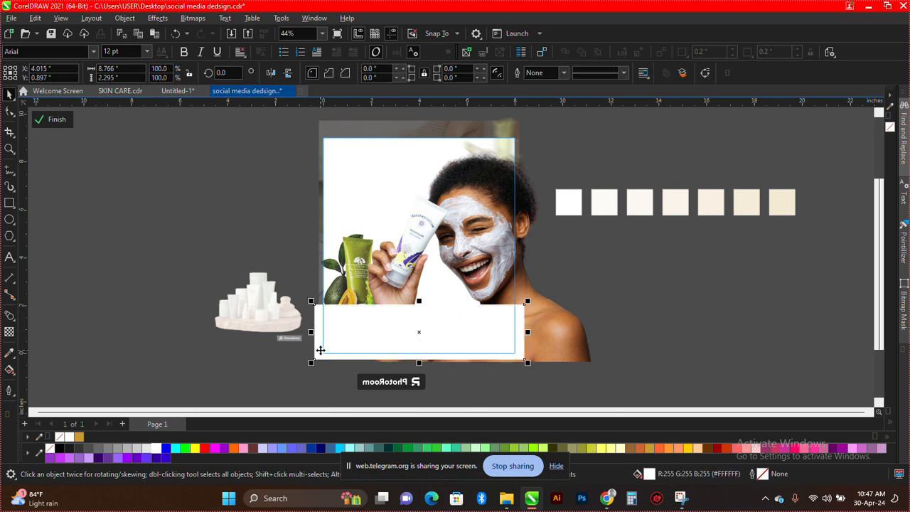
pyautogui.click(337, 264)
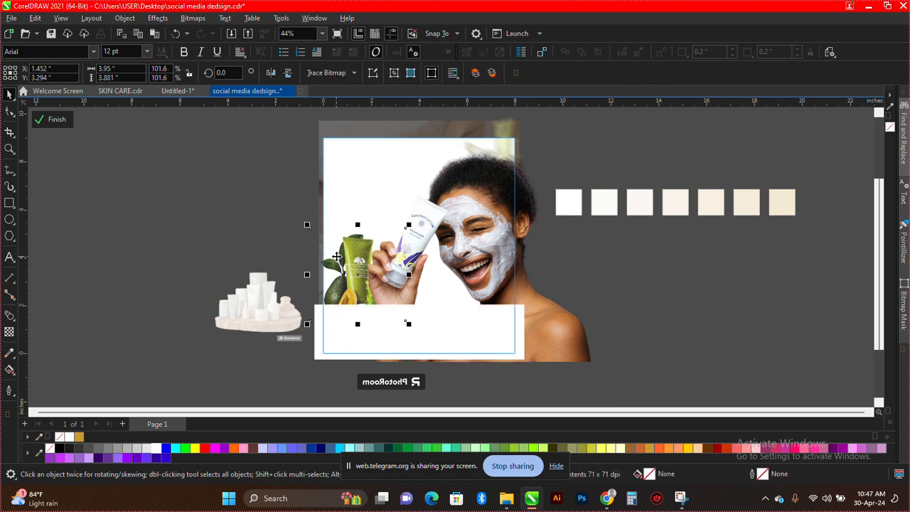
pyautogui.hotkey('shift', 'pageup')
pyautogui.scroll(1, 273, 276)
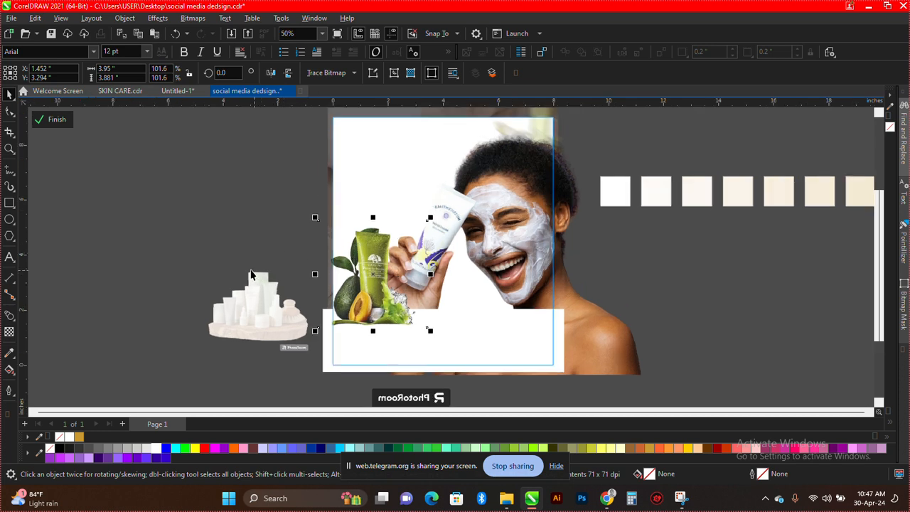
pyautogui.click(213, 210)
# Nudge the tube and avocado image slightly toward the page's left edge and finish editing the PowerClip
pyautogui.scroll(1, 362, 267)
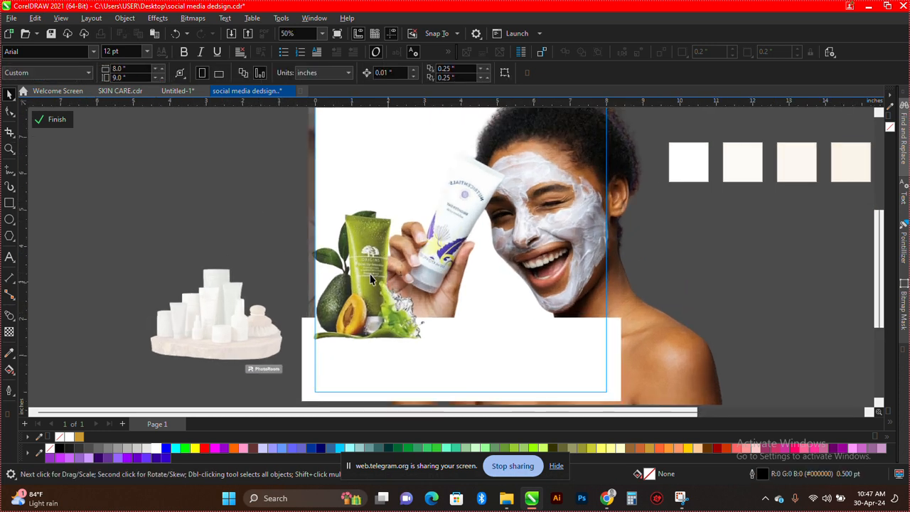
pyautogui.click(368, 278)
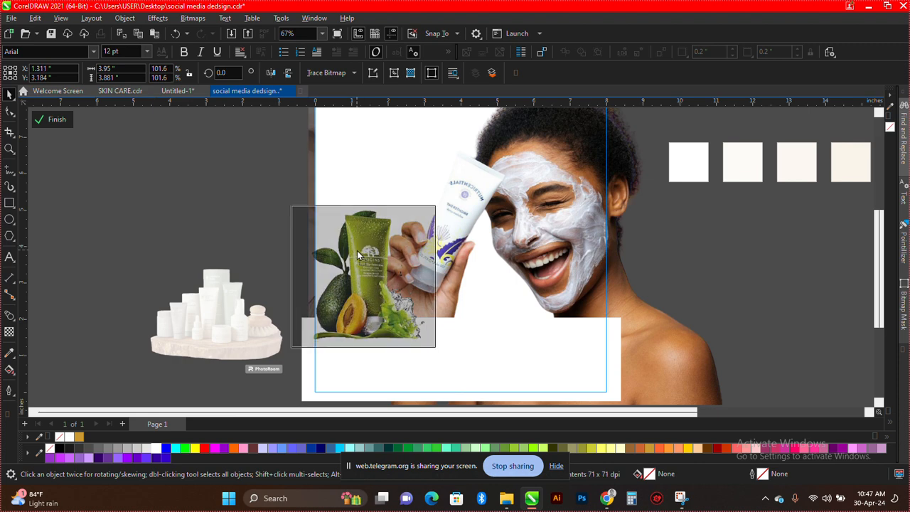
pyautogui.moveTo(357, 251); pyautogui.dragTo(372, 270)
pyautogui.scroll(-2, 425, 313)
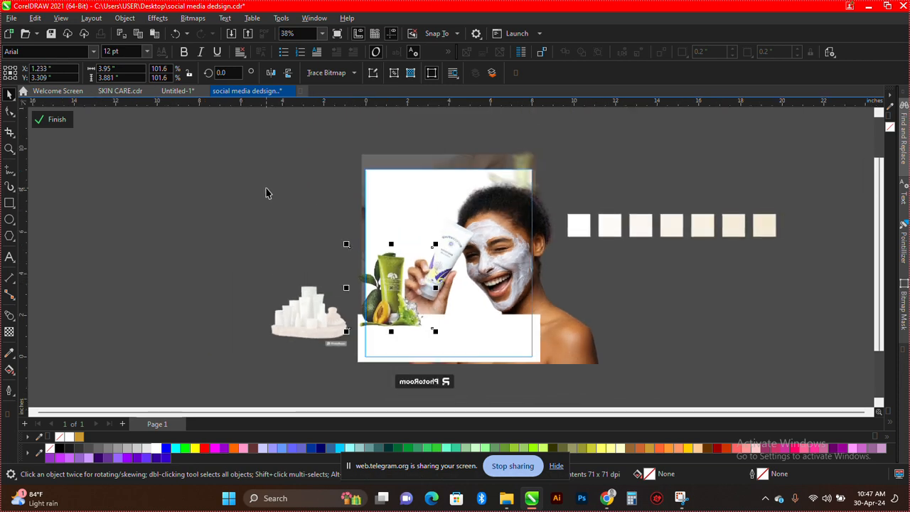
pyautogui.keyDown('ctrl'); pyautogui.click(266, 191); pyautogui.keyUp('ctrl')
# Preview the whole flyer in full screen and return to the normal view
pyautogui.scroll(1, 433, 242)
pyautogui.click(498, 223)
pyautogui.click(505, 226)
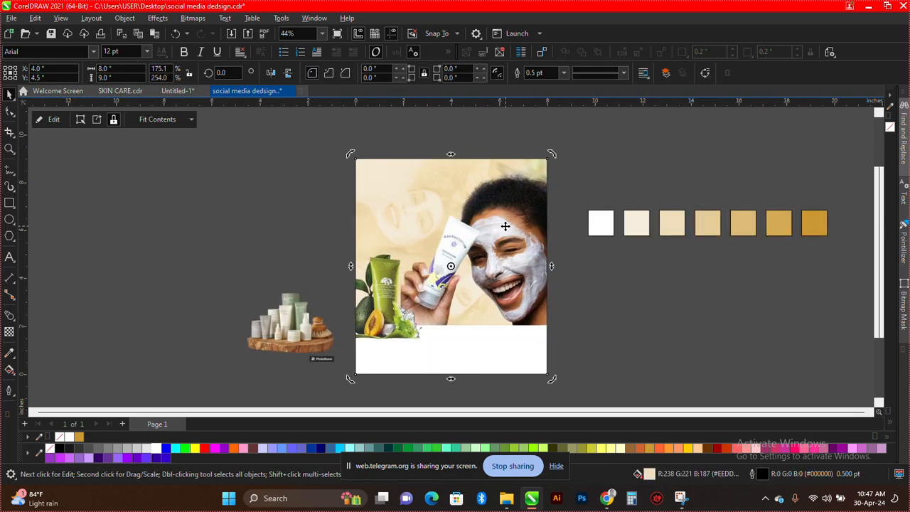
pyautogui.hotkey('shift', 'F4')
pyautogui.press('F9')
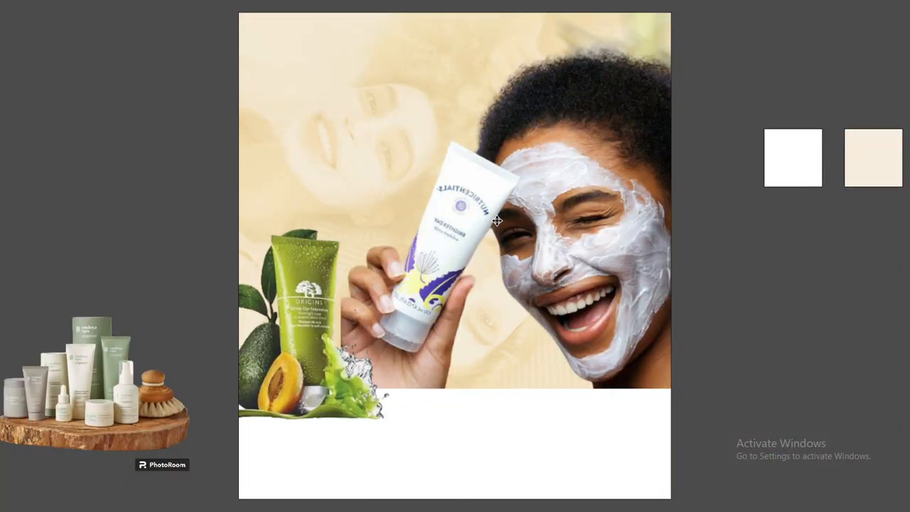
pyautogui.press('Escape')
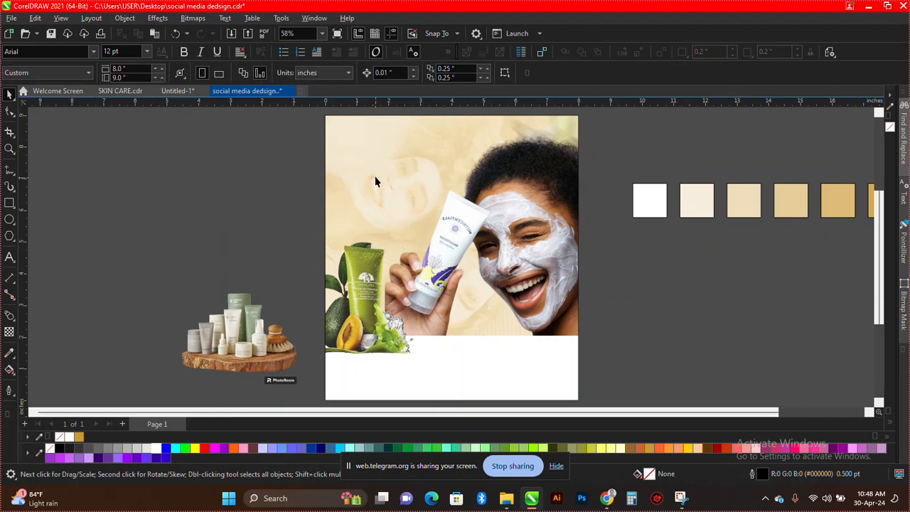
pyautogui.scroll(3, 407, 124)
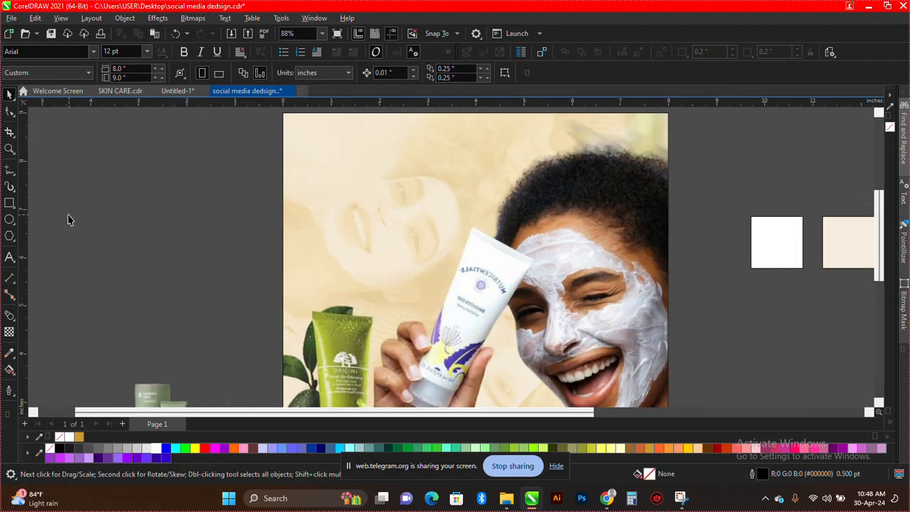
pyautogui.click(10, 256)
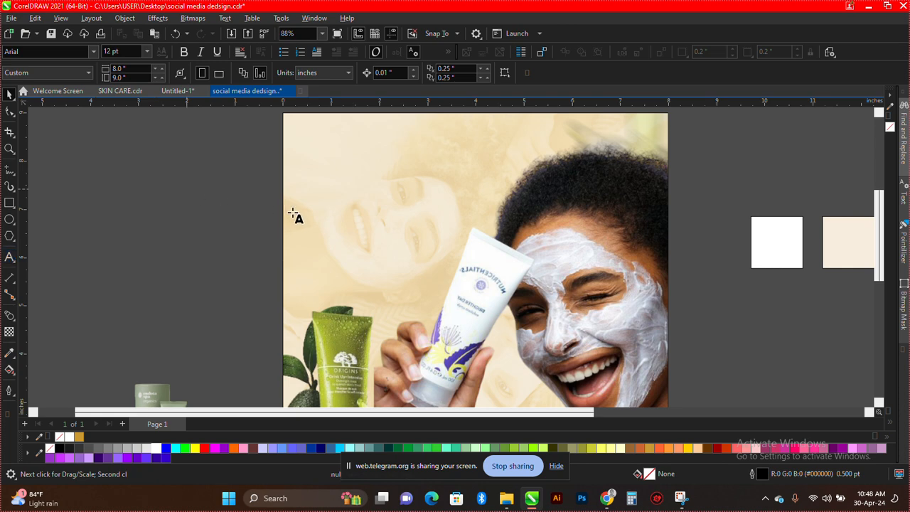
pyautogui.scroll(-4, 294, 213)
pyautogui.press('space')
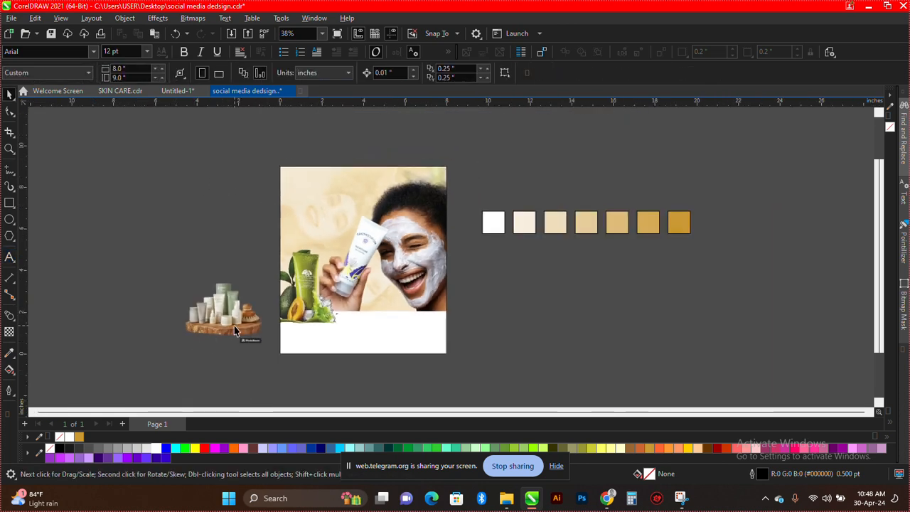
# Crop the PhotoRoom watermark off the products-on-slab image with the Shape tool and move the image onto the flyer's lower-left area
pyautogui.click(237, 328)
pyautogui.scroll(4, 189, 351)
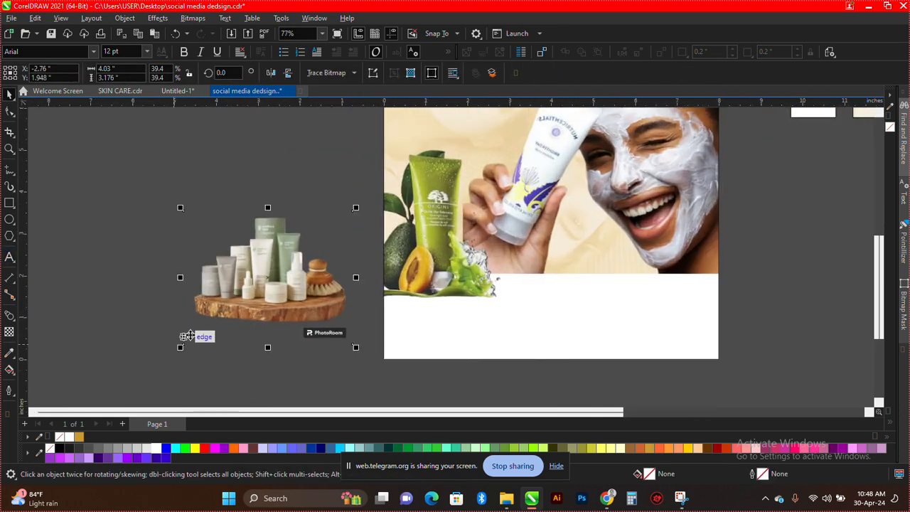
pyautogui.click(10, 111)
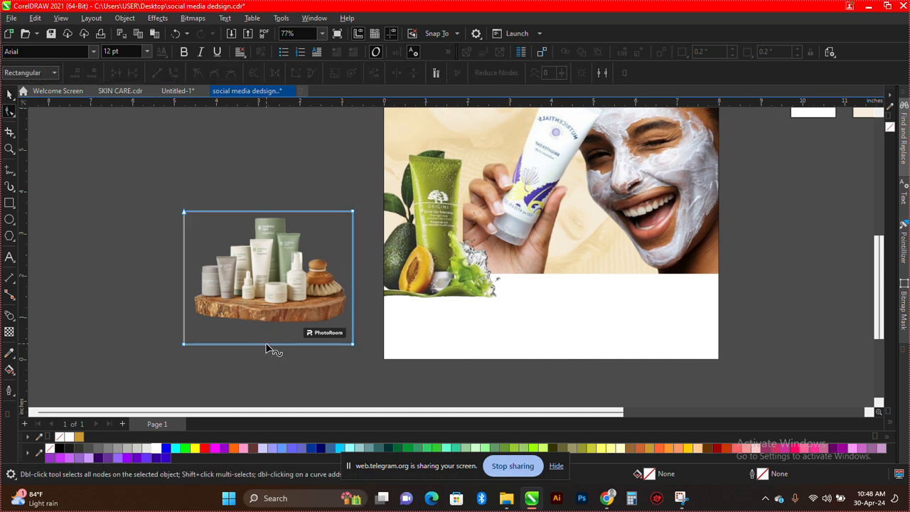
pyautogui.moveTo(267, 344); pyautogui.dragTo(478, 294)
pyautogui.press('space')
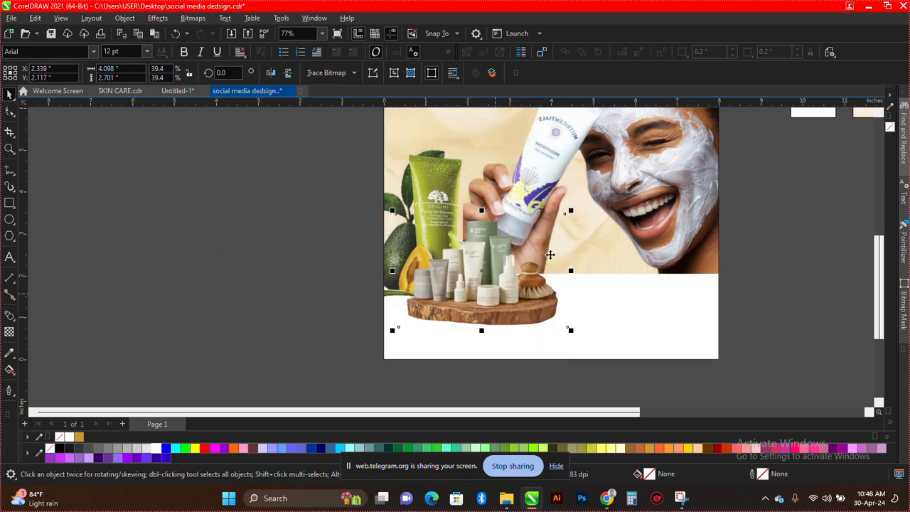
# Scale the products-on-slab image to about 34.7 percent and settle it over the white strip in the flyer's lower-left corner
pyautogui.moveTo(571, 210); pyautogui.dragTo(543, 225)
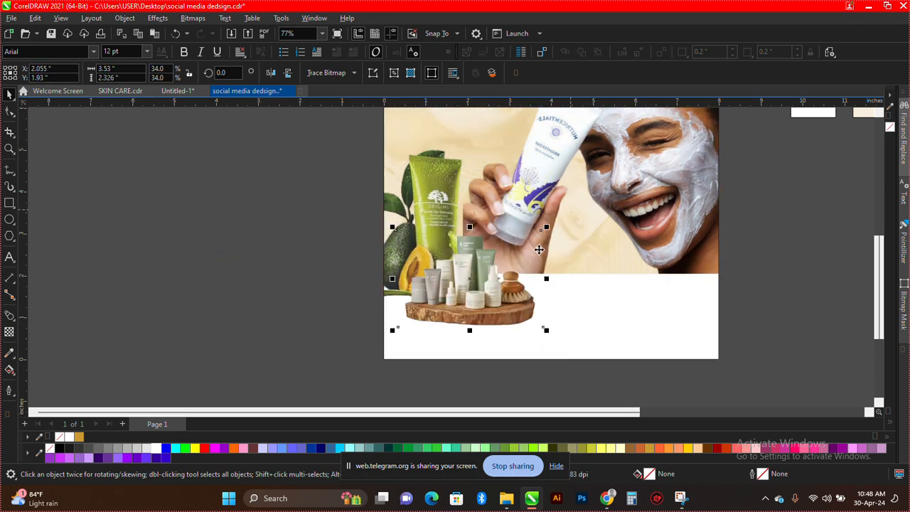
pyautogui.moveTo(500, 294); pyautogui.dragTo(497, 291)
pyautogui.scroll(2, 549, 310)
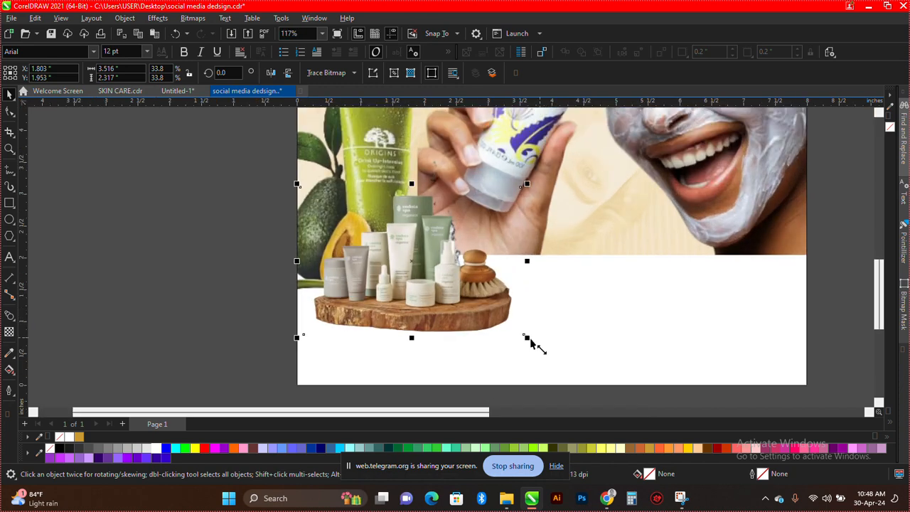
pyautogui.moveTo(523, 337); pyautogui.dragTo(516, 334)
pyautogui.moveTo(441, 311); pyautogui.dragTo(437, 330)
pyautogui.moveTo(512, 351); pyautogui.dragTo(532, 363)
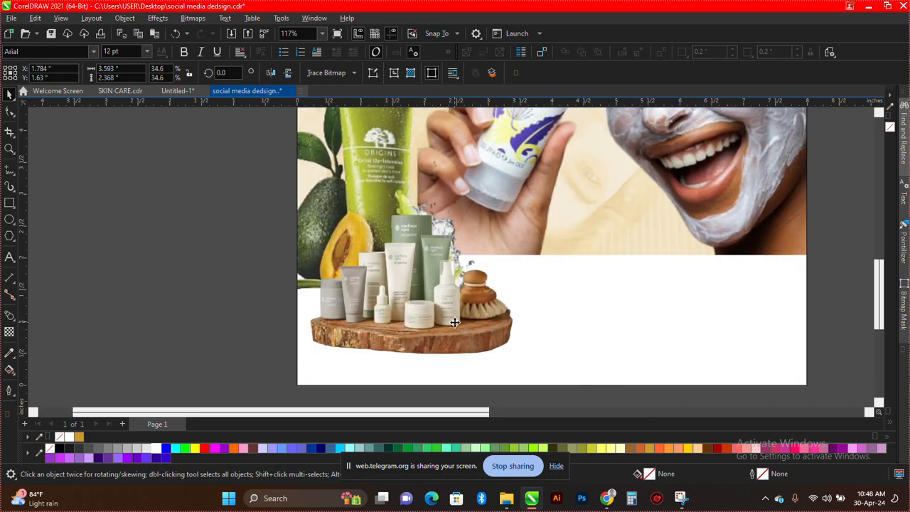
pyautogui.moveTo(455, 322); pyautogui.dragTo(461, 329)
pyautogui.scroll(-2, 467, 253)
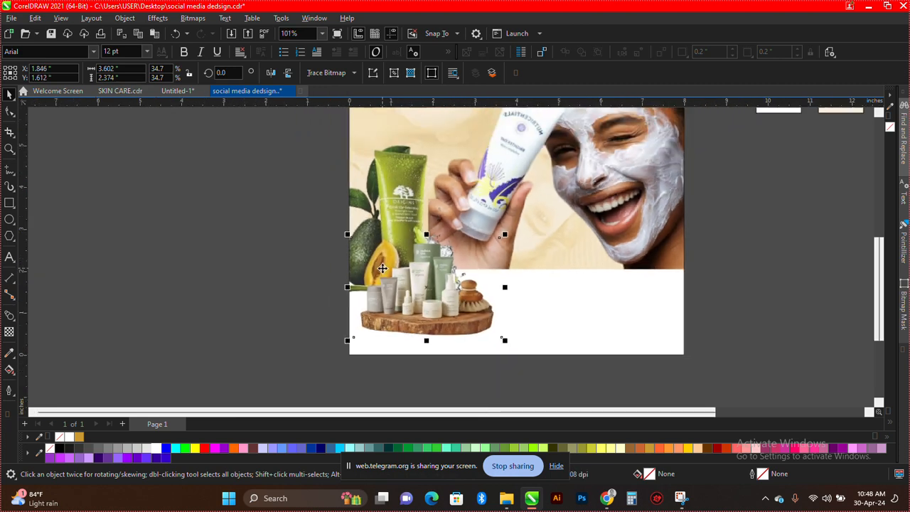
# Move the tube and avocado image inside the frame right and down so it stands behind the products on the slab, and deselect
pyautogui.click(457, 237)
pyautogui.press('F10')
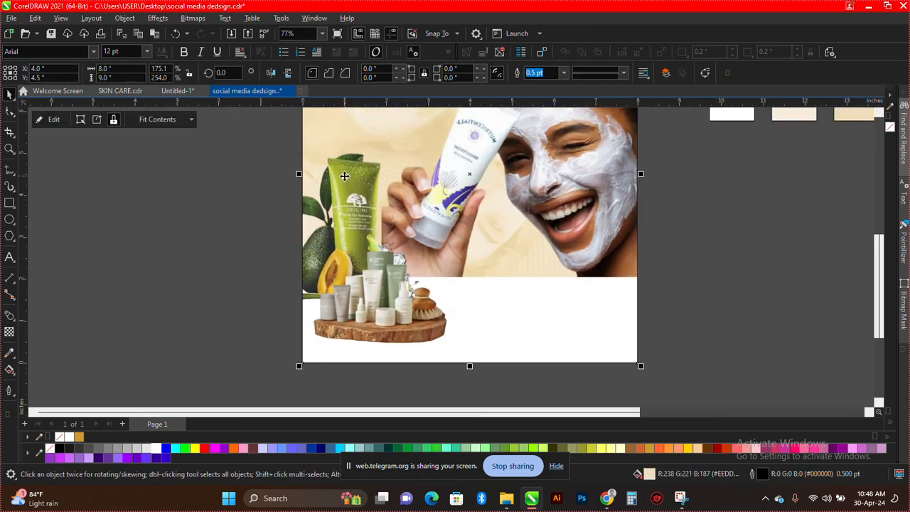
pyautogui.press('space')
pyautogui.moveTo(341, 178); pyautogui.dragTo(370, 203)
pyautogui.scroll(3, 363, 206)
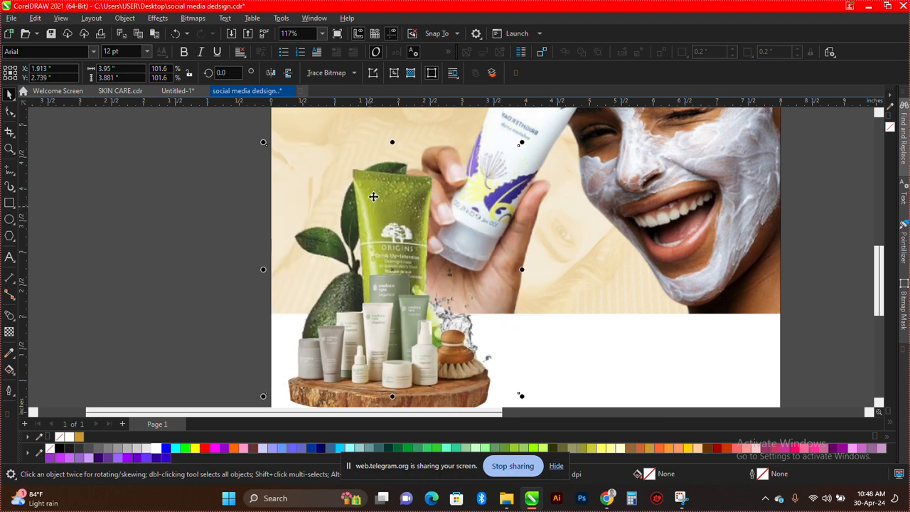
pyautogui.scroll(-6, 371, 203)
pyautogui.click(291, 341)
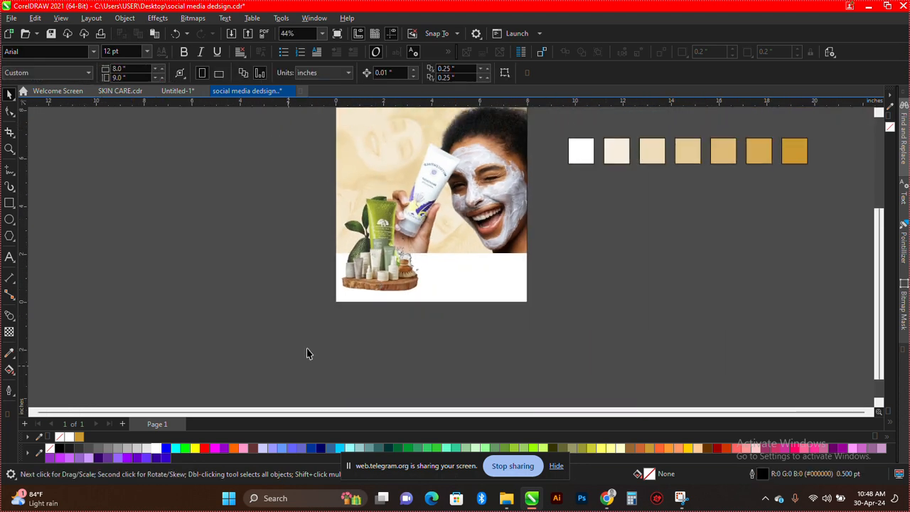
# Duplicate the products-on-slab image, undo the duplicate and remove the original image from the page
pyautogui.click(378, 216)
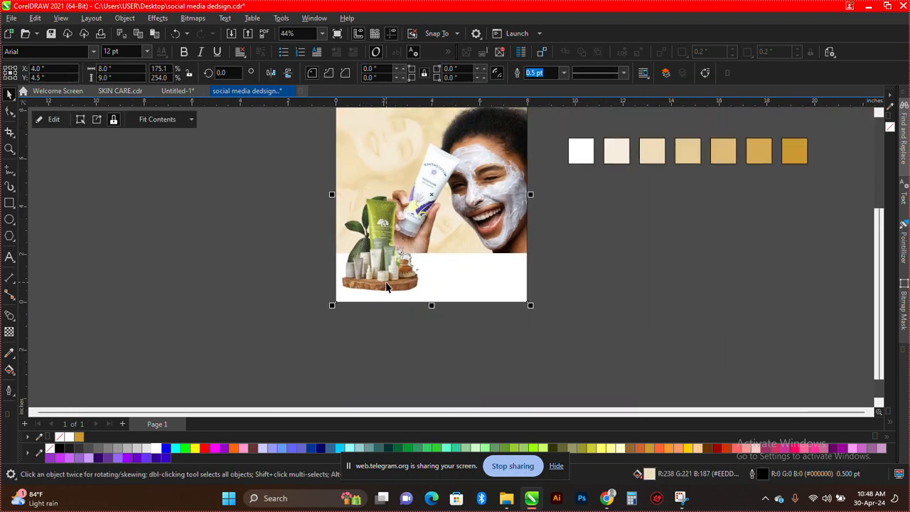
pyautogui.hotkey('ctrl', 'd')
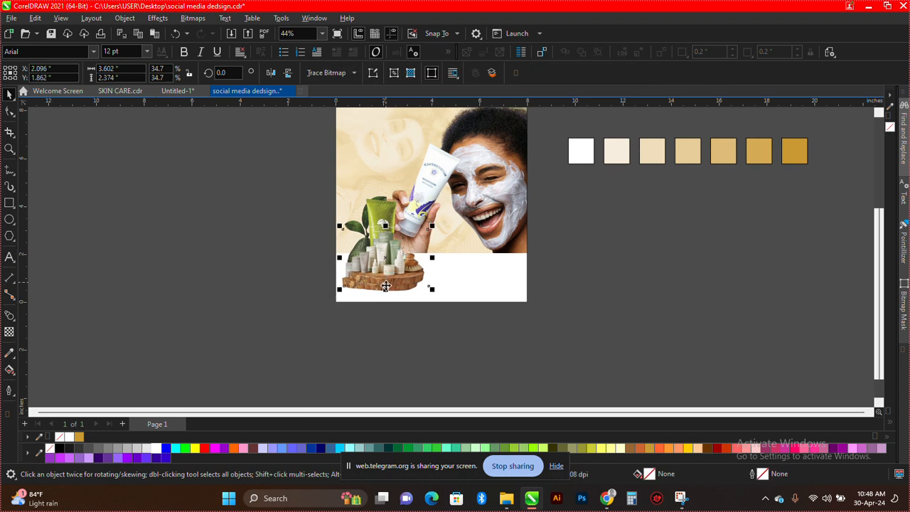
pyautogui.hotkey('ctrl', 'z')
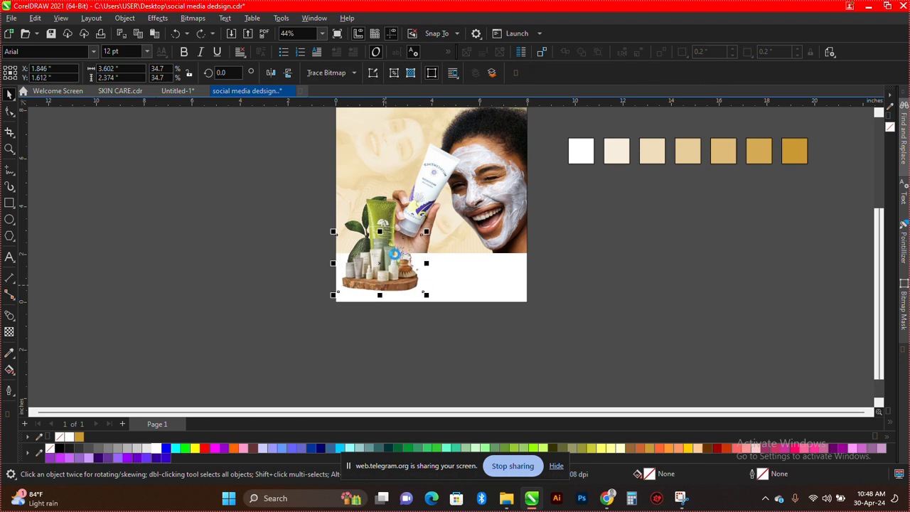
pyautogui.press('Delete')
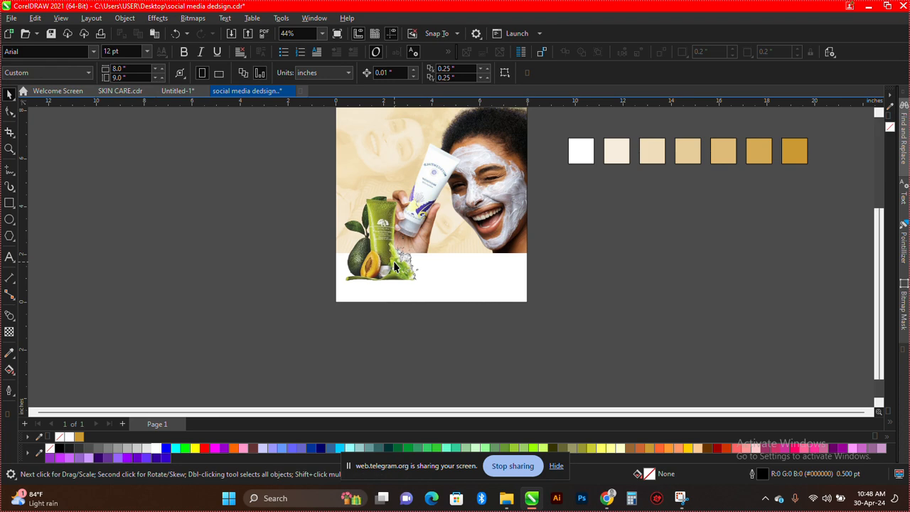
# Restore the removed products-on-slab image, PowerClip it inside the flyer's page frame and deselect it
pyautogui.hotkey('ctrl', 'z')
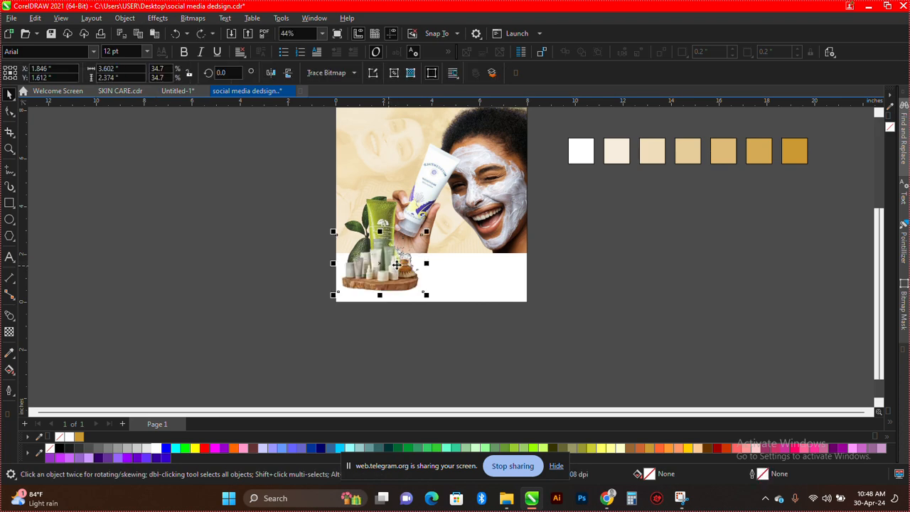
pyautogui.rightClick(392, 268)
pyautogui.click(451, 315)
pyautogui.click(488, 256)
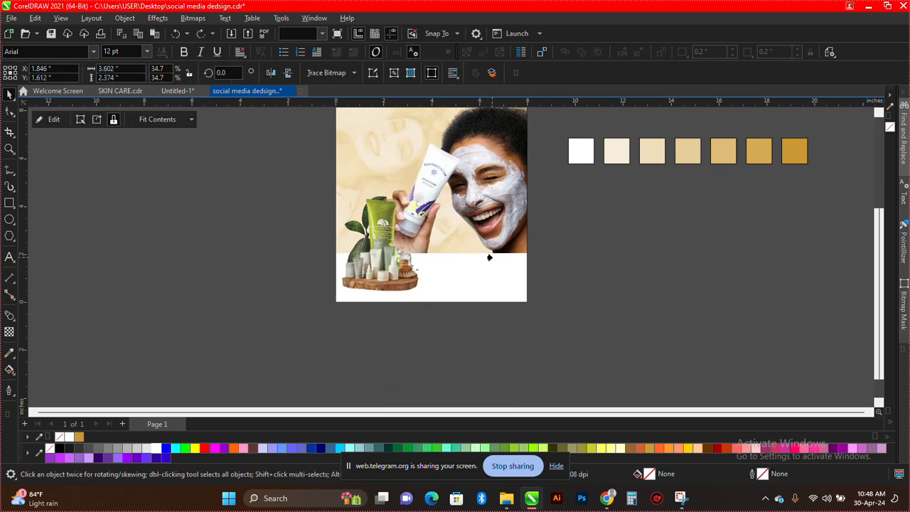
pyautogui.click(623, 292)
pyautogui.scroll(2, 378, 192)
pyautogui.click(293, 297)
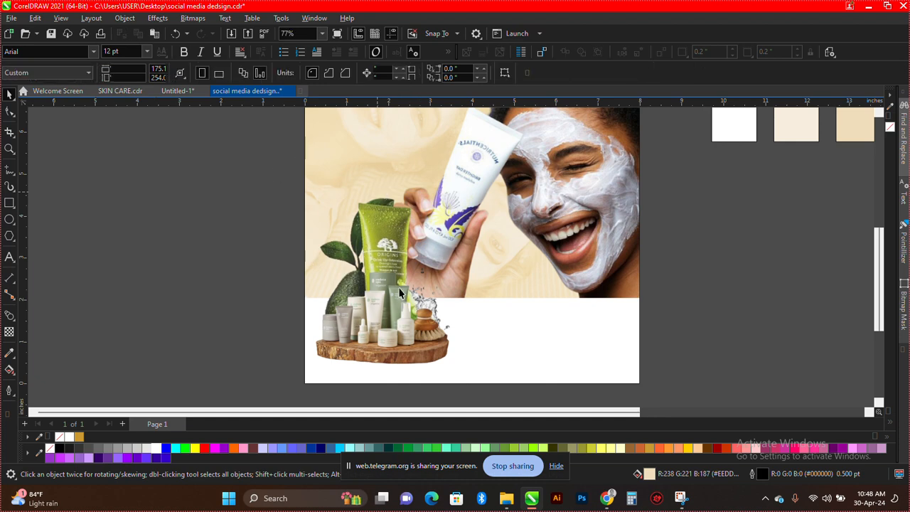
# Draw a rectangle over the hand-held tube area and stretch it upward to about 4.04 by 2.72 inches
pyautogui.scroll(-3, 384, 278)
pyautogui.scroll(3, 419, 218)
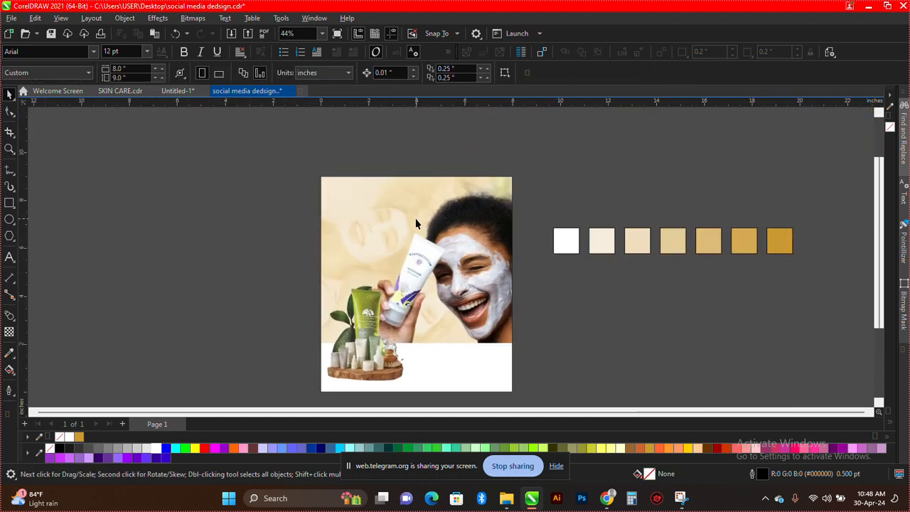
pyautogui.scroll(-2, 384, 210)
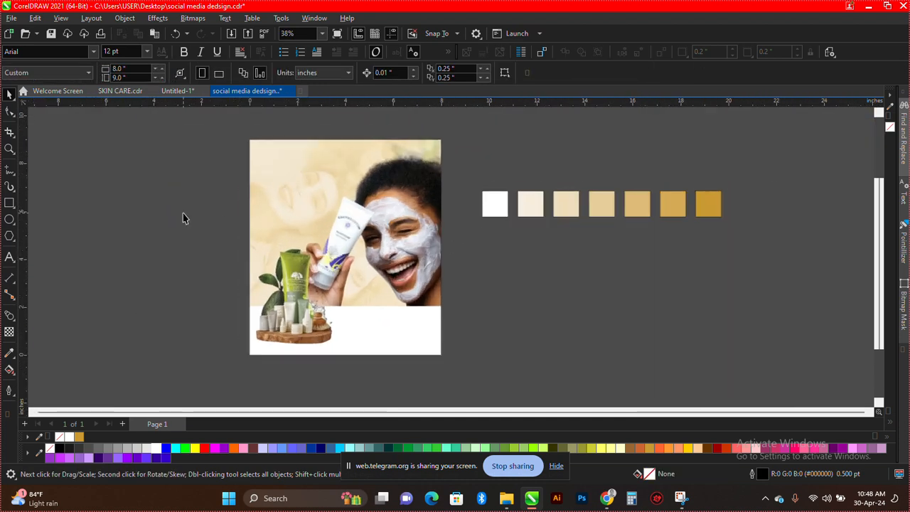
pyautogui.scroll(2, 148, 223)
pyautogui.click(9, 204)
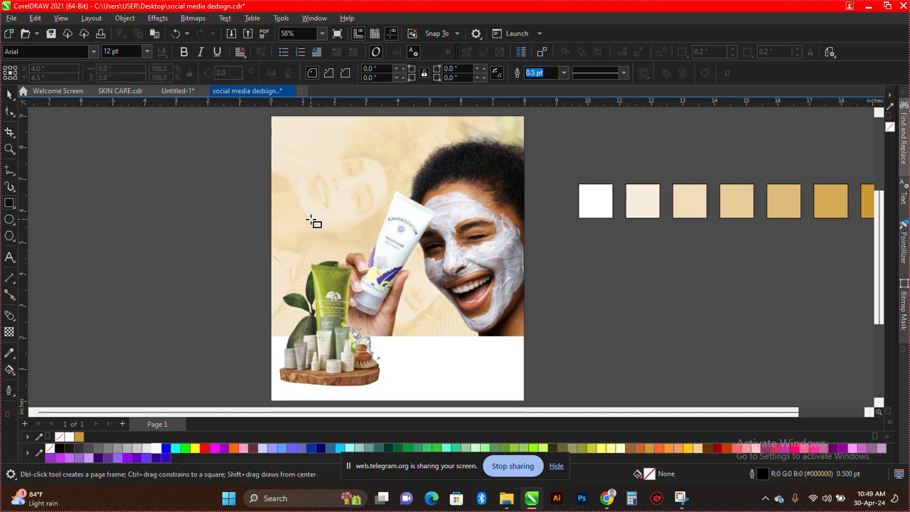
pyautogui.moveTo(296, 209); pyautogui.dragTo(426, 291)
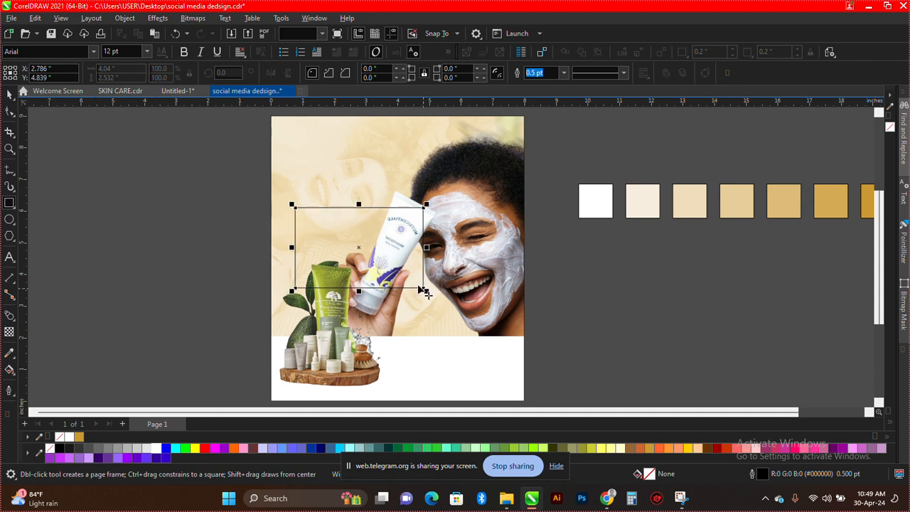
pyautogui.scroll(1, 332, 224)
pyautogui.press('space')
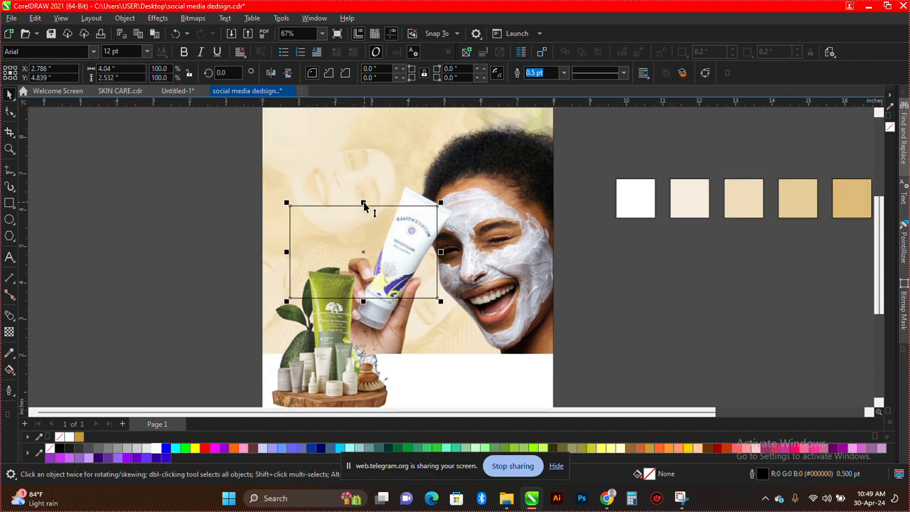
pyautogui.moveTo(364, 208); pyautogui.dragTo(364, 200)
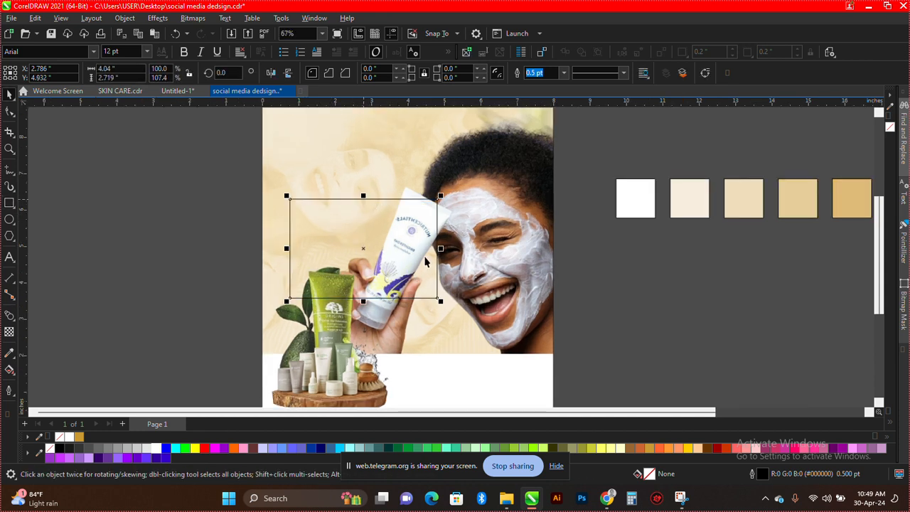
pyautogui.scroll(1, 426, 261)
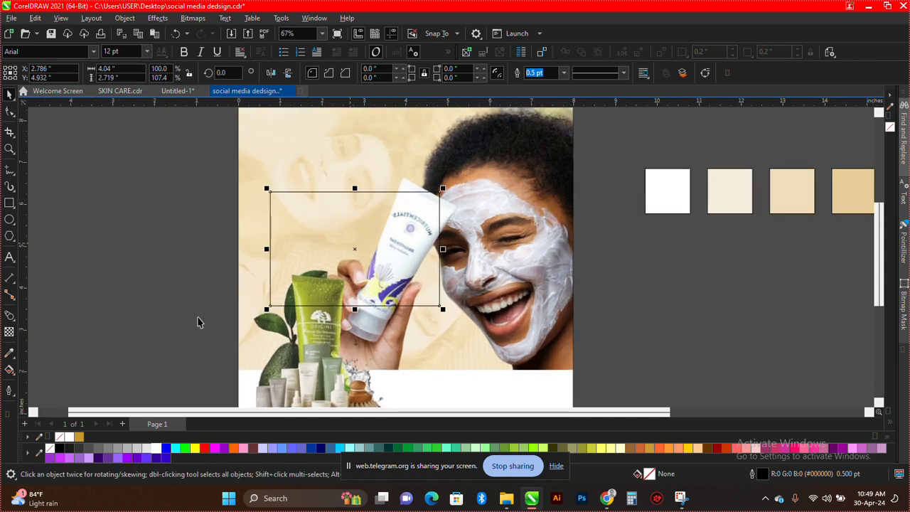
# Fill the rectangle with Gold (#CC9933) and round its corners to a radius of about 0.147 inch
pyautogui.click(79, 438)
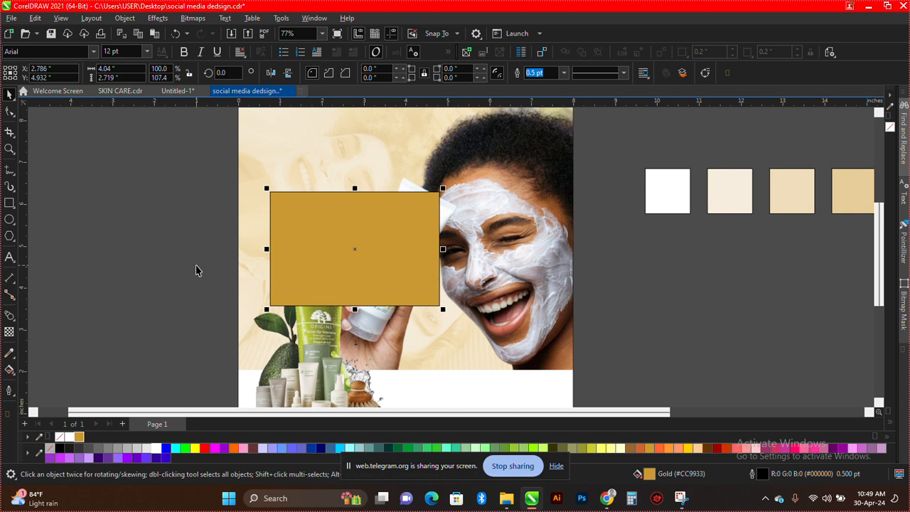
pyautogui.click(8, 110)
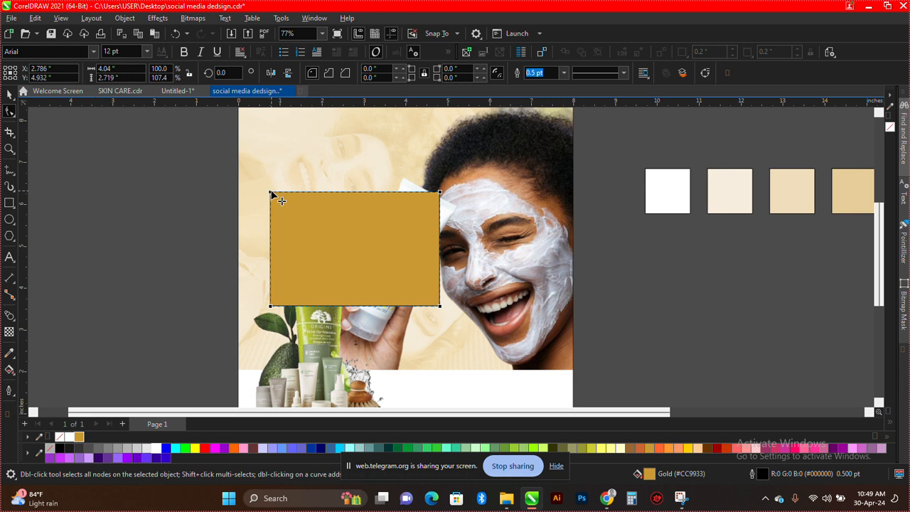
pyautogui.moveTo(271, 192); pyautogui.dragTo(278, 196)
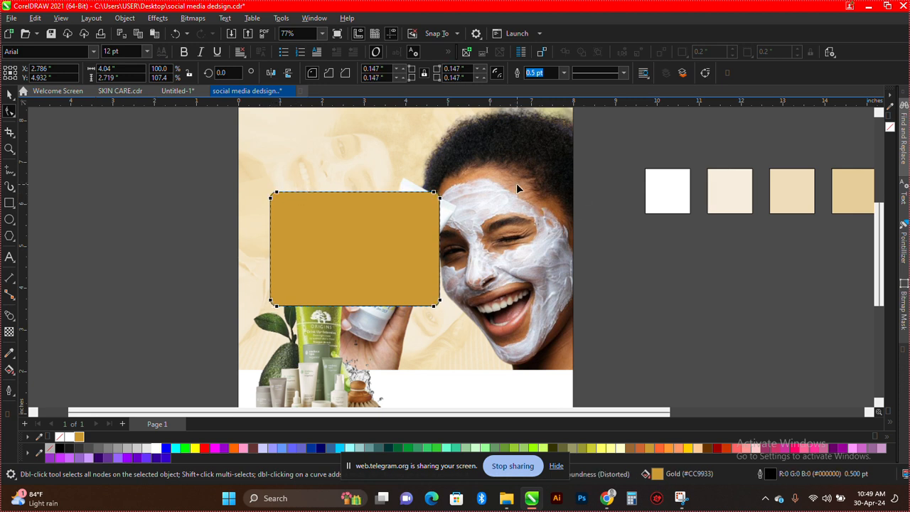
pyautogui.press('space')
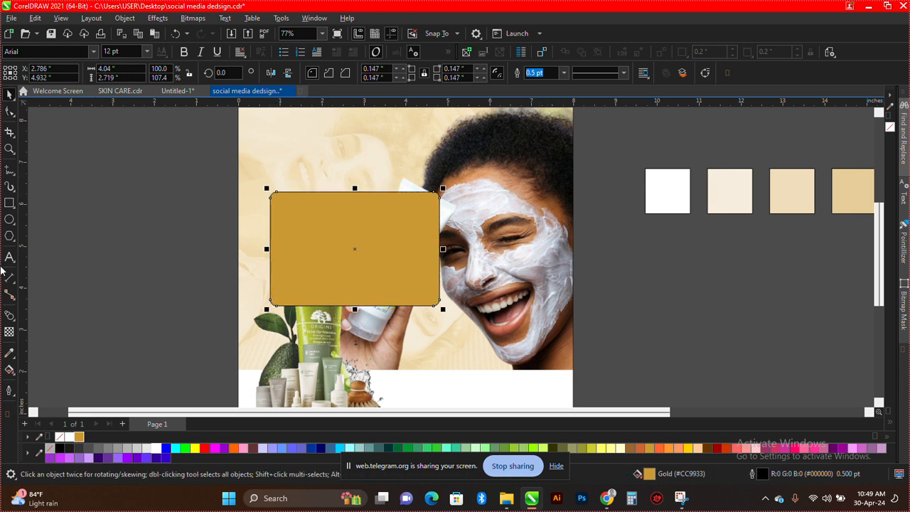
# Sample the brown skin tone (#72462D) from the model's forehead and apply it as the rounded rectangle's fill
pyautogui.click(10, 352)
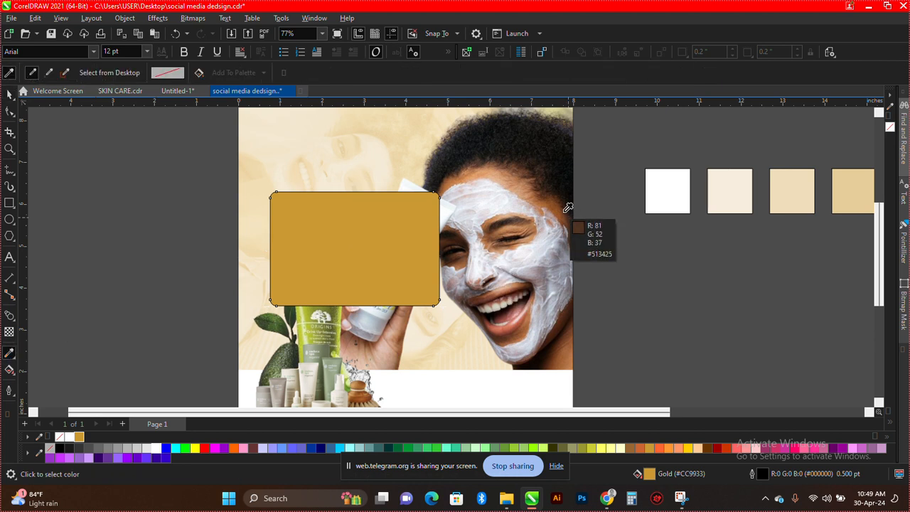
pyautogui.click(532, 182)
pyautogui.click(387, 228)
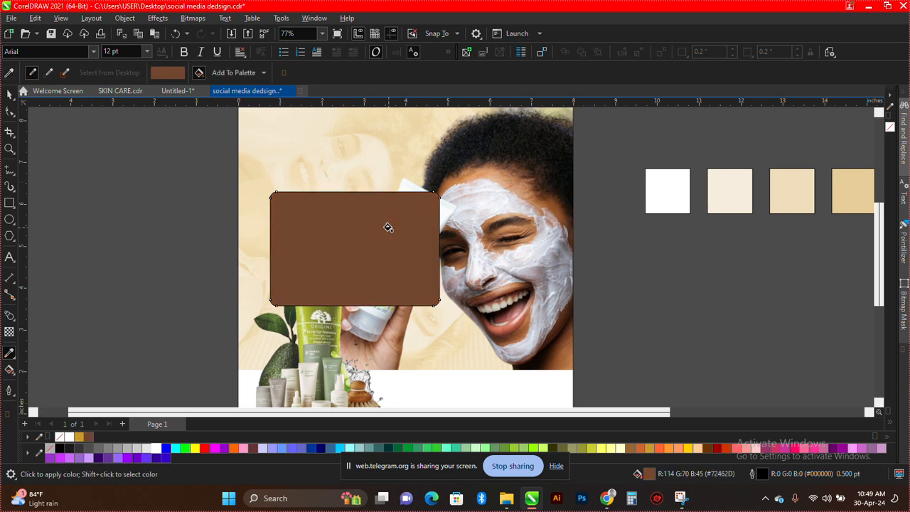
pyautogui.press('space')
pyautogui.hscroll(-2, 334, 235)
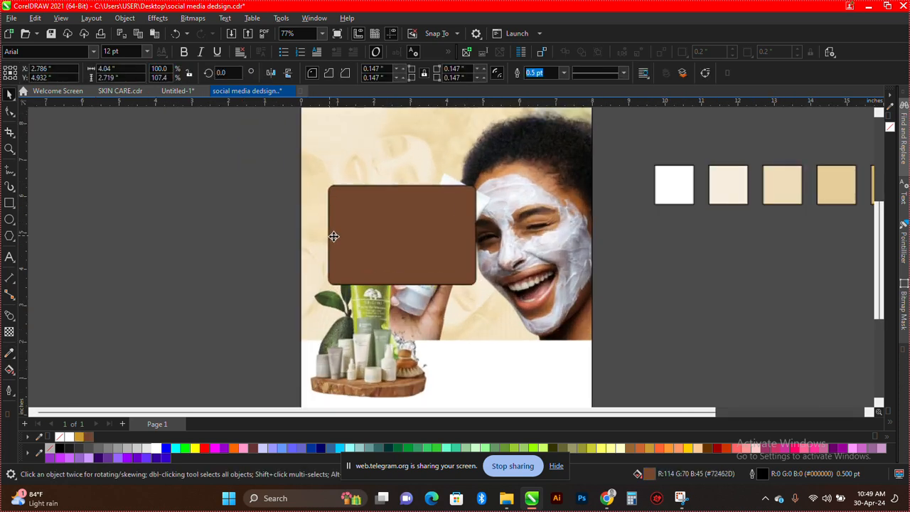
# Darken the rounded rectangle's uniform fill to the deep brown #572E16
pyautogui.doubleClick(651, 475)
pyautogui.click(386, 247)
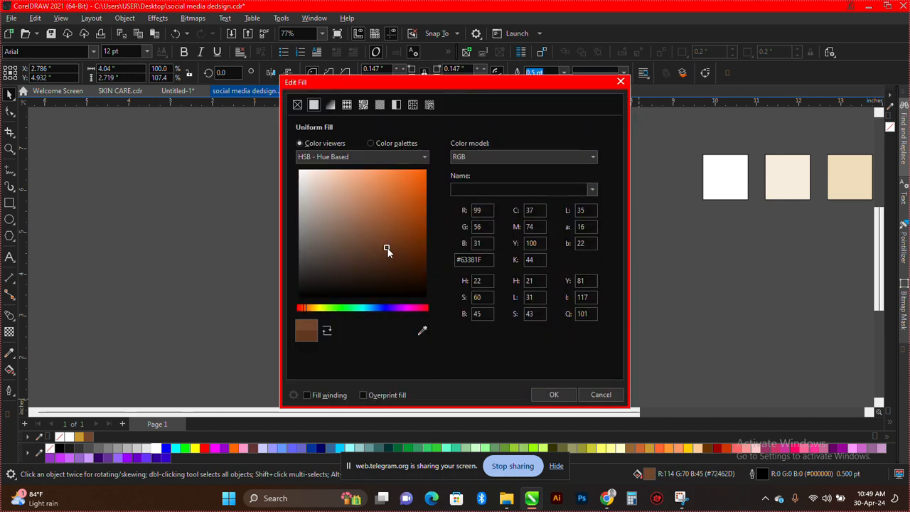
pyautogui.click(394, 253)
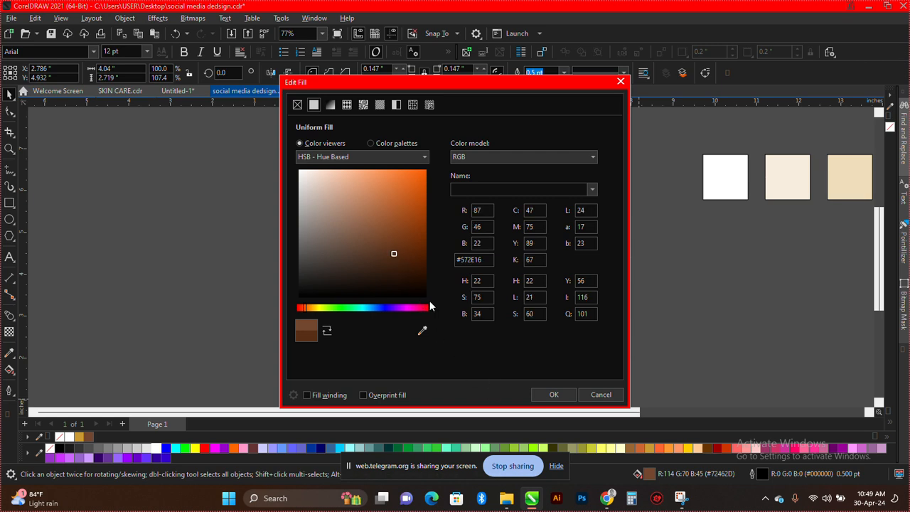
pyautogui.click(553, 399)
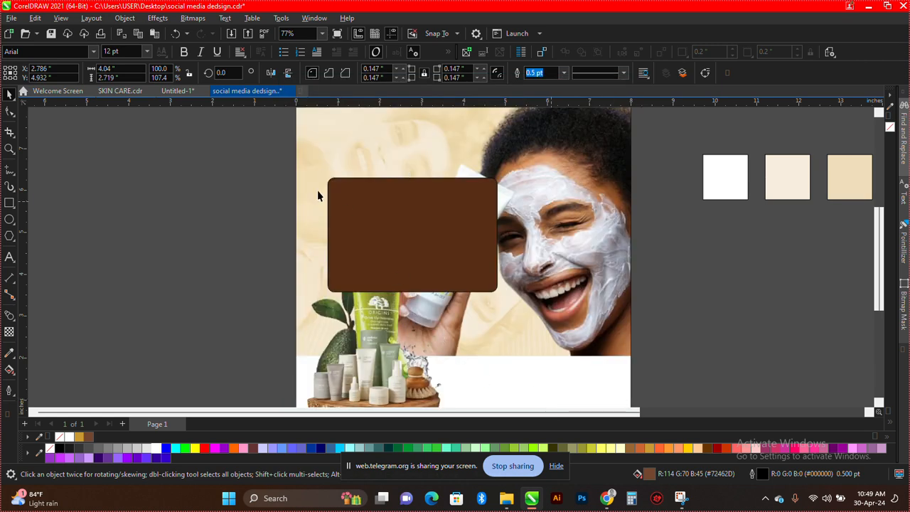
# Set the rounded rectangle's outline color to white and deselect it
pyautogui.scroll(1, 303, 177)
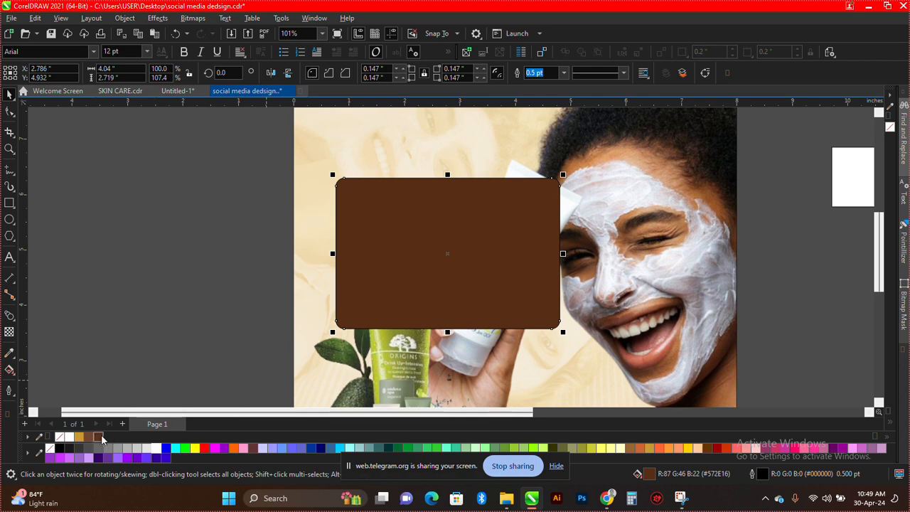
pyautogui.rightClick(158, 449)
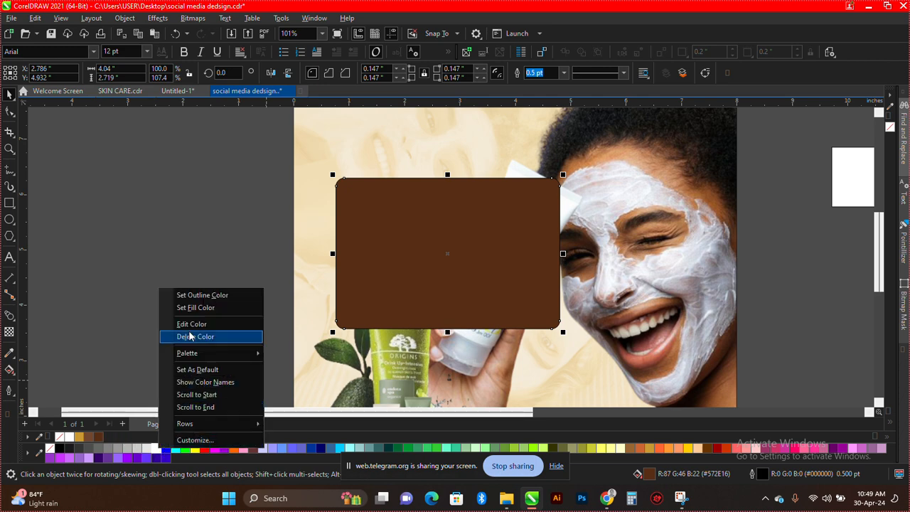
pyautogui.click(199, 297)
pyautogui.click(177, 283)
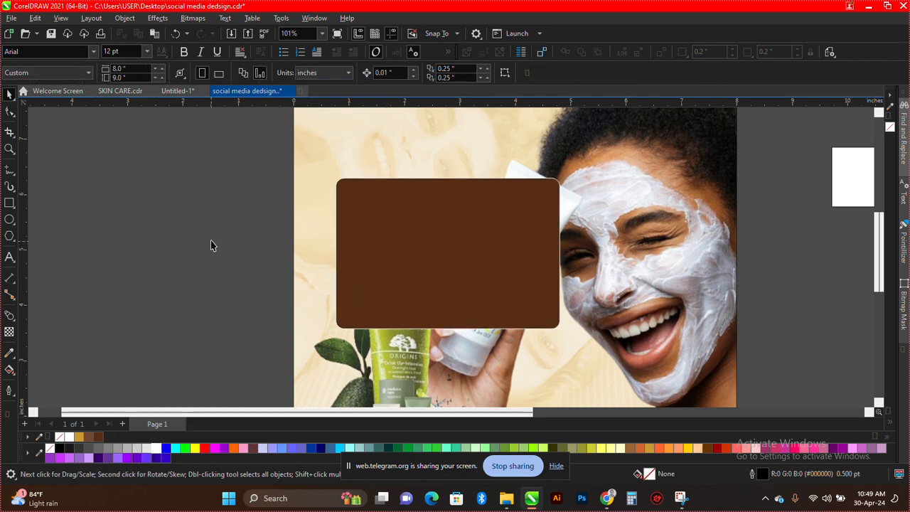
# Draw an ellipse about 5.06 by 2.19 inches overlapping the flyer's left edge and fill it with dark brown #572E16
pyautogui.scroll(-2, 210, 241)
pyautogui.click(10, 219)
pyautogui.moveTo(136, 239); pyautogui.dragTo(298, 309)
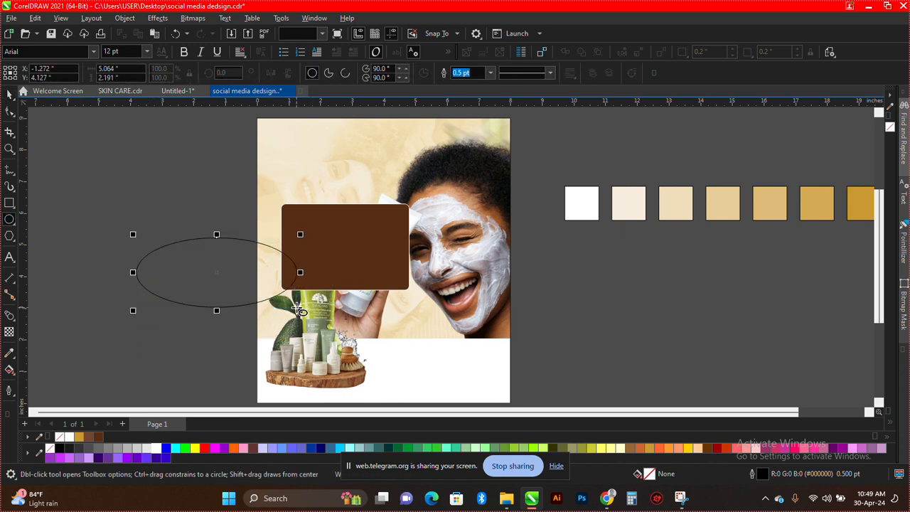
pyautogui.click(98, 436)
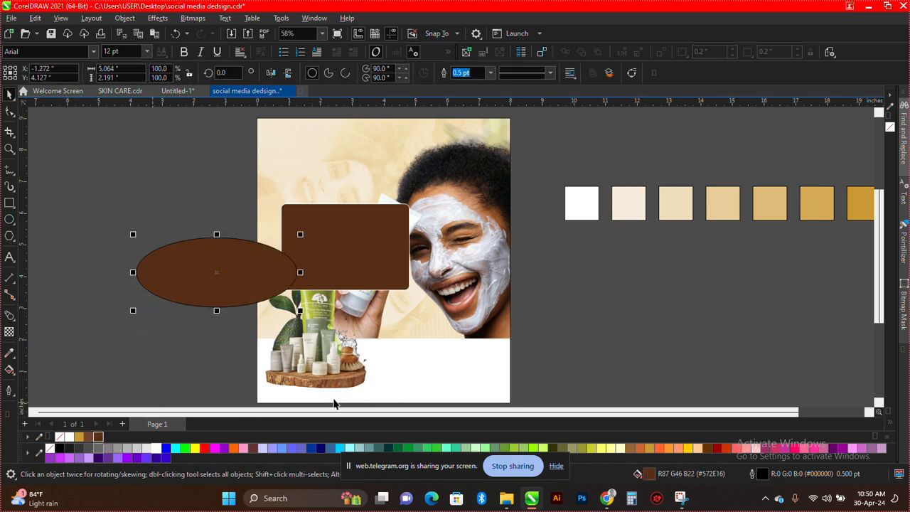
# Change the ellipse's fill to the near-black brown #0F0601 and remove its outline
pyautogui.doubleClick(650, 475)
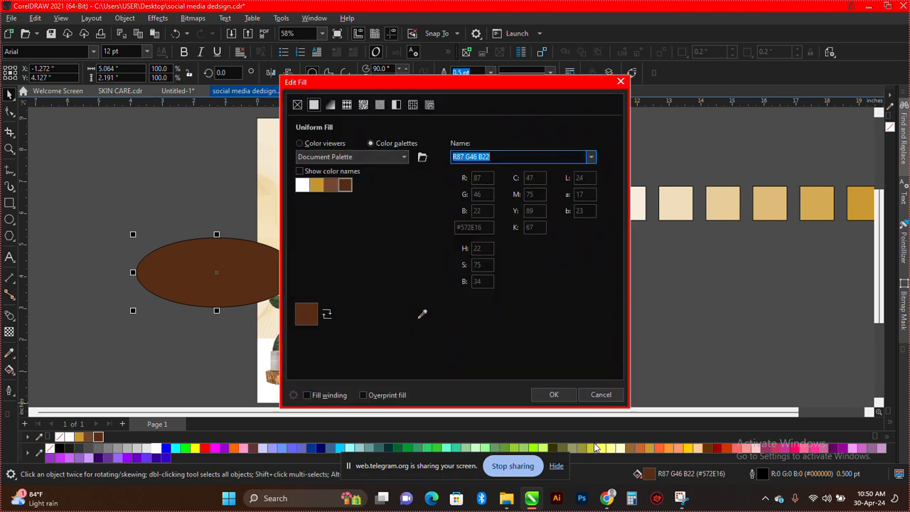
pyautogui.click(325, 143)
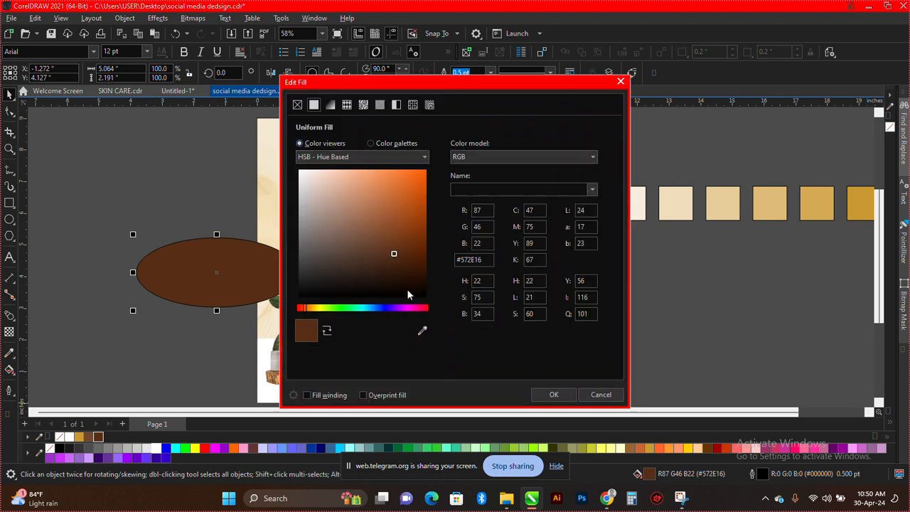
pyautogui.click(420, 290)
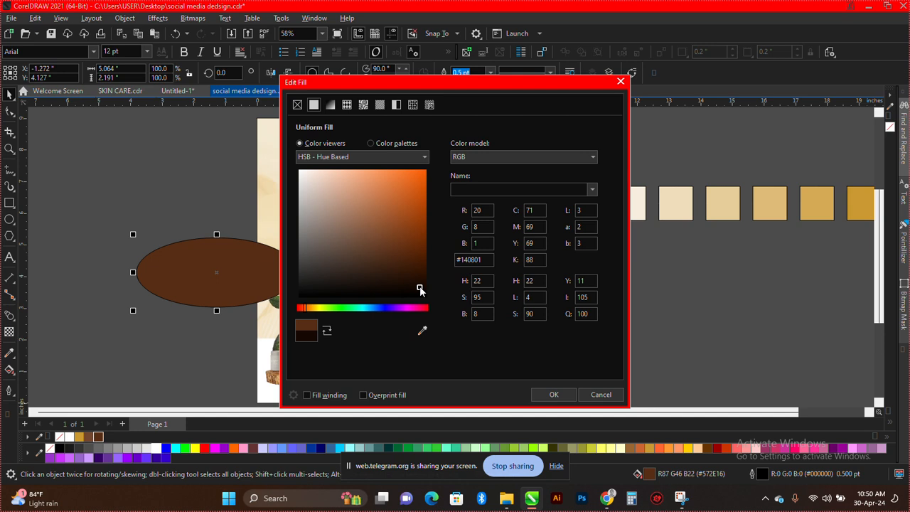
pyautogui.click(554, 395)
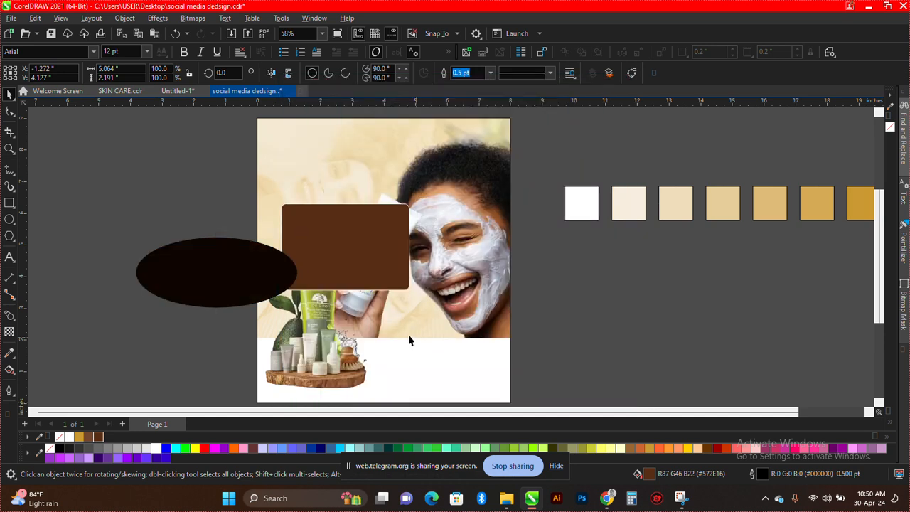
pyautogui.rightClick(63, 439)
pyautogui.click(192, 273)
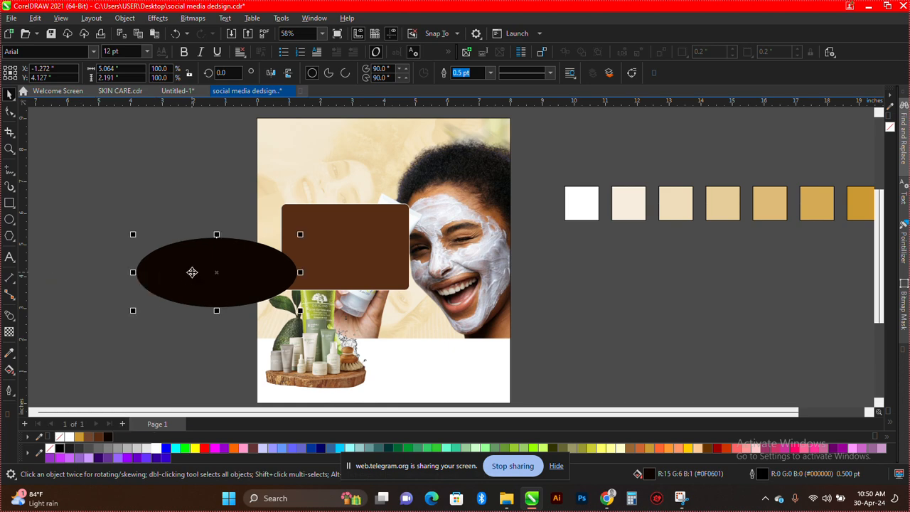
# Move the ellipse over the lower half of the brown rectangle and rotate it clockwise to about 348.4 degrees
pyautogui.scroll(3, 103, 249)
pyautogui.scroll(-1, 358, 258)
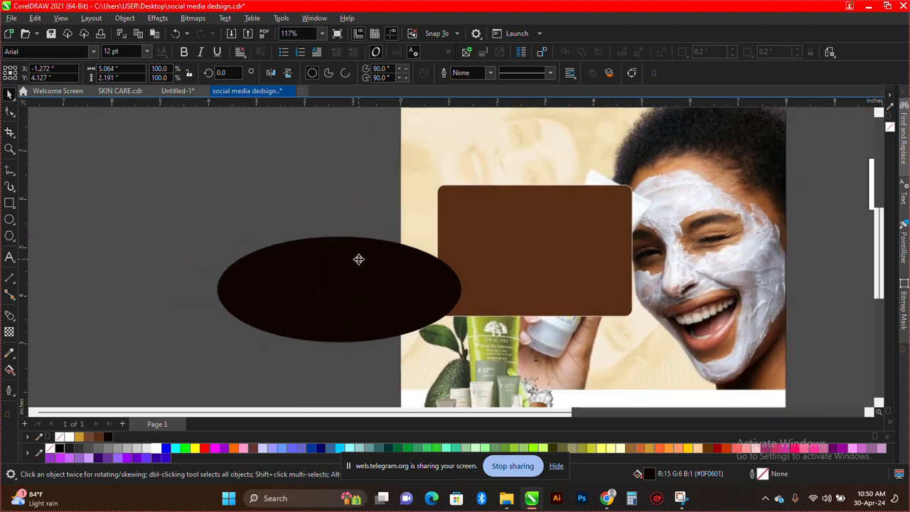
pyautogui.scroll(-1, 359, 263)
pyautogui.moveTo(313, 277); pyautogui.dragTo(526, 280)
pyautogui.scroll(-3, 501, 268)
pyautogui.scroll(2, 695, 299)
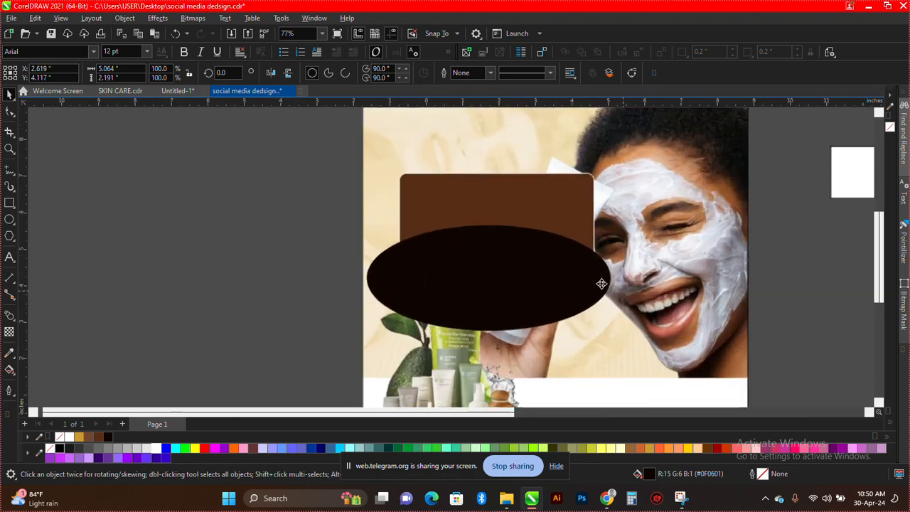
pyautogui.scroll(1, 601, 283)
pyautogui.click(554, 269)
pyautogui.moveTo(616, 213); pyautogui.dragTo(620, 245)
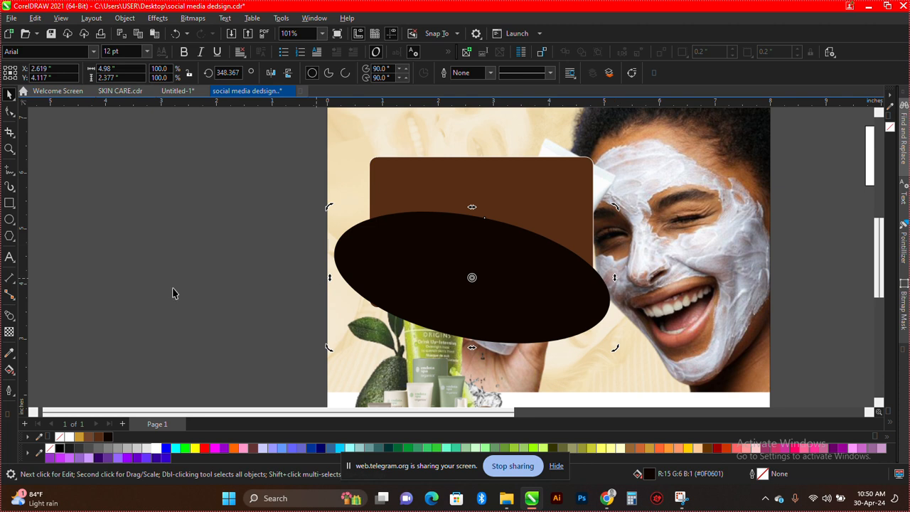
# Apply a linear fountain transparency to the ellipse, fading from its upper edge down toward the rectangle's bottom edge
pyautogui.click(8, 332)
pyautogui.moveTo(497, 239); pyautogui.dragTo(470, 313)
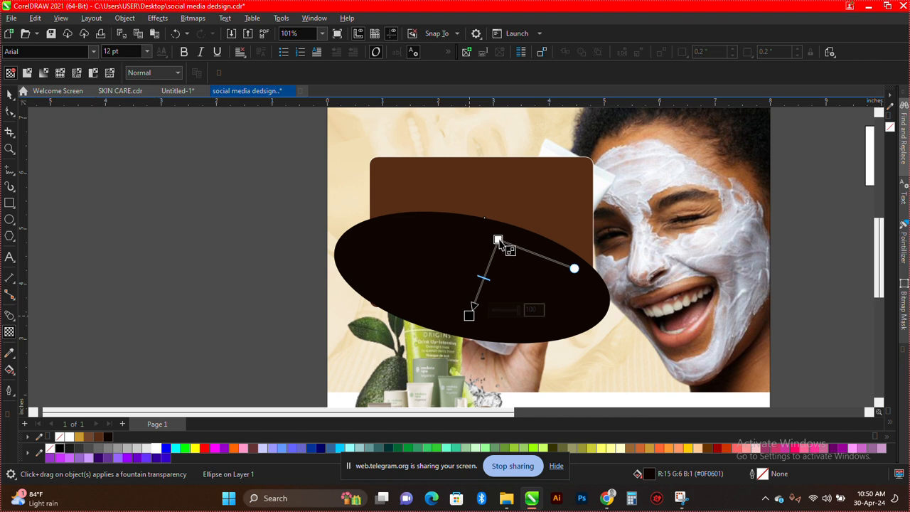
pyautogui.moveTo(498, 240); pyautogui.dragTo(498, 201)
pyautogui.moveTo(470, 310)
pyautogui.mouseDown()
pyautogui.moveTo(471, 325)
pyautogui.moveTo(471, 307)
pyautogui.mouseUp()
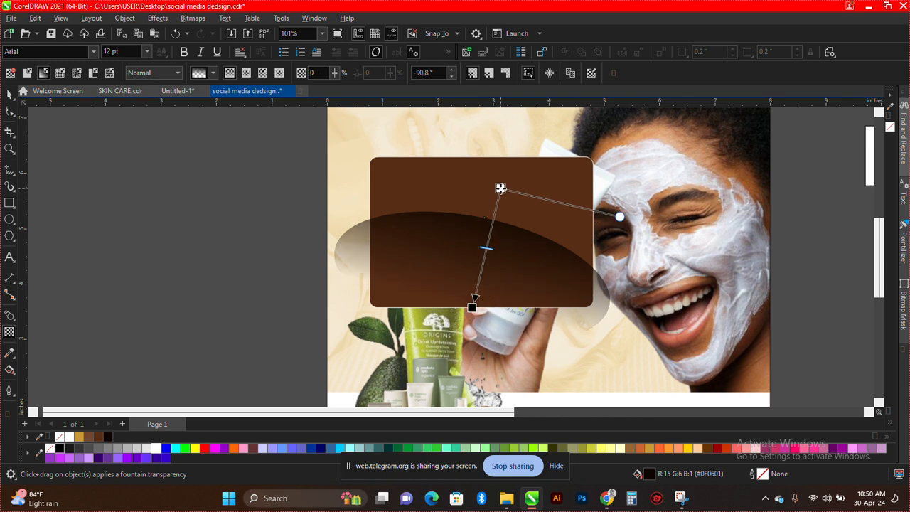
pyautogui.press('space')
# PowerClip the faded ellipse inside the brown rounded rectangle and deselect it
pyautogui.rightClick(464, 225)
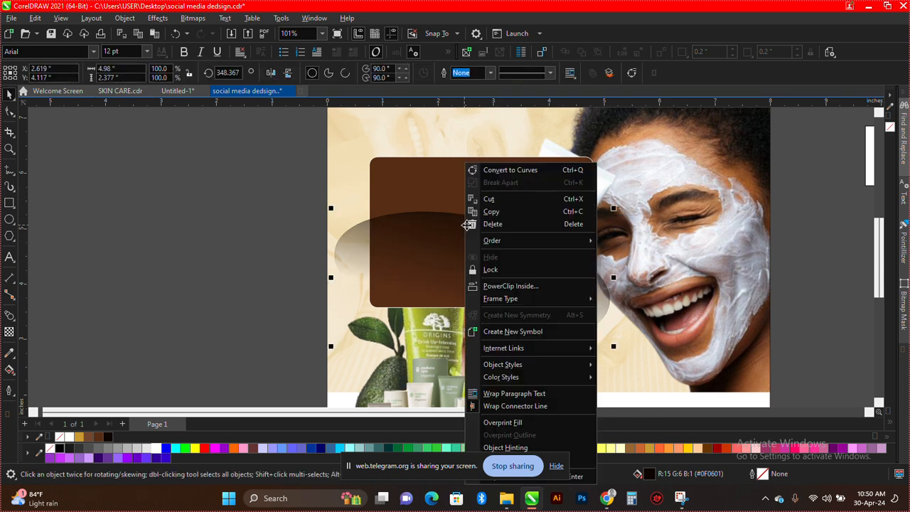
pyautogui.click(510, 286)
pyautogui.click(470, 175)
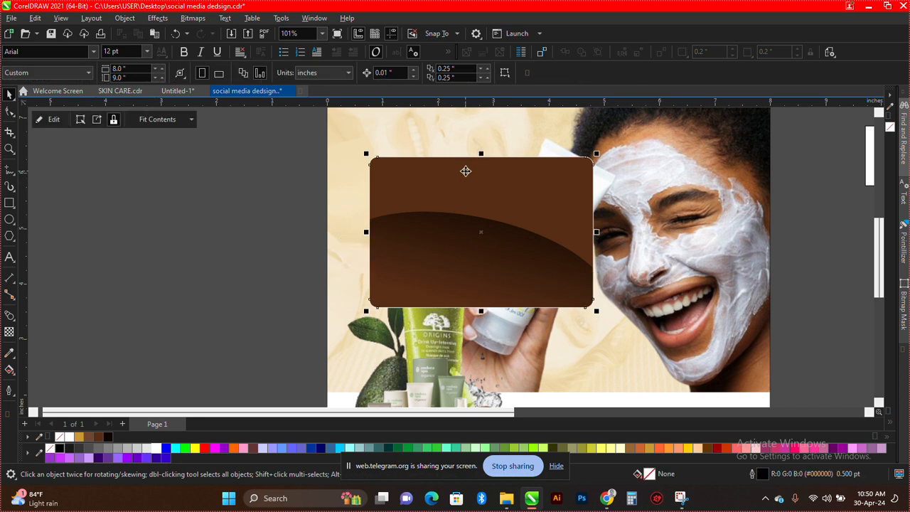
pyautogui.click(211, 244)
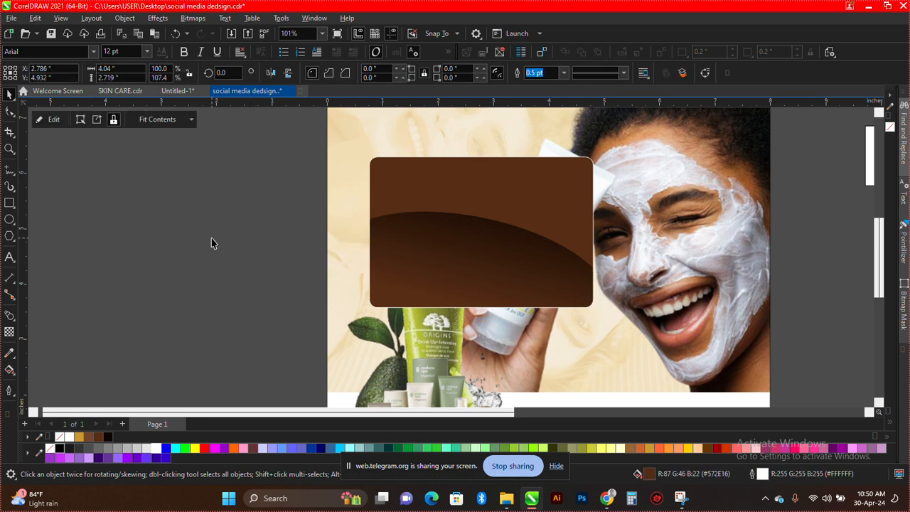
# Select the ellipse inside the brown rectangle's PowerClip and bring up its rotation handles
pyautogui.keyDown('ctrl'); pyautogui.click(425, 242); pyautogui.keyUp('ctrl')
pyautogui.keyDown('ctrl'); pyautogui.click(482, 228); pyautogui.keyUp('ctrl')
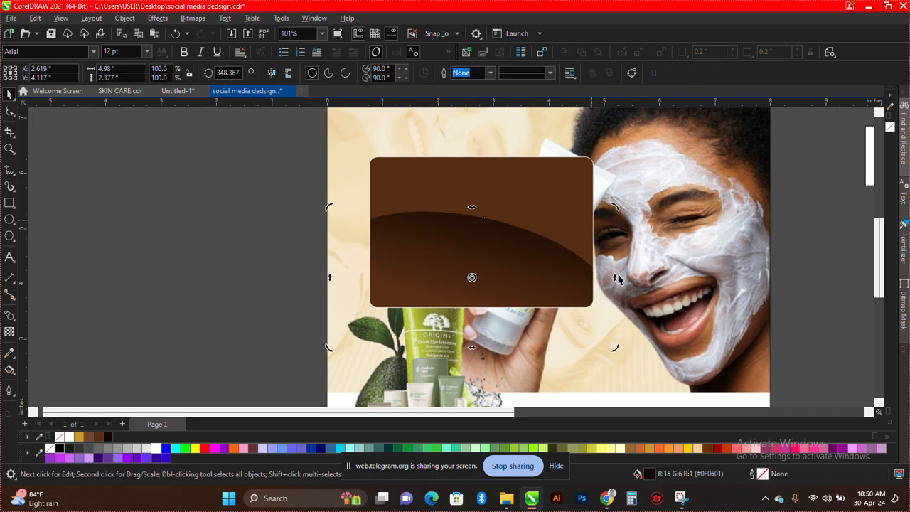
# Skew the dark ellipse inside the brown panel, enlarge it to about 6.55 × 3.44 in, and shift it slightly left
pyautogui.moveTo(613, 276); pyautogui.dragTo(610, 324)
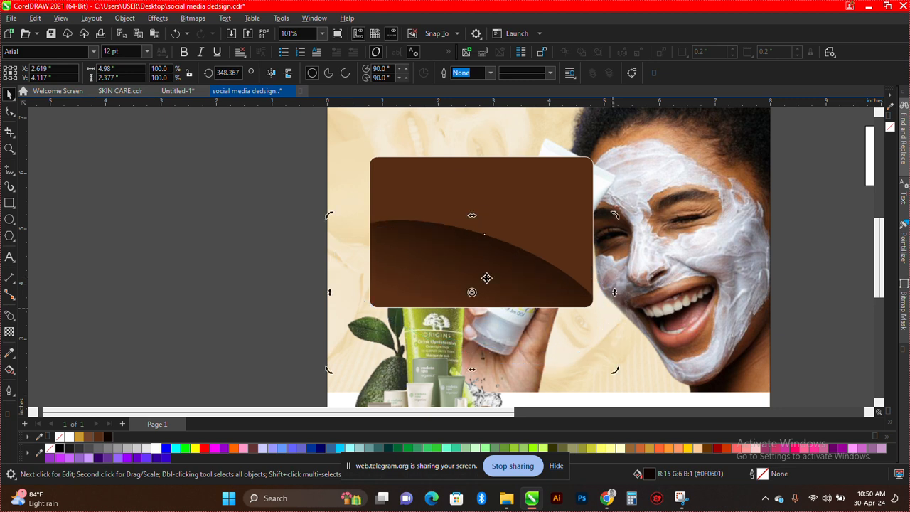
pyautogui.click(517, 269)
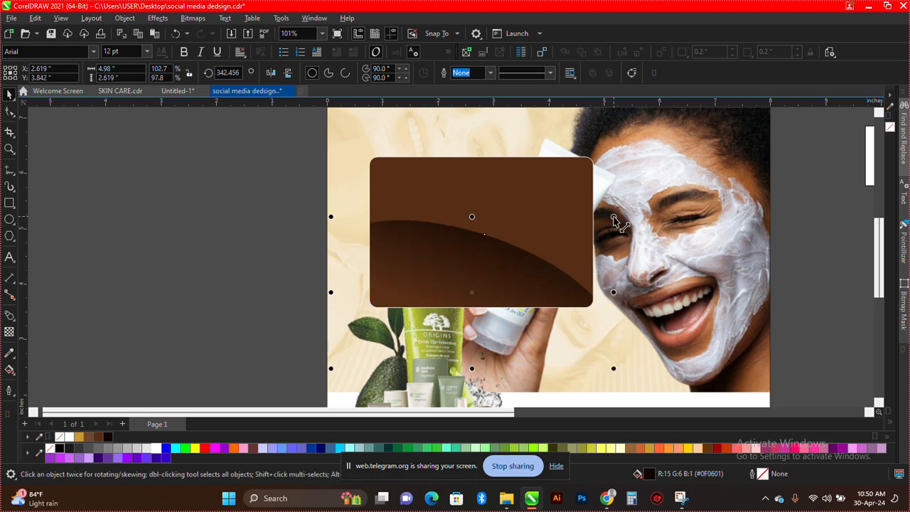
pyautogui.moveTo(615, 220); pyautogui.dragTo(655, 197)
pyautogui.moveTo(500, 250); pyautogui.dragTo(483, 253)
pyautogui.scroll(-2, 548, 223)
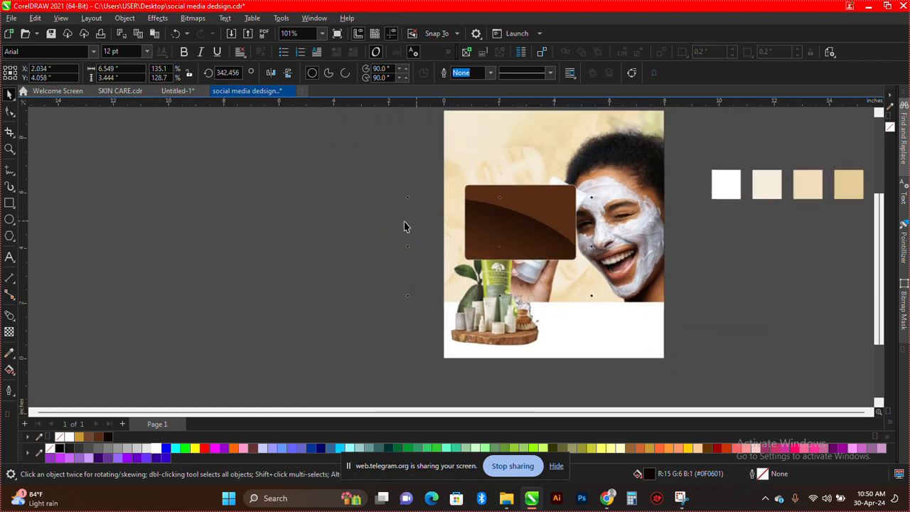
# Preview the whole poster full screen to check the curved shading on the brown panel
pyautogui.click(630, 242)
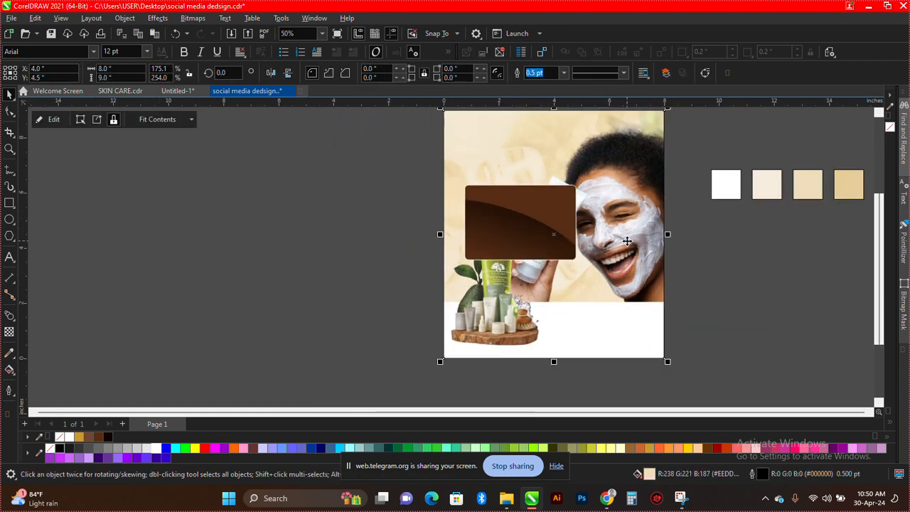
pyautogui.scroll(1, 627, 241)
pyautogui.press('F9')
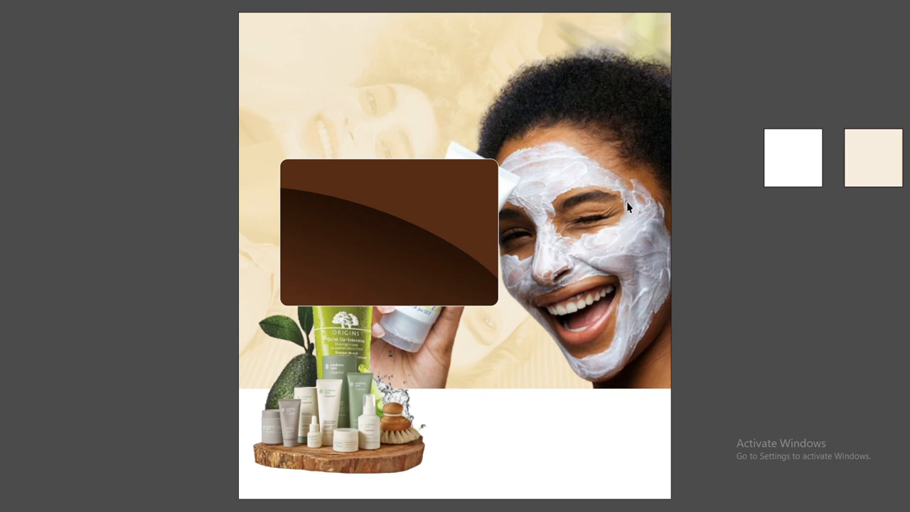
pyautogui.press('F9')
pyautogui.hotkey('shift', 'F4')
pyautogui.scroll(3, 415, 232)
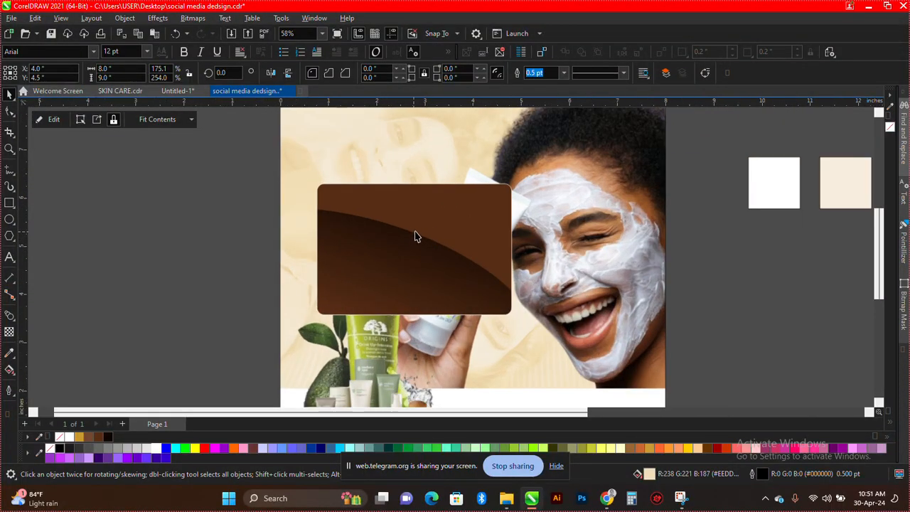
# Soften the dark ellipse inside the panel by extending its fountain transparency's opaque start point above the panel
pyautogui.click(405, 251)
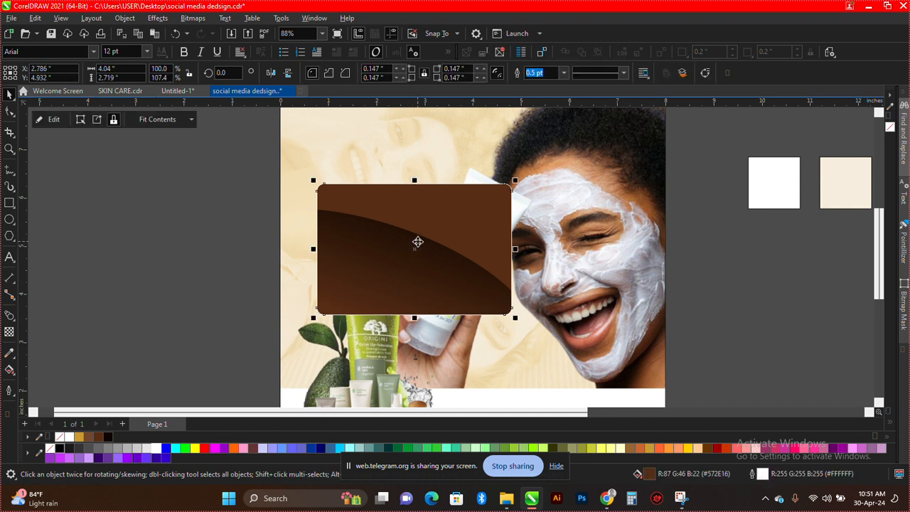
pyautogui.keyDown('ctrl'); pyautogui.click(417, 242); pyautogui.keyUp('ctrl')
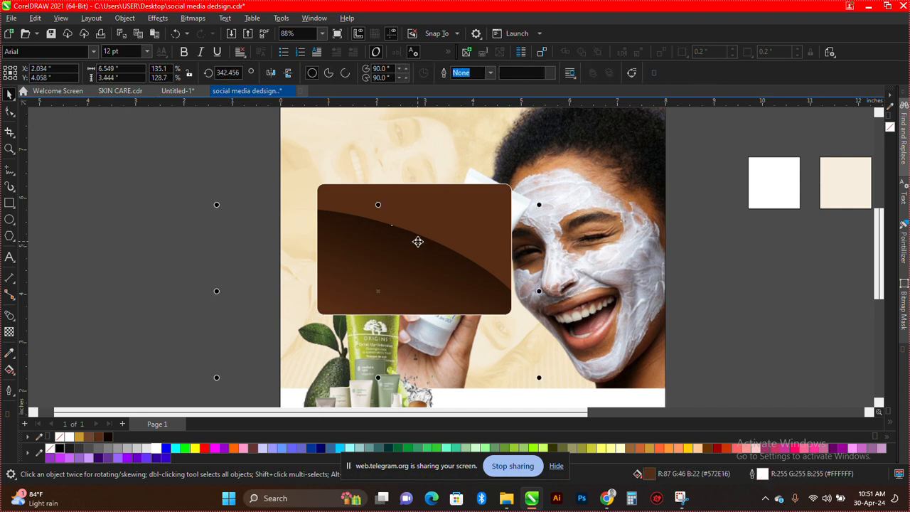
pyautogui.click(8, 337)
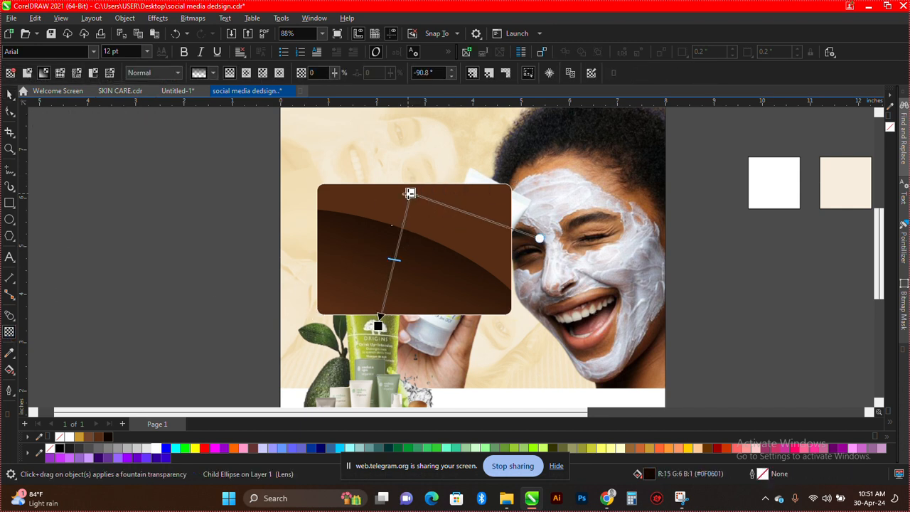
pyautogui.moveTo(409, 193); pyautogui.dragTo(429, 127)
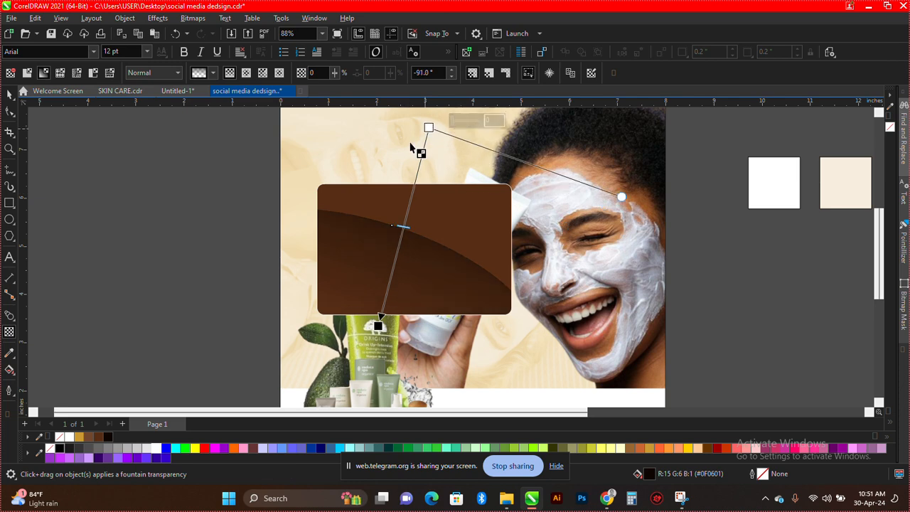
pyautogui.click(9, 94)
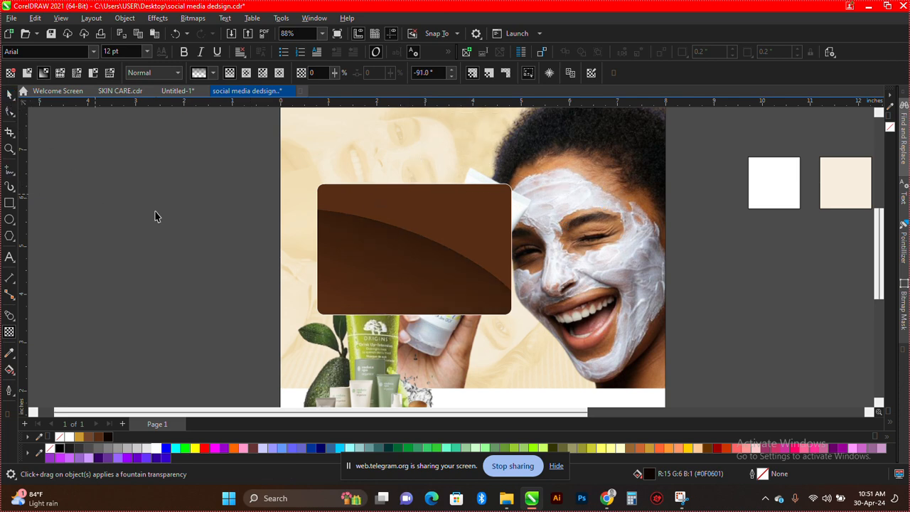
# Place margin guidelines: verticals at about 0.77 and 7.3 in, horizontals at about 8.17 and 0.66 in
pyautogui.scroll(-5, 417, 291)
pyautogui.scroll(2, 400, 298)
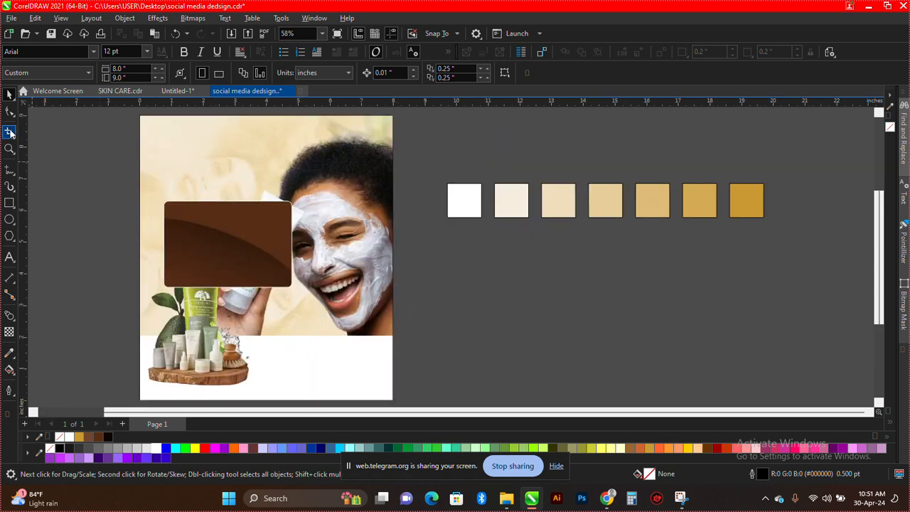
pyautogui.moveTo(28, 146); pyautogui.dragTo(165, 214)
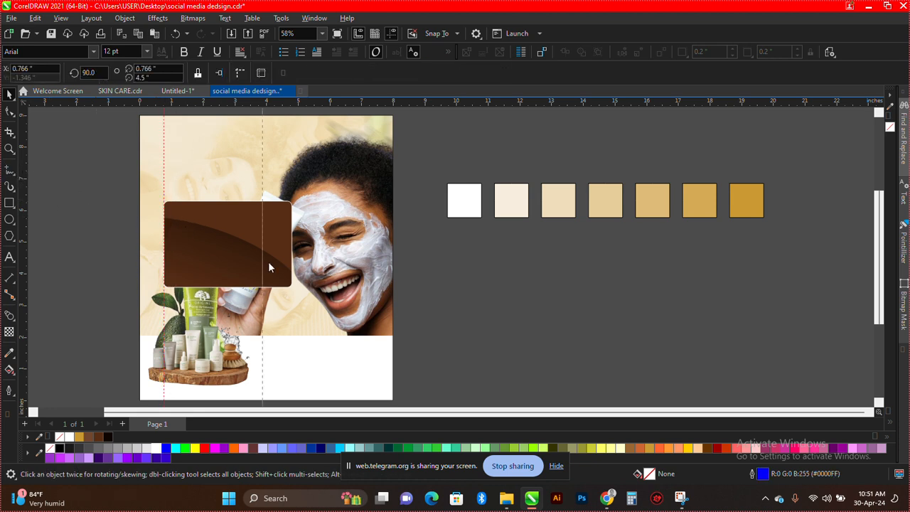
pyautogui.moveTo(270, 266); pyautogui.dragTo(366, 267)
pyautogui.moveTo(318, 107); pyautogui.dragTo(310, 141)
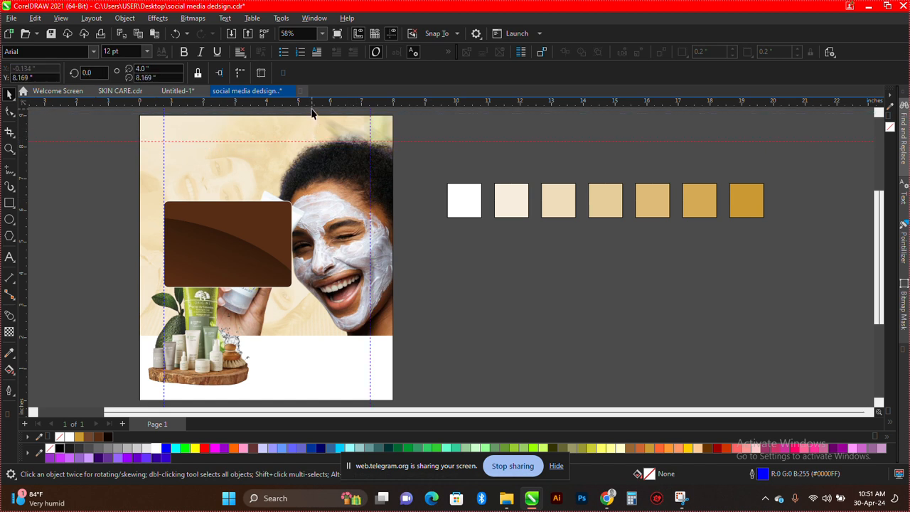
pyautogui.moveTo(314, 106); pyautogui.dragTo(299, 380)
pyautogui.scroll(-1, 195, 333)
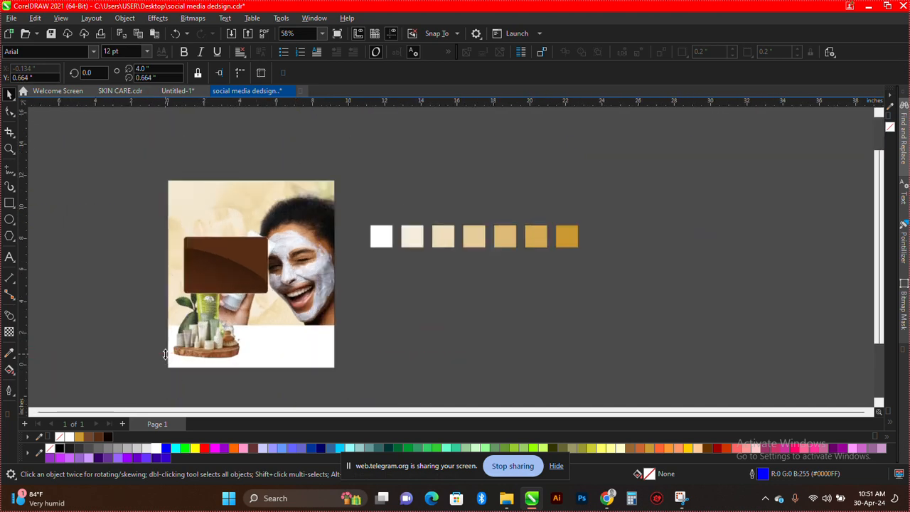
pyautogui.scroll(1, 166, 352)
pyautogui.click(140, 258)
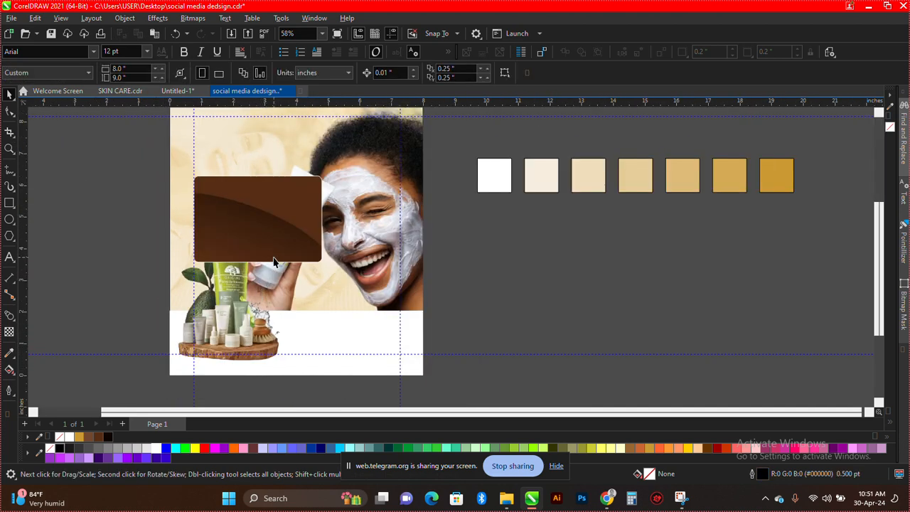
# Move the brown rounded panel slightly up the page, keeping its left edge on the left guideline
pyautogui.click(263, 238)
pyautogui.scroll(1, 215, 235)
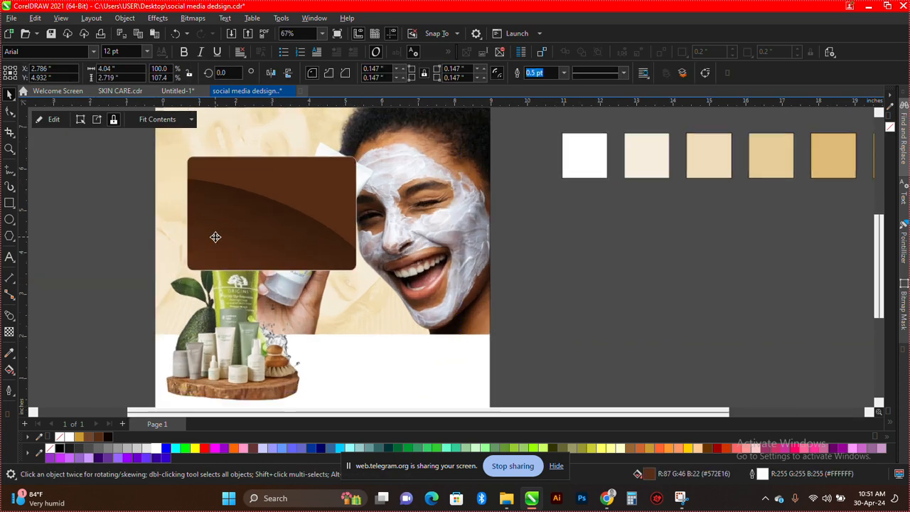
pyautogui.moveTo(250, 221); pyautogui.dragTo(254, 202)
pyautogui.scroll(-1, 257, 231)
pyautogui.scroll(2, 233, 271)
# Scale the green tube and avocado image to about 2.93 × 2.88 in and position it behind the product group
pyautogui.click(254, 256)
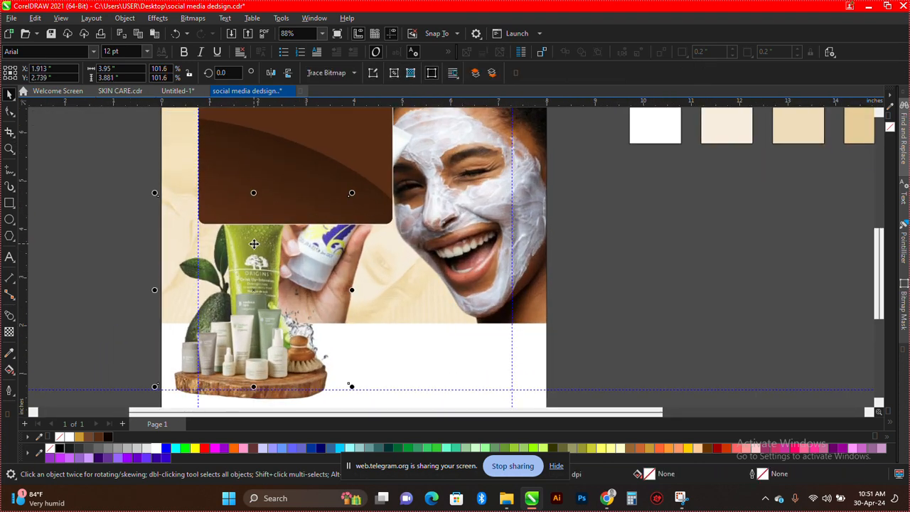
pyautogui.moveTo(254, 255); pyautogui.dragTo(256, 259)
pyautogui.scroll(-2, 325, 358)
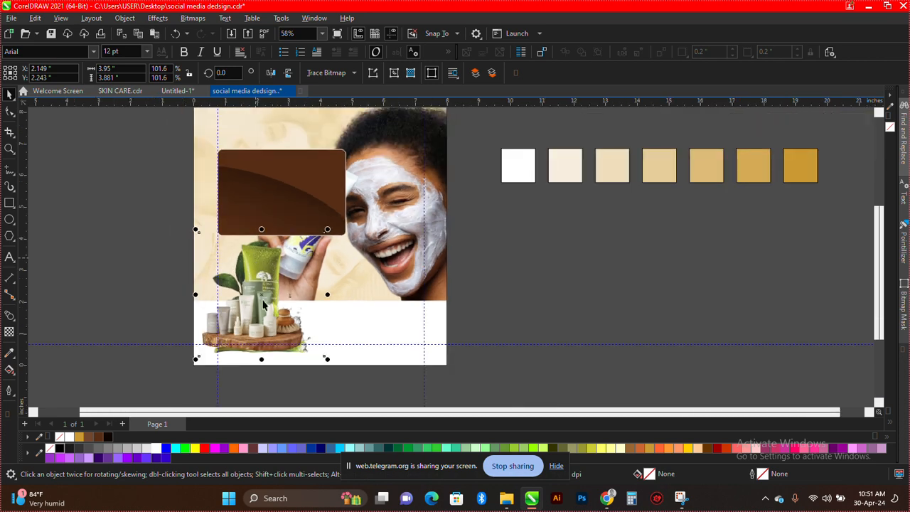
pyautogui.scroll(1, 335, 366)
pyautogui.moveTo(349, 362); pyautogui.dragTo(324, 335)
pyautogui.scroll(2, 254, 263)
pyautogui.moveTo(251, 263); pyautogui.dragTo(263, 270)
pyautogui.moveTo(357, 178); pyautogui.dragTo(346, 187)
pyautogui.moveTo(262, 272); pyautogui.dragTo(277, 276)
pyautogui.click(277, 276)
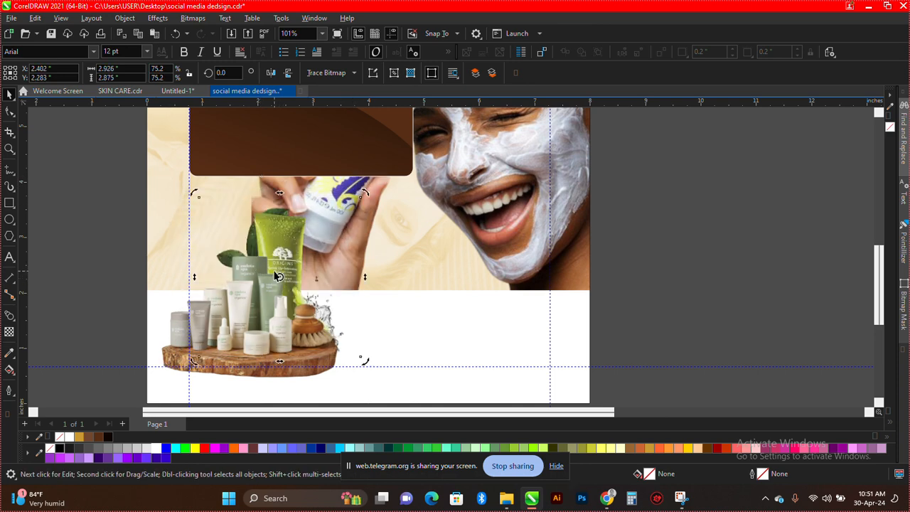
# Duplicate the green tube image onto the page's left edge and enlarge the copy to about 3.55 × 3.49 in
pyautogui.scroll(-2, 285, 275)
pyautogui.moveTo(283, 258); pyautogui.dragTo(231, 229)
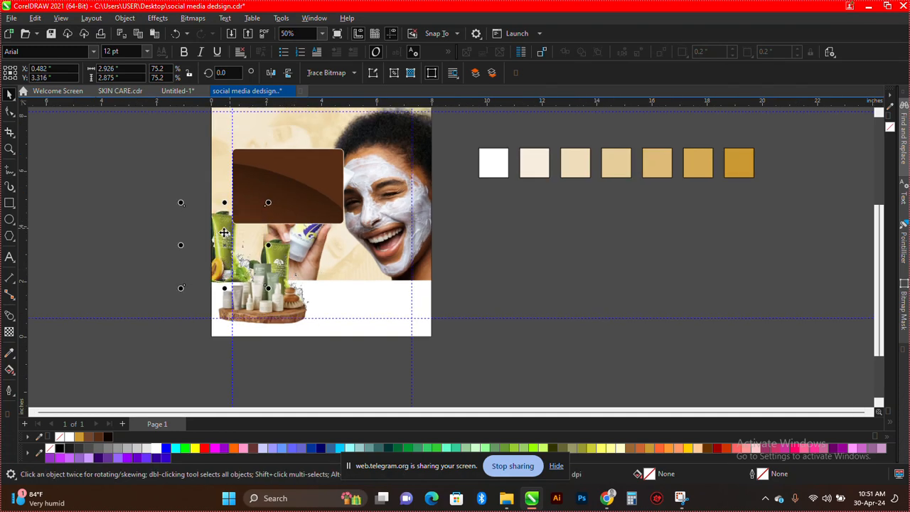
pyautogui.scroll(2, 228, 246)
pyautogui.moveTo(306, 325); pyautogui.dragTo(321, 340)
pyautogui.moveTo(228, 251); pyautogui.dragTo(230, 256)
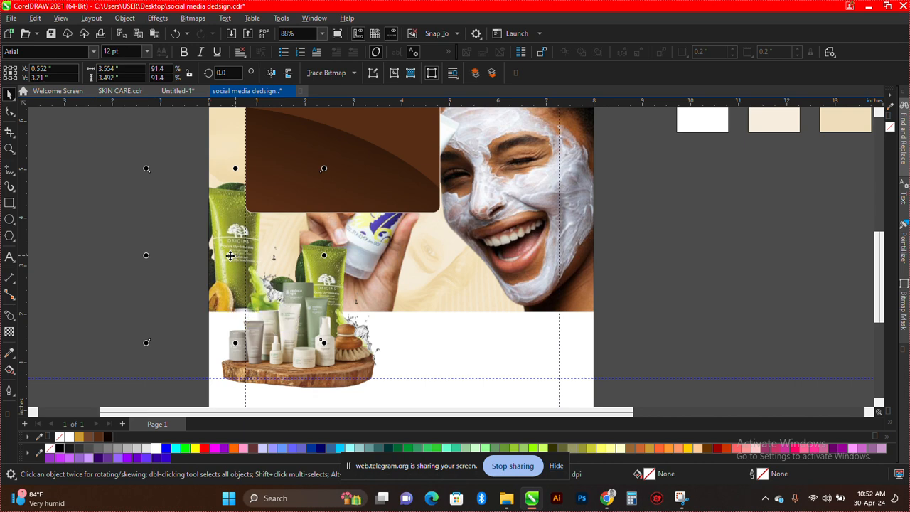
pyautogui.scroll(-1, 179, 254)
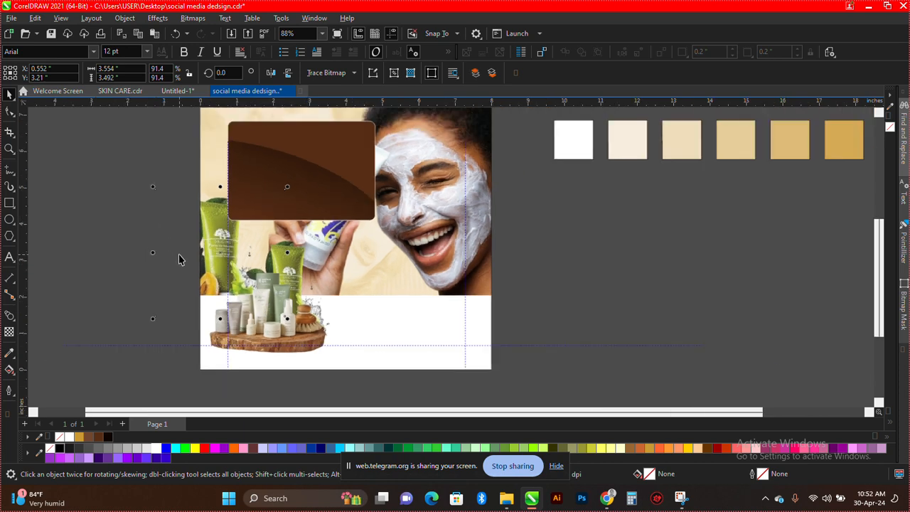
# Apply a Motion Blur to the copied tube image with distance 29 and direction 48
pyautogui.click(192, 18)
pyautogui.moveTo(157, 18)
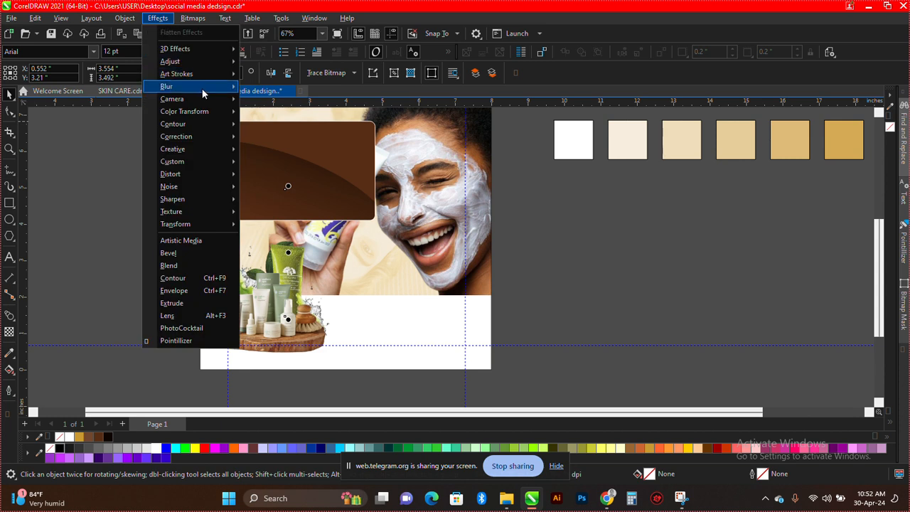
pyautogui.moveTo(202, 88)
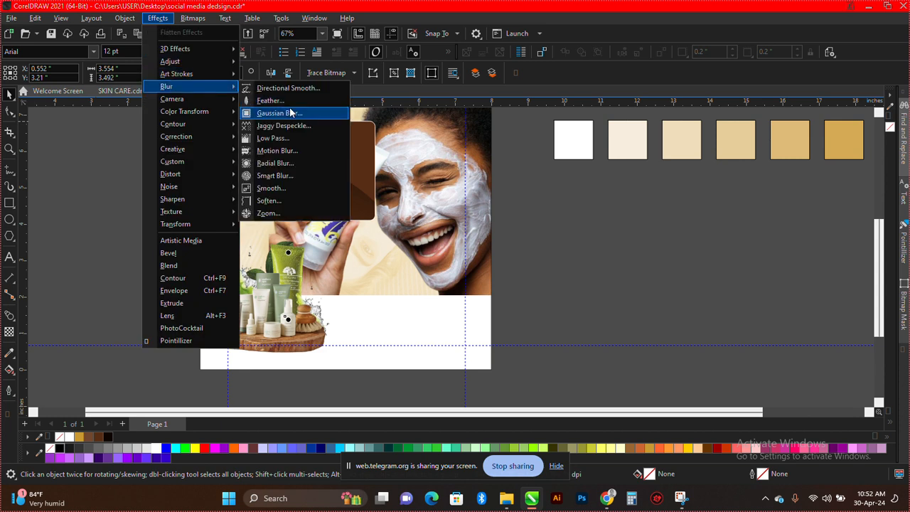
pyautogui.click(290, 151)
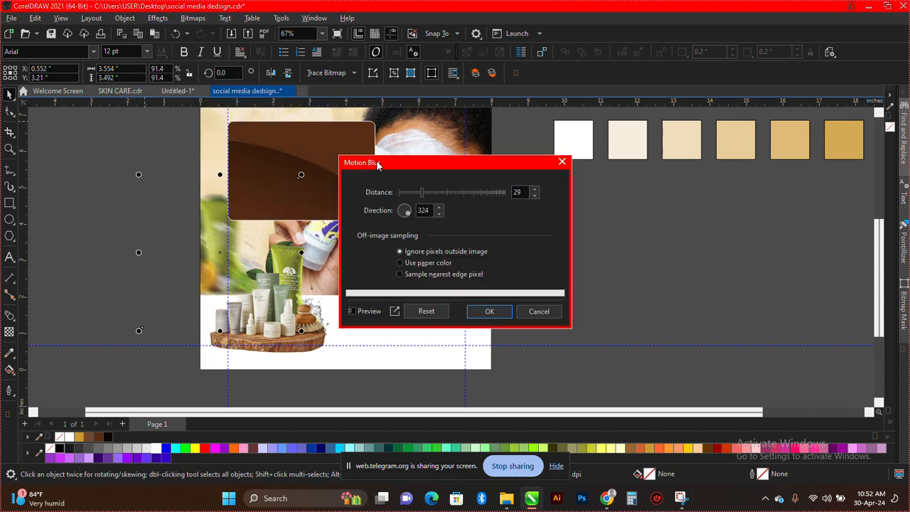
pyautogui.moveTo(377, 162); pyautogui.dragTo(446, 157)
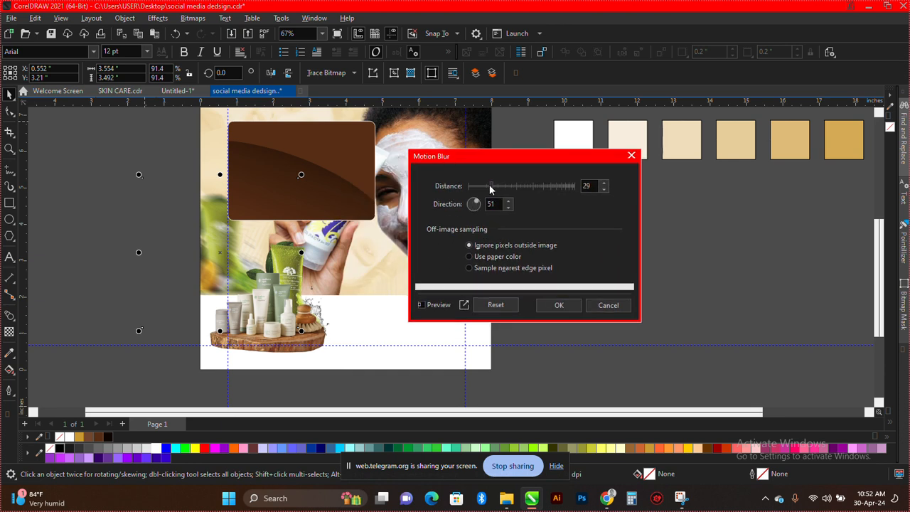
pyautogui.moveTo(489, 185); pyautogui.dragTo(492, 183)
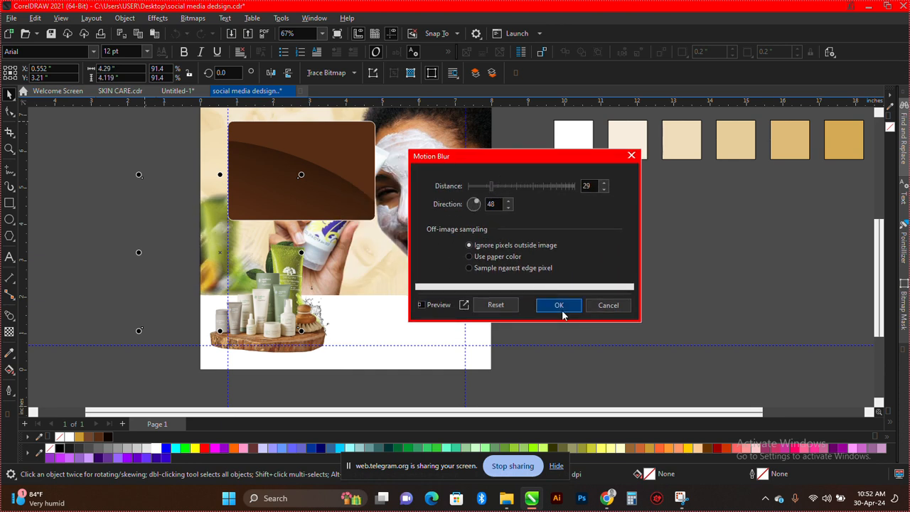
pyautogui.click(559, 305)
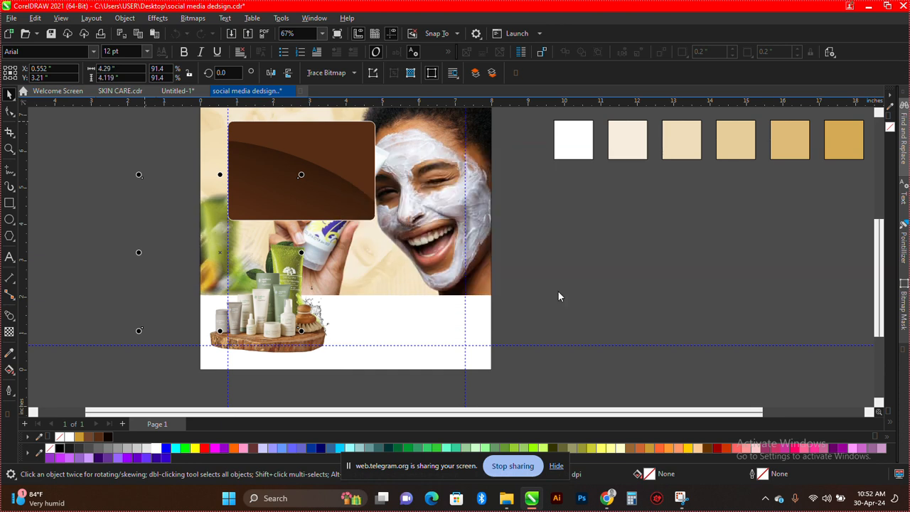
# Give the blurred tube image a uniform transparency of 53
pyautogui.click(10, 332)
pyautogui.click(208, 339)
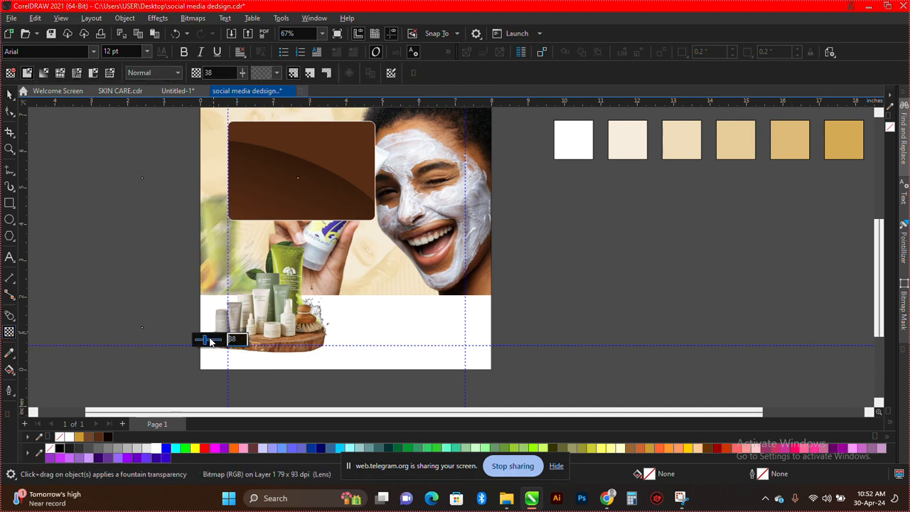
pyautogui.moveTo(210, 342); pyautogui.dragTo(211, 342)
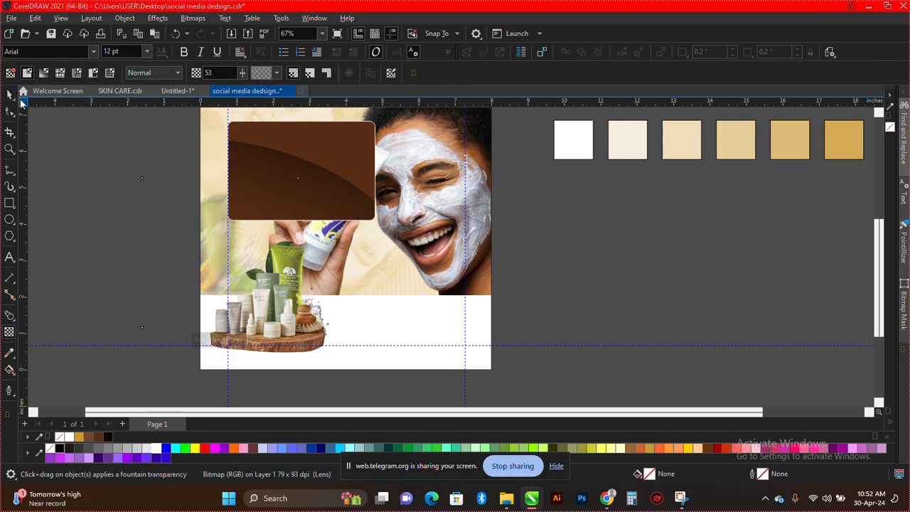
pyautogui.click(10, 95)
# Preview the poster full screen and switch to the finished reference design in the Untitled-1 document
pyautogui.scroll(-1, 304, 320)
pyautogui.click(362, 305)
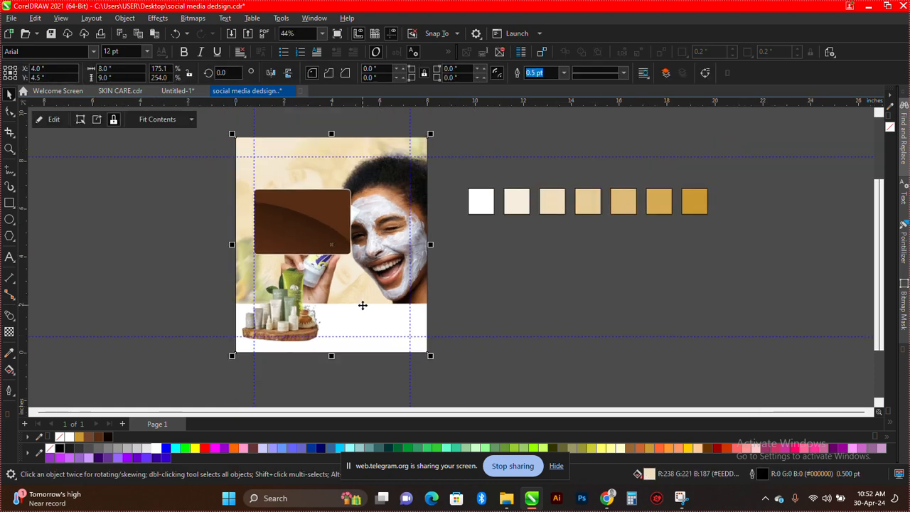
pyautogui.hotkey('shift', 'F4')
pyautogui.press('F9')
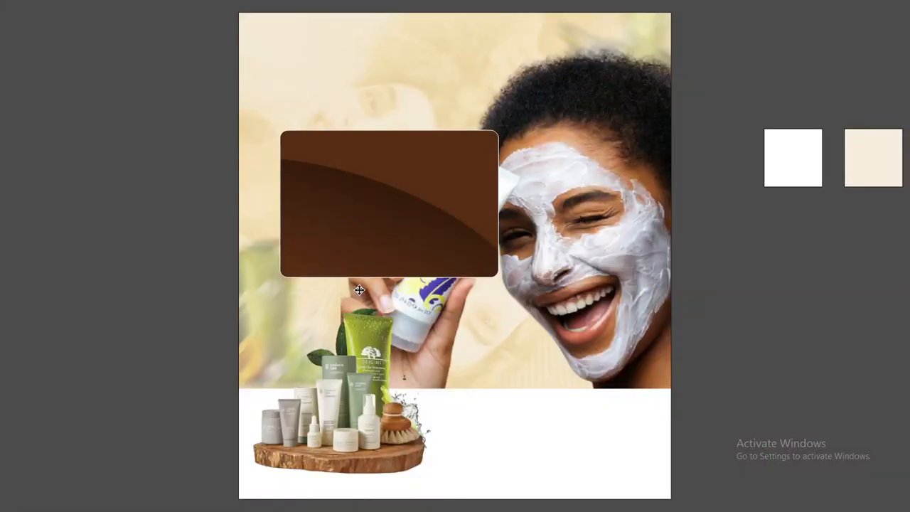
pyautogui.press('F9')
pyautogui.click(204, 228)
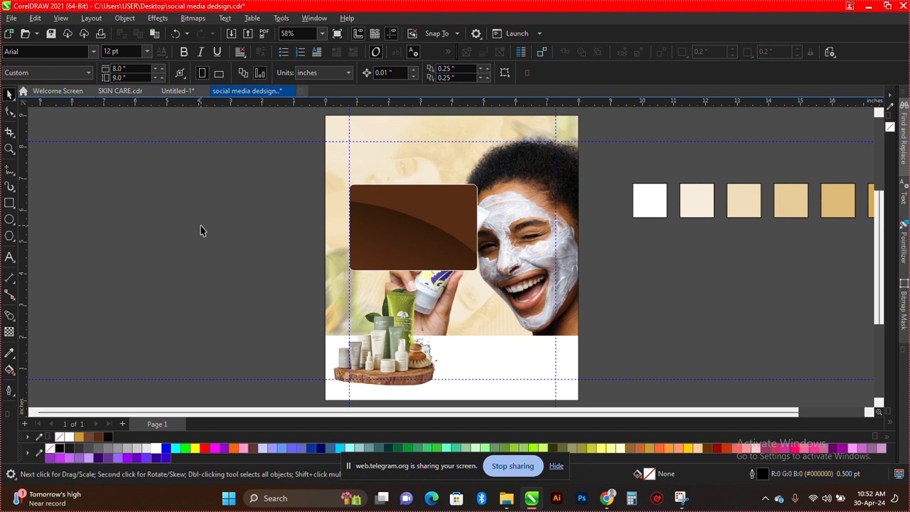
pyautogui.click(173, 91)
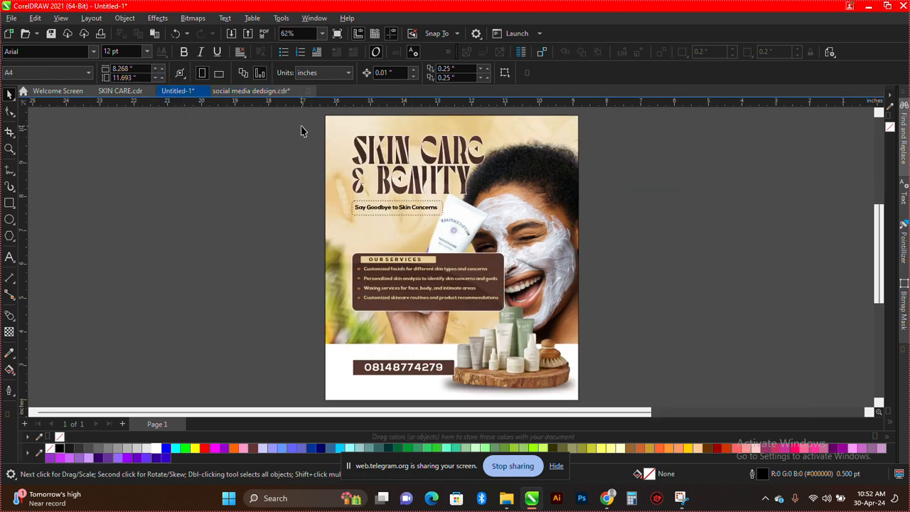
# Copy the SKIN CARE & BEAUTY headline and its tagline from the reference design and place them at the poster's upper left margin
pyautogui.moveTo(364, 153); pyautogui.dragTo(536, 224)
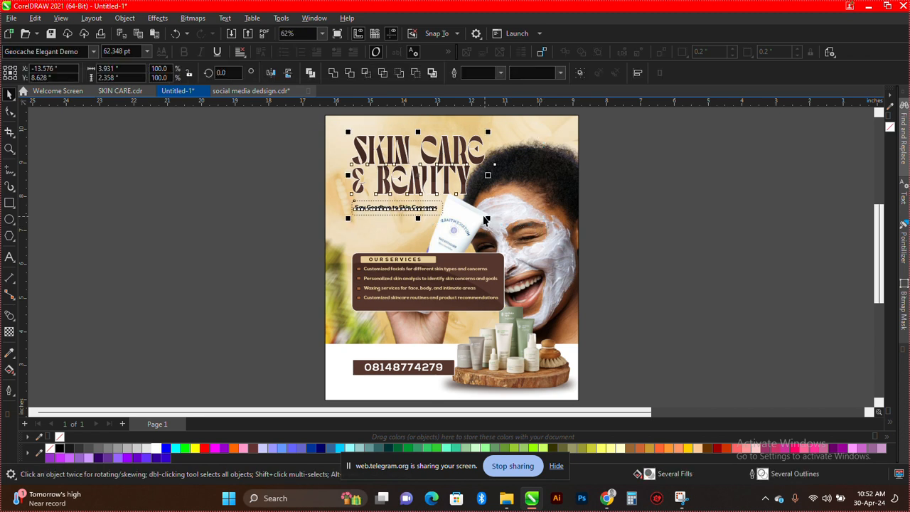
pyautogui.click(260, 94)
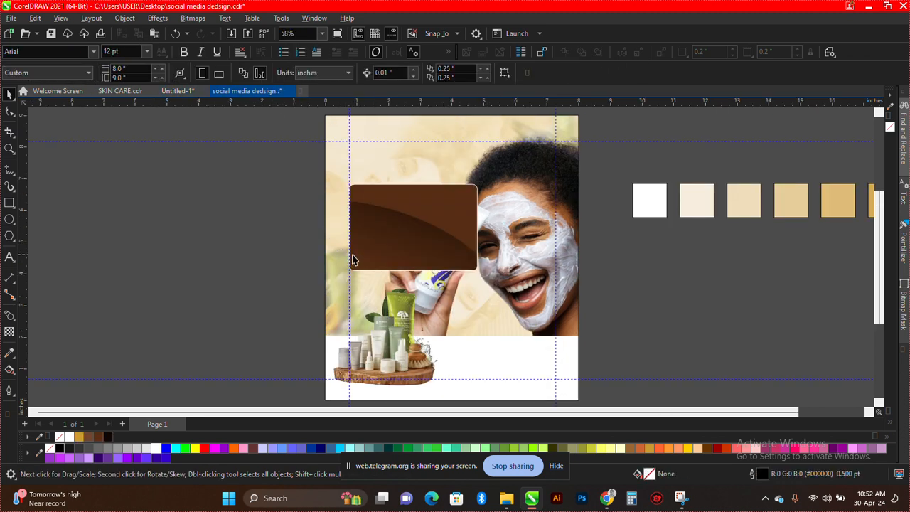
pyautogui.hotkey('ctrl', 'v')
pyautogui.scroll(-2, 365, 228)
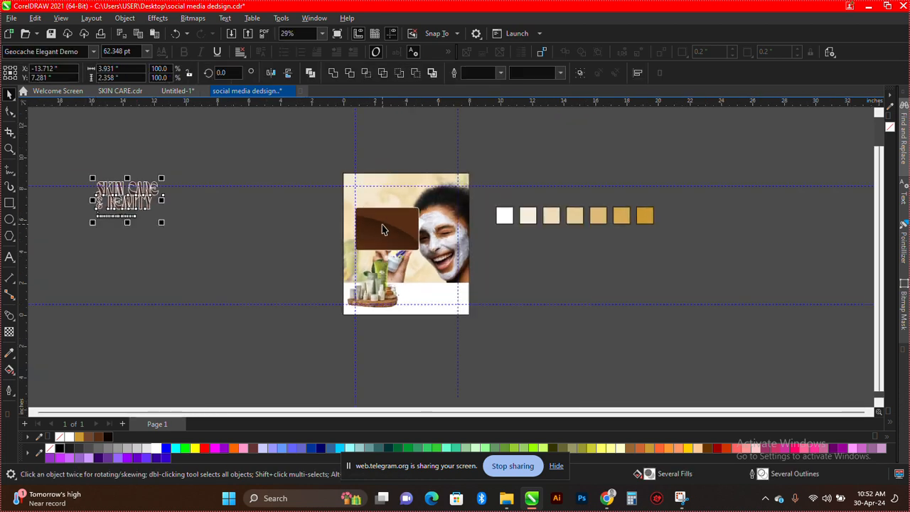
pyautogui.moveTo(134, 216); pyautogui.dragTo(386, 205)
pyautogui.scroll(3, 367, 187)
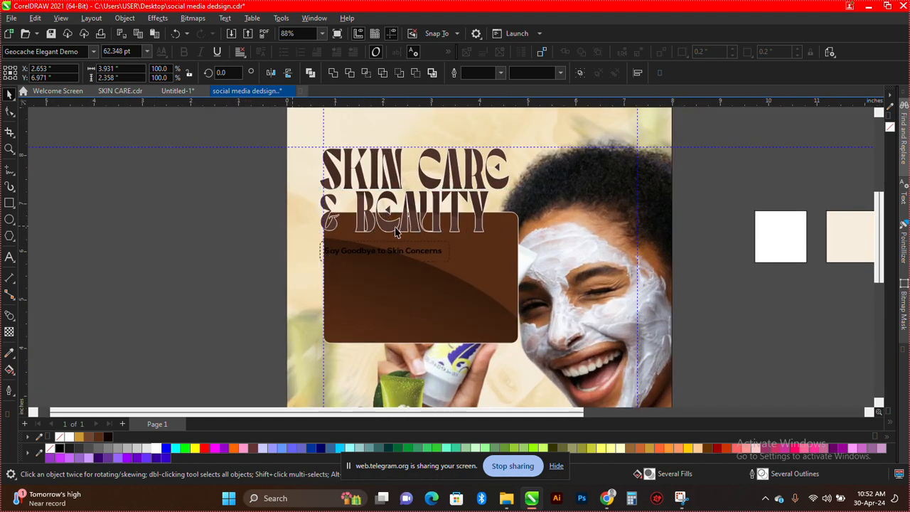
# Move the brown panel straight down to about Y 4.23 in so it sits below the tagline
pyautogui.scroll(-1, 396, 230)
pyautogui.scroll(1, 380, 301)
pyautogui.click(437, 221)
pyautogui.scroll(-1, 438, 220)
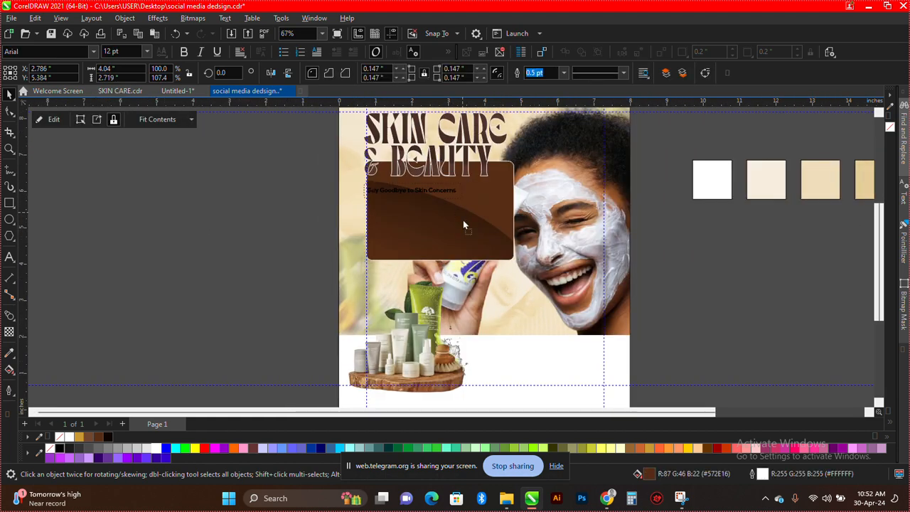
pyautogui.moveTo(463, 223); pyautogui.dragTo(464, 259)
pyautogui.click(318, 276)
pyautogui.scroll(-1, 328, 274)
pyautogui.scroll(1, 356, 205)
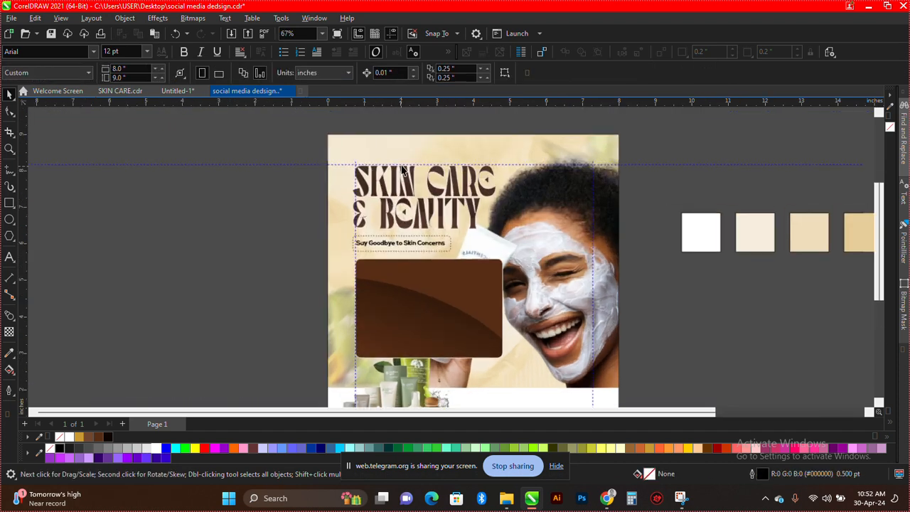
# Examine the headline and tagline text, including their fonts and their placement against the margin guides
pyautogui.scroll(1, 402, 161)
pyautogui.click(403, 184)
pyautogui.scroll(1, 403, 185)
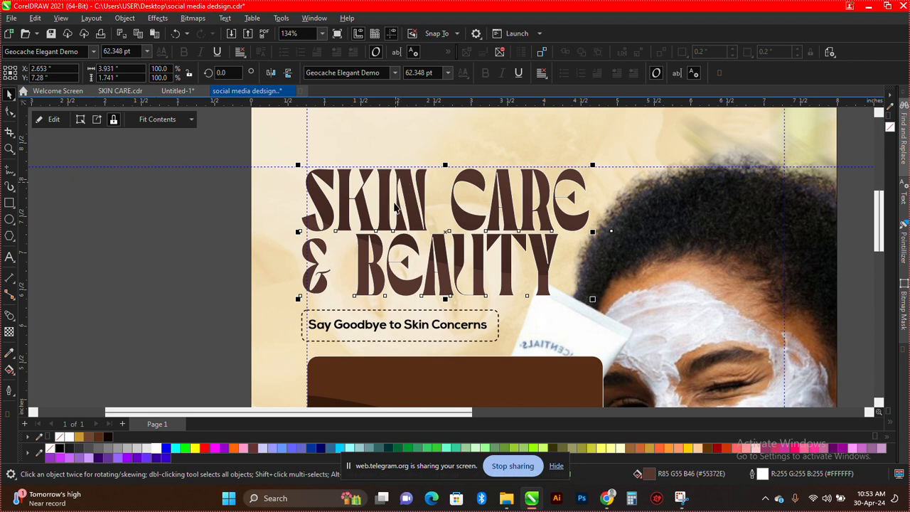
pyautogui.click(408, 328)
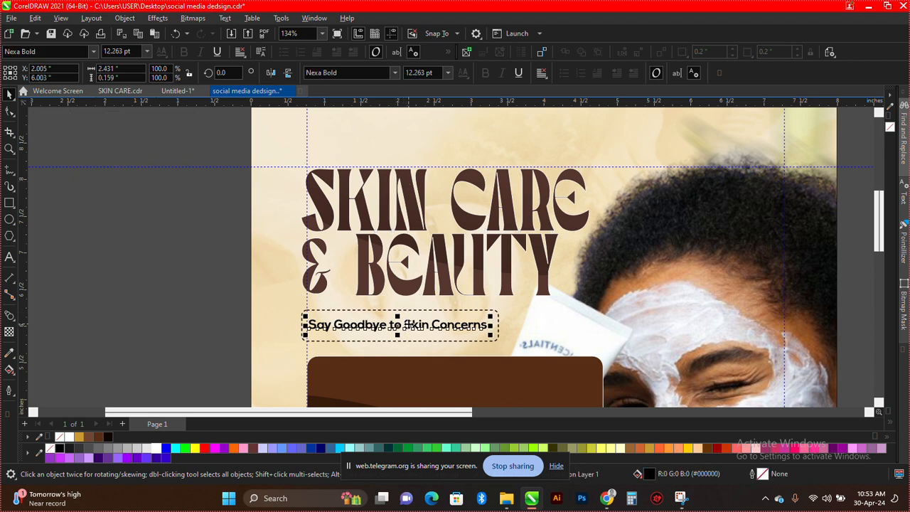
pyautogui.click(124, 250)
pyautogui.scroll(-5, 418, 202)
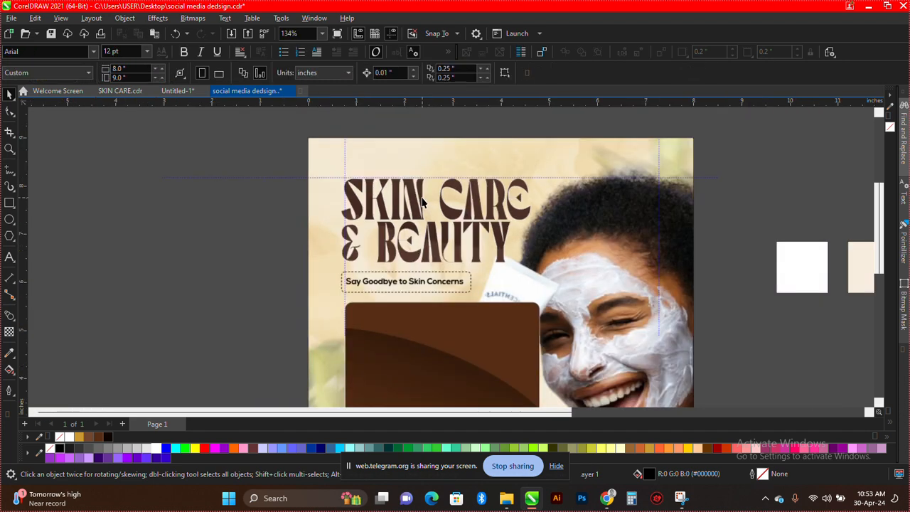
pyautogui.scroll(3, 423, 334)
pyautogui.scroll(-5, 396, 290)
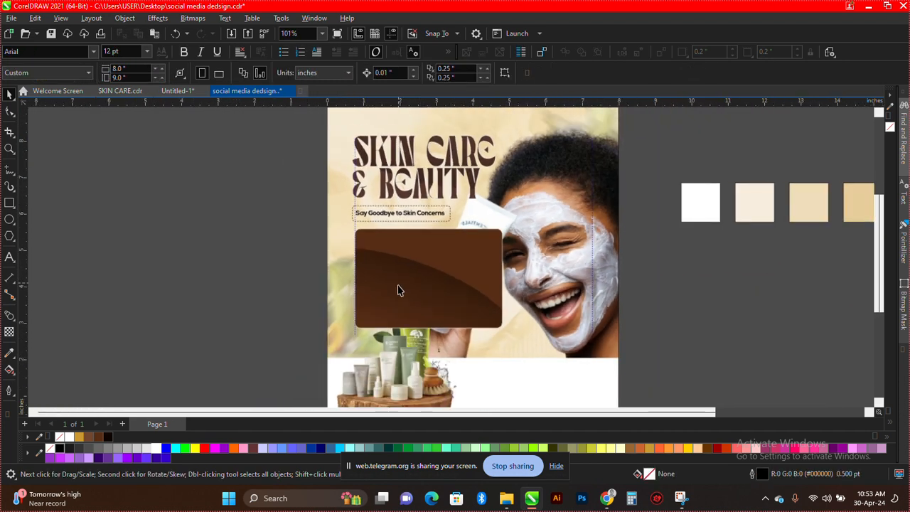
pyautogui.scroll(2, 406, 263)
# Inside the poster's PowerClip, move the green tube and wooden-tray products right to about X 5.19, Y 1.96 in, and finish editing
pyautogui.click(382, 245)
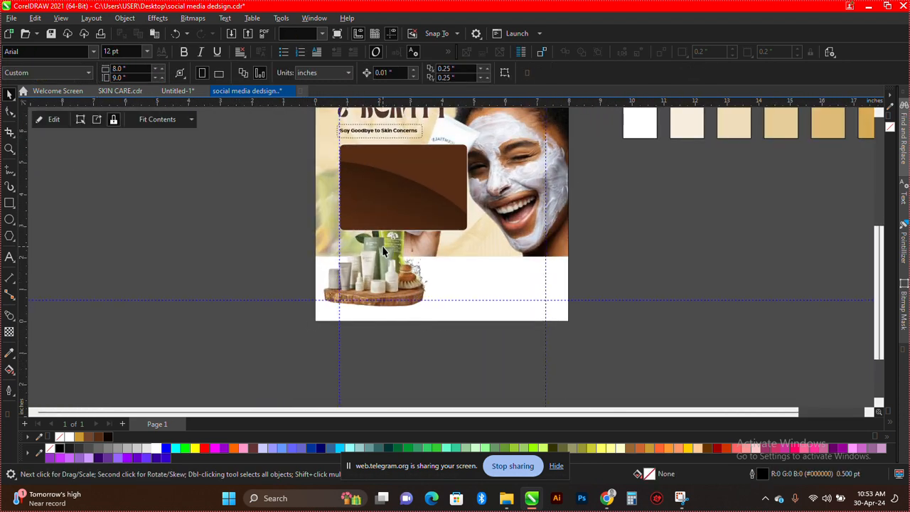
pyautogui.scroll(1, 382, 245)
pyautogui.doubleClick(387, 241)
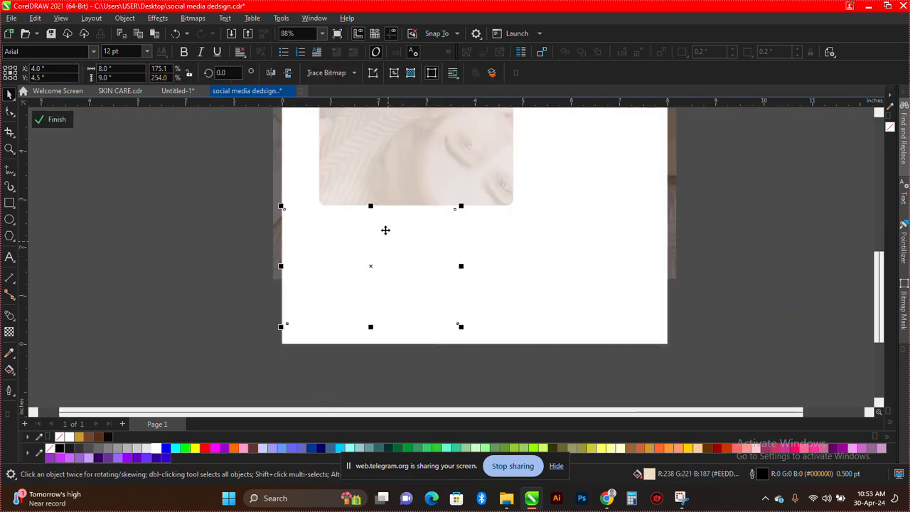
pyautogui.scroll(-1, 382, 228)
pyautogui.click(191, 160)
pyautogui.moveTo(190, 160); pyautogui.dragTo(513, 344)
pyautogui.moveTo(515, 359); pyautogui.dragTo(334, 151)
pyautogui.scroll(-1, 508, 330)
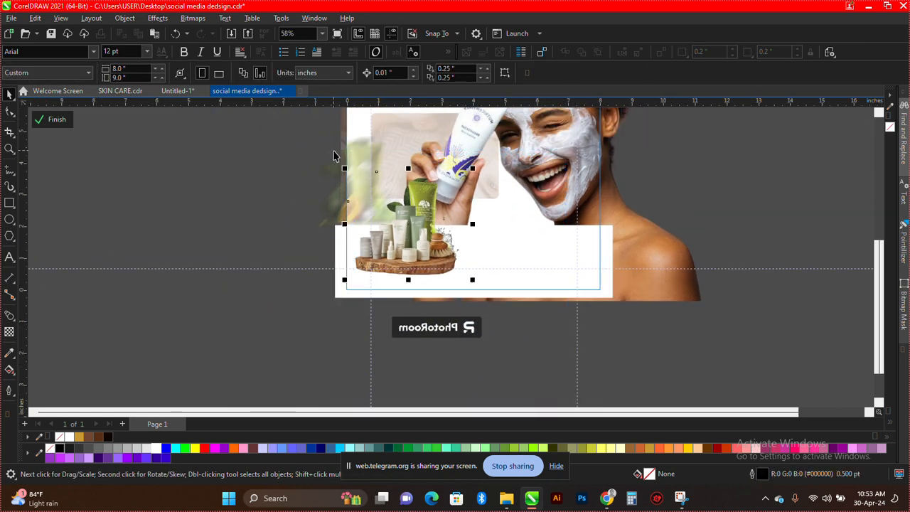
pyautogui.moveTo(428, 238); pyautogui.dragTo(522, 235)
pyautogui.scroll(1, 547, 244)
pyautogui.scroll(-2, 519, 237)
pyautogui.keyDown('ctrl'); pyautogui.click(289, 234); pyautogui.keyUp('ctrl')
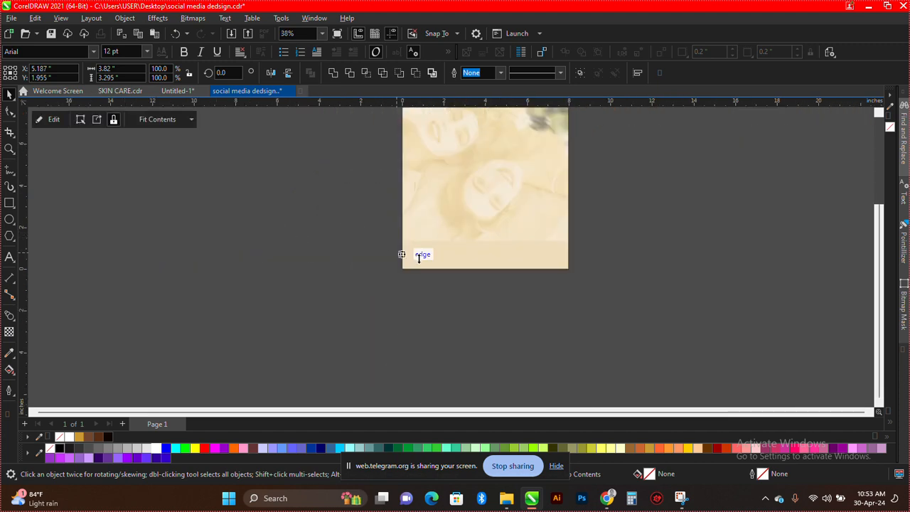
pyautogui.scroll(-1, 488, 306)
pyautogui.scroll(1, 488, 209)
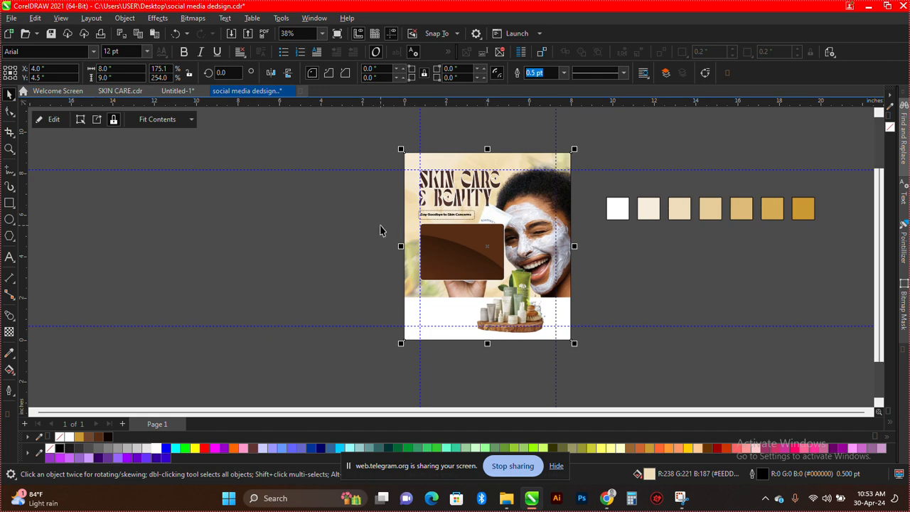
# Lower the brown panel a little further, to about X 2.75, Y 3.87 in, widening the gap under the tagline
pyautogui.click(380, 230)
pyautogui.scroll(2, 426, 224)
pyautogui.click(391, 199)
pyautogui.scroll(1, 393, 188)
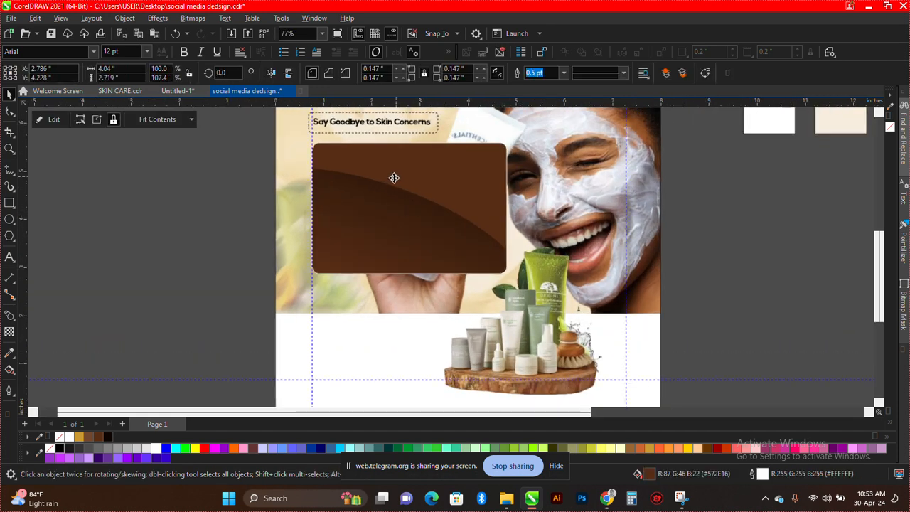
pyautogui.moveTo(394, 178)
pyautogui.mouseDown()
pyautogui.moveTo(392, 196)
pyautogui.moveTo(400, 198)
pyautogui.moveTo(396, 186)
pyautogui.mouseUp()
pyautogui.scroll(-2, 438, 228)
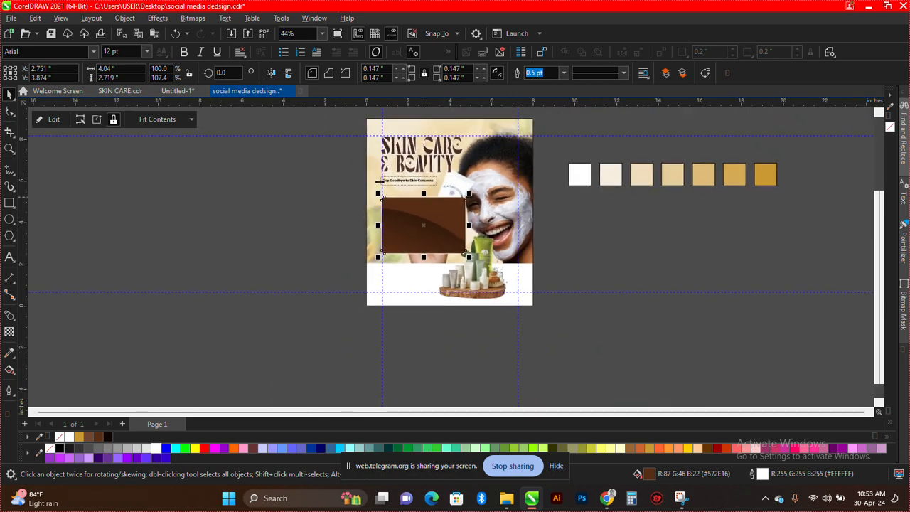
# Shift the tagline and its dashed frame to about X 2.10, Y 5.99 in, in line with the left margin guide
pyautogui.moveTo(342, 118); pyautogui.dragTo(431, 178)
pyautogui.scroll(2, 407, 231)
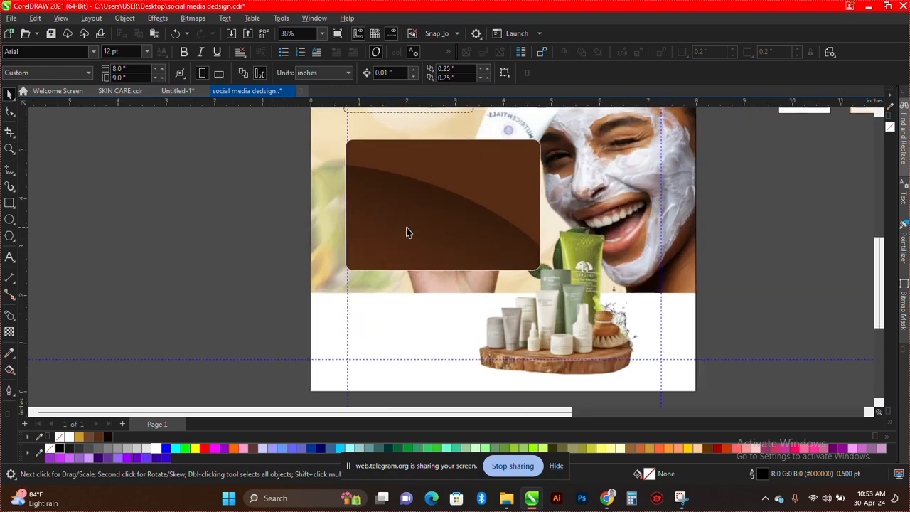
pyautogui.scroll(5, 407, 231)
pyautogui.moveTo(248, 167); pyautogui.dragTo(516, 235)
pyautogui.scroll(1, 356, 158)
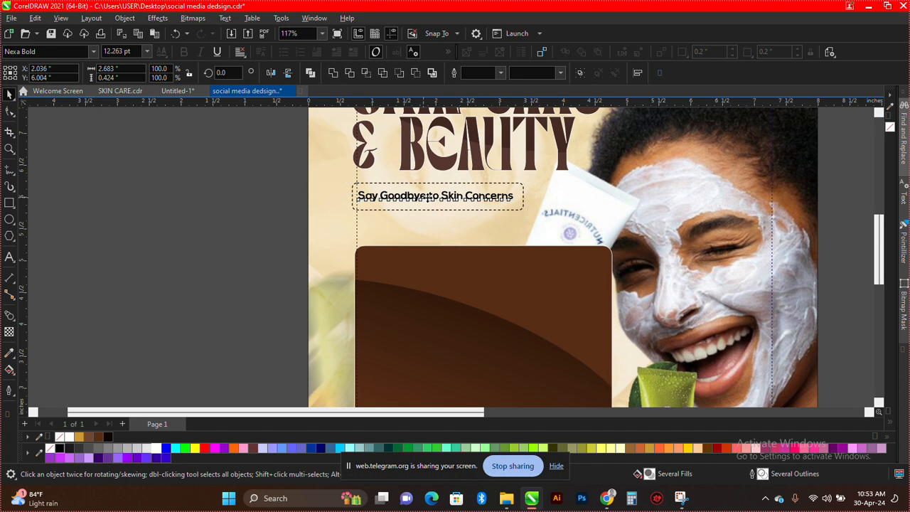
pyautogui.moveTo(427, 197); pyautogui.dragTo(427, 201)
pyautogui.scroll(-3, 427, 201)
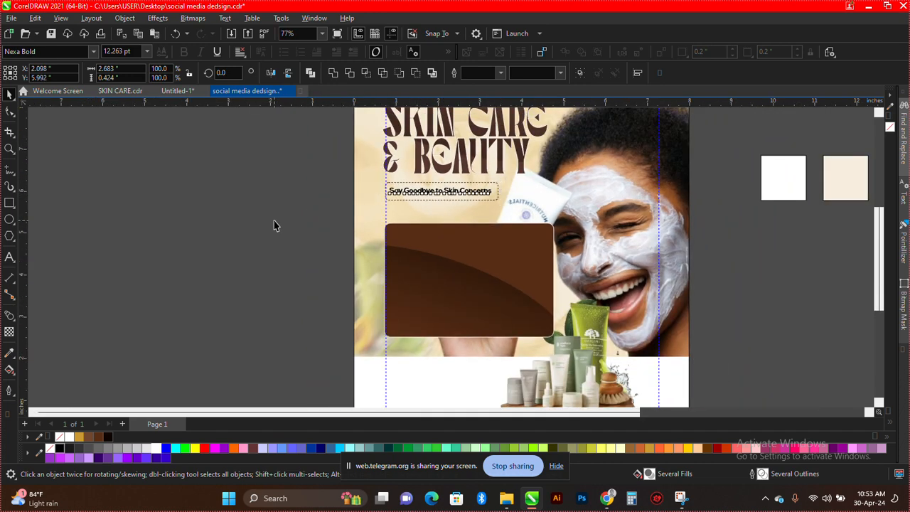
# Look at the services list in the finished reference design in the Untitled-1 document
pyautogui.click(183, 91)
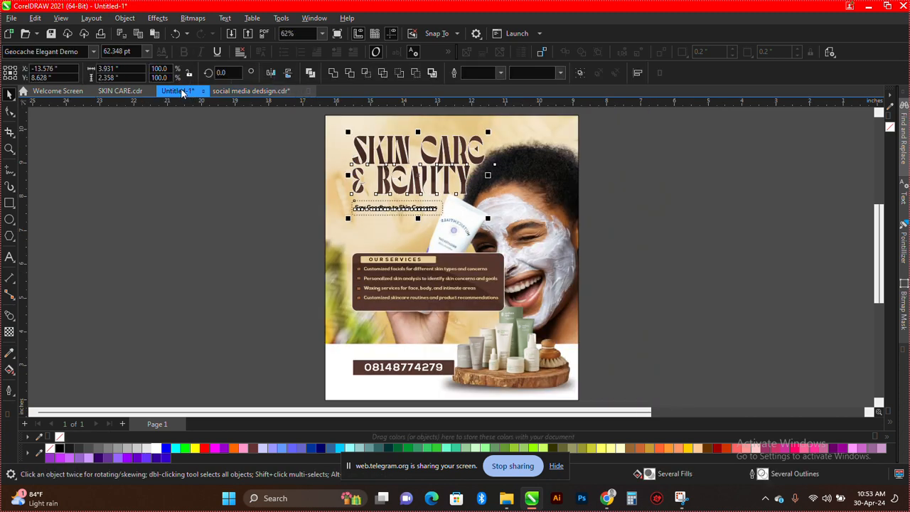
pyautogui.click(451, 274)
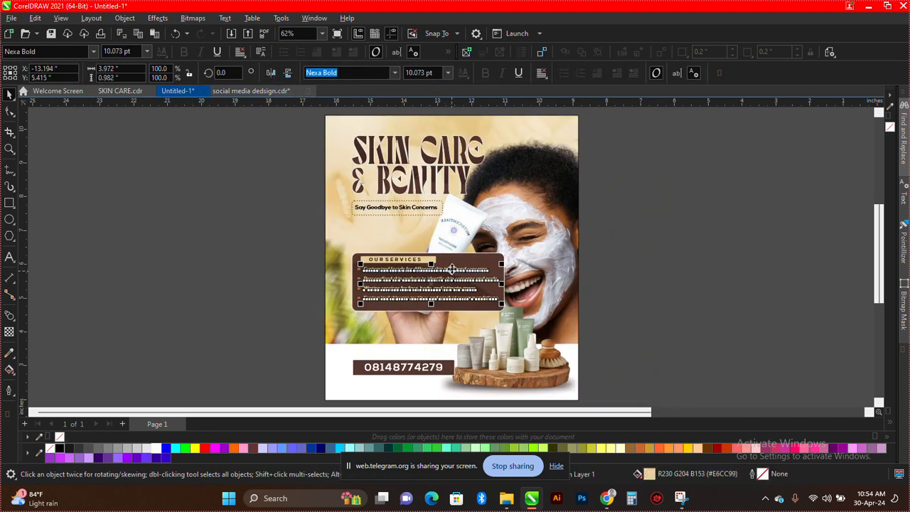
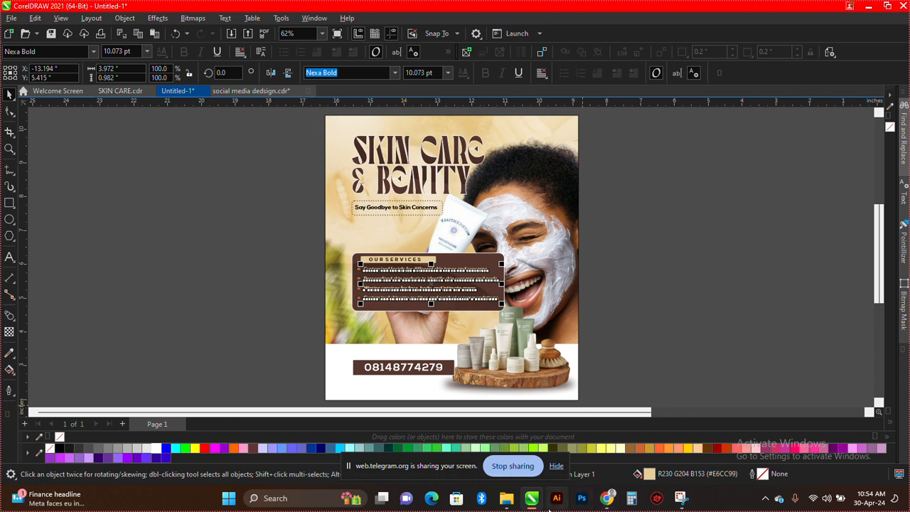
pyautogui.moveTo(508, 502)
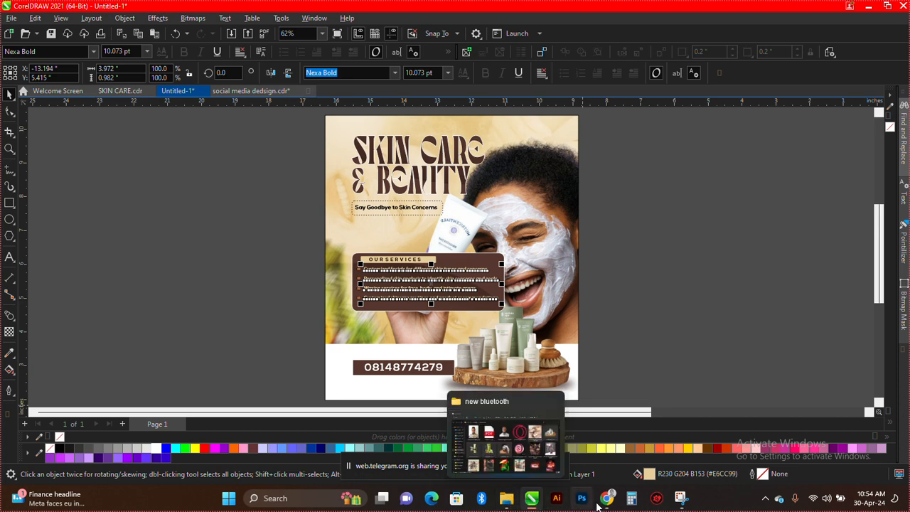
pyautogui.moveTo(616, 503)
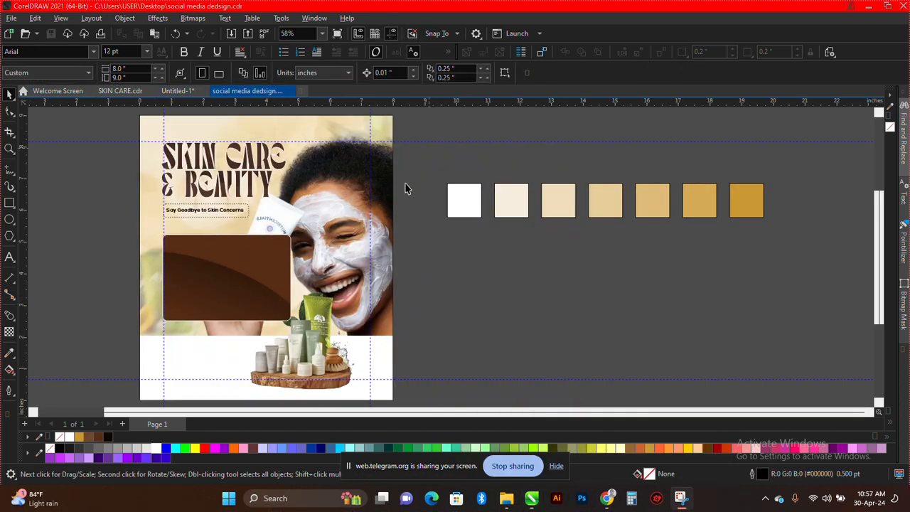
# Examine the brown panel's shading and its placement between the tagline and the product images on the poster
pyautogui.scroll(-2, 406, 189)
pyautogui.scroll(3, 172, 243)
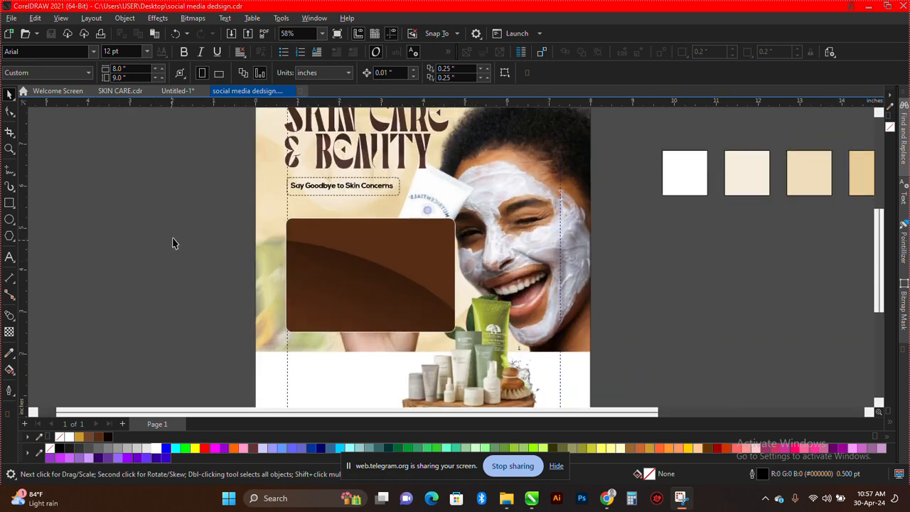
pyautogui.scroll(2, 212, 305)
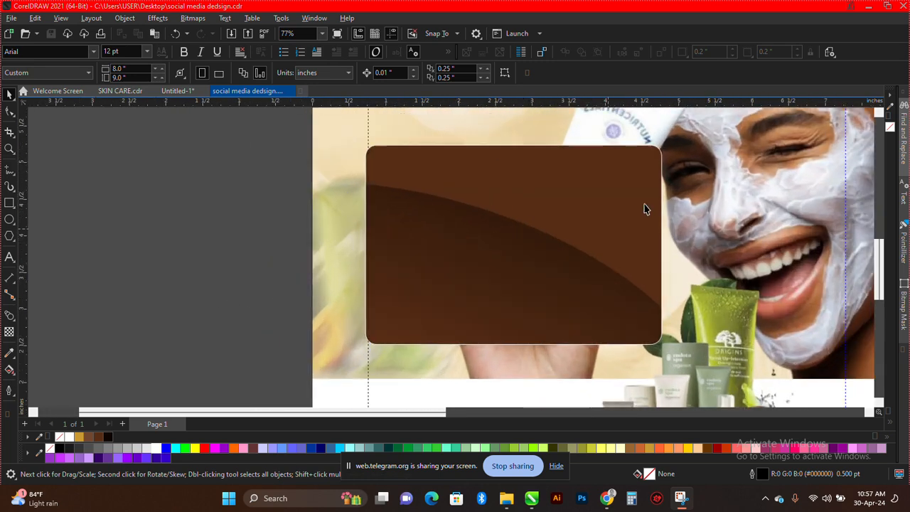
pyautogui.scroll(4, 517, 218)
pyautogui.scroll(-3, 442, 219)
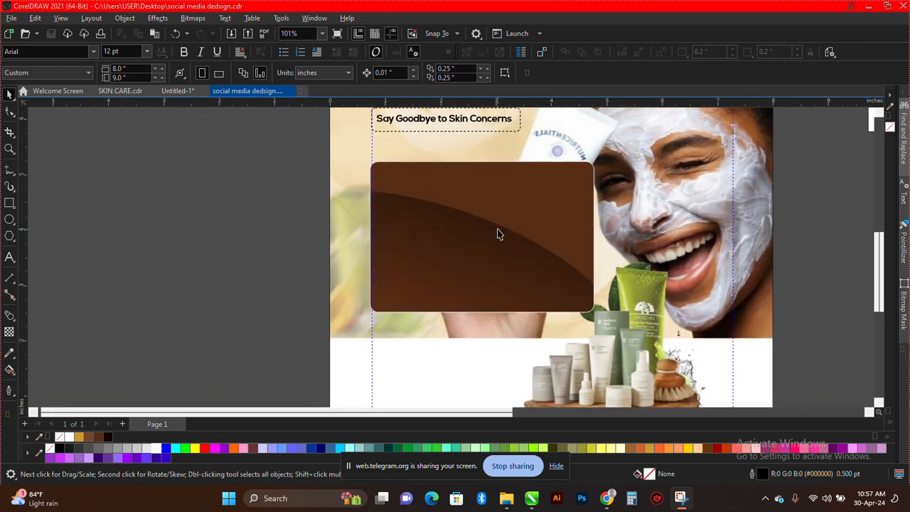
pyautogui.scroll(-2, 503, 225)
pyautogui.scroll(2, 557, 227)
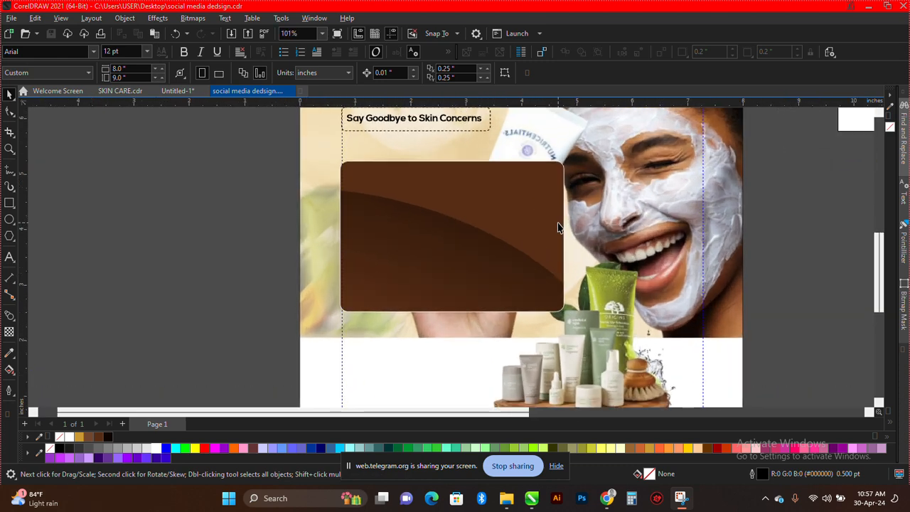
pyautogui.scroll(-3, 556, 228)
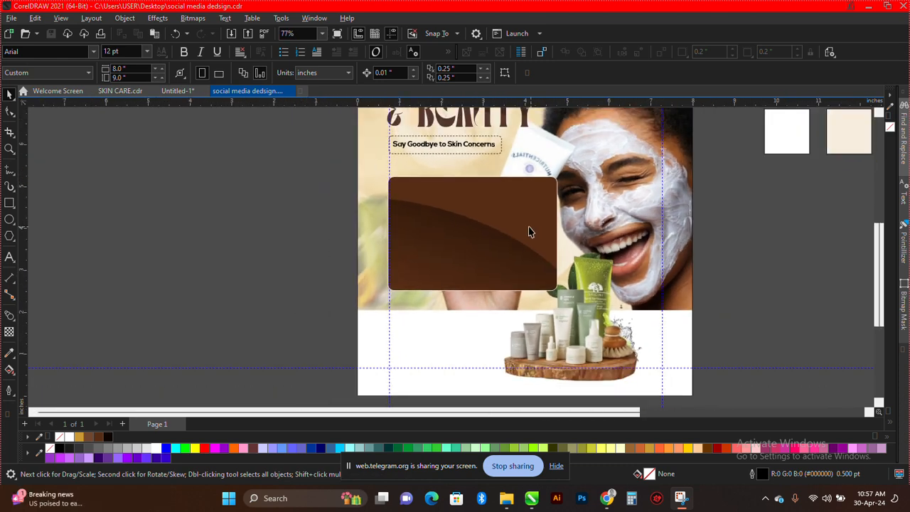
pyautogui.scroll(2, 512, 232)
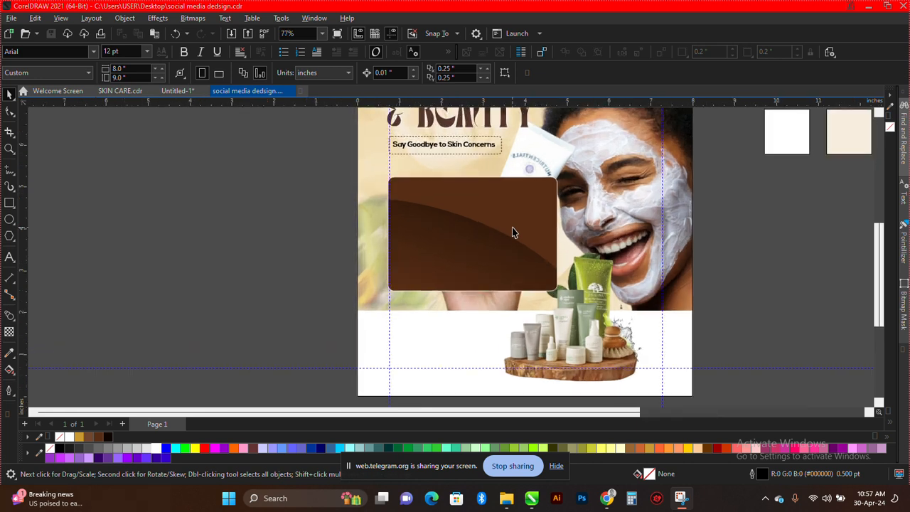
# Copy the OUR SERVICES heading and the bulleted services list from the reference design into the social media poster document
pyautogui.click(185, 91)
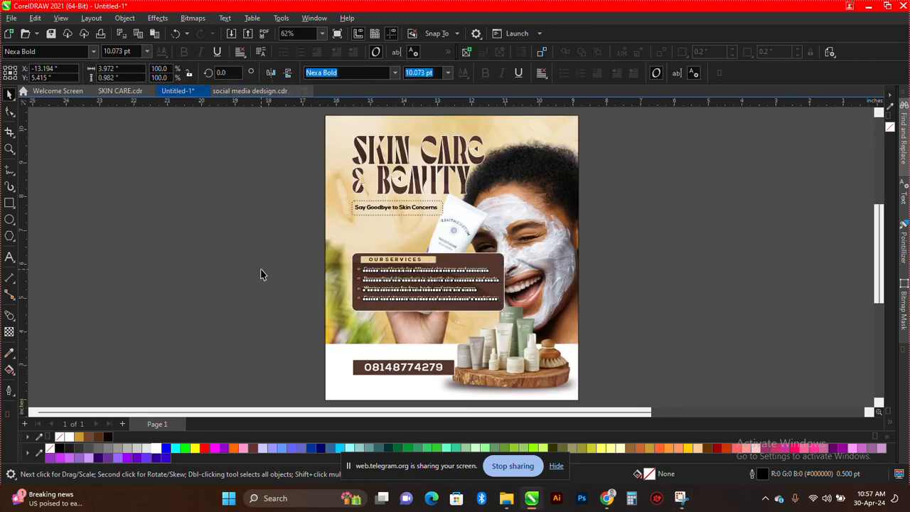
pyautogui.moveTo(293, 251); pyautogui.dragTo(522, 313)
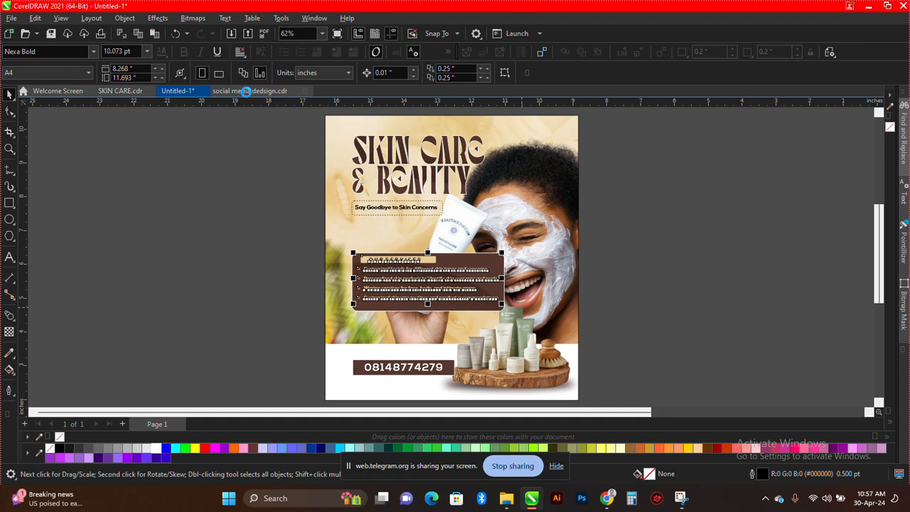
pyautogui.click(245, 91)
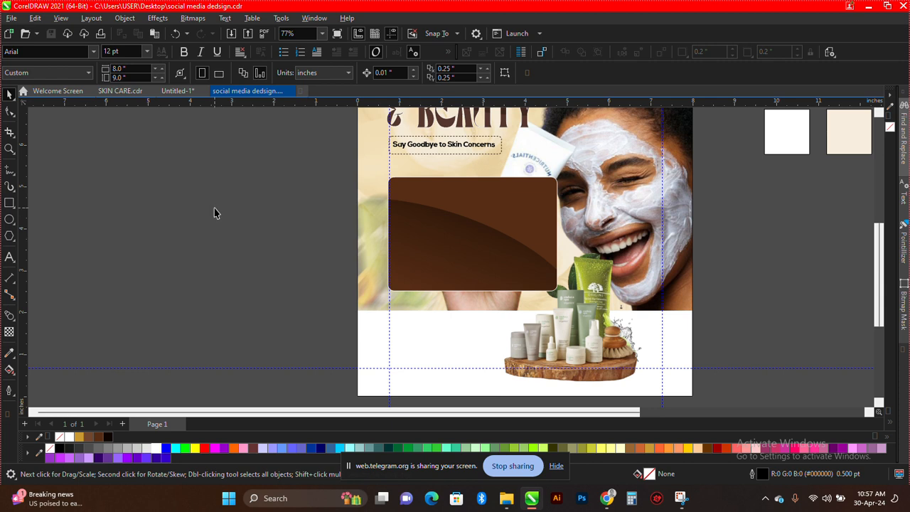
pyautogui.hotkey('ctrl', 'v')
pyautogui.press('F4')
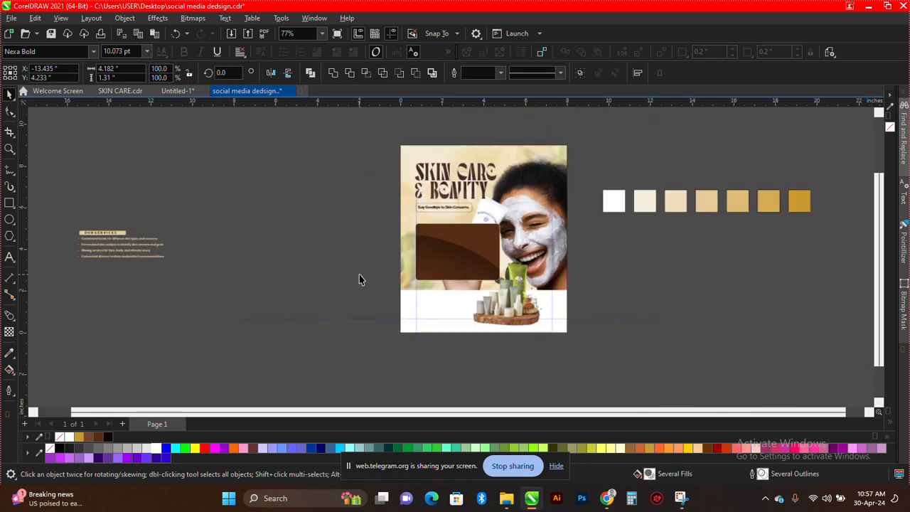
# Move the OUR SERVICES heading and bulleted services list beside the poster, at about X -2.57, Y 3.95 in
pyautogui.moveTo(128, 253); pyautogui.dragTo(354, 257)
pyautogui.scroll(3, 293, 238)
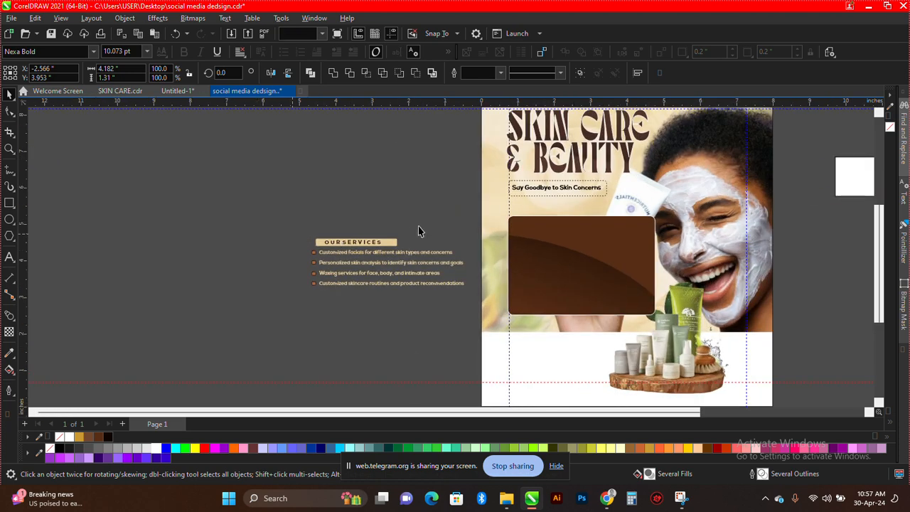
# Try the Space Frigate font on the services list text
pyautogui.click(382, 248)
pyautogui.scroll(2, 413, 248)
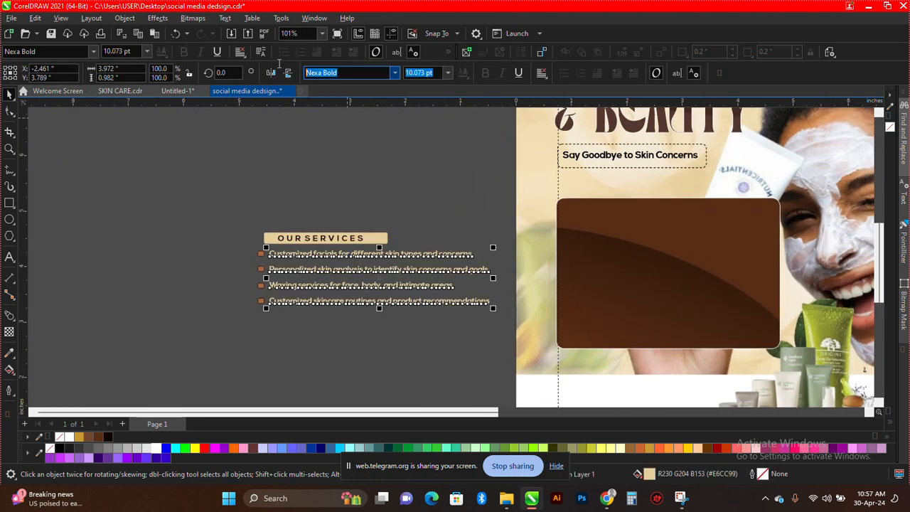
pyautogui.write('s')
pyautogui.write('pace Frigate')
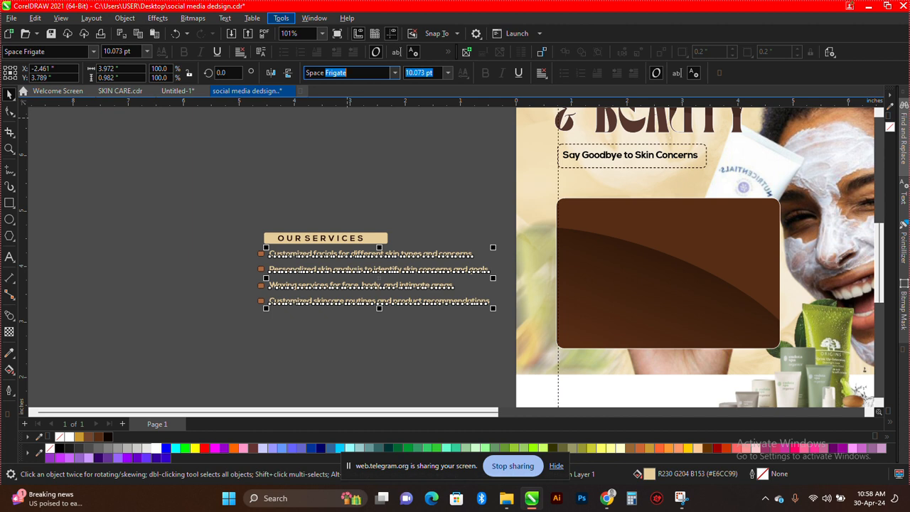
pyautogui.press('Return')
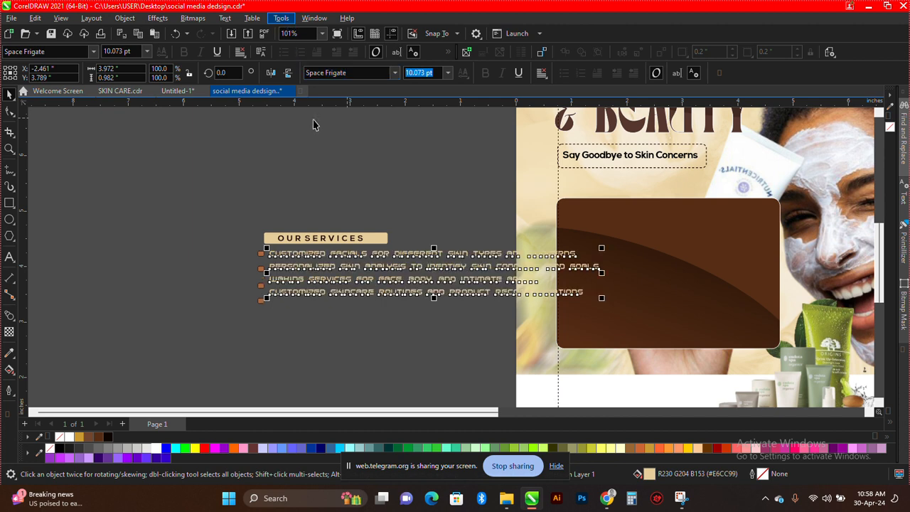
pyautogui.click(407, 213)
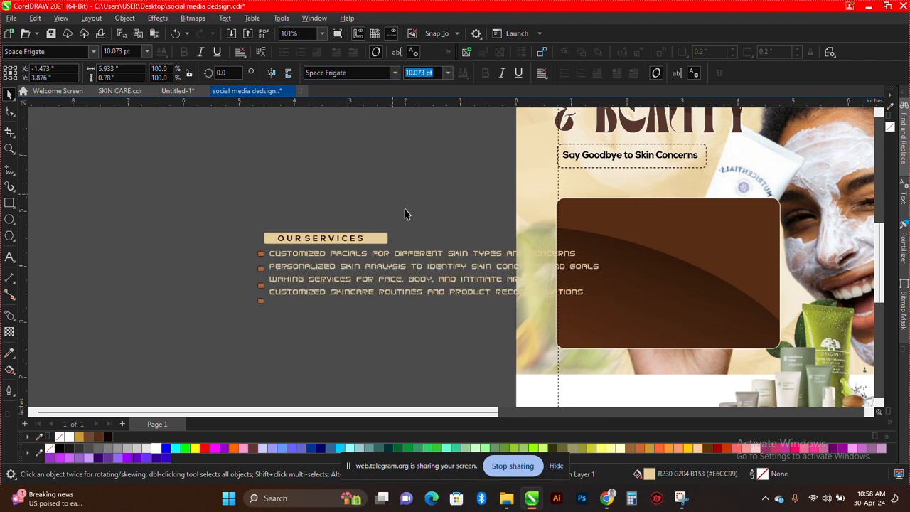
# Set the services list's font to Space Grotesk Bold
pyautogui.click(404, 253)
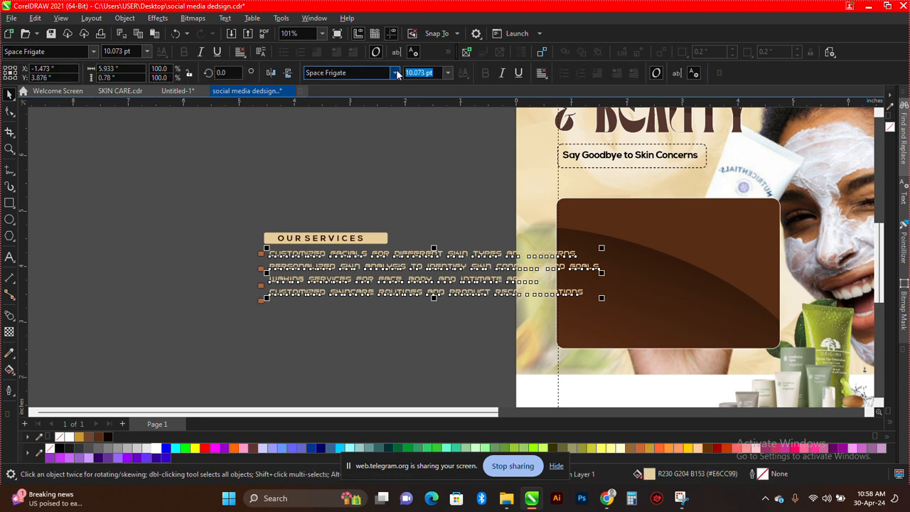
pyautogui.click(397, 74)
pyautogui.click(395, 74)
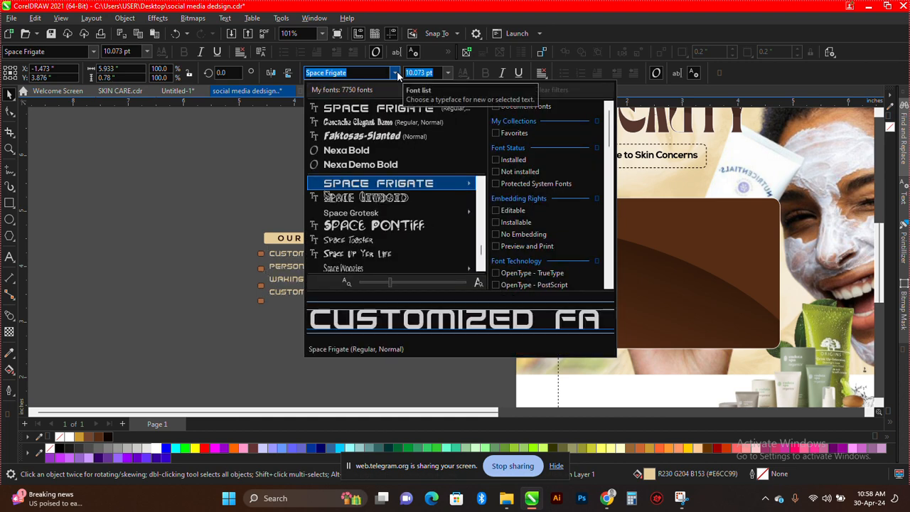
pyautogui.scroll(1, 364, 206)
pyautogui.scroll(1, 364, 207)
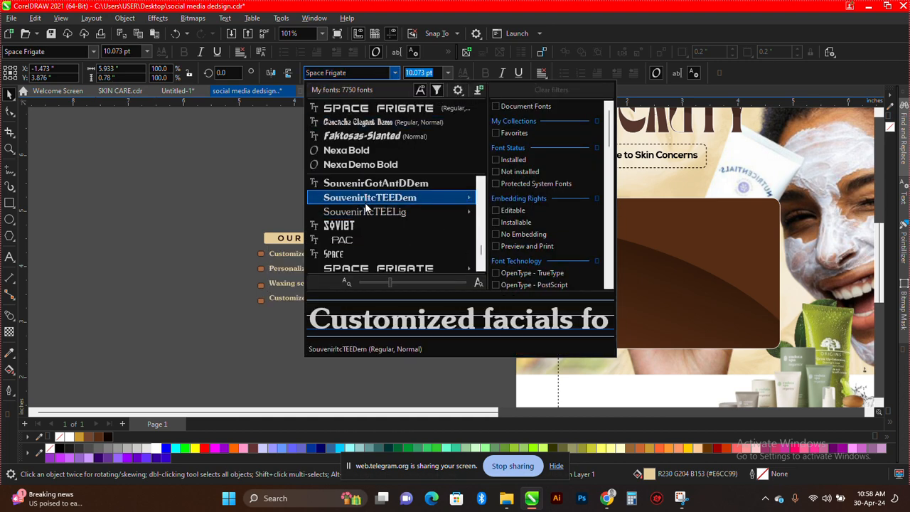
pyautogui.scroll(-2, 366, 214)
pyautogui.moveTo(368, 219)
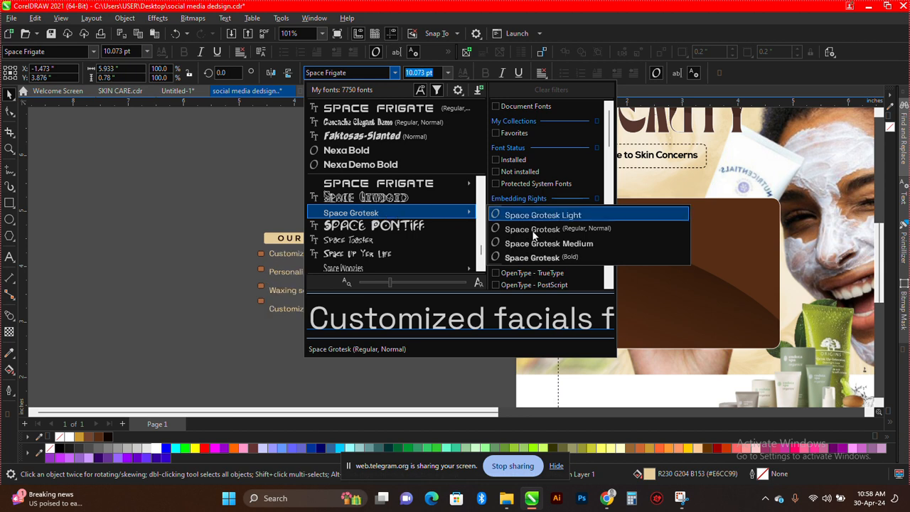
pyautogui.click(559, 254)
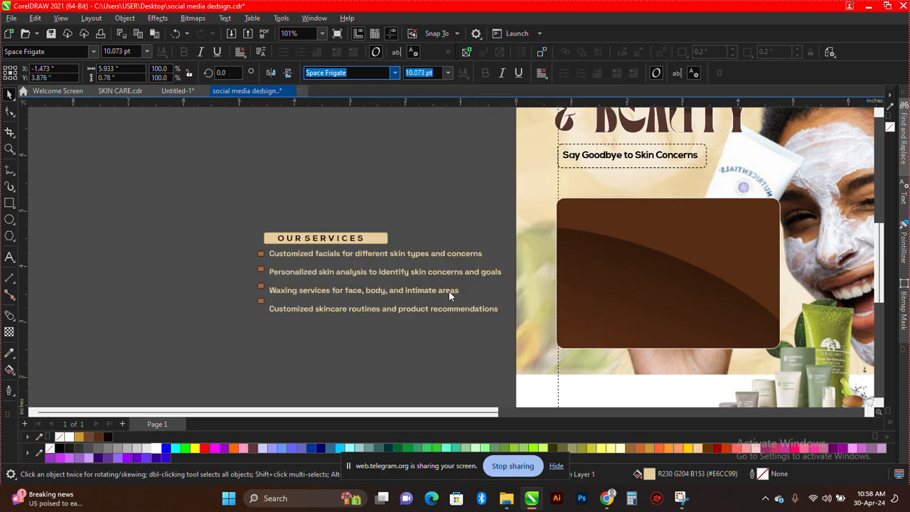
# Place the services list on the brown panel, at about X 3.19, Y 4.02 in
pyautogui.scroll(-1, 389, 251)
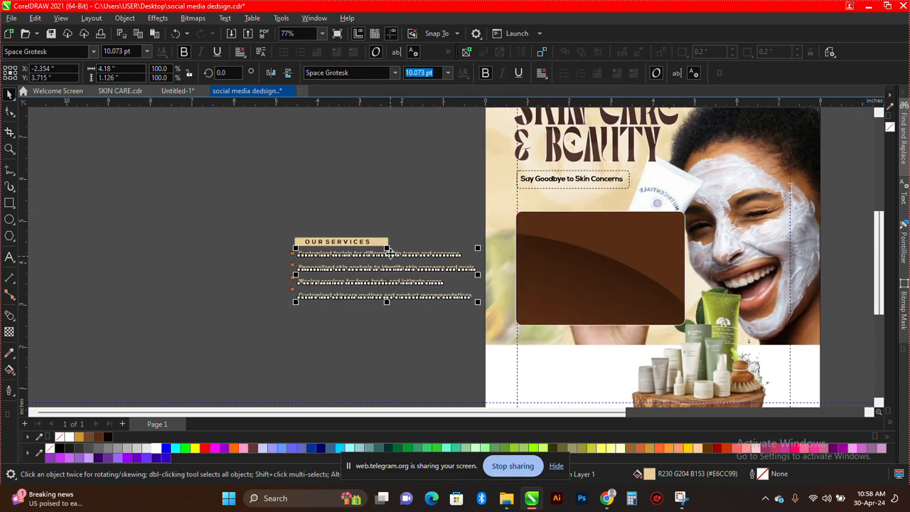
pyautogui.moveTo(390, 252); pyautogui.dragTo(625, 242)
pyautogui.scroll(4, 696, 274)
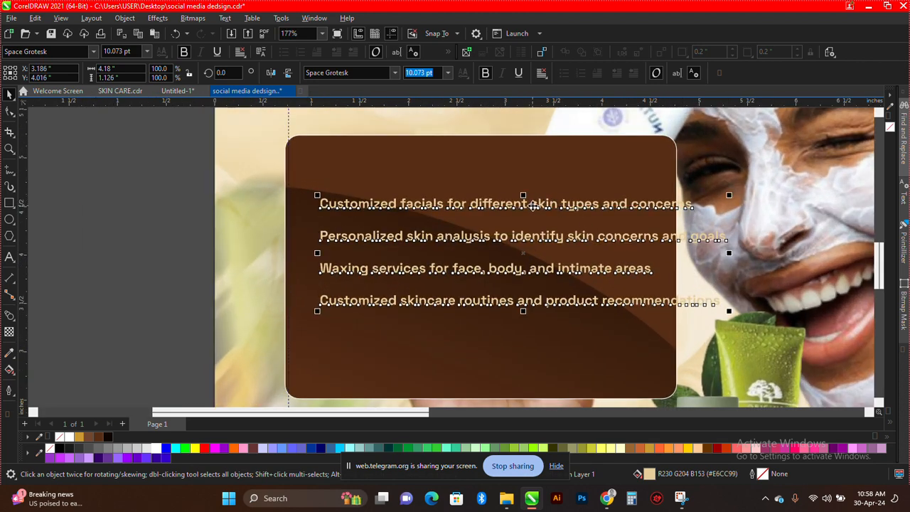
# Break the first two services after "different" and "identify", and insert a blank line between all four services
pyautogui.doubleClick(532, 205)
pyautogui.press('Return')
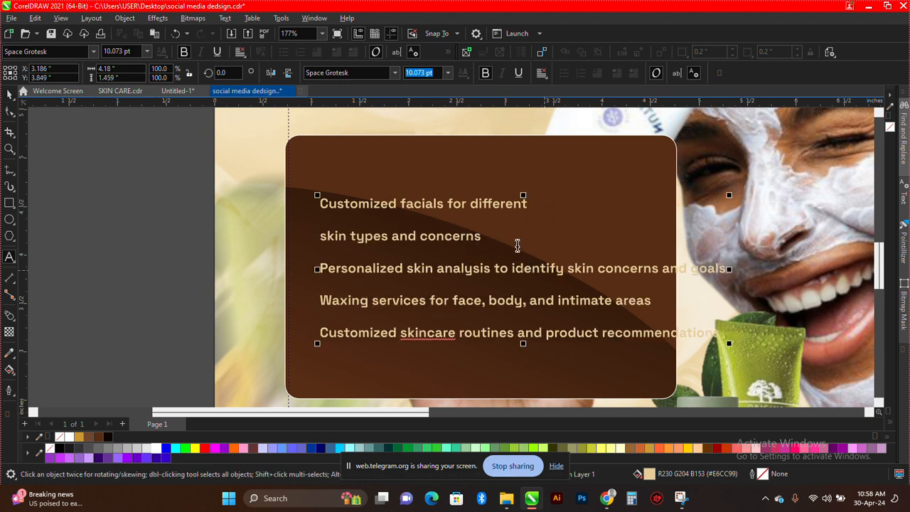
pyautogui.click(517, 242)
pyautogui.press('Return')
pyautogui.press('Escape')
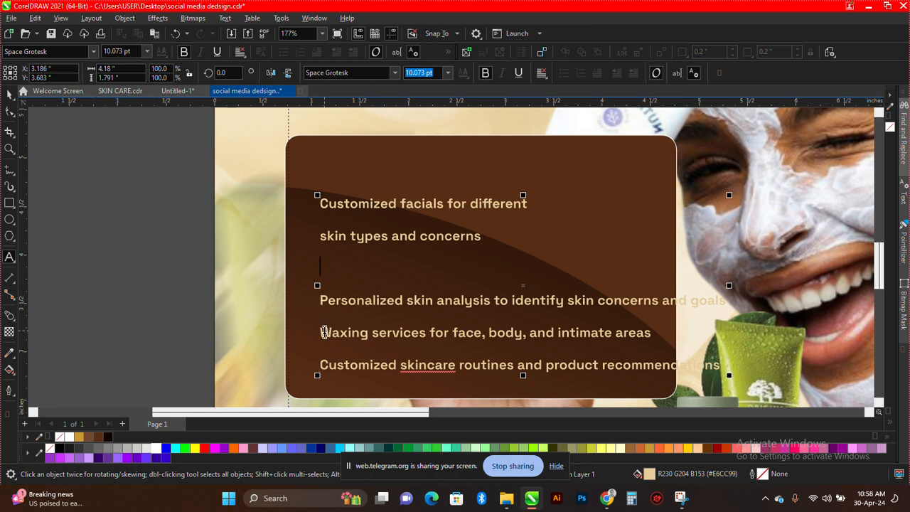
pyautogui.press('Return')
pyautogui.scroll(-1, 419, 217)
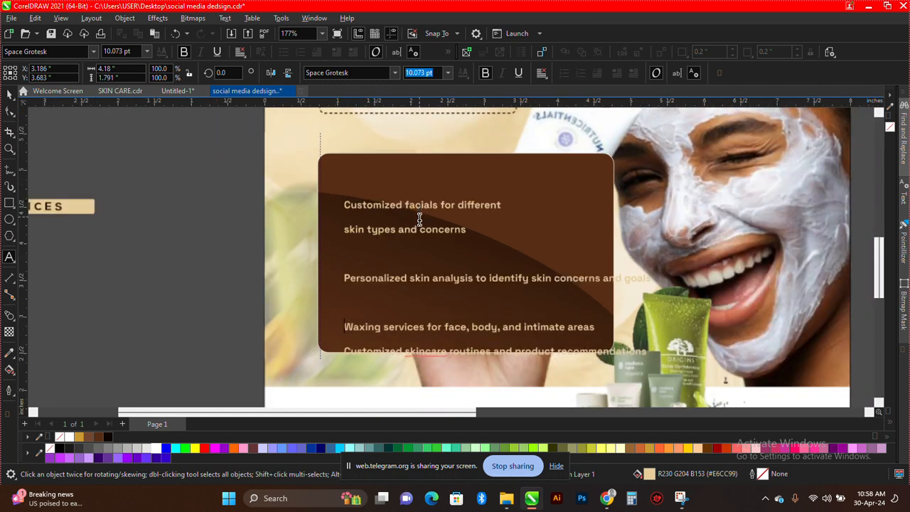
pyautogui.click(346, 351)
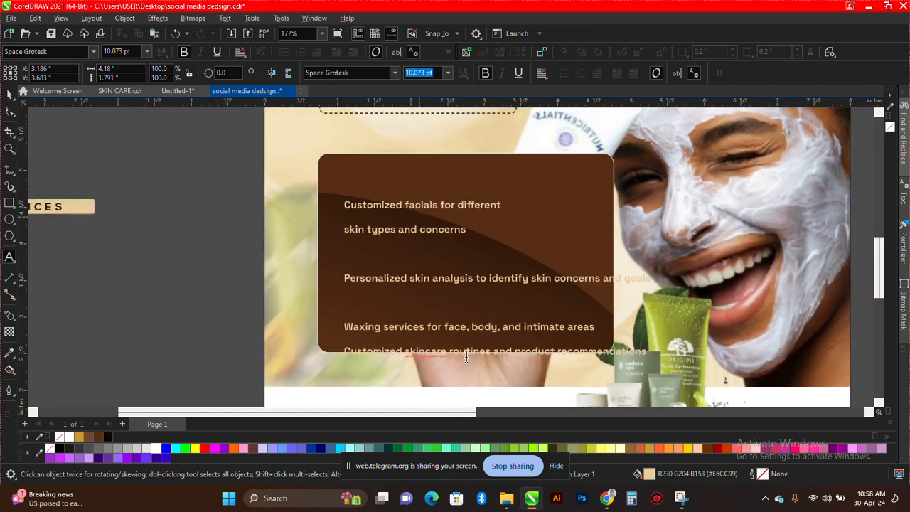
pyautogui.press('Return')
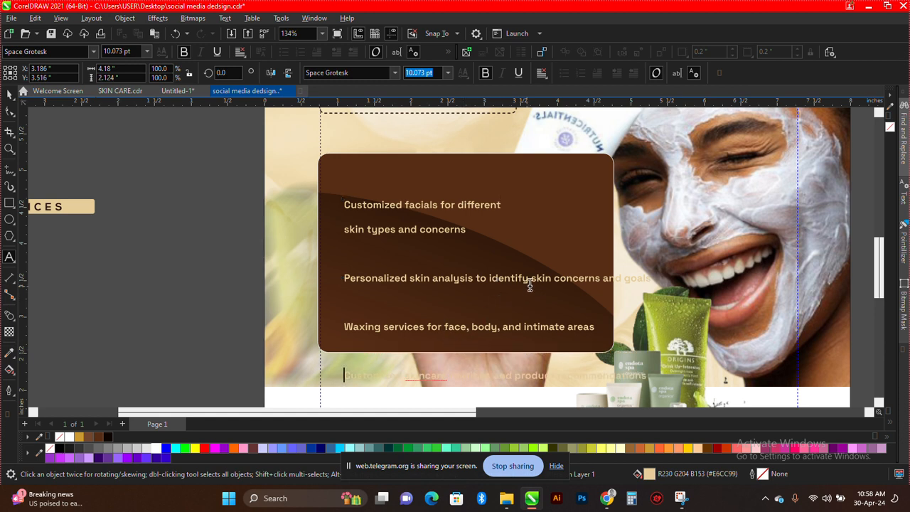
pyautogui.press('Return')
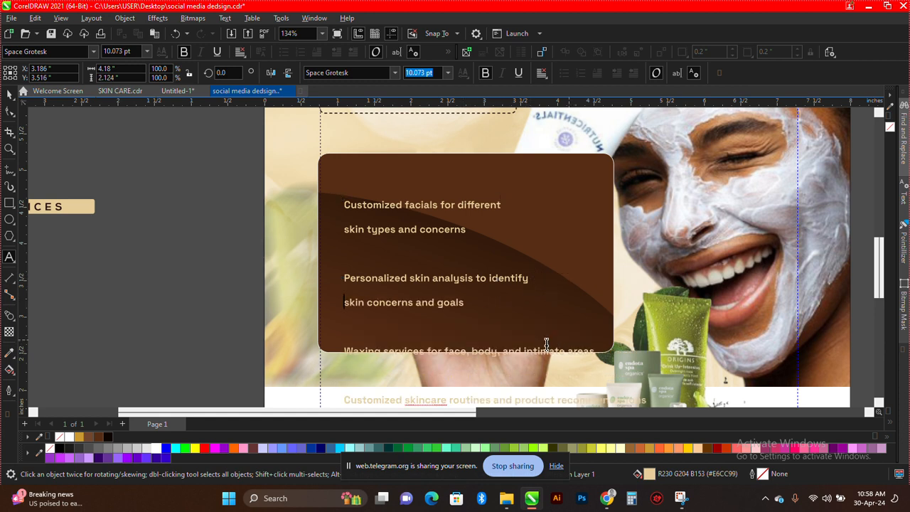
# Break the third service onto a new line after "body," and the fourth after "routines and"
pyautogui.click(504, 350)
pyautogui.press('Return')
pyautogui.scroll(-1, 519, 356)
pyautogui.scroll(1, 517, 366)
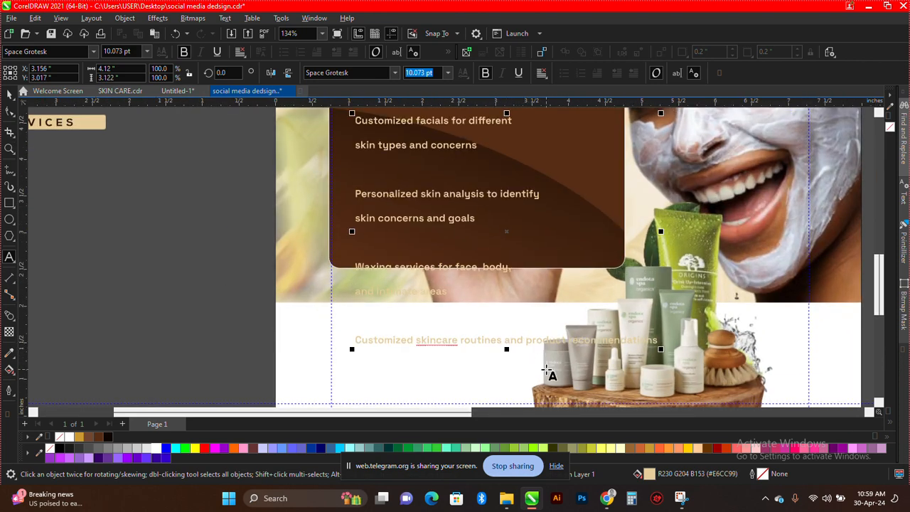
pyautogui.click(525, 340)
pyautogui.press('Return')
pyautogui.scroll(-1, 458, 305)
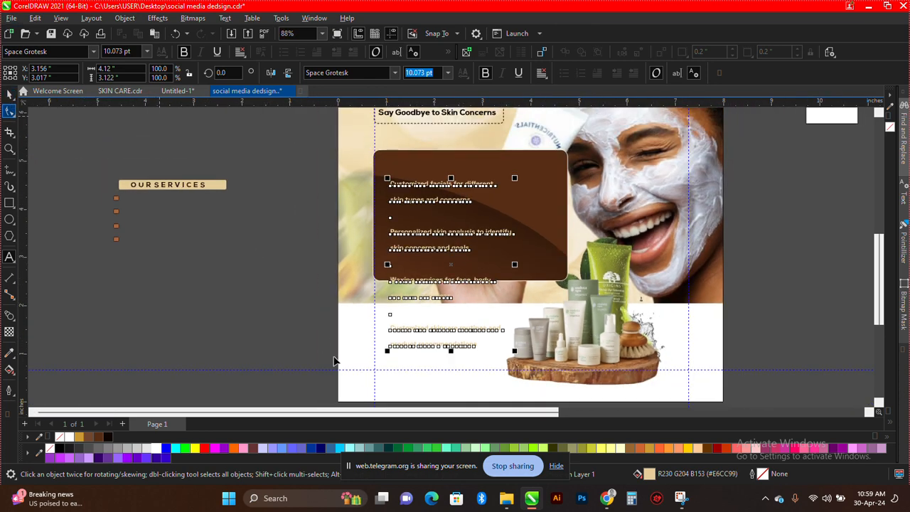
# Tighten the services list's line spacing and enlarge it to about 13 pt, positioned within the brown panel at about X 2.69, Y 3.72 in
pyautogui.moveTo(387, 334); pyautogui.dragTo(392, 251)
pyautogui.press('F10')
pyautogui.press('space')
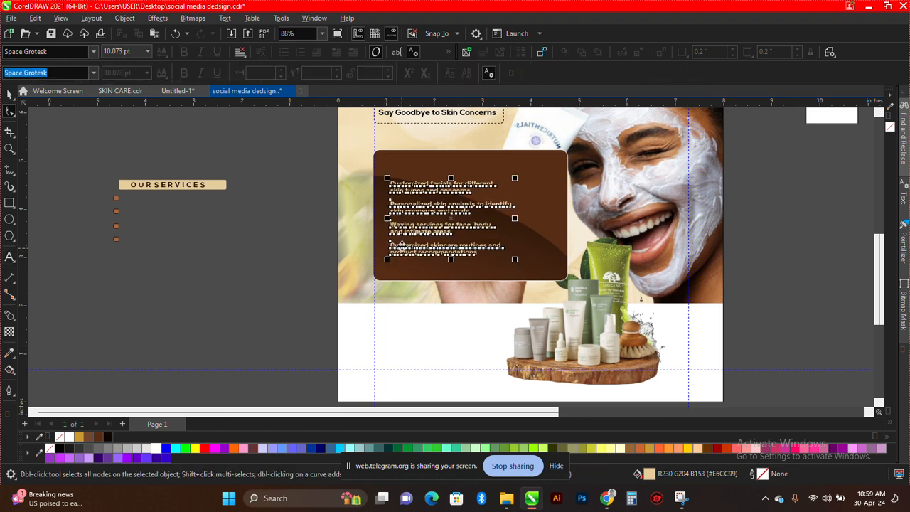
pyautogui.scroll(3, 471, 215)
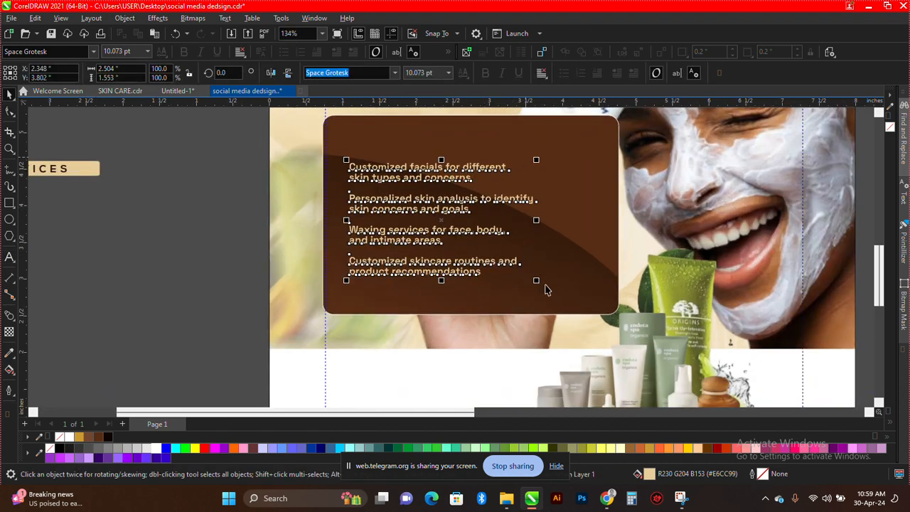
pyautogui.moveTo(537, 282); pyautogui.dragTo(601, 322)
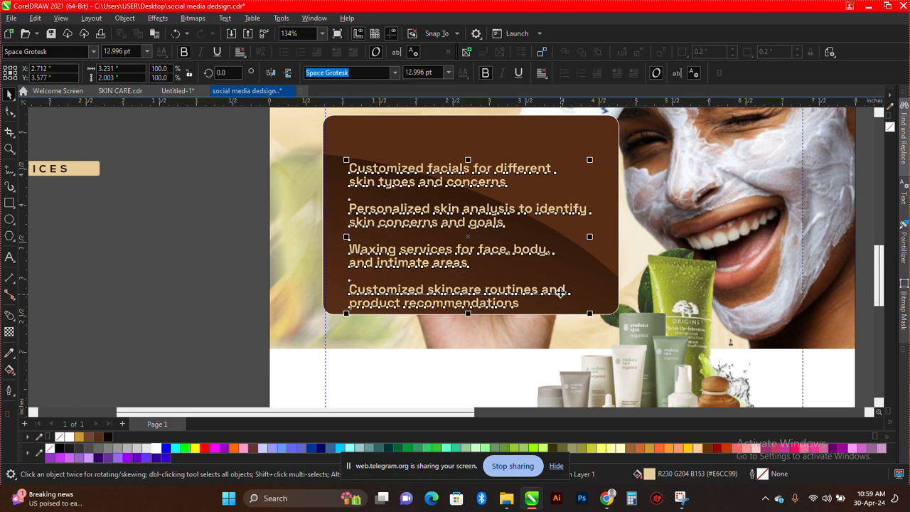
pyautogui.moveTo(545, 288); pyautogui.dragTo(542, 284)
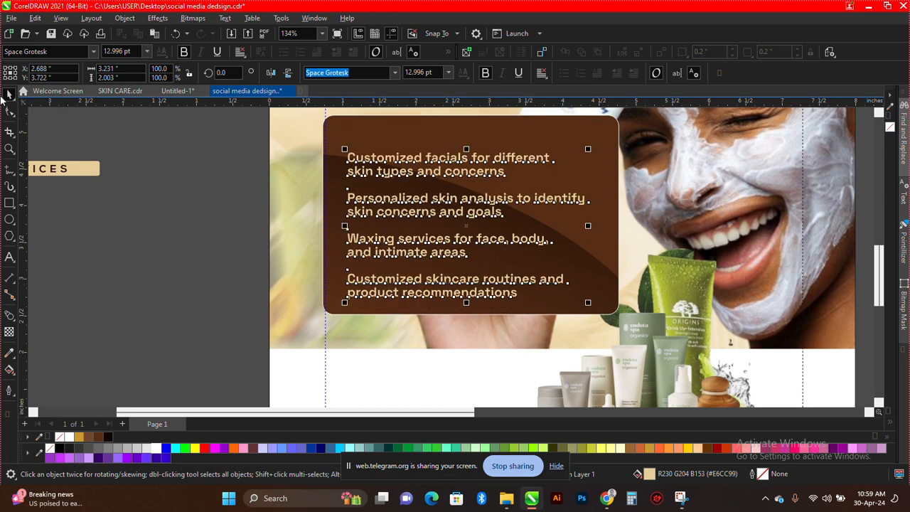
# Tighten the services list's line spacing further and enlarge it to about 14.3 pt, placed at about X 2.80, Y 3.75 in
pyautogui.click(9, 111)
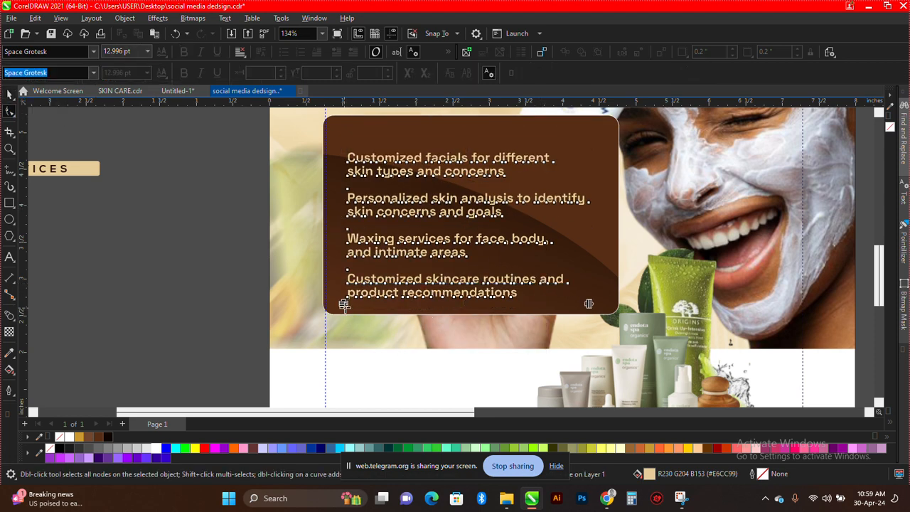
pyautogui.moveTo(344, 306); pyautogui.dragTo(349, 271)
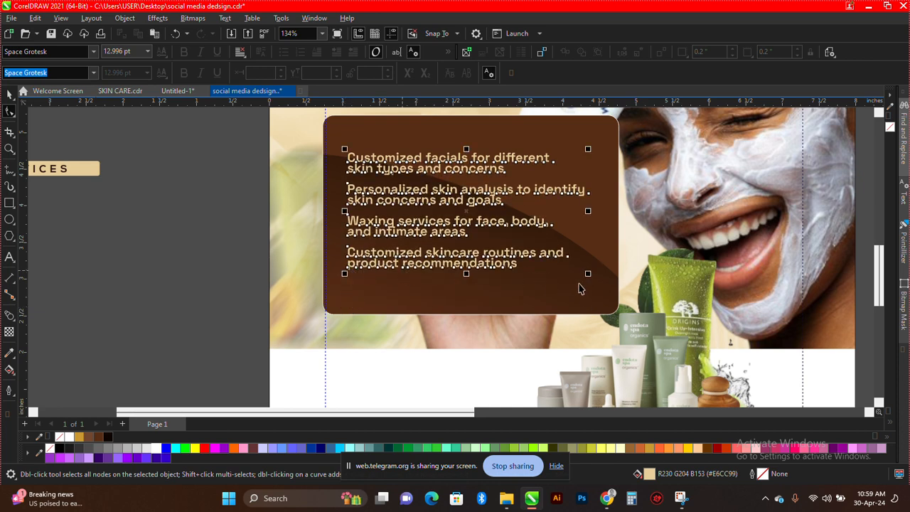
pyautogui.press('space')
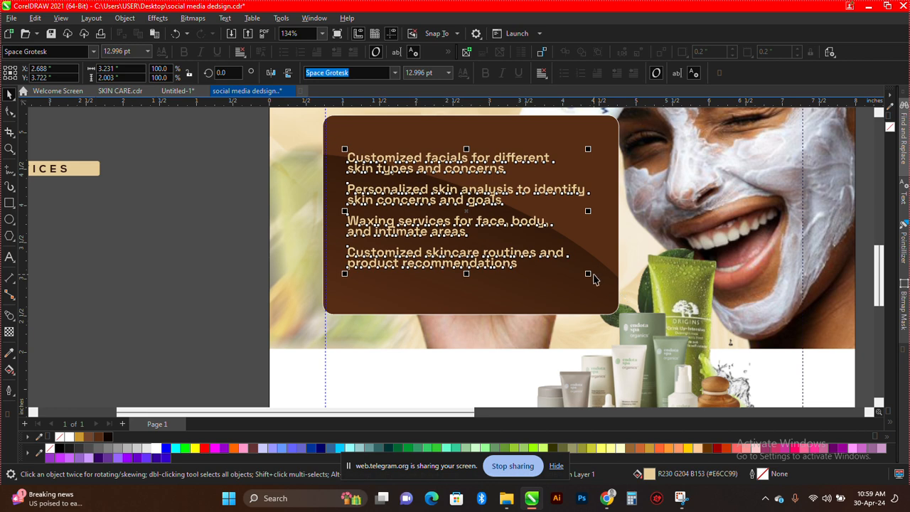
pyautogui.moveTo(593, 275); pyautogui.dragTo(609, 294)
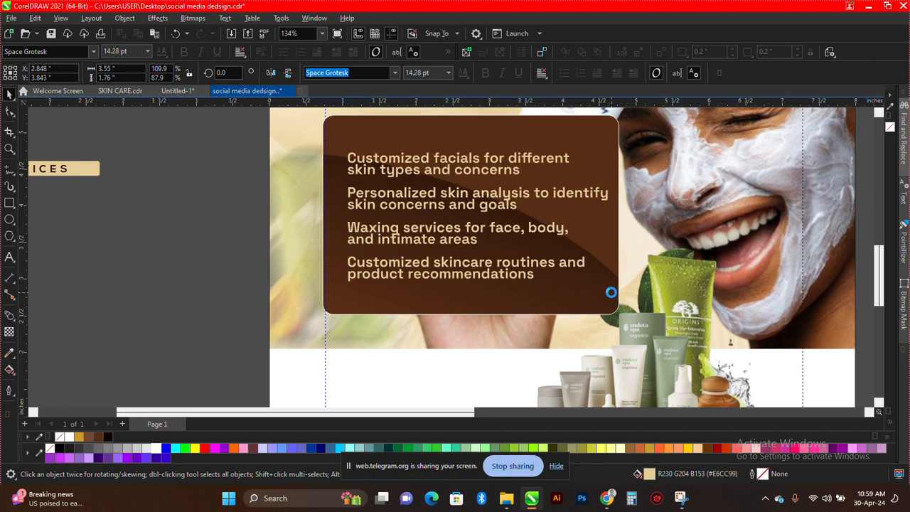
pyautogui.moveTo(554, 266); pyautogui.dragTo(550, 274)
pyautogui.scroll(-2, 550, 274)
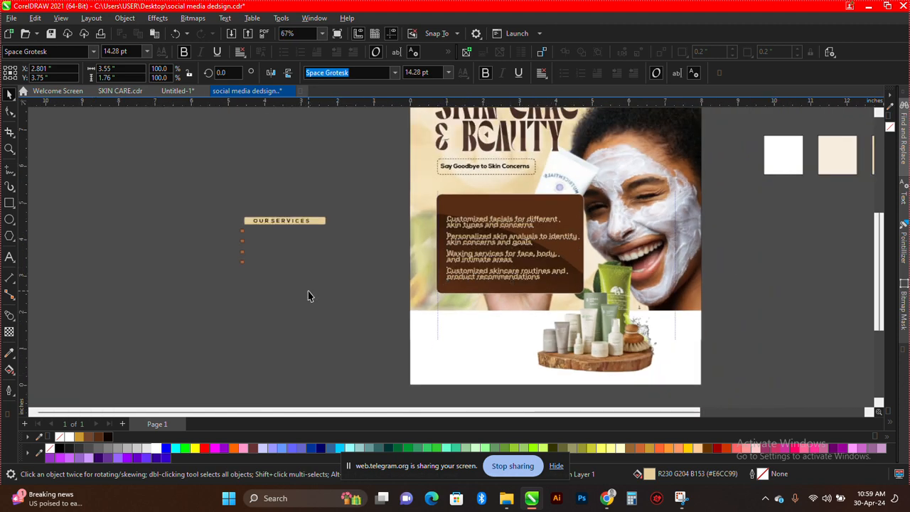
# Check the services list's fit inside the brown panel in a full-screen preview of the poster
pyautogui.click(672, 235)
pyautogui.hotkey('shift', 'F2')
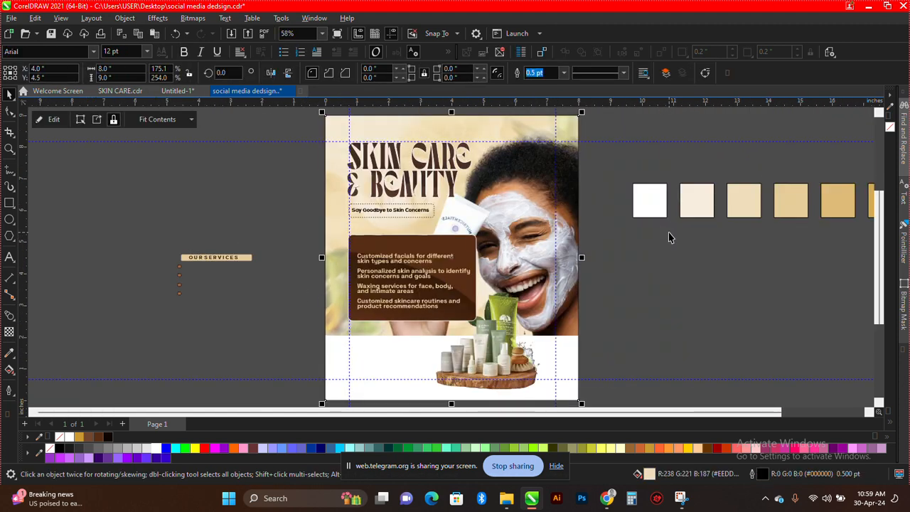
pyautogui.press('F9')
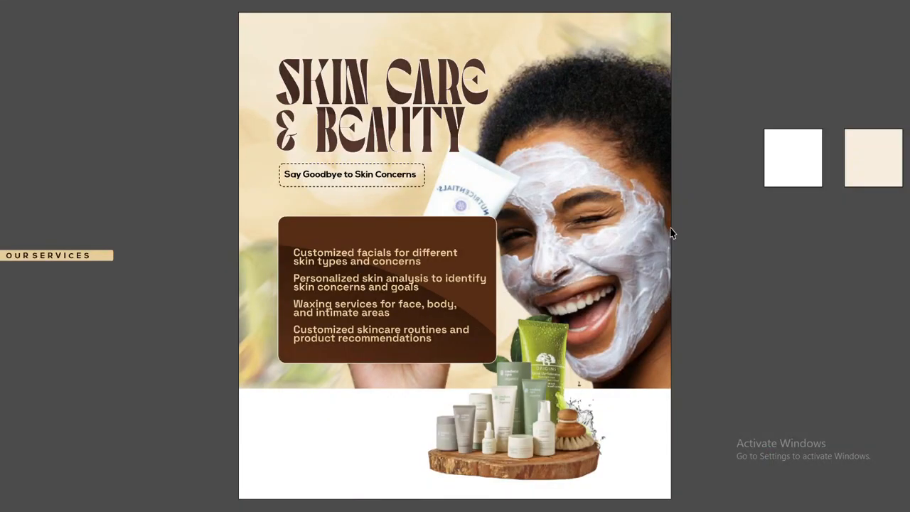
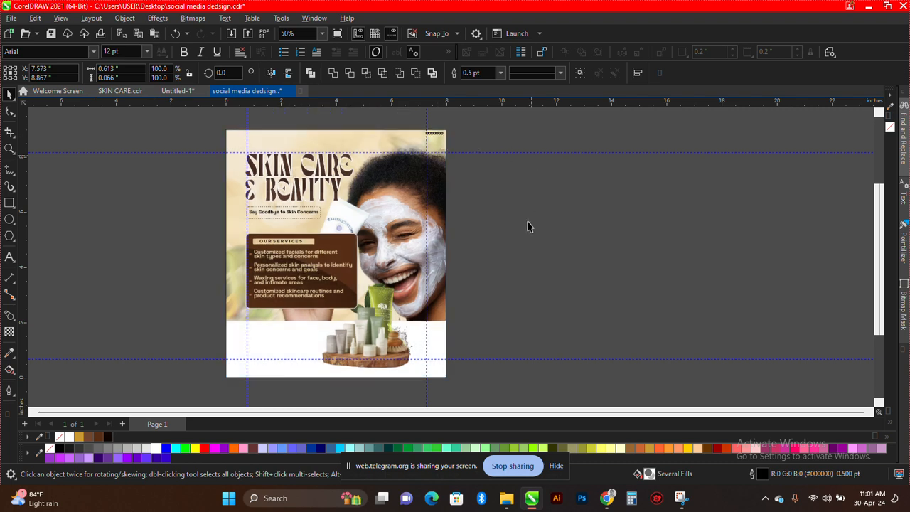
# Review the whole poster full-screen, including the OUR SERVICES heading, bullets and the small row of shapes in the upper-right corner
pyautogui.click(532, 246)
pyautogui.hotkey('shift', 'F4')
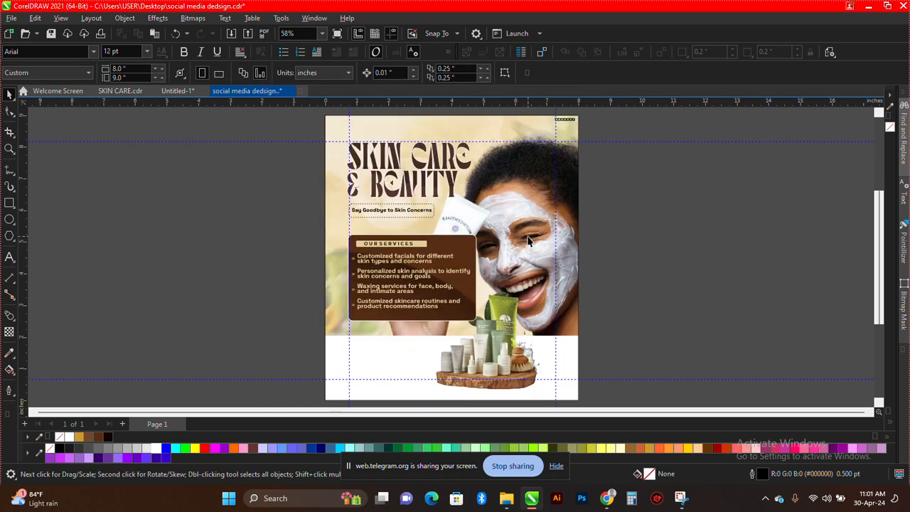
pyautogui.press('F9')
pyautogui.press('Escape')
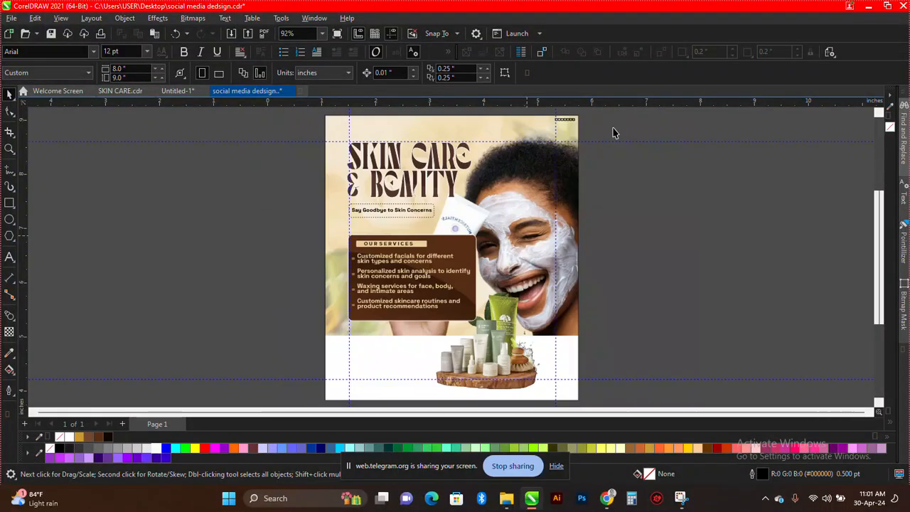
# Remove the outline from the small row of squares in the poster's upper-right corner and check it in a full-screen preview
pyautogui.moveTo(589, 128); pyautogui.dragTo(537, 112)
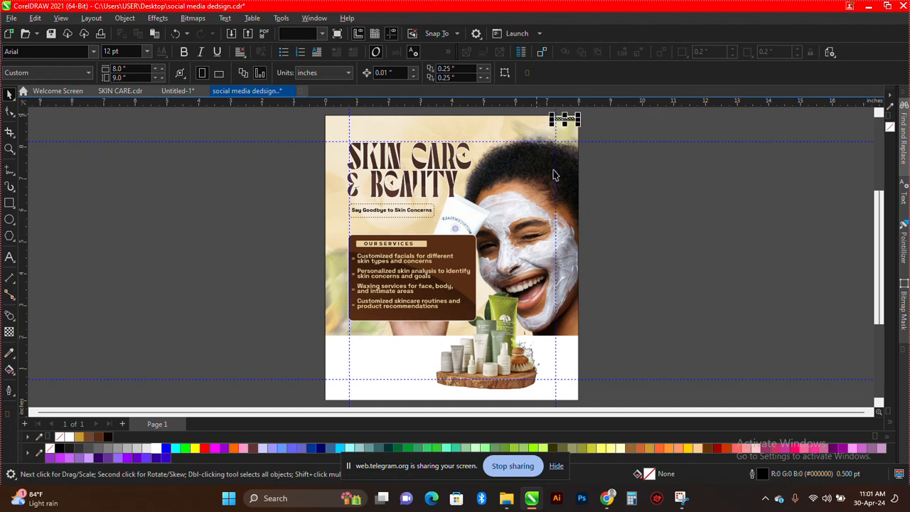
pyautogui.rightClick(58, 438)
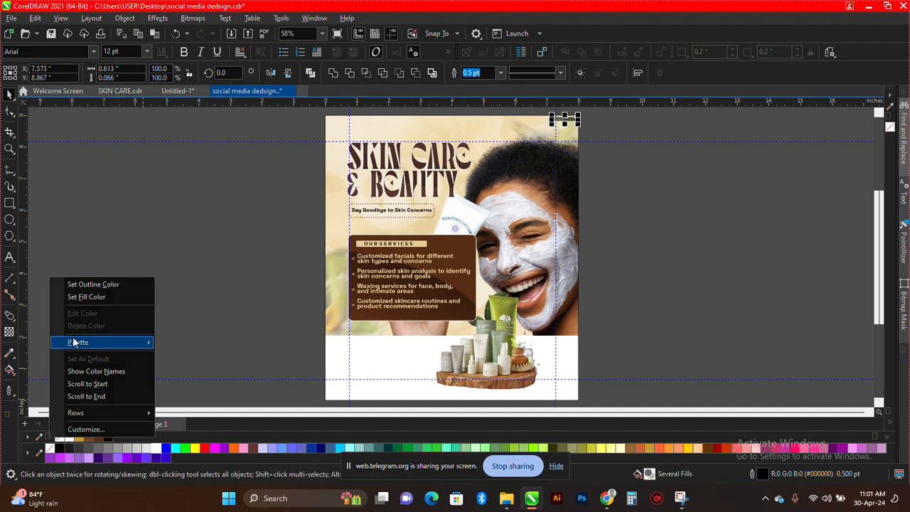
pyautogui.click(89, 283)
pyautogui.click(117, 225)
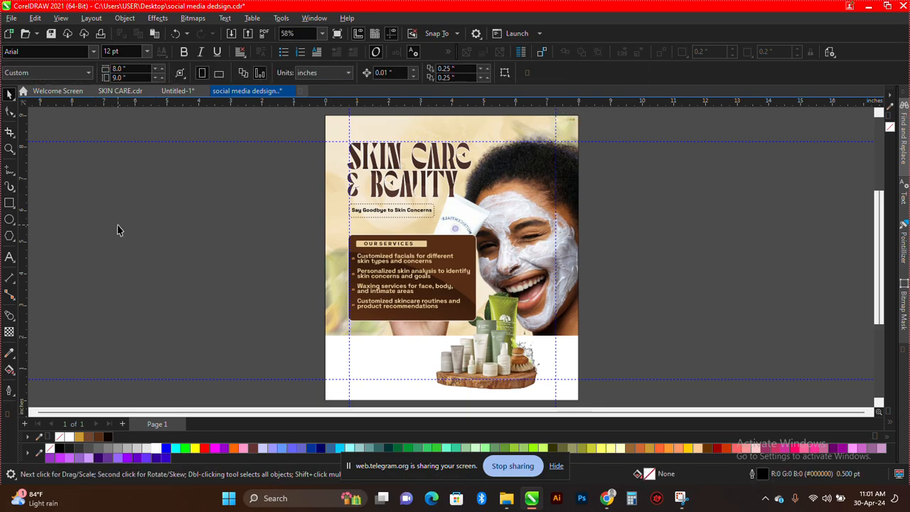
pyautogui.press('F9')
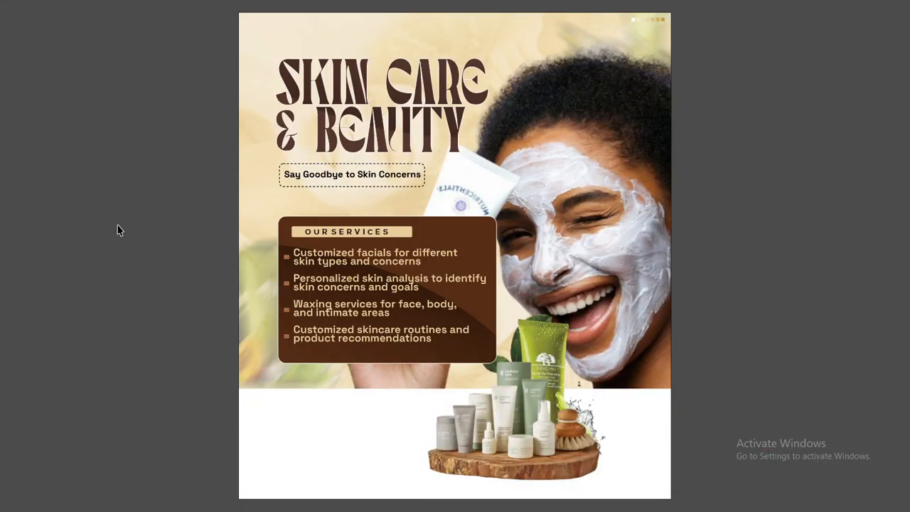
pyautogui.press('Escape')
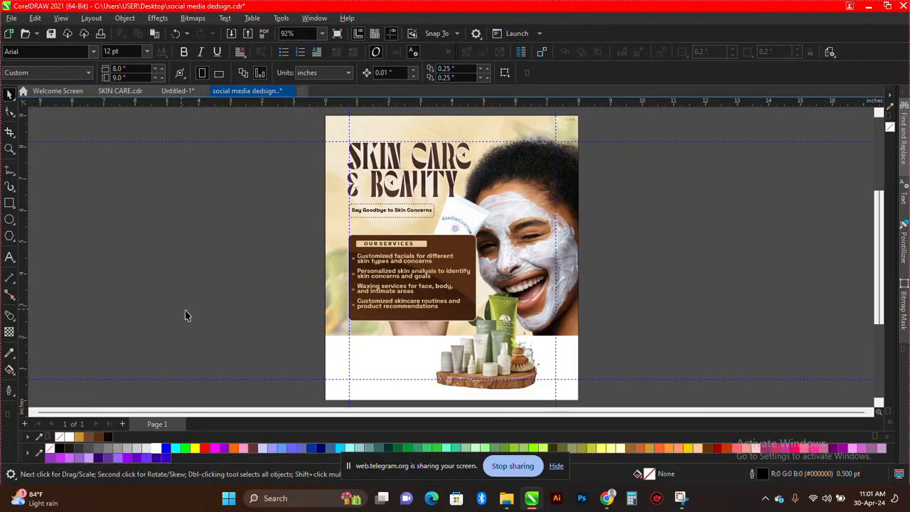
# Draw two stacked rectangles below the services panel from the left margin guide, about 2.59 × 0.57 in and 2.63 × 0.64 in
pyautogui.click(9, 203)
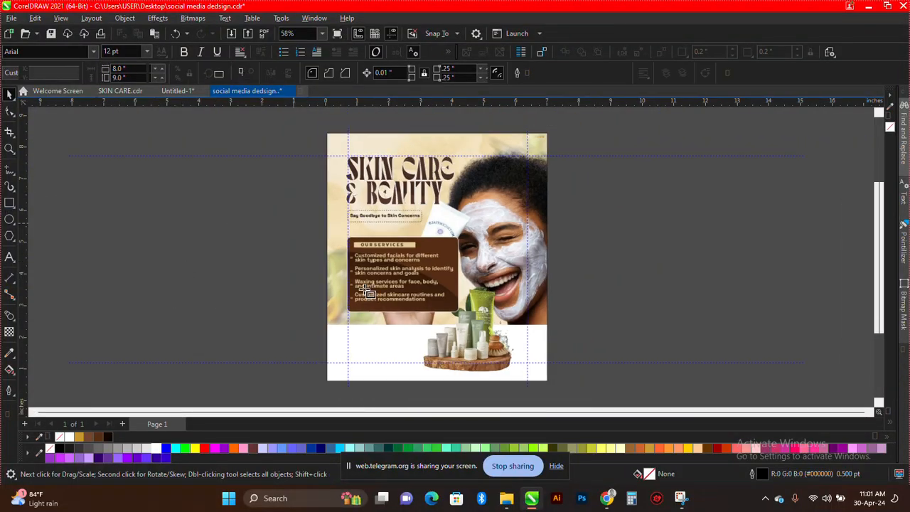
pyautogui.scroll(3, 370, 341)
pyautogui.scroll(3, 350, 332)
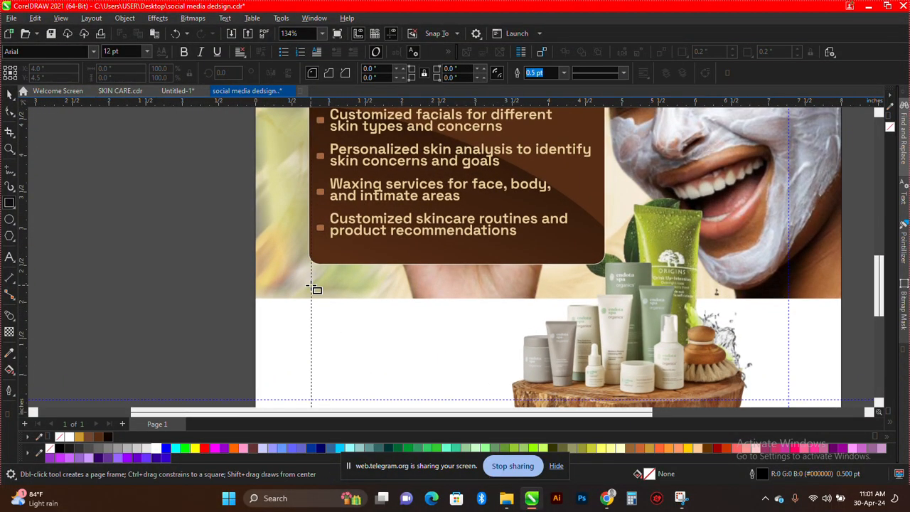
pyautogui.moveTo(311, 285)
pyautogui.mouseDown()
pyautogui.moveTo(518, 335)
pyautogui.moveTo(500, 327)
pyautogui.mouseUp()
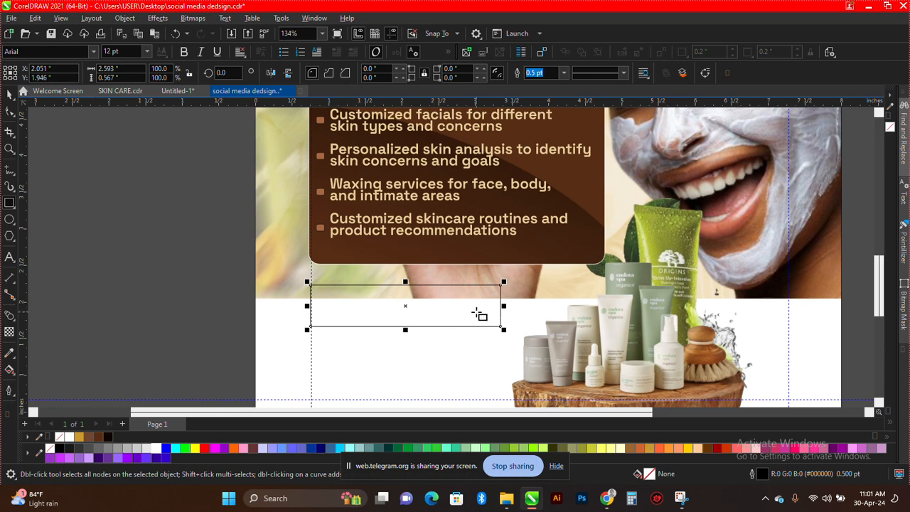
pyautogui.scroll(-2, 462, 297)
pyautogui.scroll(2, 424, 356)
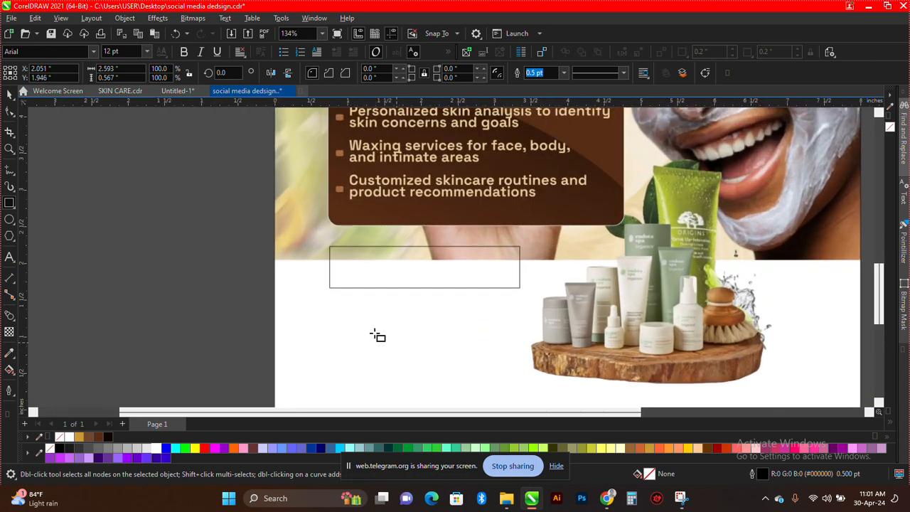
pyautogui.moveTo(330, 313); pyautogui.dragTo(524, 361)
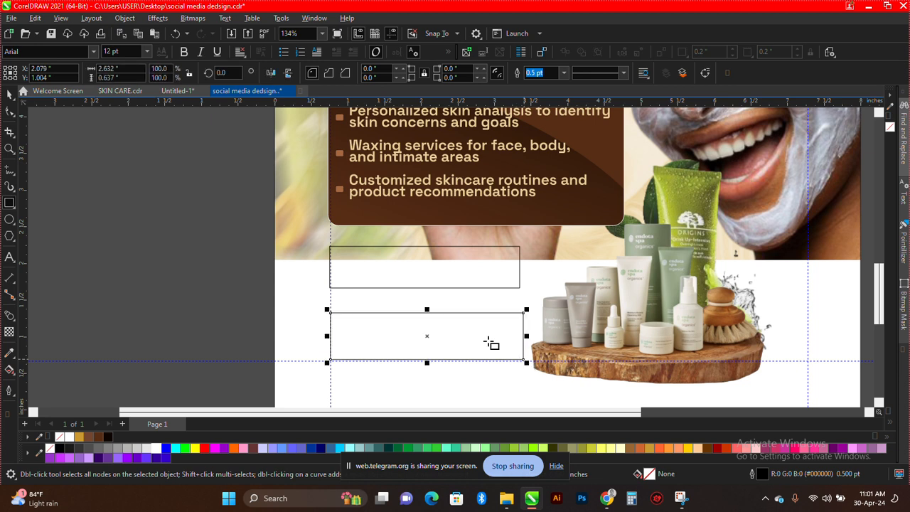
# Give the lower rectangle a dark brown fill, corners rounded to about 0.062 in and a white outline
pyautogui.press('space')
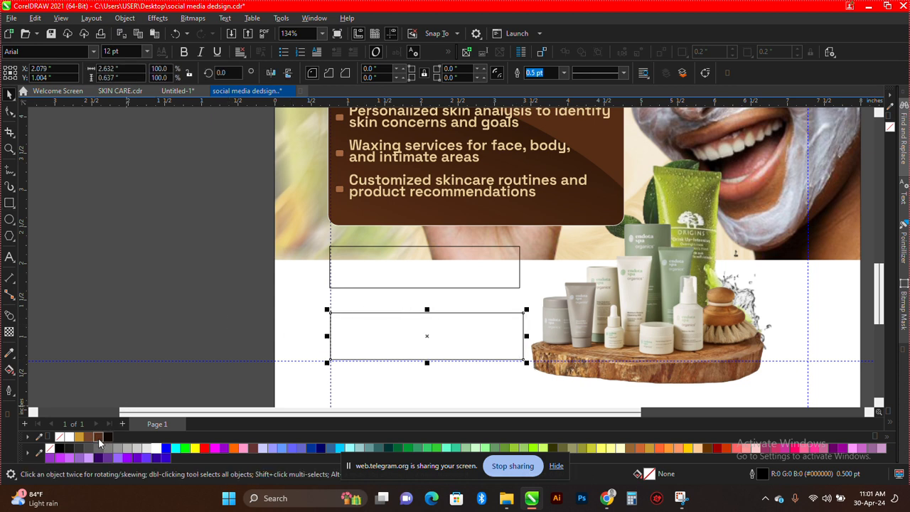
pyautogui.click(99, 438)
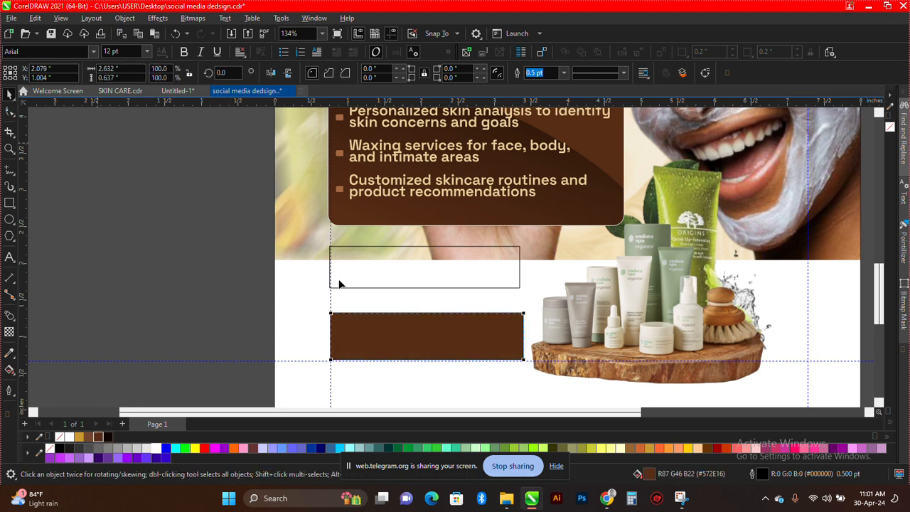
pyautogui.press('F10')
pyautogui.moveTo(333, 314); pyautogui.dragTo(345, 322)
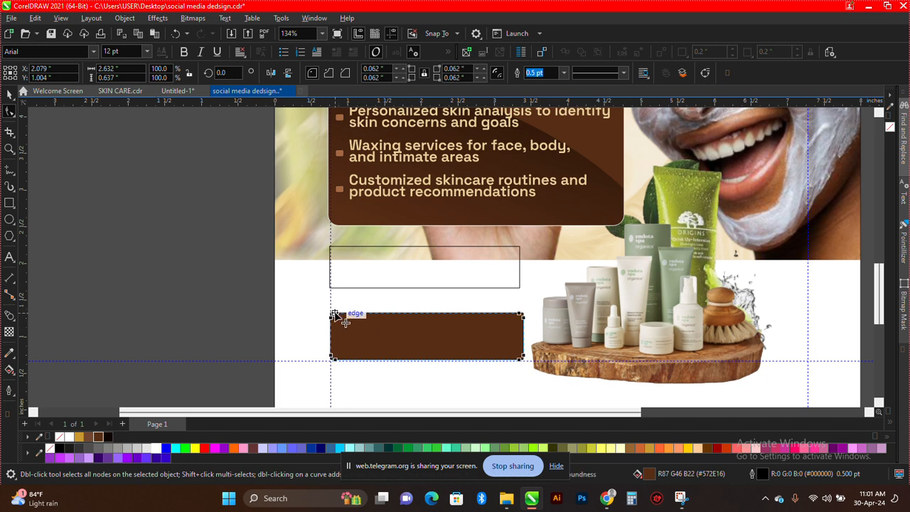
pyautogui.press('space')
pyautogui.rightClick(161, 448)
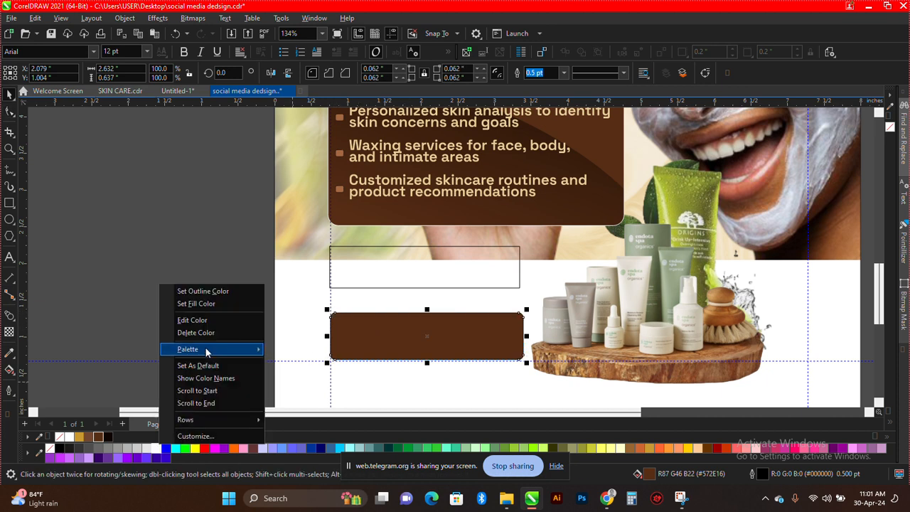
pyautogui.click(184, 291)
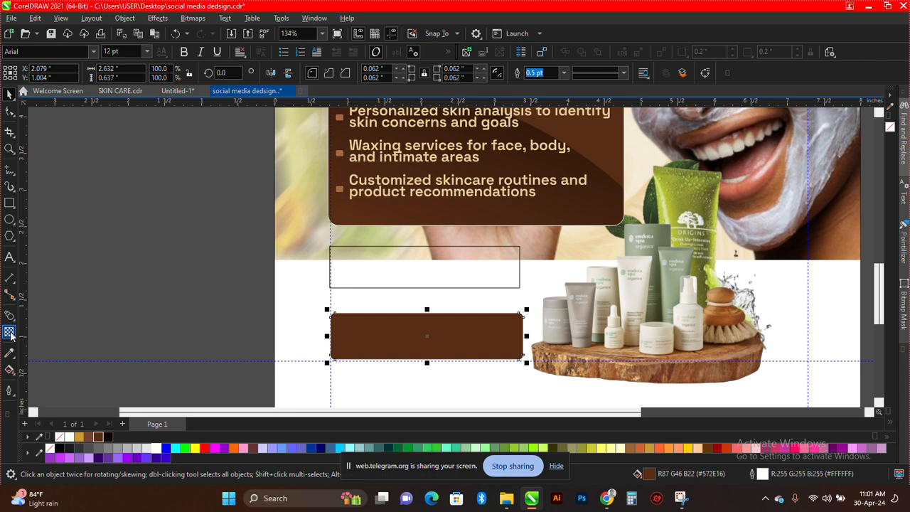
# Add a drop shadow to the lower brown bar, cast down and to the right, with opacity 22 and feathering 5
pyautogui.click(10, 333)
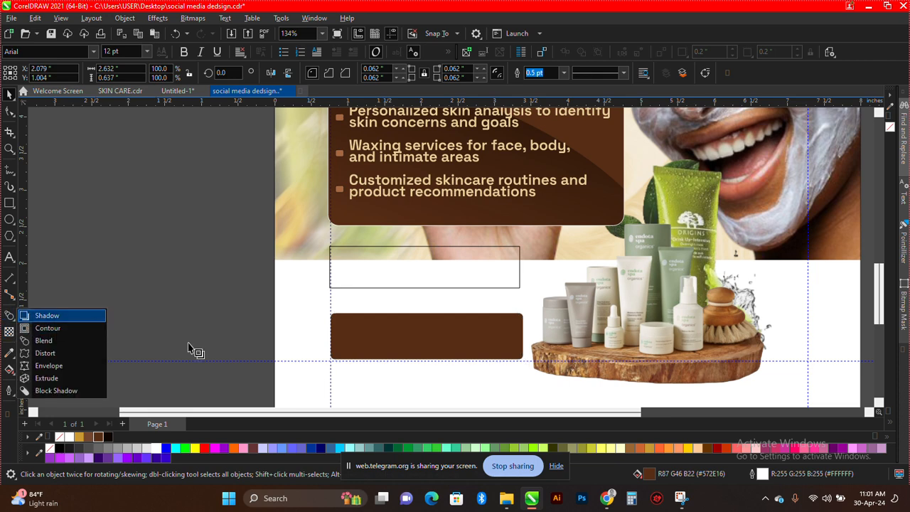
pyautogui.click(47, 315)
pyautogui.scroll(4, 459, 384)
pyautogui.moveTo(385, 254); pyautogui.dragTo(466, 320)
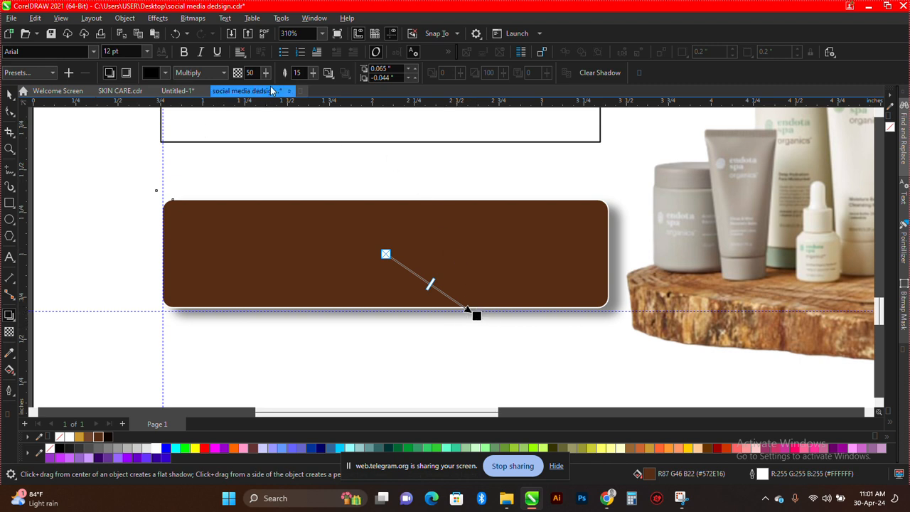
pyautogui.doubleClick(250, 73)
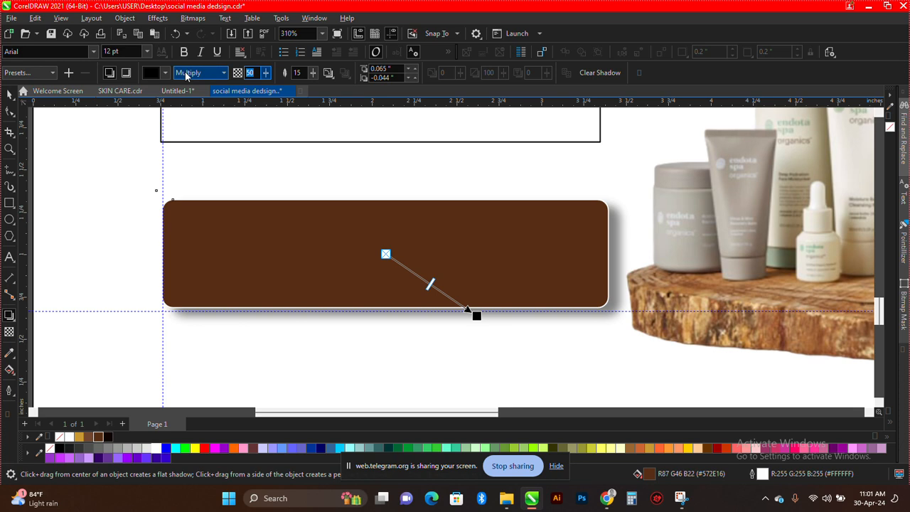
pyautogui.write('22')
pyautogui.press('Tab')
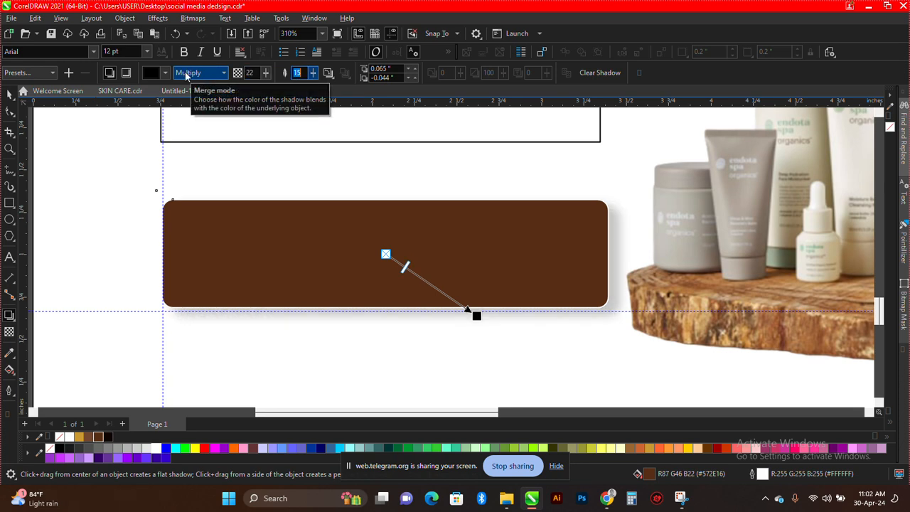
pyautogui.write('5')
pyautogui.press('Return')
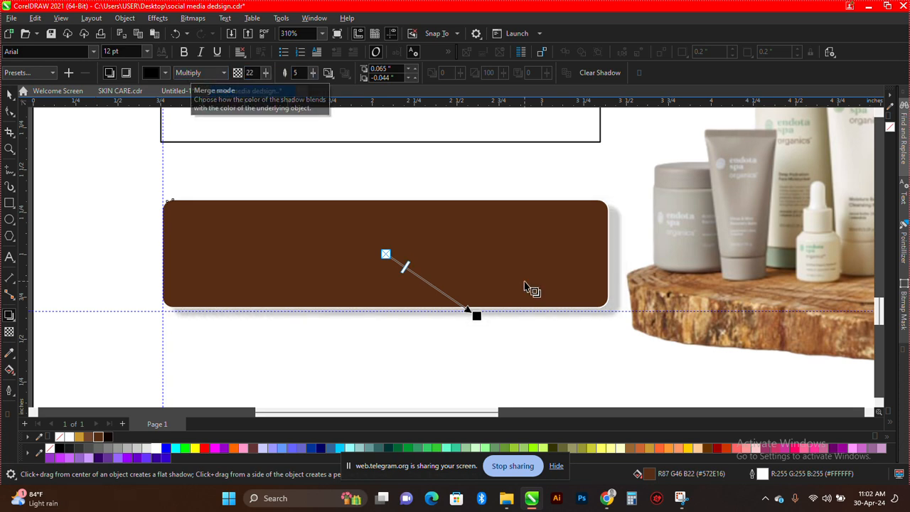
# Shorten the lower bar's shadow offset to about 0.033 in across and -0.022 in down
pyautogui.scroll(2, 490, 368)
pyautogui.moveTo(495, 269); pyautogui.dragTo(486, 264)
pyautogui.scroll(-2, 516, 332)
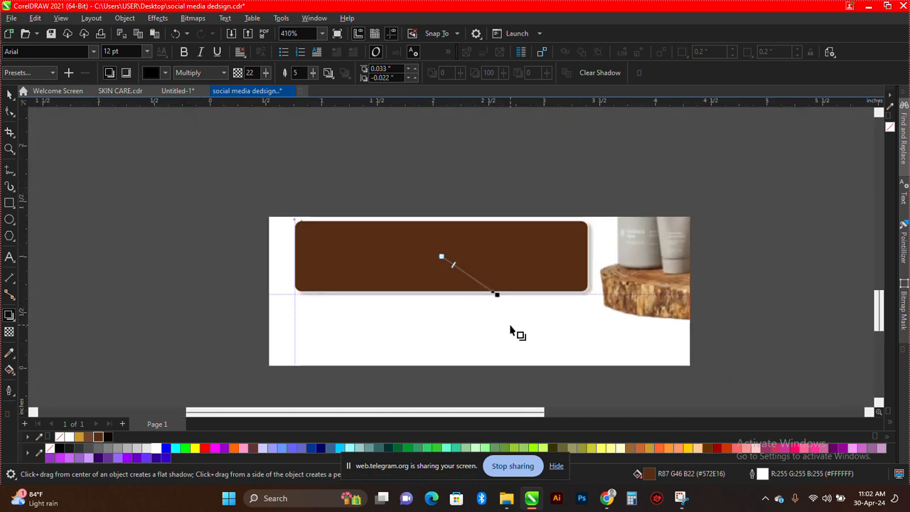
pyautogui.scroll(1, 430, 238)
# Copy the lower bar's brown fill and white outline onto the empty rectangle above it
pyautogui.press('space')
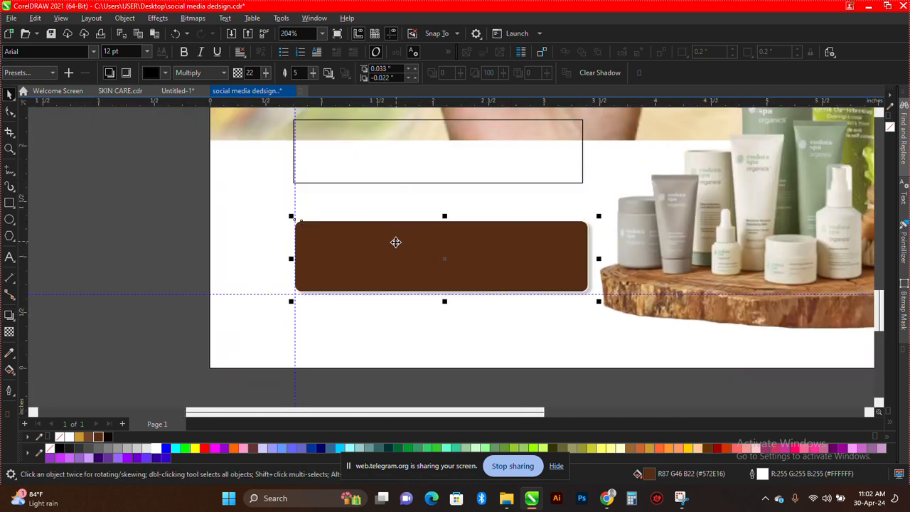
pyautogui.click(391, 242)
pyautogui.moveTo(390, 241); pyautogui.dragTo(335, 183)
pyautogui.click(412, 247)
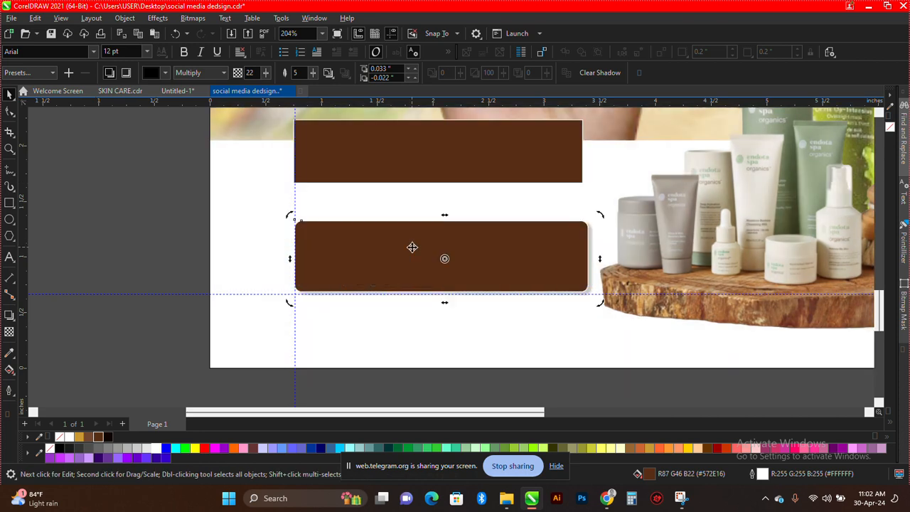
# Copy the lower bar's drop shadow onto the upper brown bar and inspect its corner
pyautogui.click(423, 175)
pyautogui.scroll(-1, 406, 218)
pyautogui.scroll(1, 384, 158)
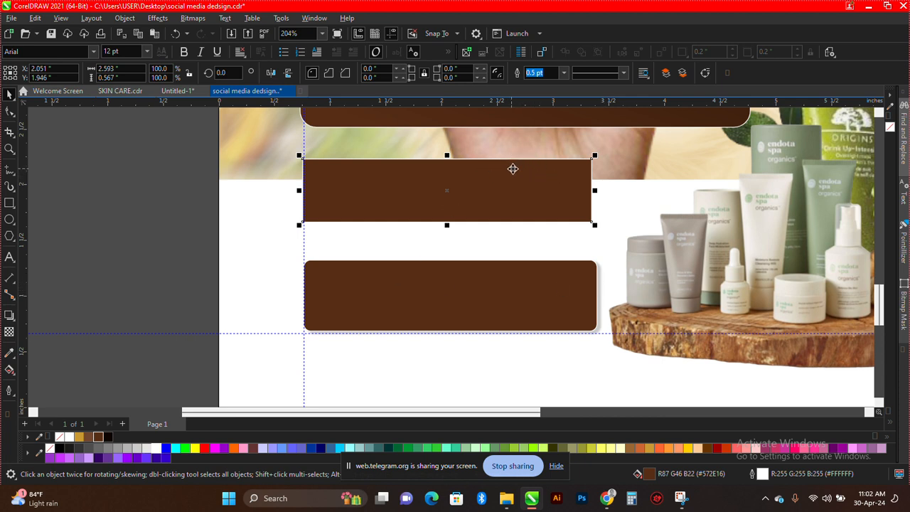
pyautogui.click(9, 315)
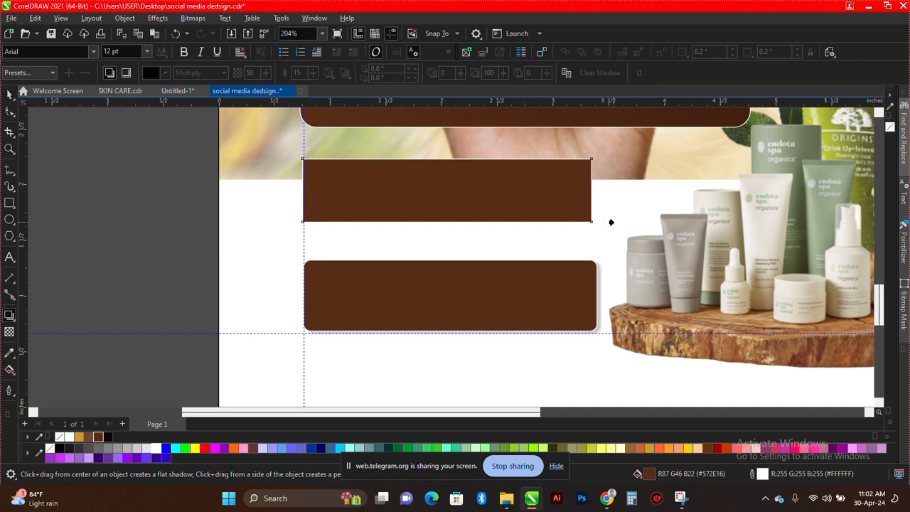
pyautogui.click(598, 280)
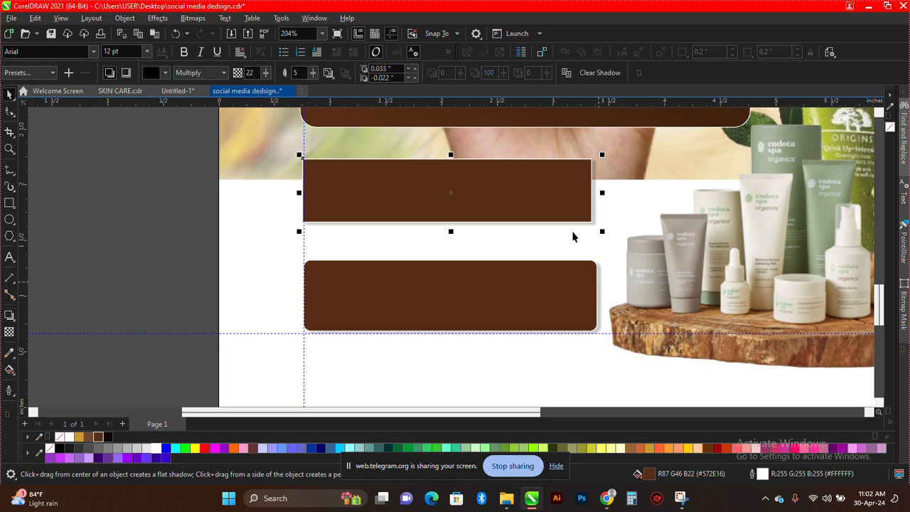
pyautogui.scroll(4, 593, 183)
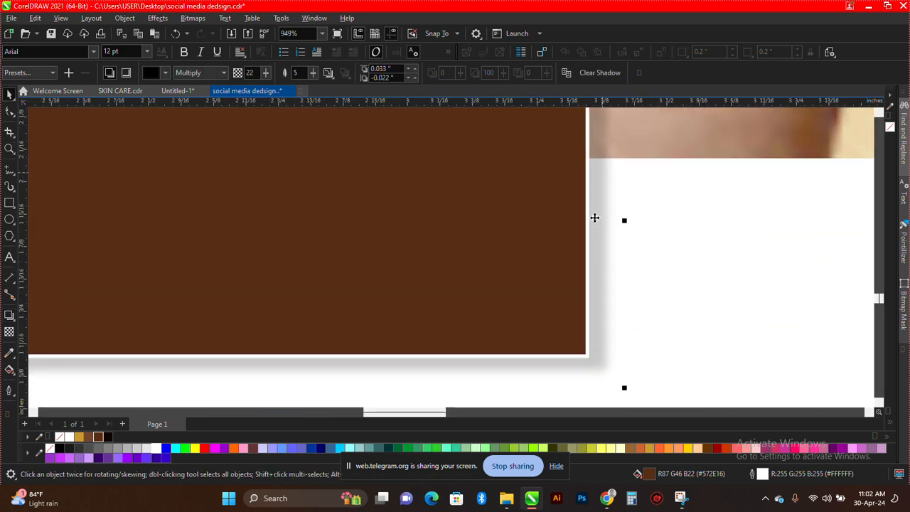
pyautogui.scroll(-4, 602, 227)
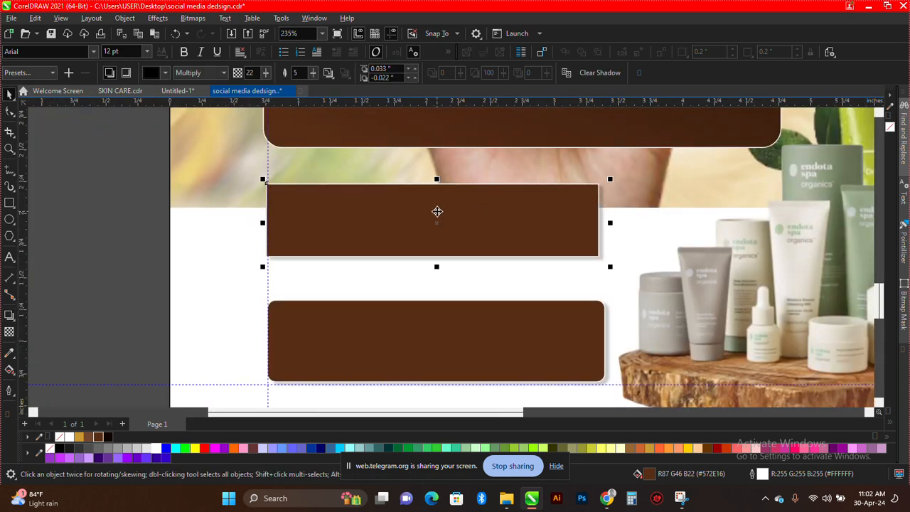
# Round the upper bar's corners to about 0.056 in
pyautogui.click(9, 111)
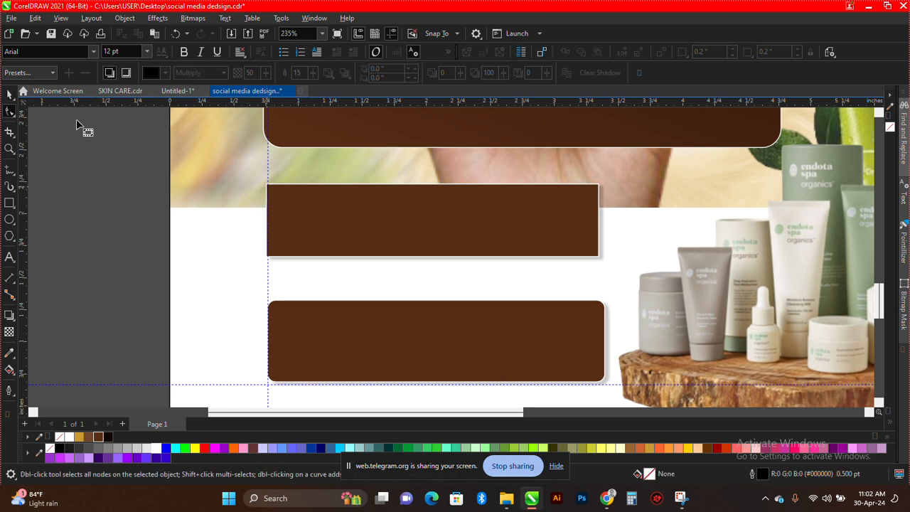
pyautogui.click(339, 244)
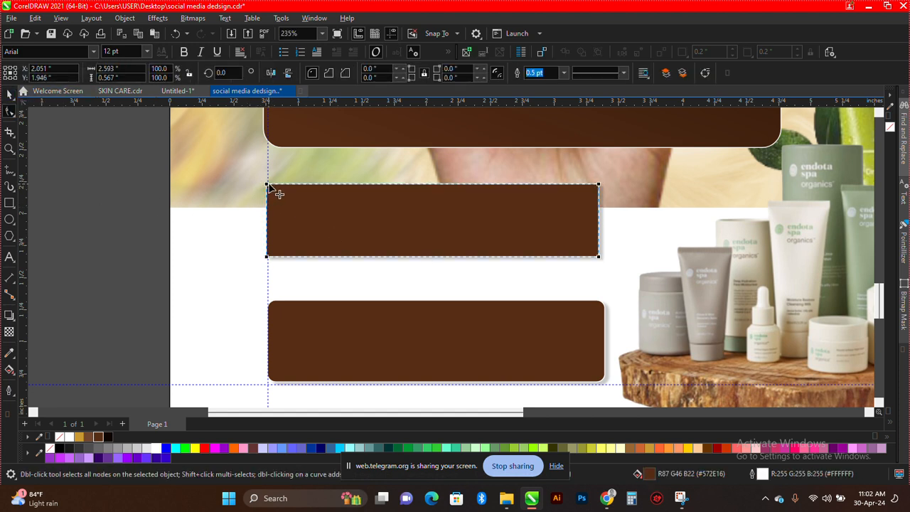
pyautogui.moveTo(268, 185); pyautogui.dragTo(277, 185)
pyautogui.press('space')
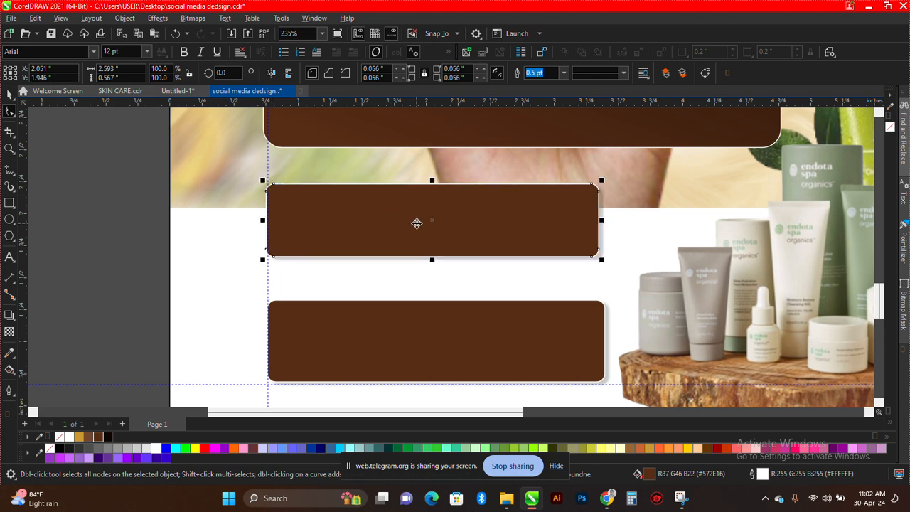
pyautogui.scroll(-2, 417, 224)
pyautogui.press('Escape')
# Recolour the upper bar with a gold fill and a very dark outline
pyautogui.click(418, 231)
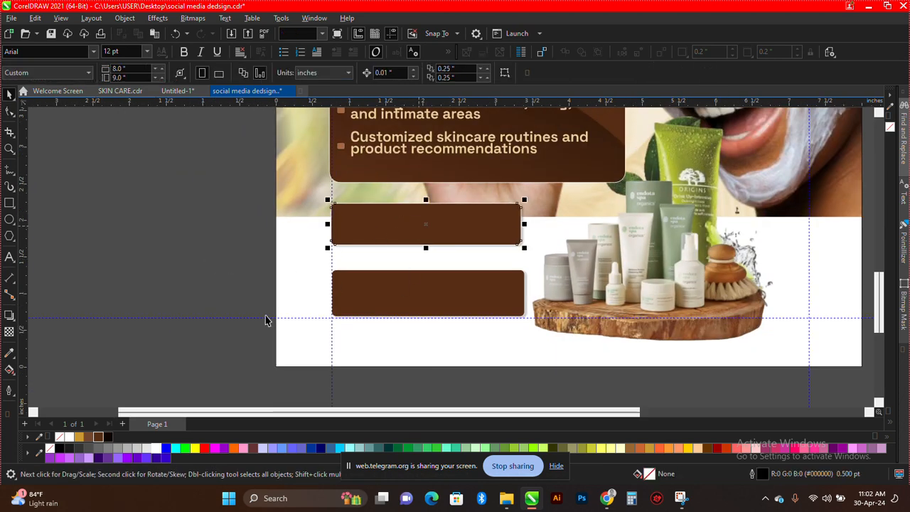
pyautogui.click(79, 436)
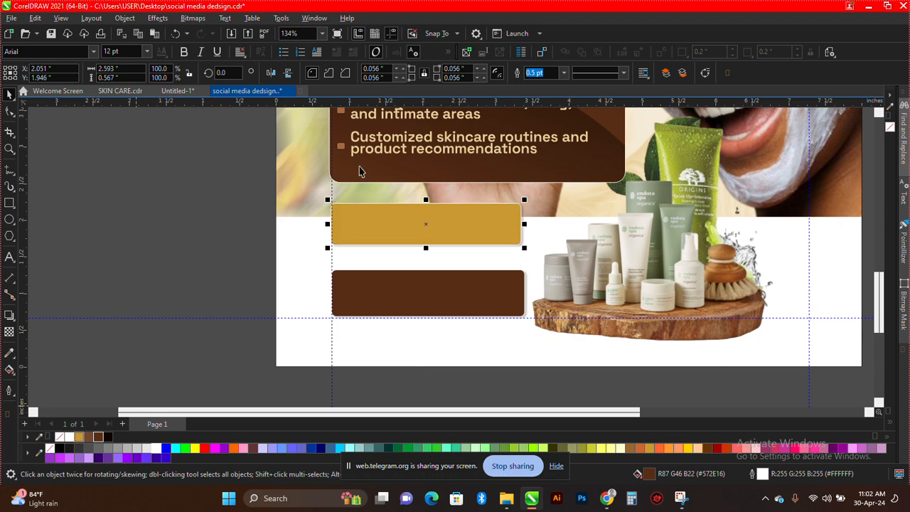
pyautogui.scroll(3, 384, 202)
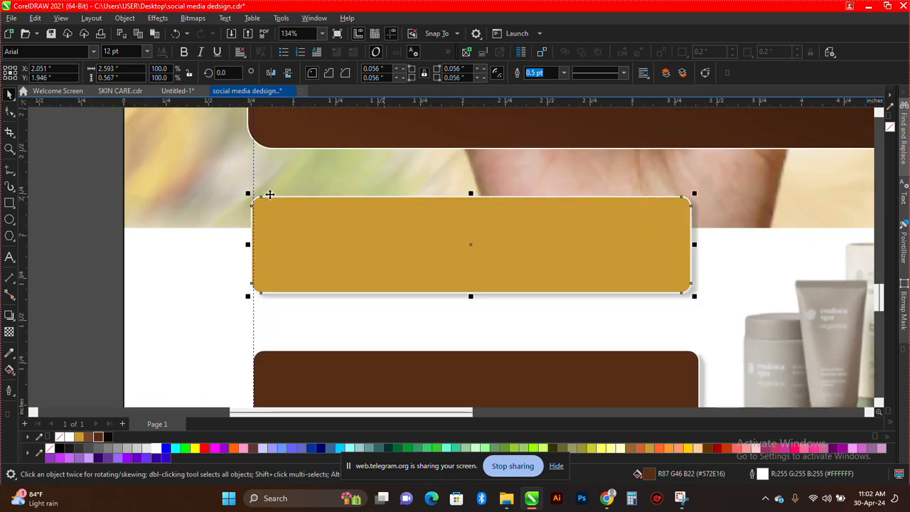
pyautogui.rightClick(100, 438)
pyautogui.click(138, 286)
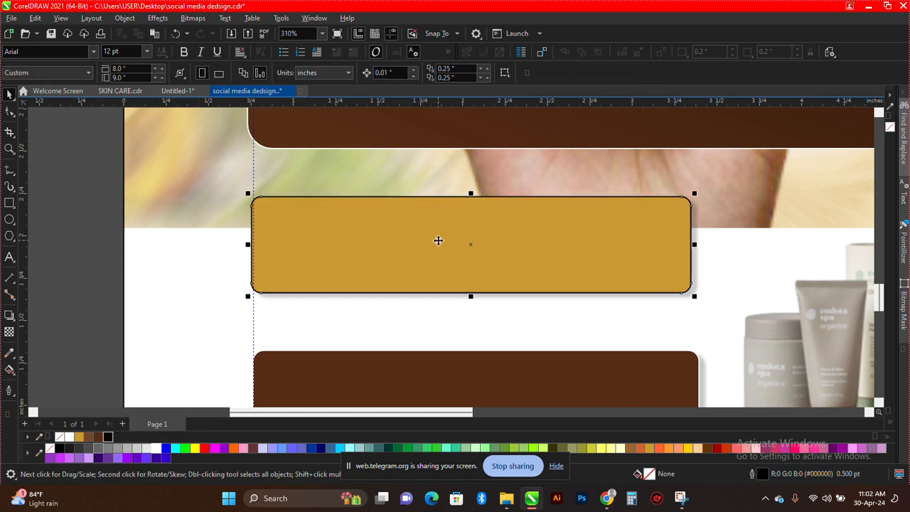
# Give the gold bar's outline a dashed line style and preview the whole poster in full screen
pyautogui.click(624, 73)
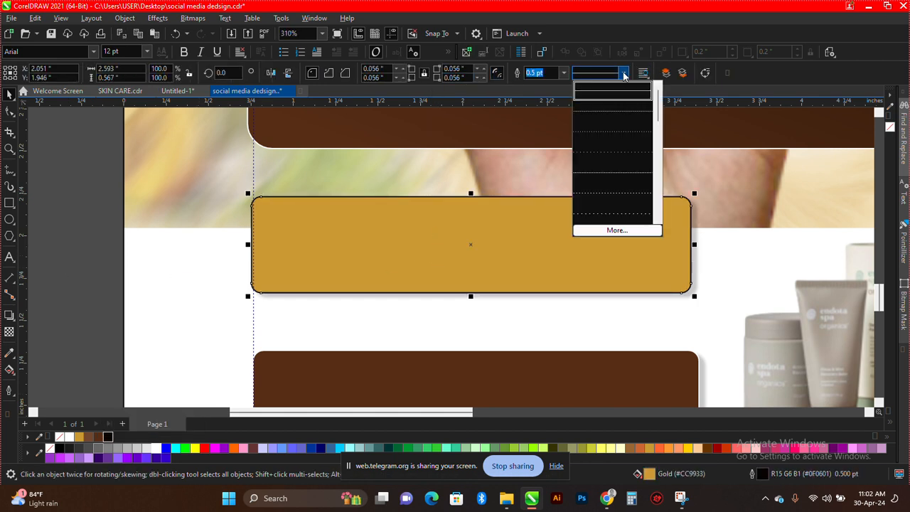
pyautogui.click(621, 197)
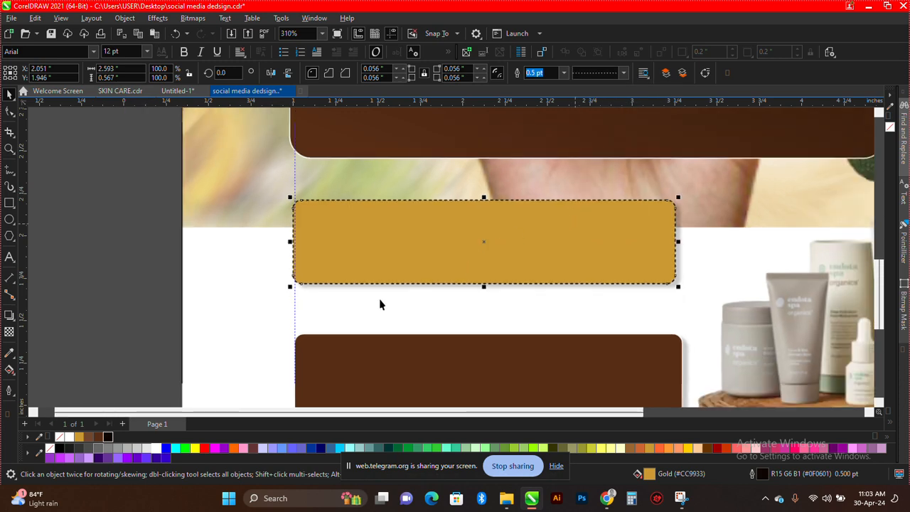
pyautogui.scroll(-5, 164, 274)
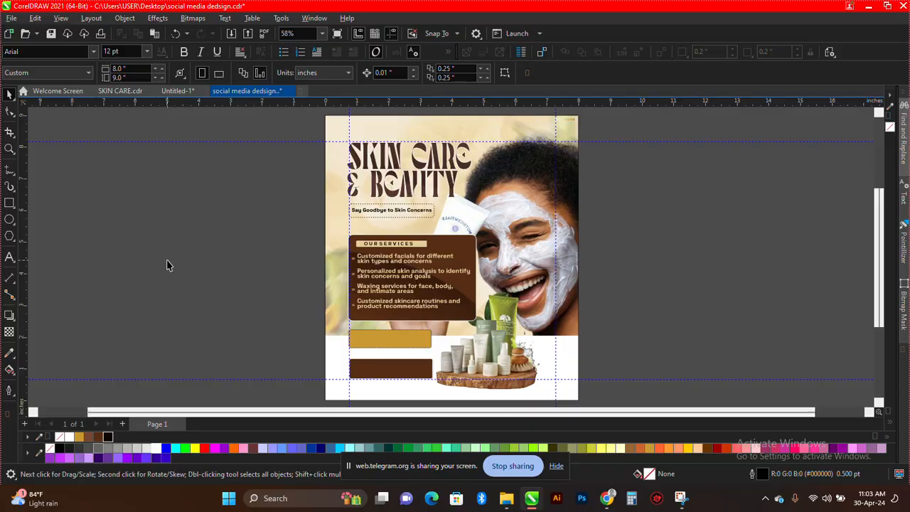
pyautogui.press('F9')
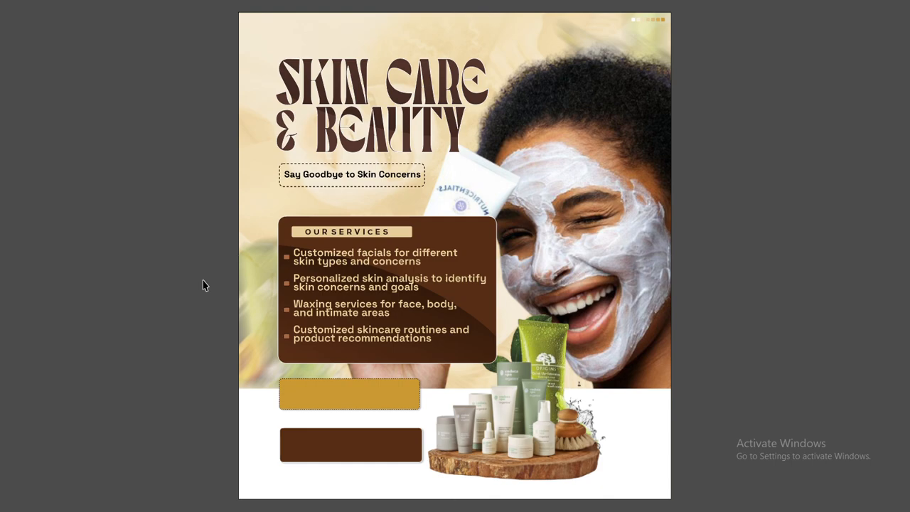
pyautogui.press('Escape')
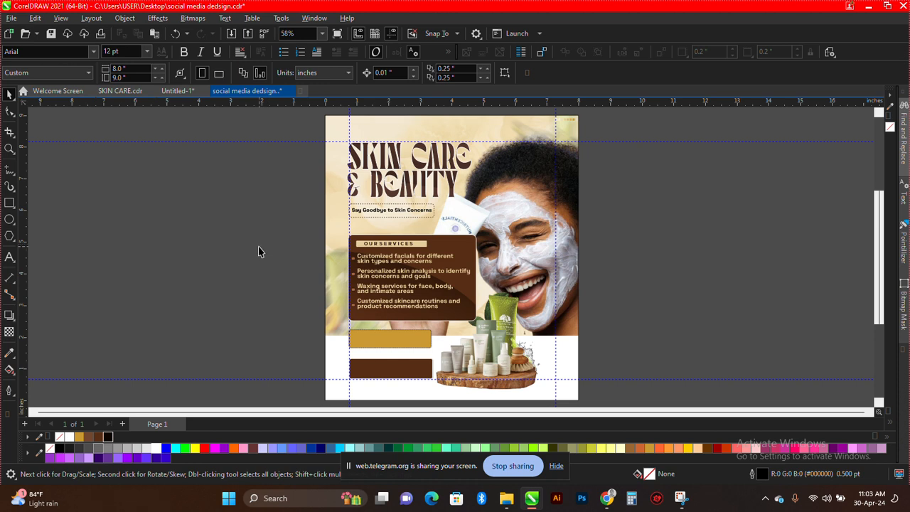
# Save the document and start exporting all selected objects as a JPEG named "social media dedsign 542"
pyautogui.hotkey('ctrl', 'a')
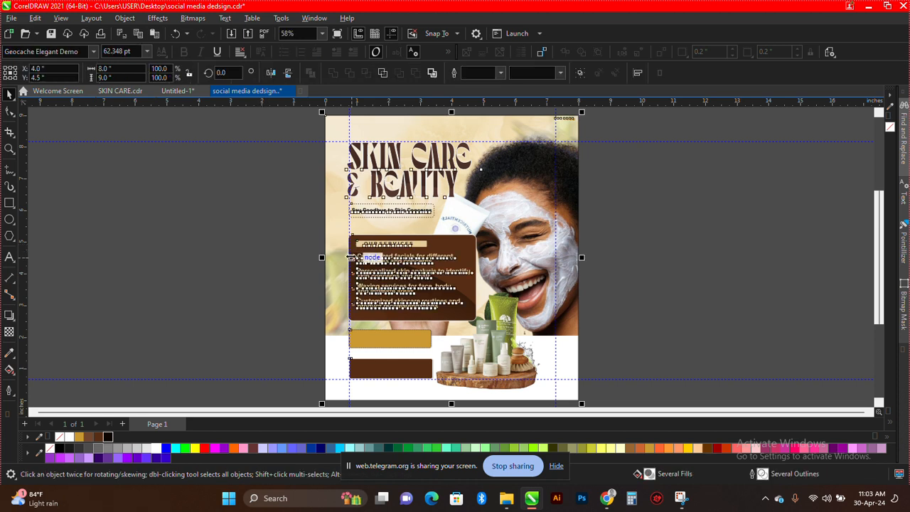
pyautogui.hotkey('ctrl', 's')
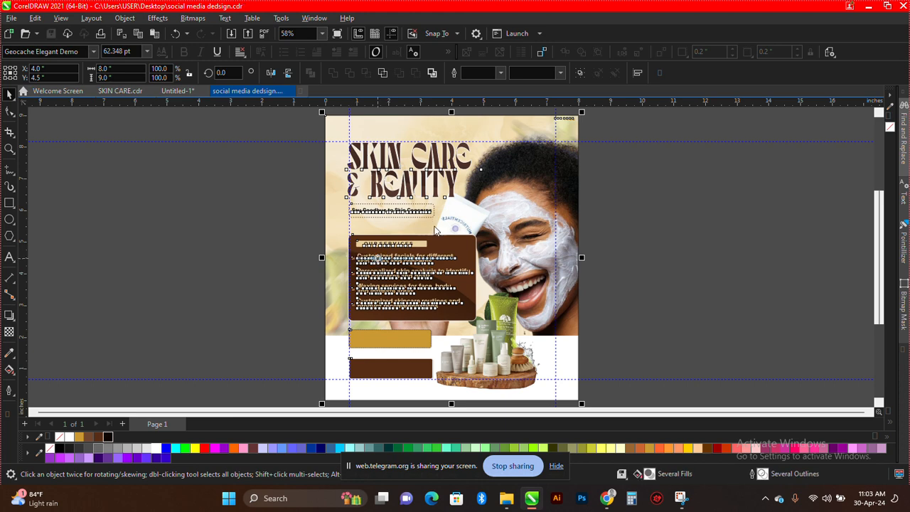
pyautogui.hotkey('ctrl', 'e')
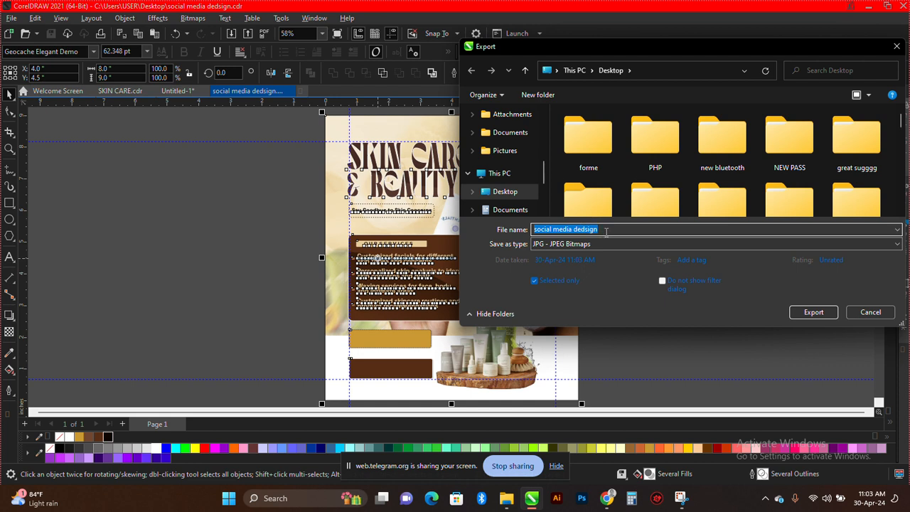
pyautogui.click(622, 231)
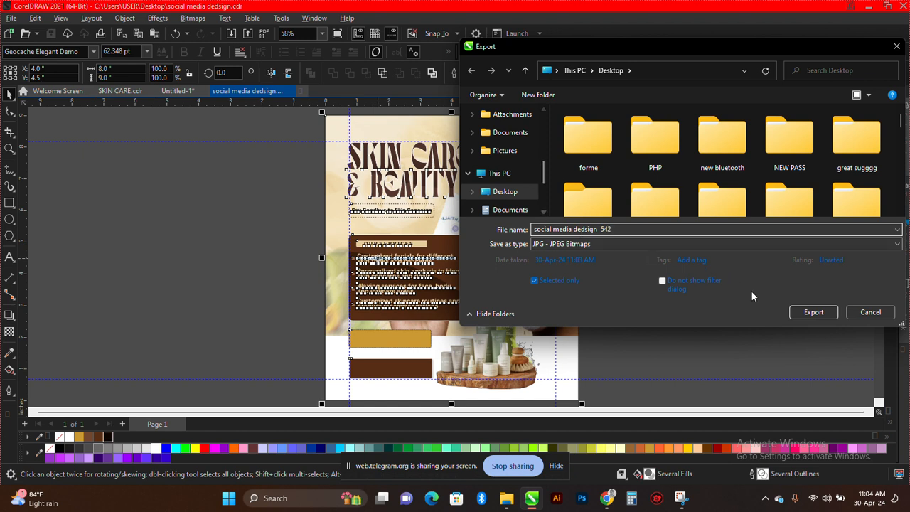
pyautogui.click(814, 312)
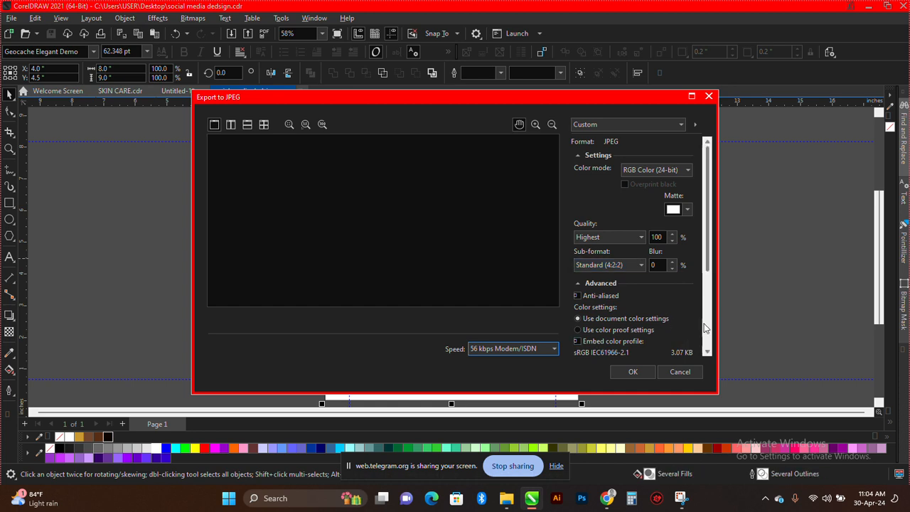
# Set the JPEG export resolution to 400 and complete the export
pyautogui.click(708, 326)
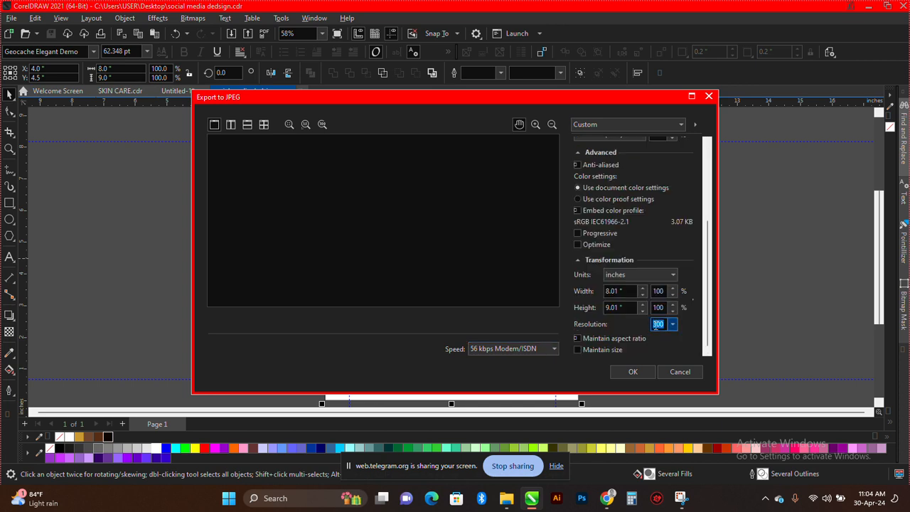
pyautogui.click(657, 325)
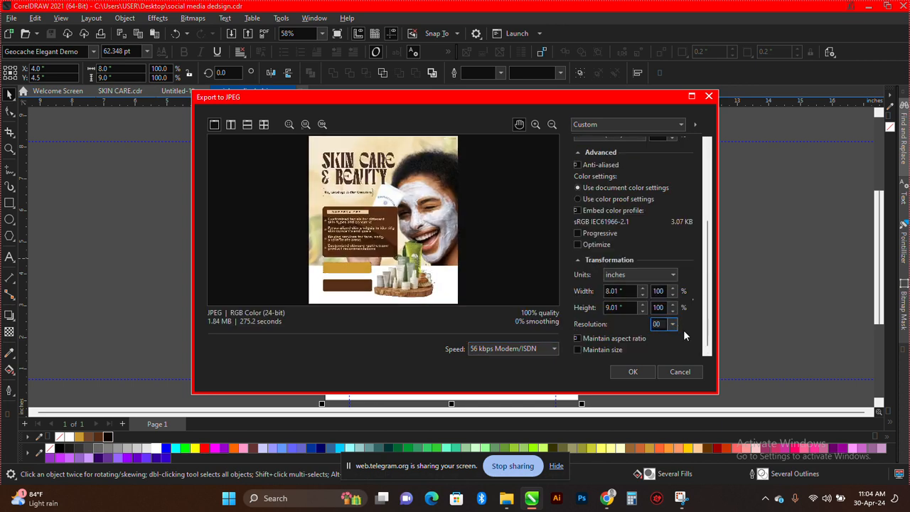
pyautogui.write('4')
pyautogui.press('Return')
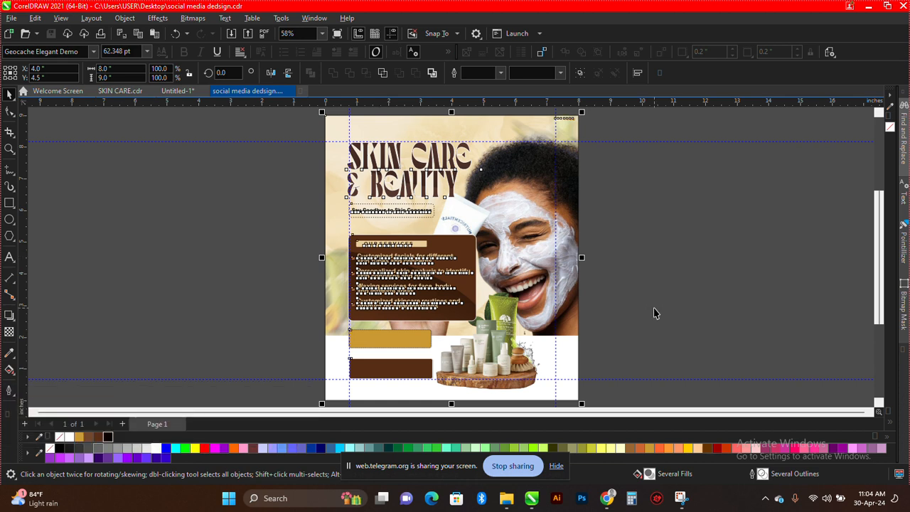
# Deselect everything and examine the row of white-to-gold squares in the poster's upper corner
pyautogui.moveTo(506, 498)
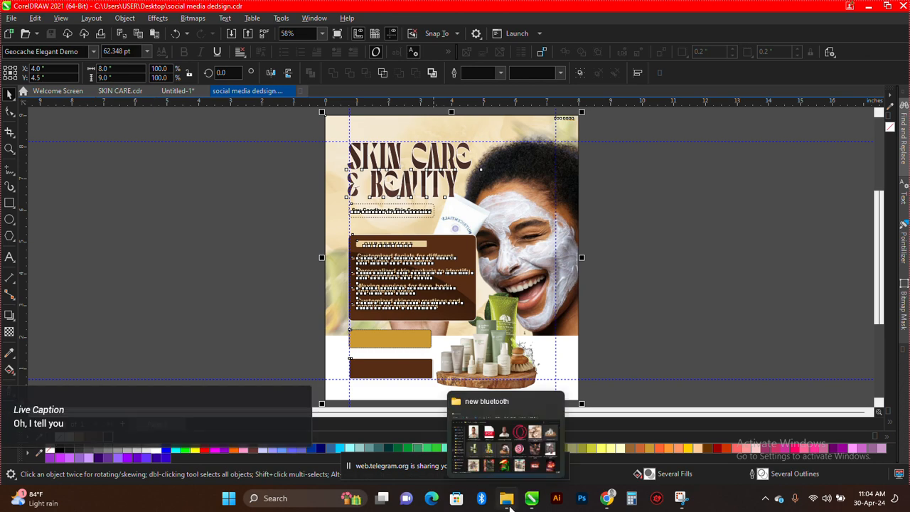
pyautogui.click(698, 189)
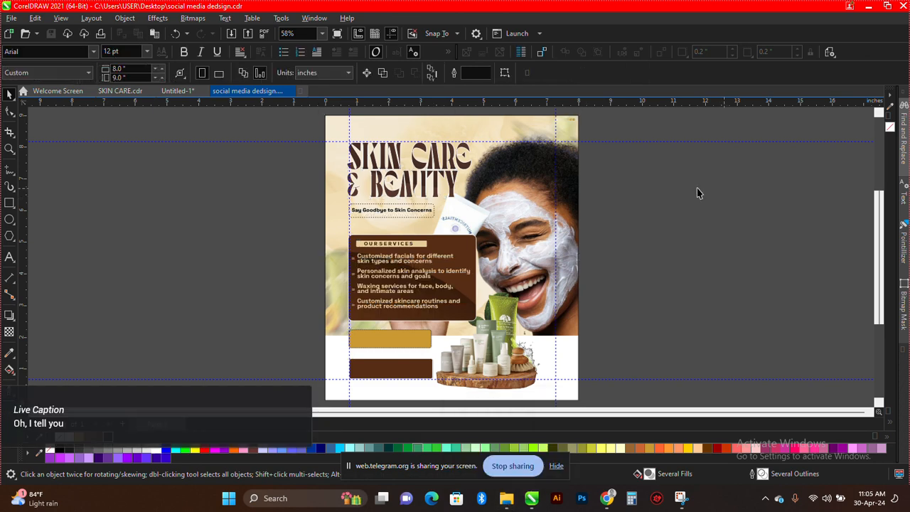
pyautogui.scroll(2, 451, 128)
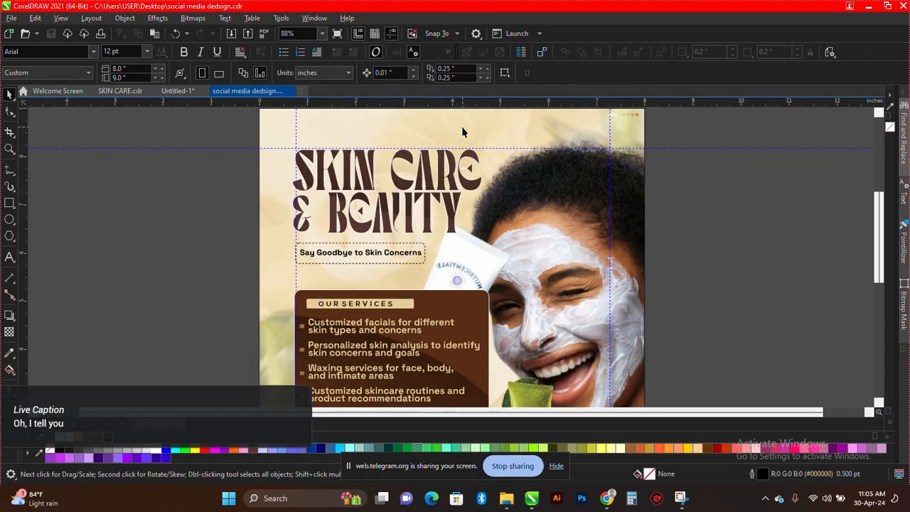
pyautogui.scroll(-2, 462, 125)
pyautogui.scroll(2, 586, 113)
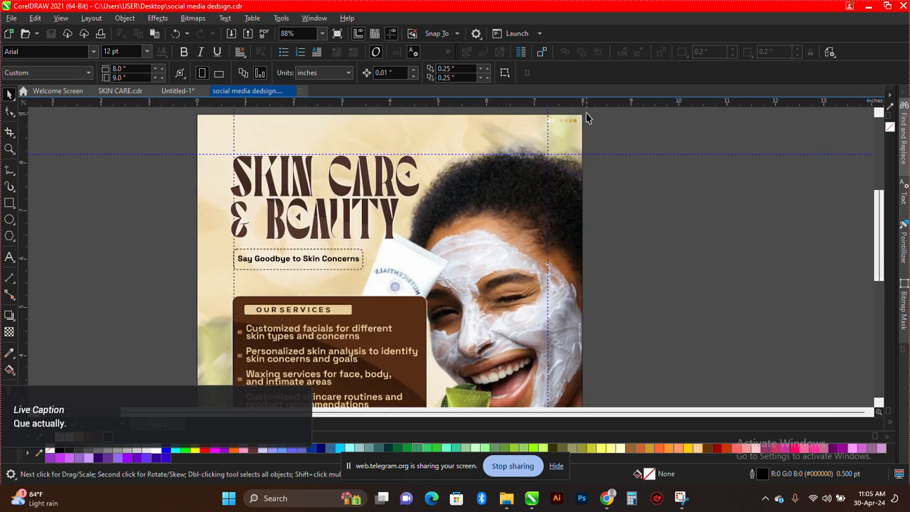
pyautogui.scroll(6, 586, 117)
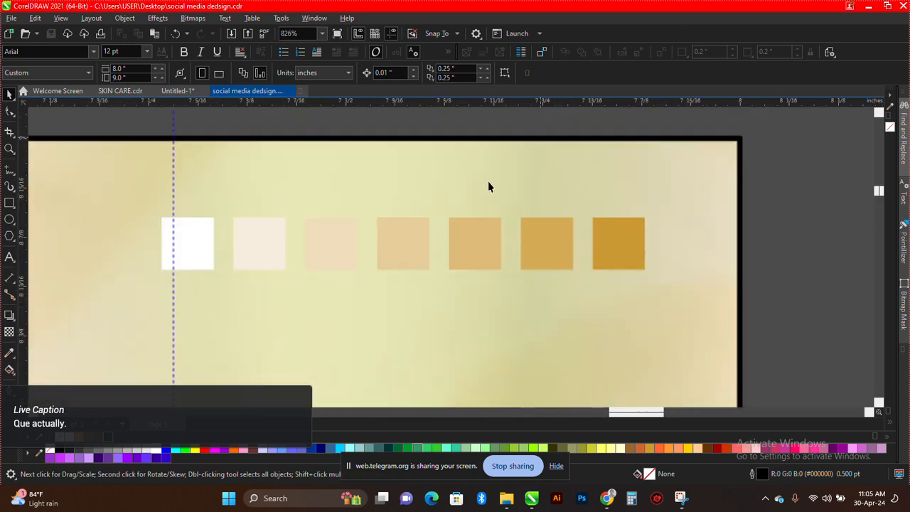
pyautogui.scroll(2, 522, 260)
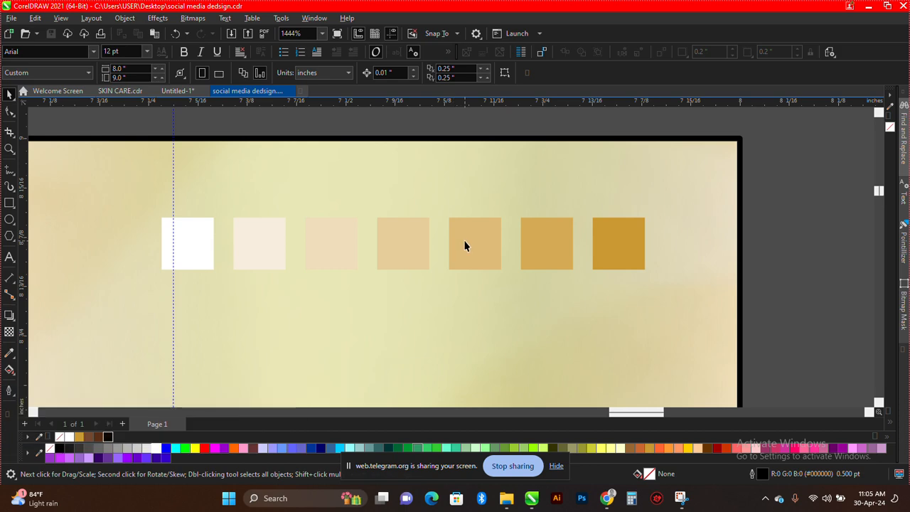
pyautogui.scroll(-3, 465, 246)
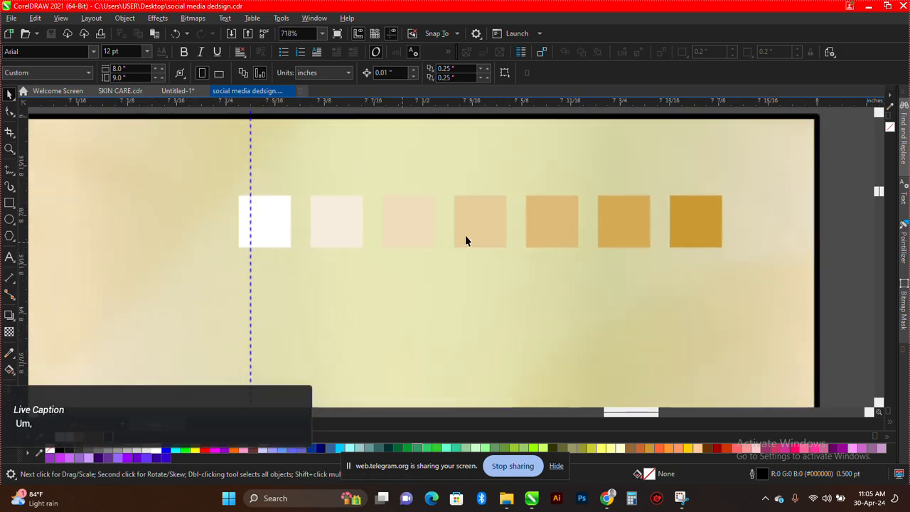
pyautogui.scroll(2, 505, 220)
pyautogui.scroll(-5, 501, 226)
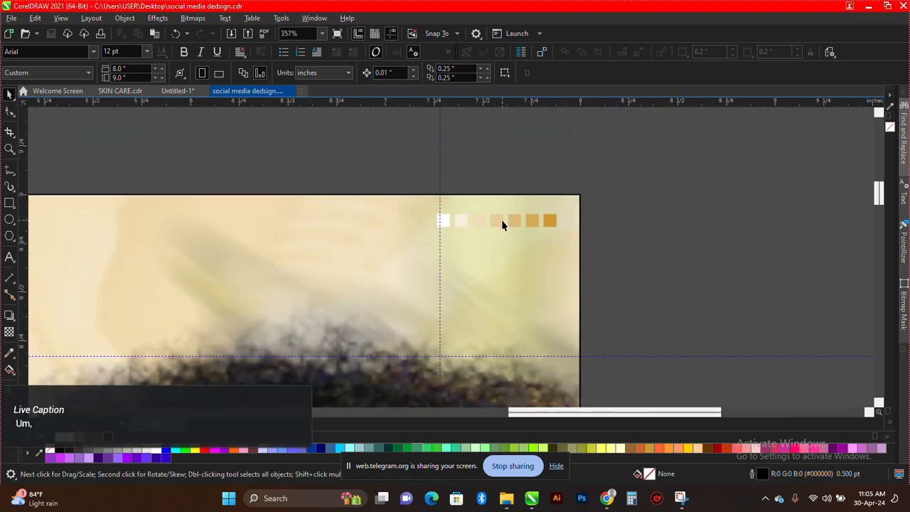
# Copy the white and gold end squares of the corner accent row to the empty area above the page
pyautogui.scroll(3, 542, 180)
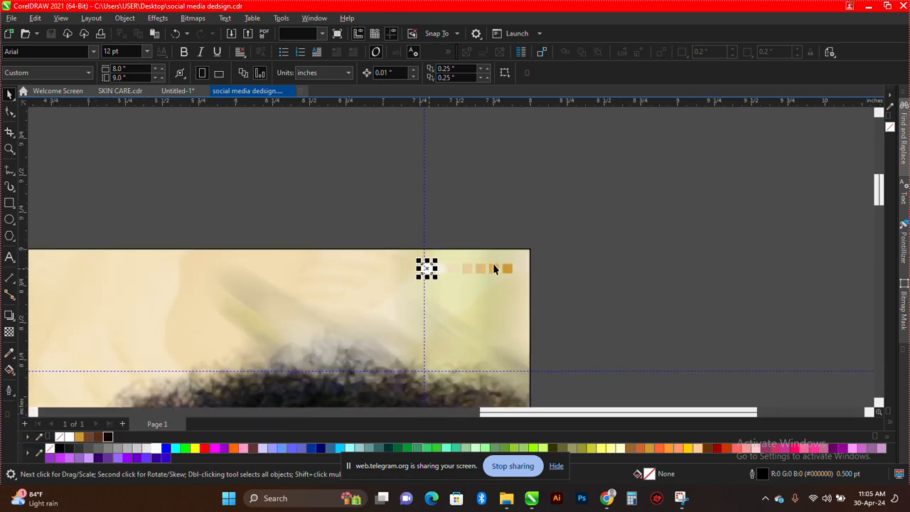
pyautogui.keyDown('shift'); pyautogui.click(508, 268); pyautogui.keyUp('shift')
pyautogui.moveTo(509, 269); pyautogui.dragTo(505, 202)
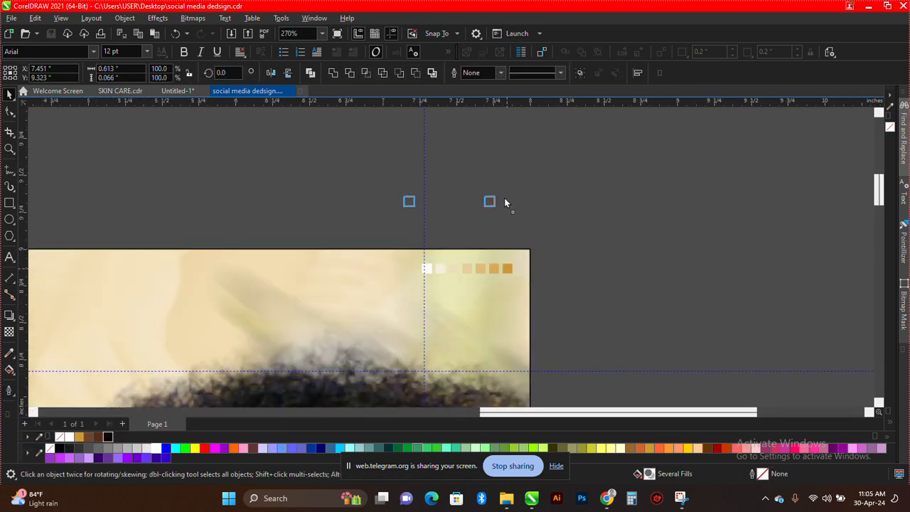
pyautogui.rightClick(505, 199)
pyautogui.scroll(2, 445, 184)
pyautogui.click(442, 182)
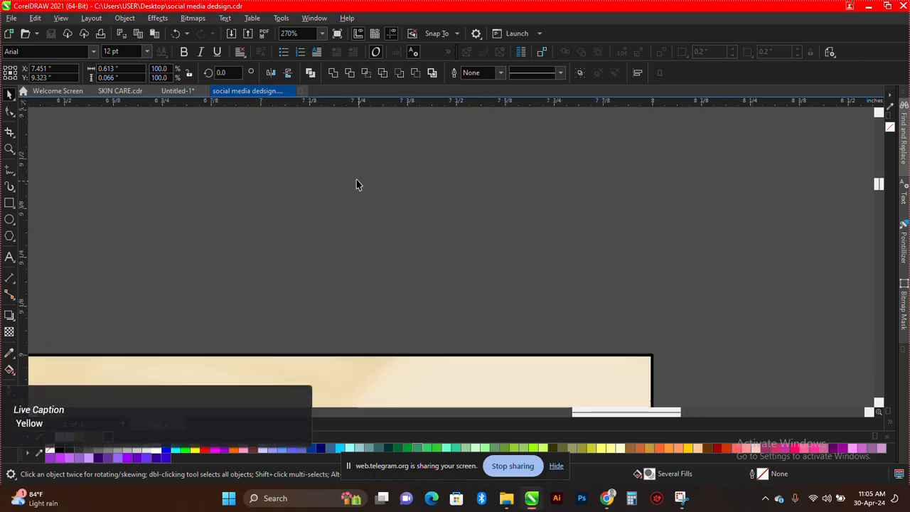
pyautogui.scroll(1, 325, 200)
pyautogui.moveTo(233, 200); pyautogui.dragTo(782, 316)
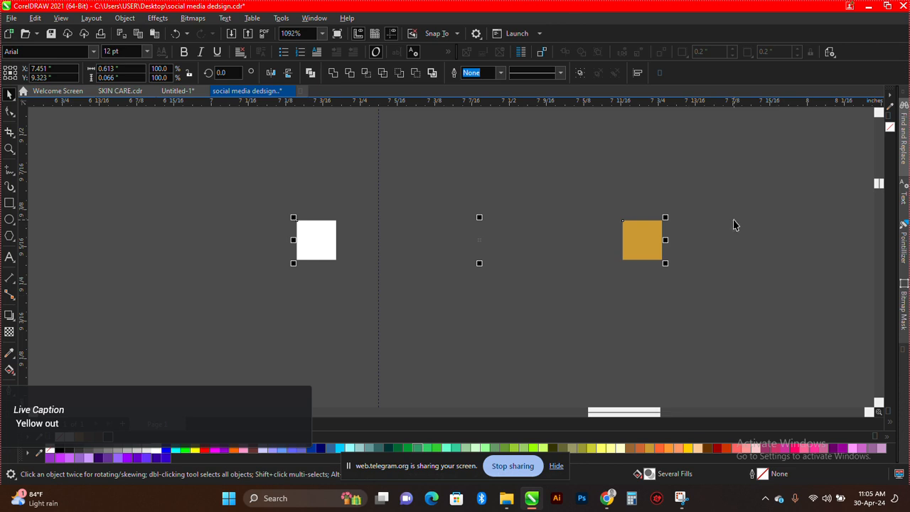
pyautogui.click(581, 231)
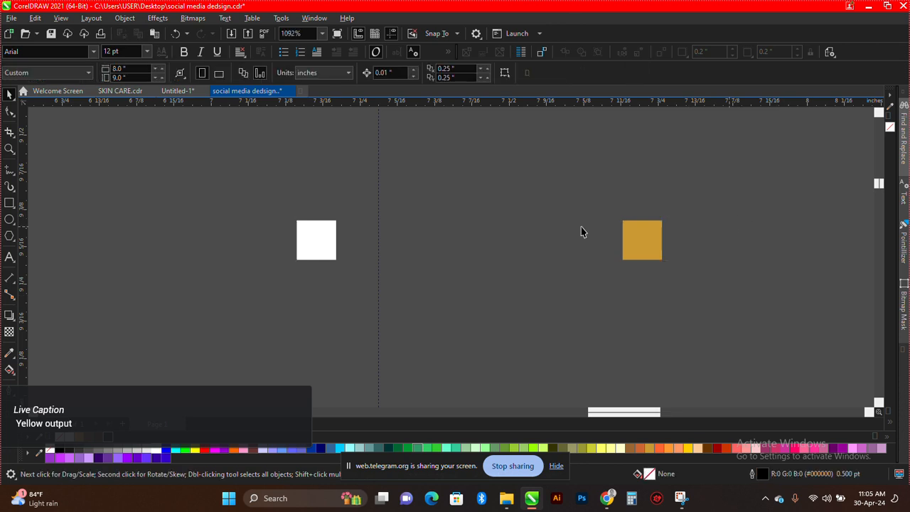
# Blend the copied white square into the copied gold square with 5 intermediate steps
pyautogui.click(16, 323)
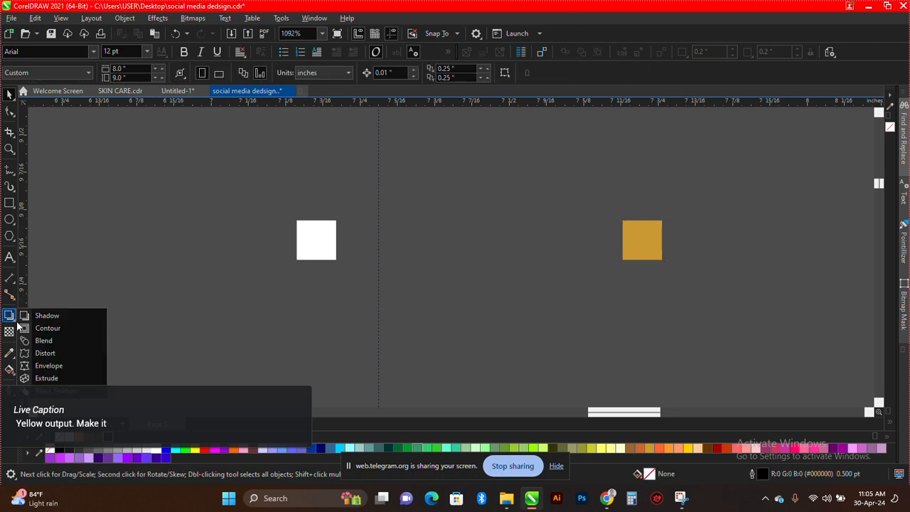
pyautogui.click(48, 339)
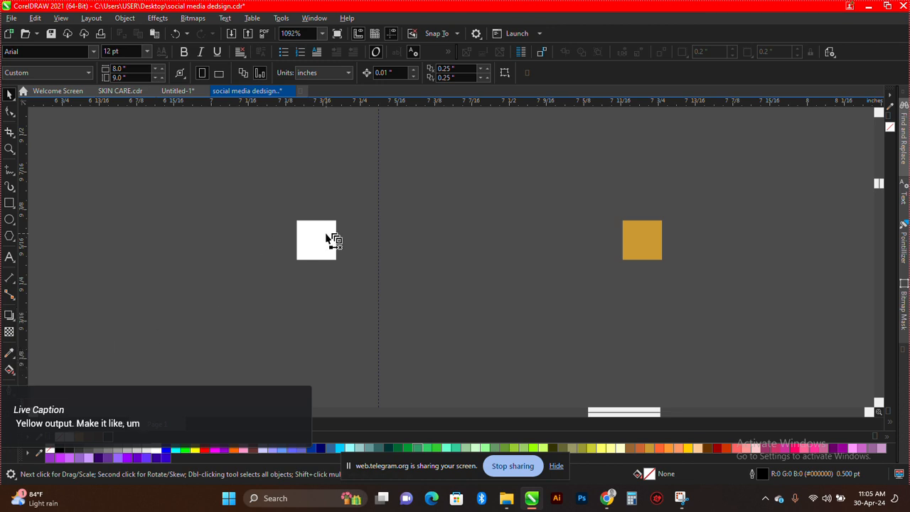
pyautogui.moveTo(323, 242); pyautogui.dragTo(640, 240)
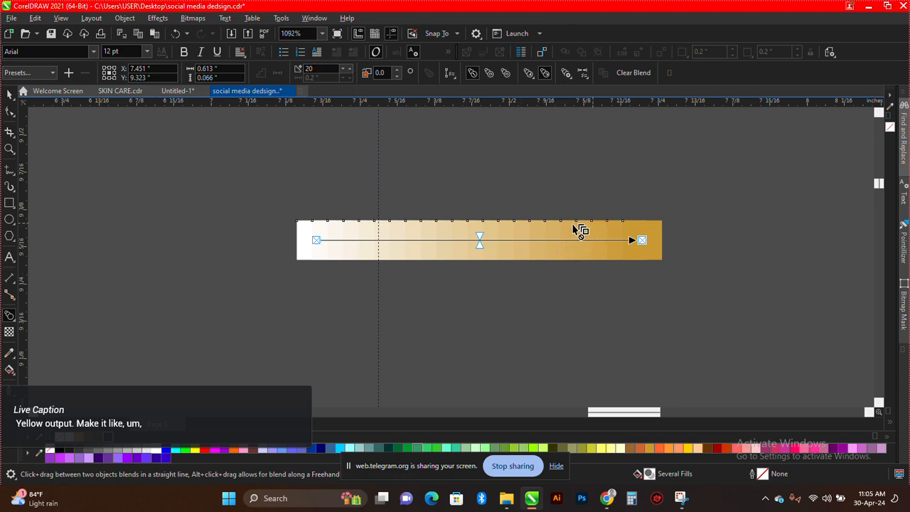
pyautogui.click(318, 68)
pyautogui.write('5')
pyautogui.press('Return')
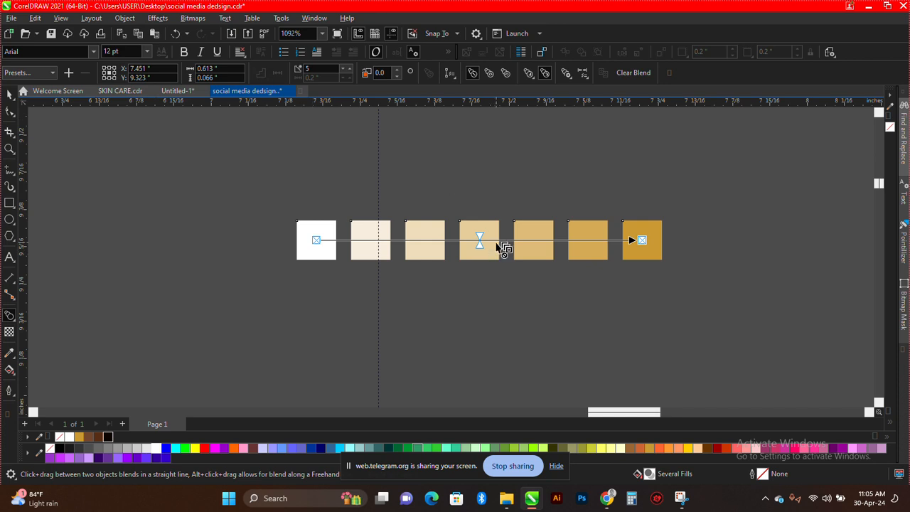
pyautogui.press('Escape')
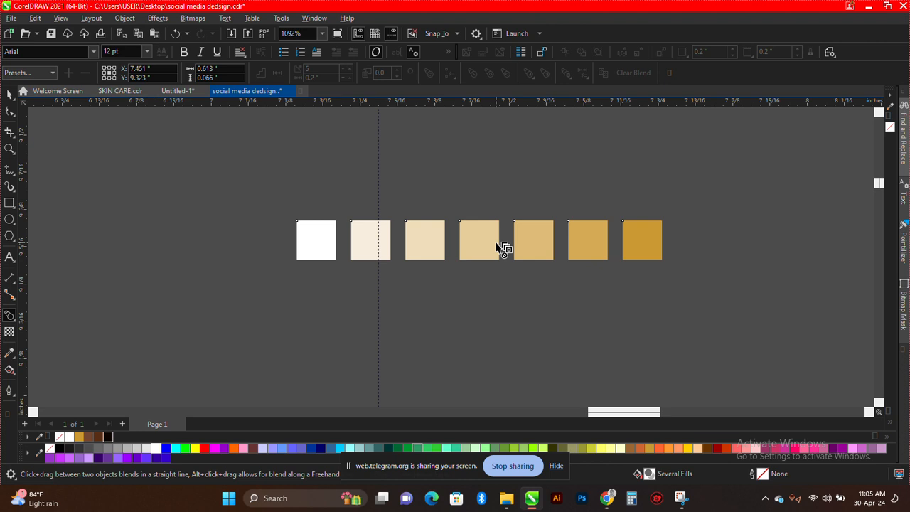
pyautogui.press('space')
# Inspect the individual squares of the white-to-gold blend above the page by selecting them in turn
pyautogui.click(488, 237)
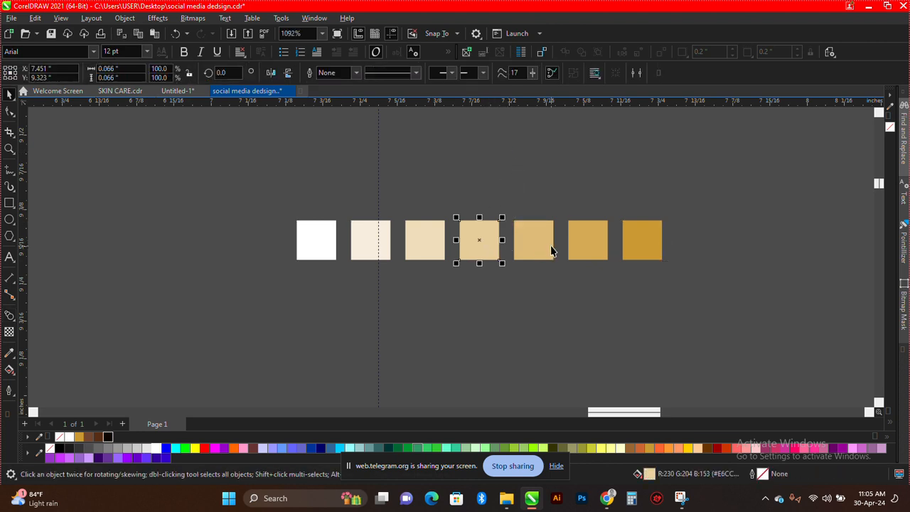
pyautogui.click(551, 247)
pyautogui.click(598, 247)
pyautogui.click(648, 246)
pyautogui.click(405, 247)
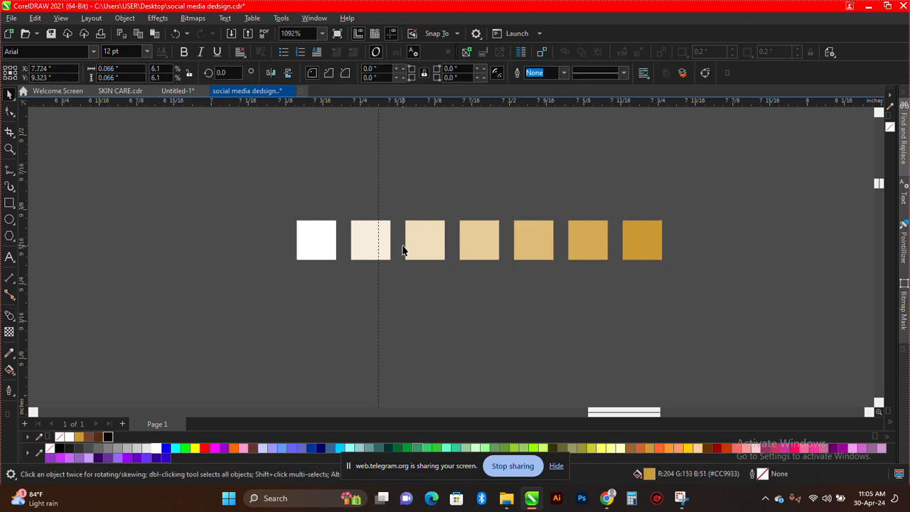
pyautogui.click(376, 244)
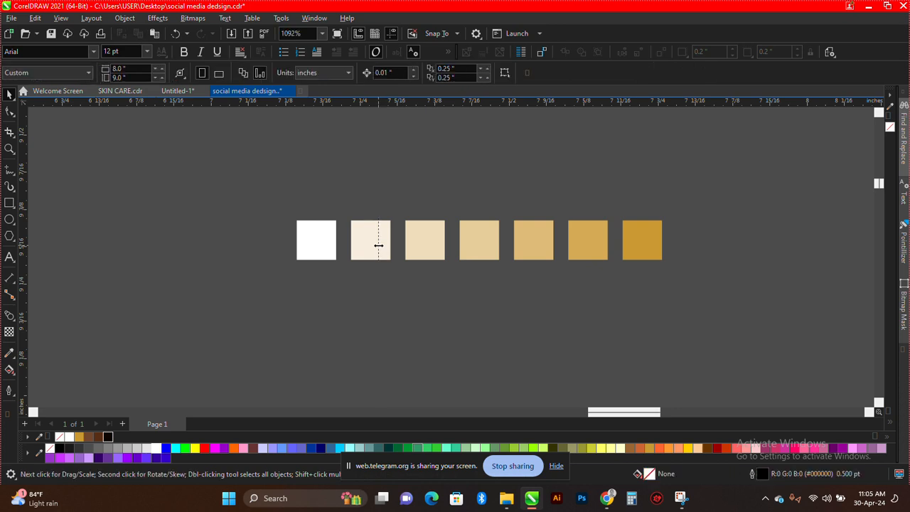
pyautogui.click(302, 231)
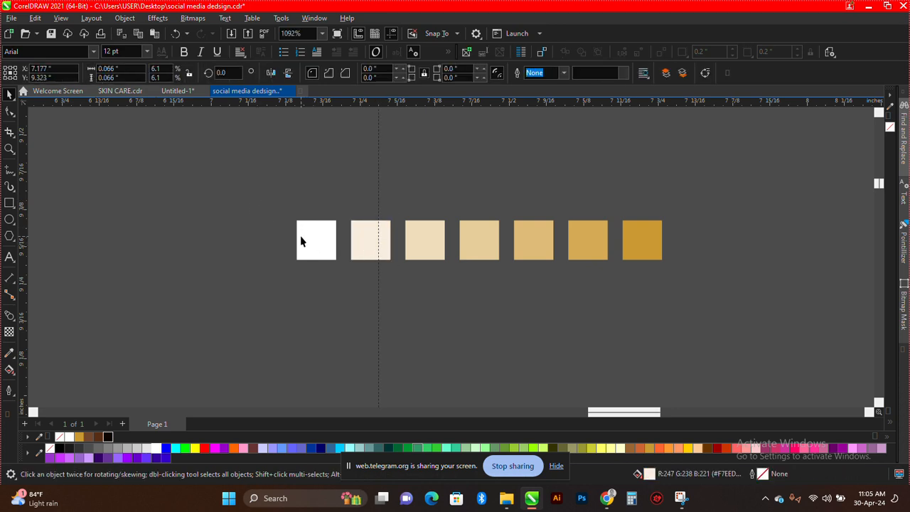
# Delete the five intermediate blend squares above the page, keeping only the white and gold end squares
pyautogui.moveTo(258, 193); pyautogui.dragTo(676, 280)
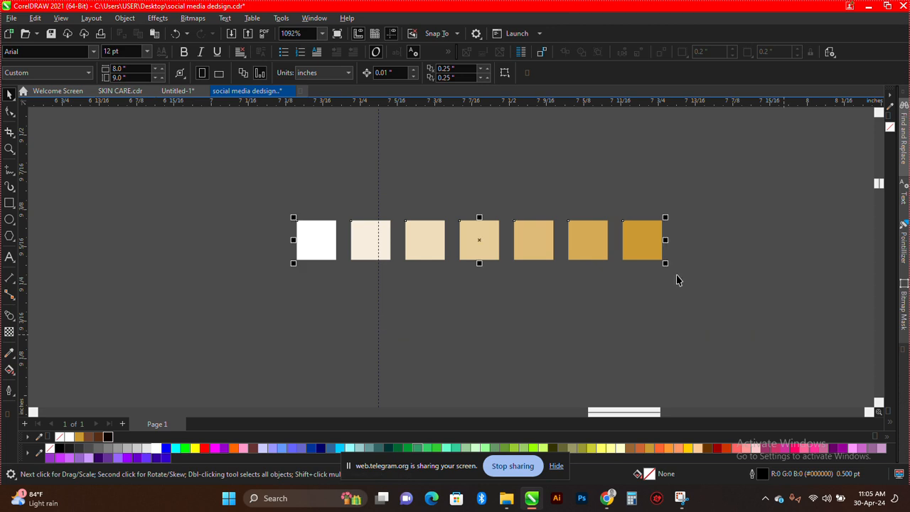
pyautogui.moveTo(626, 193); pyautogui.dragTo(341, 293)
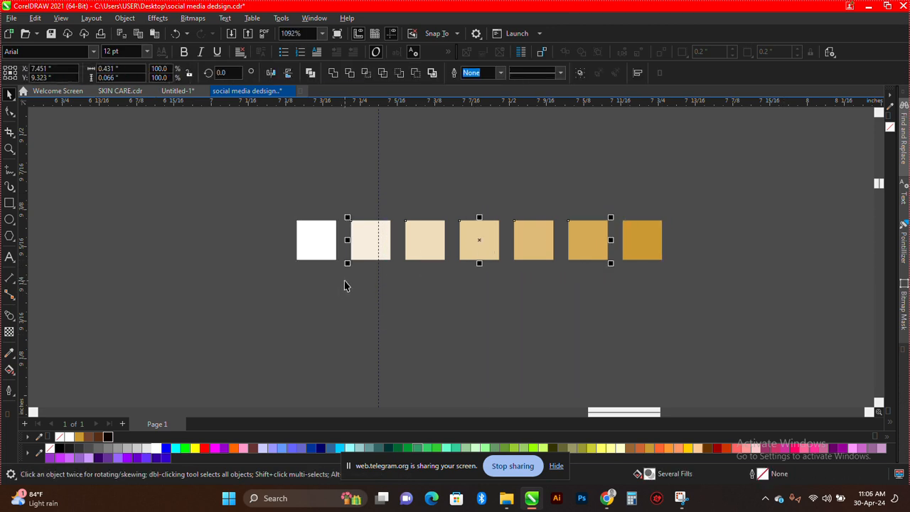
pyautogui.press('Delete')
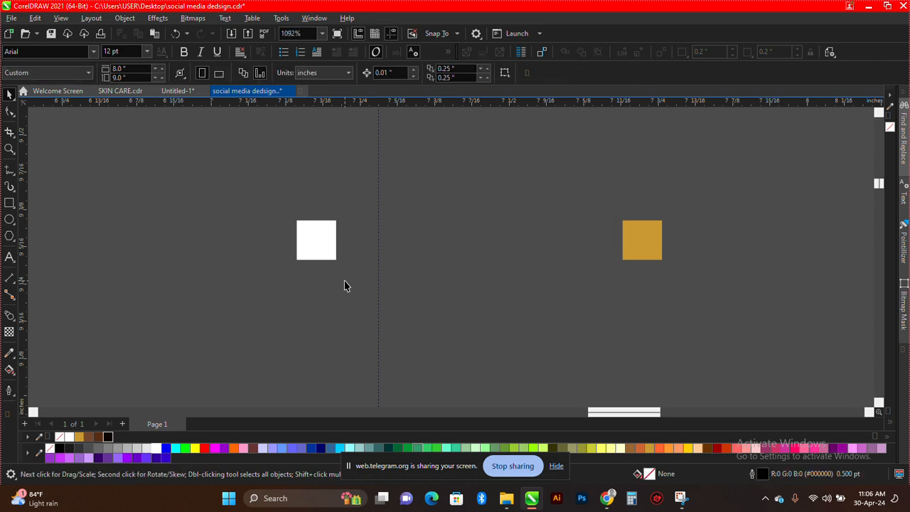
pyautogui.click(320, 252)
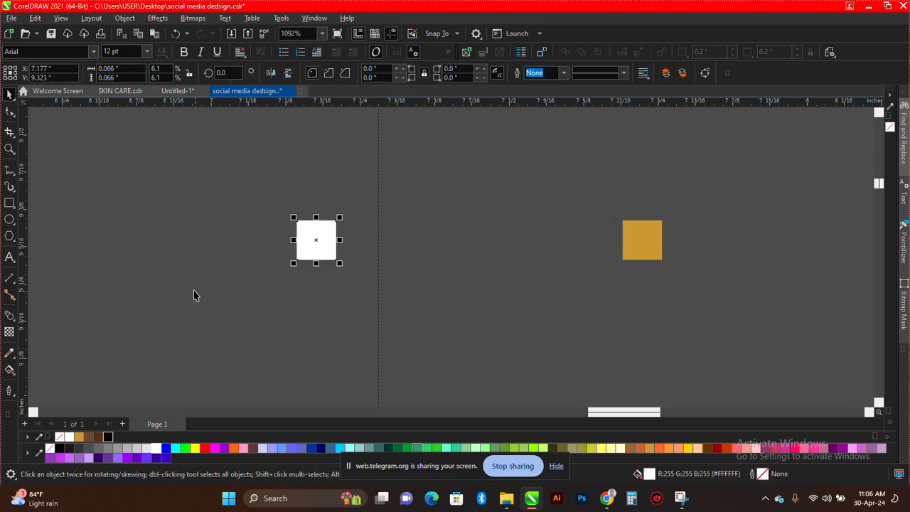
pyautogui.click(11, 318)
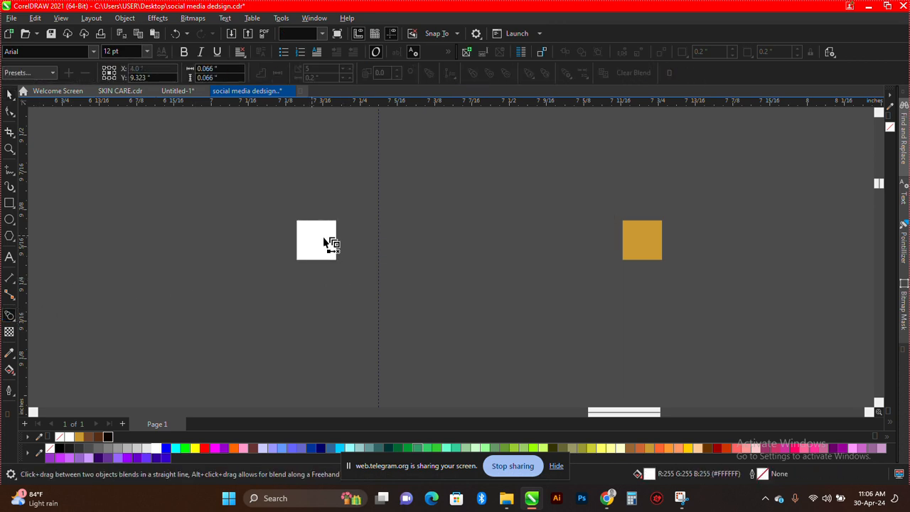
pyautogui.moveTo(329, 244)
pyautogui.mouseDown()
pyautogui.moveTo(615, 254)
pyautogui.moveTo(321, 235)
pyautogui.mouseUp()
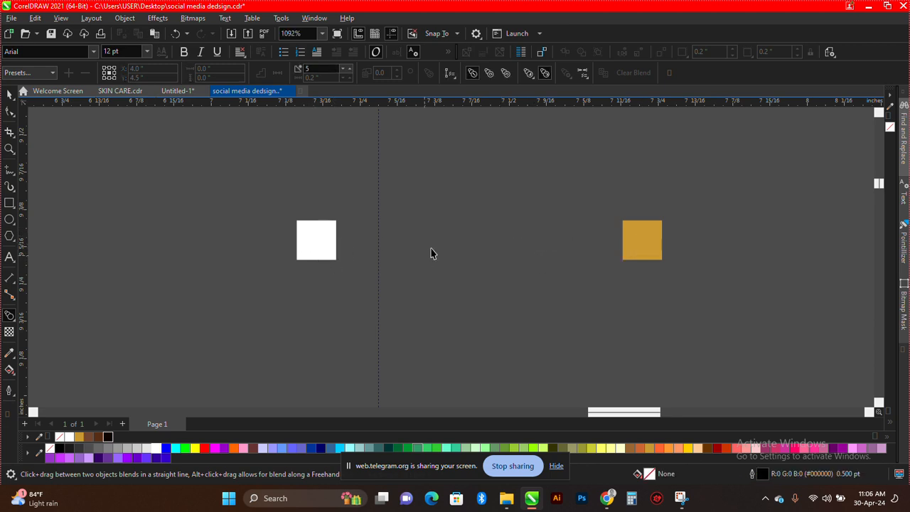
pyautogui.press('space')
pyautogui.click(632, 252)
pyautogui.click(305, 238)
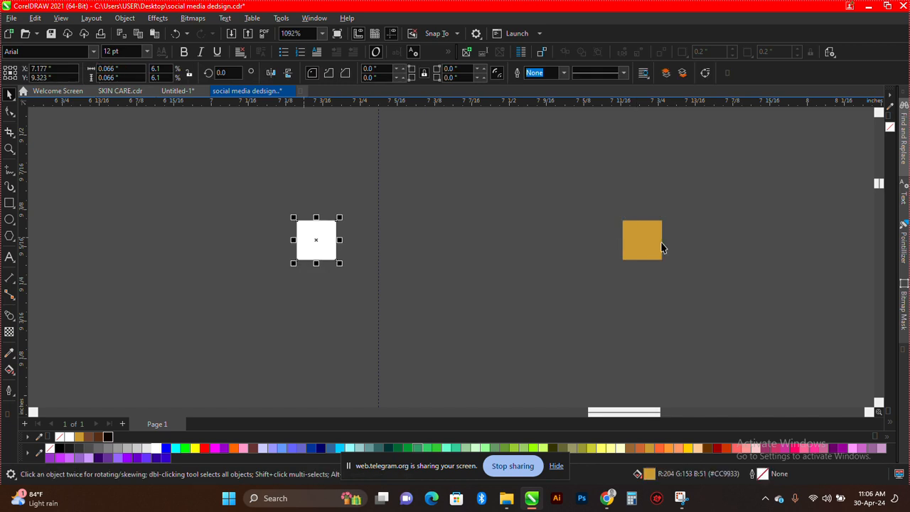
pyautogui.click(651, 239)
pyautogui.click(326, 241)
# Blend the white square into the gold square above the page with 5 intermediate steps
pyautogui.click(12, 317)
pyautogui.click(8, 319)
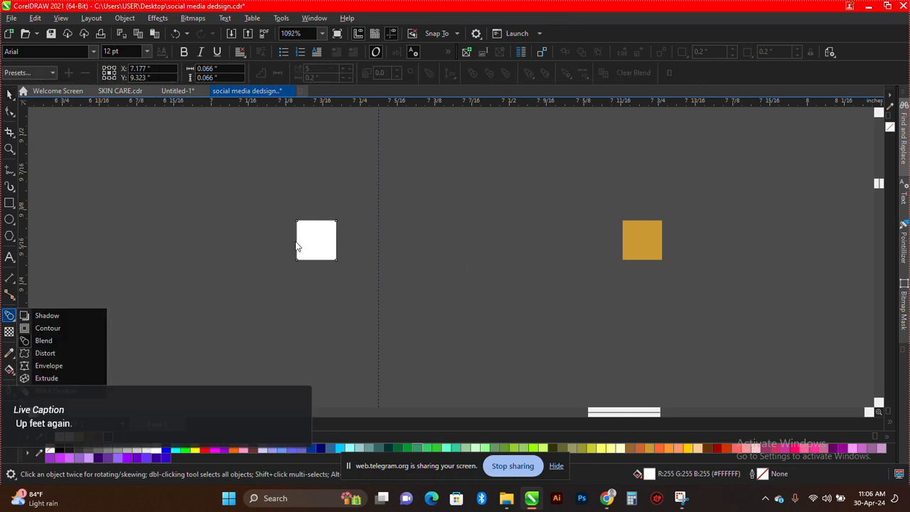
pyautogui.click(51, 341)
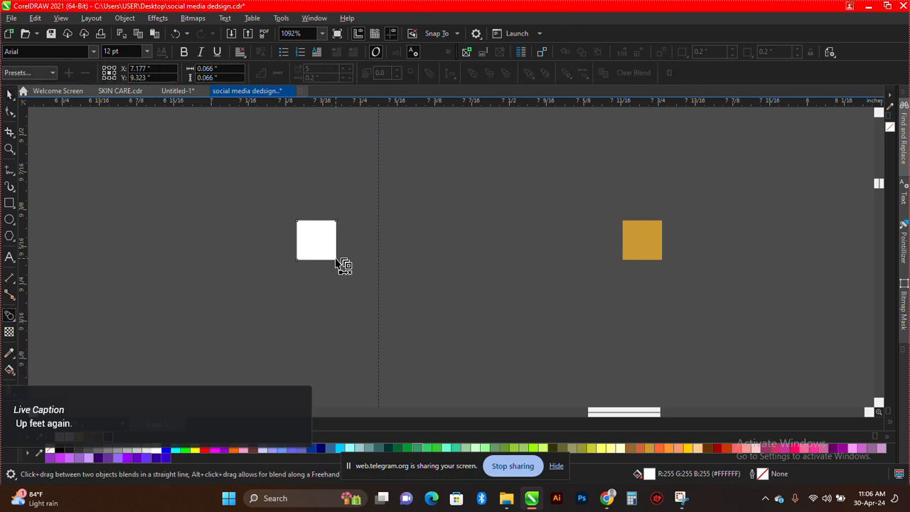
pyautogui.click(16, 320)
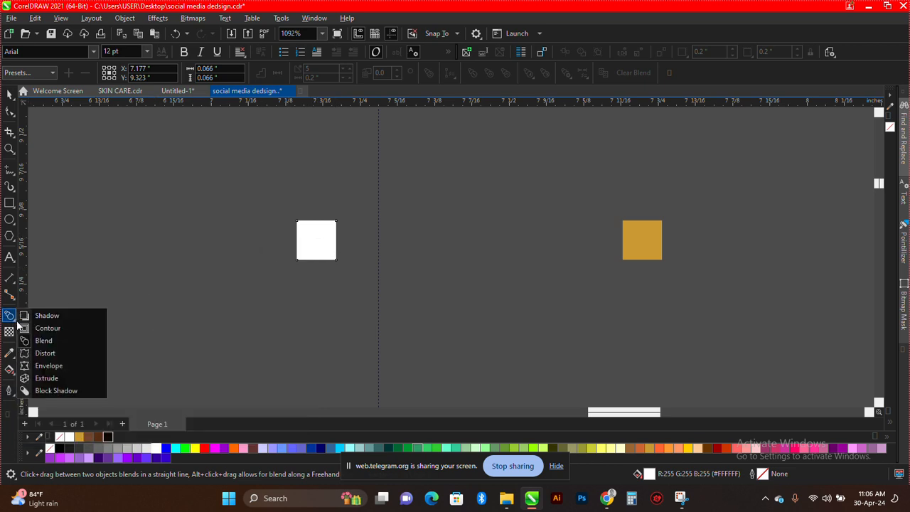
pyautogui.click(50, 341)
pyautogui.moveTo(324, 240); pyautogui.dragTo(642, 240)
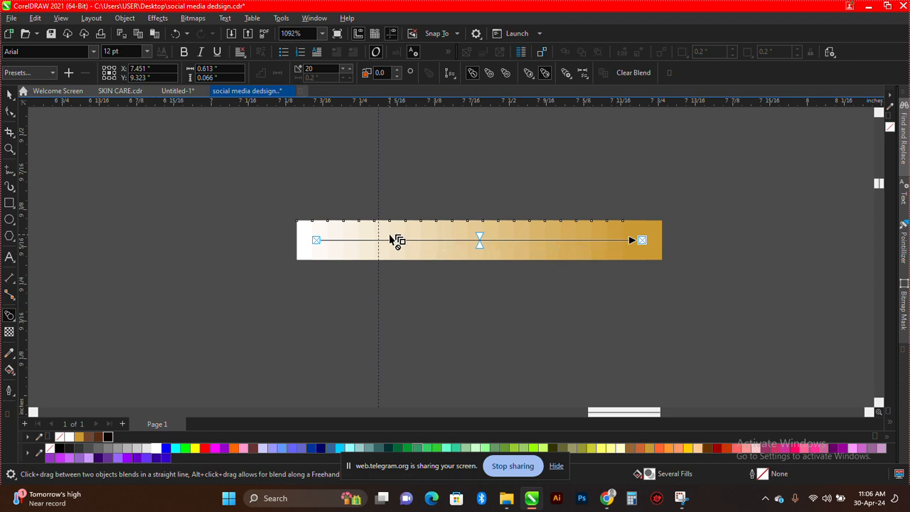
pyautogui.doubleClick(320, 68)
pyautogui.write('5')
pyautogui.press('Return')
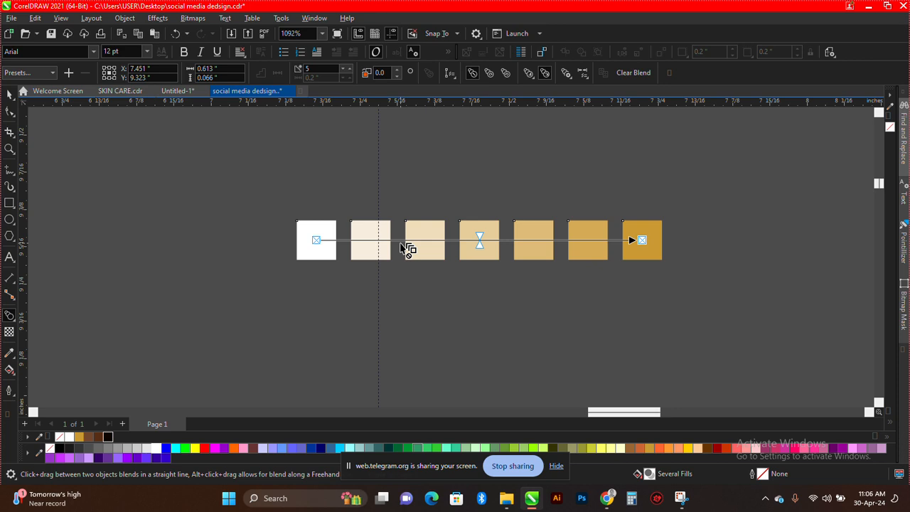
pyautogui.press('Escape')
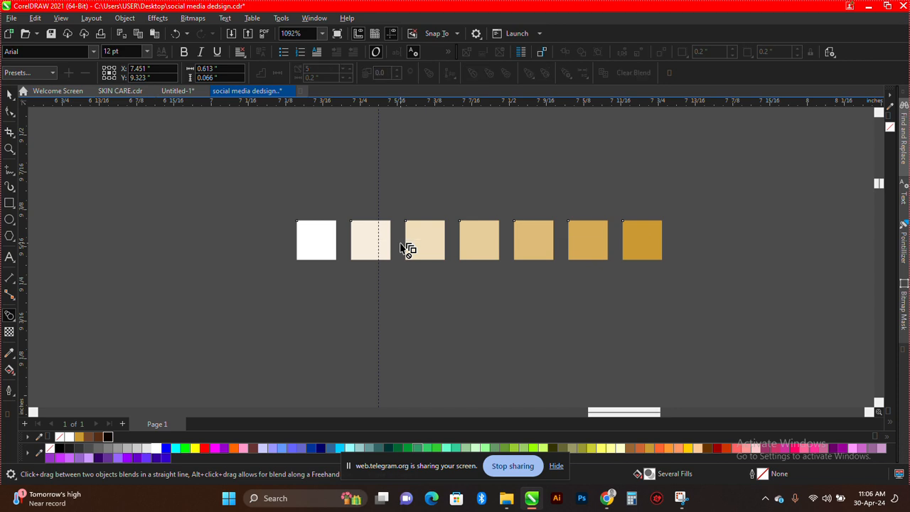
pyautogui.press('space')
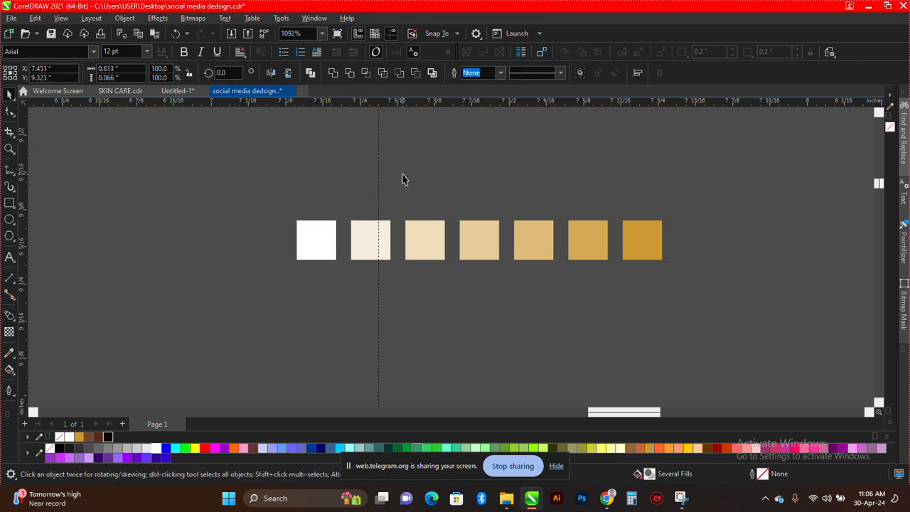
# Check the individual color squares of the new blend by selecting several of them in turn
pyautogui.click(403, 176)
pyautogui.click(419, 244)
pyautogui.click(479, 245)
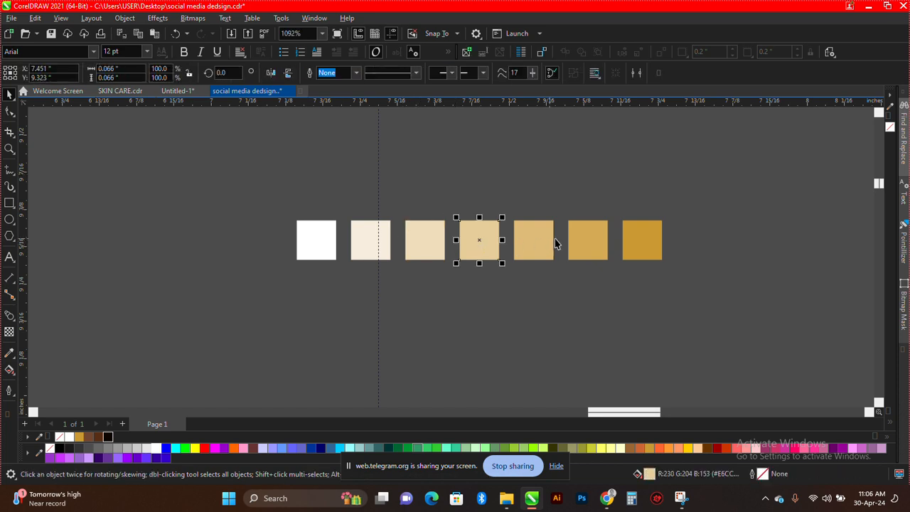
pyautogui.click(556, 239)
pyautogui.click(594, 248)
pyautogui.click(532, 238)
# Delete the whole row of white-to-gold demonstration squares from the empty area above the page
pyautogui.scroll(-5, 534, 235)
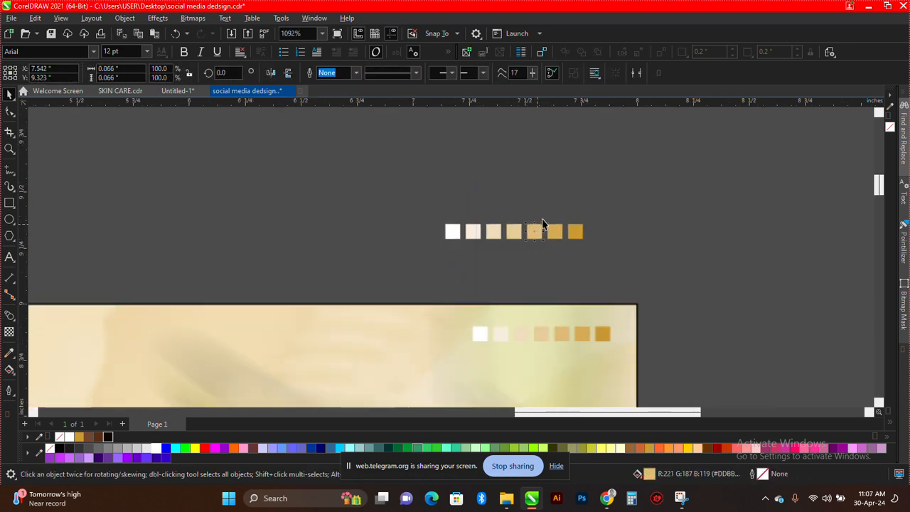
pyautogui.moveTo(596, 198); pyautogui.dragTo(459, 238)
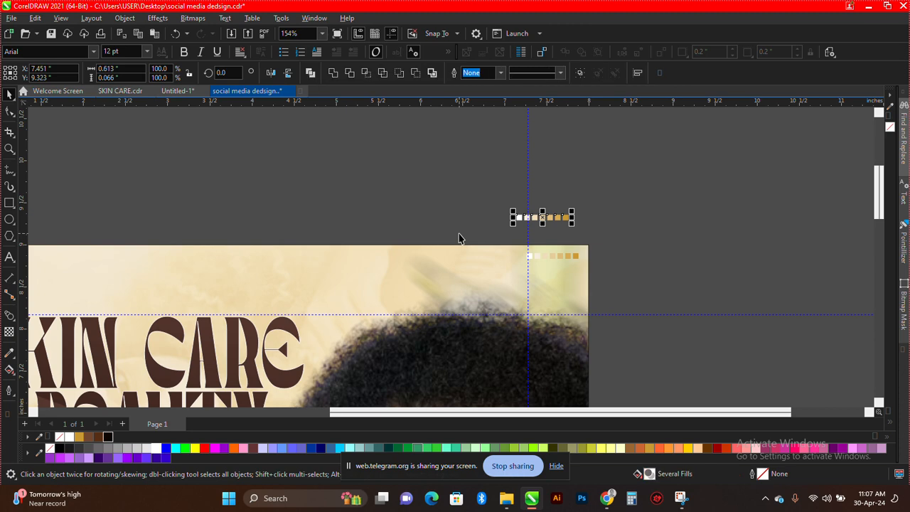
pyautogui.press('Delete')
# Examine the poster's overall layout, including the services panel and the gold and brown bars beneath it
pyautogui.press('F4')
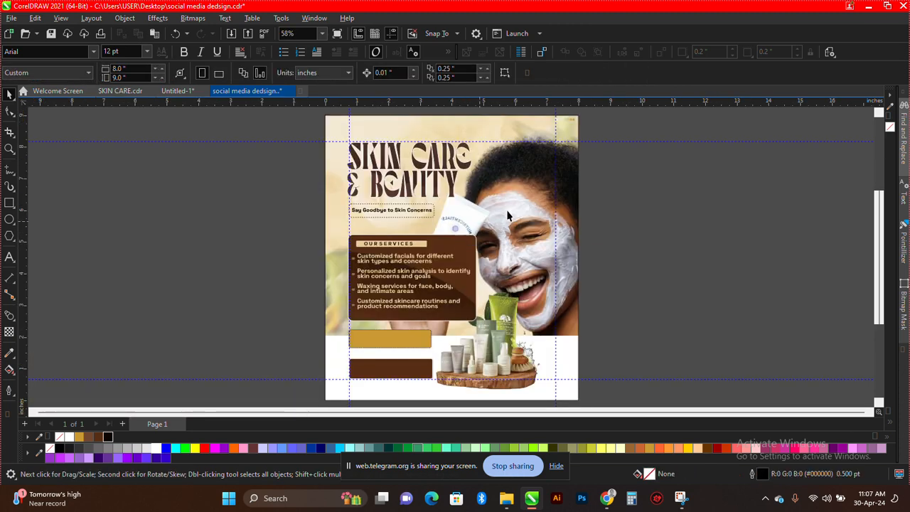
pyautogui.scroll(-2, 525, 244)
pyautogui.scroll(4, 413, 238)
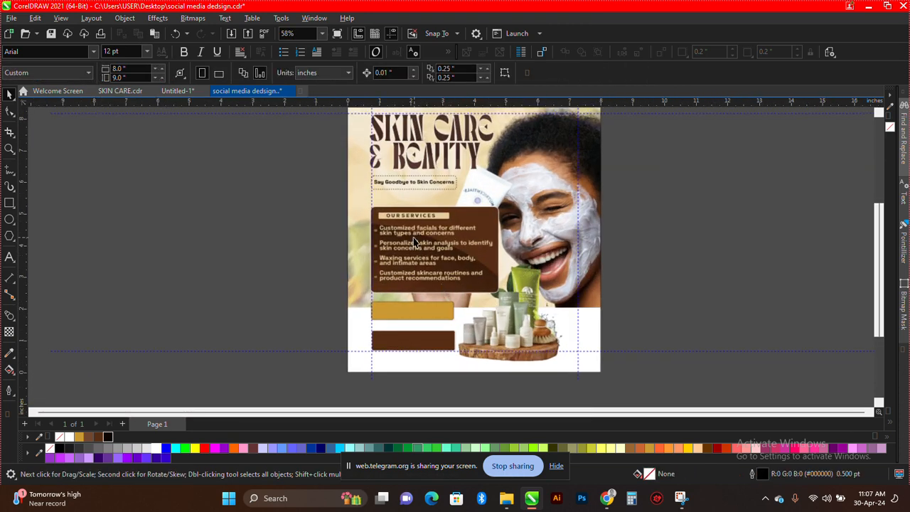
pyautogui.scroll(-2, 416, 284)
pyautogui.scroll(1, 418, 293)
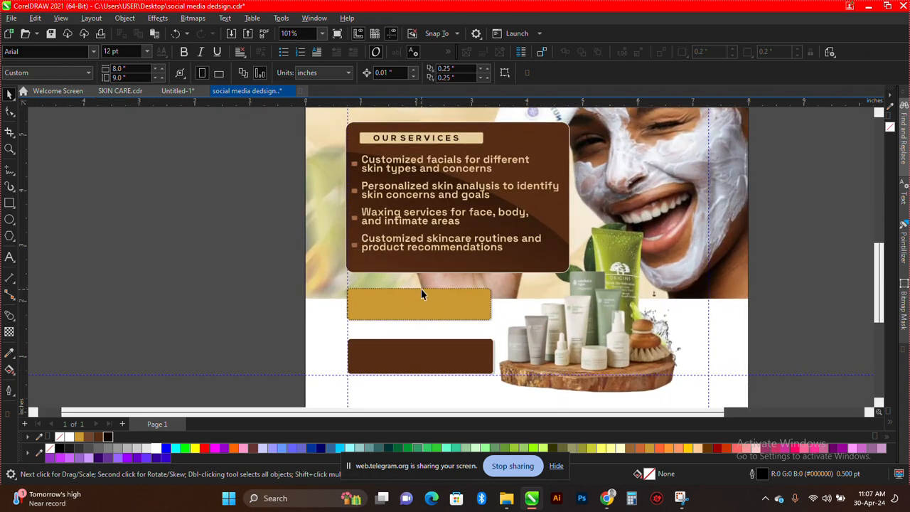
pyautogui.scroll(-2, 421, 289)
pyautogui.scroll(-2, 640, 242)
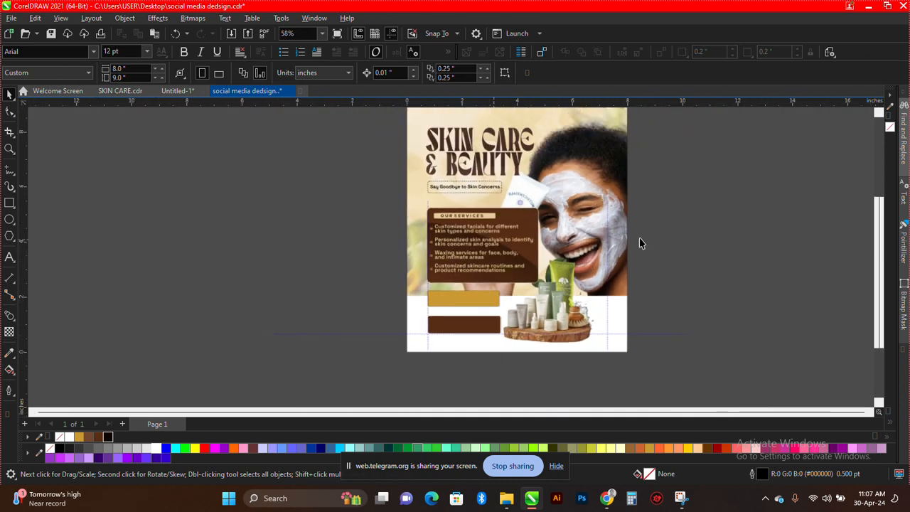
pyautogui.scroll(1, 675, 233)
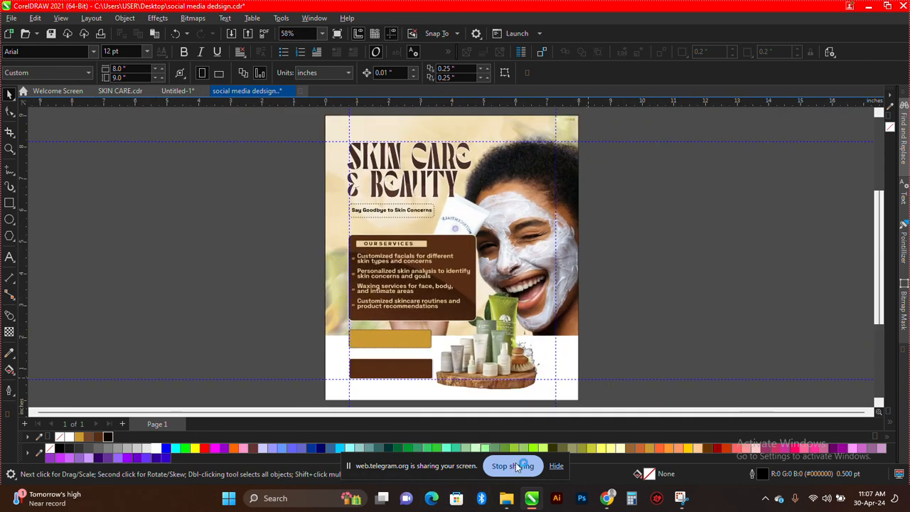
# Switch to File Explorer and open the exported poster image social media dedsign 542 from the Desktop
pyautogui.click(506, 498)
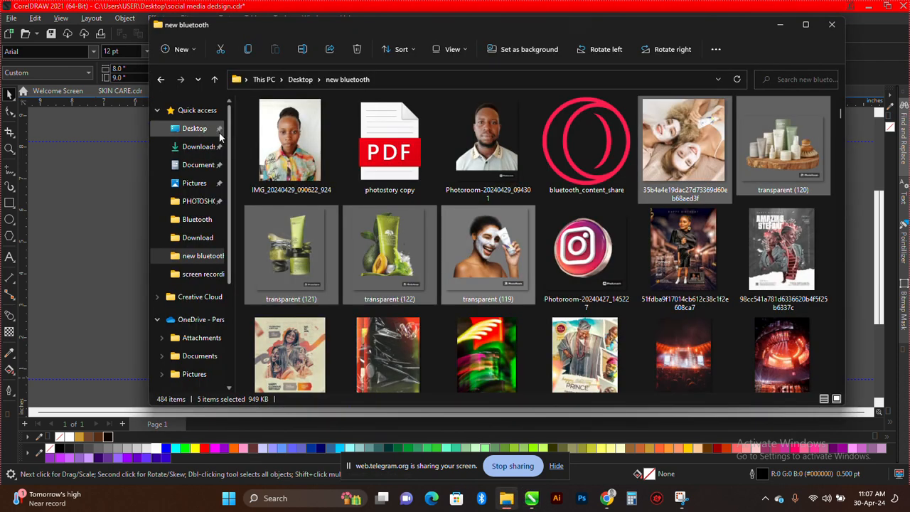
pyautogui.click(197, 130)
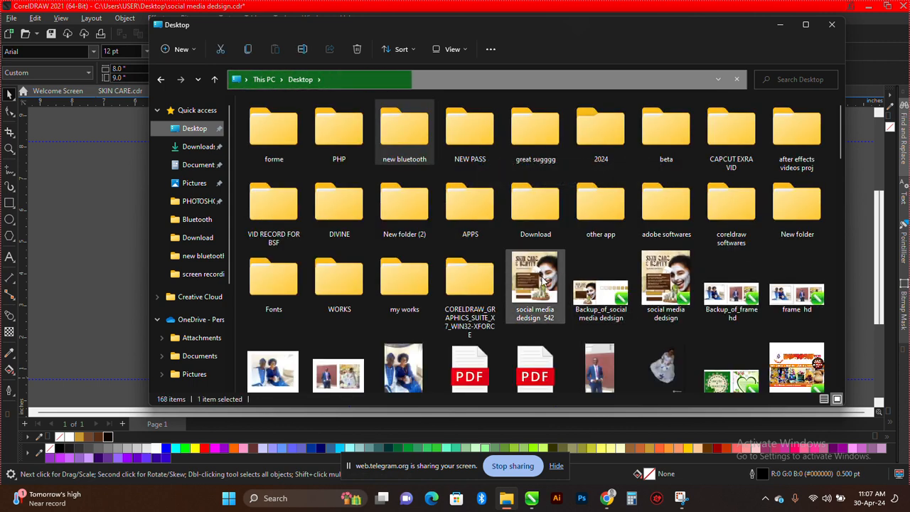
pyautogui.doubleClick(541, 278)
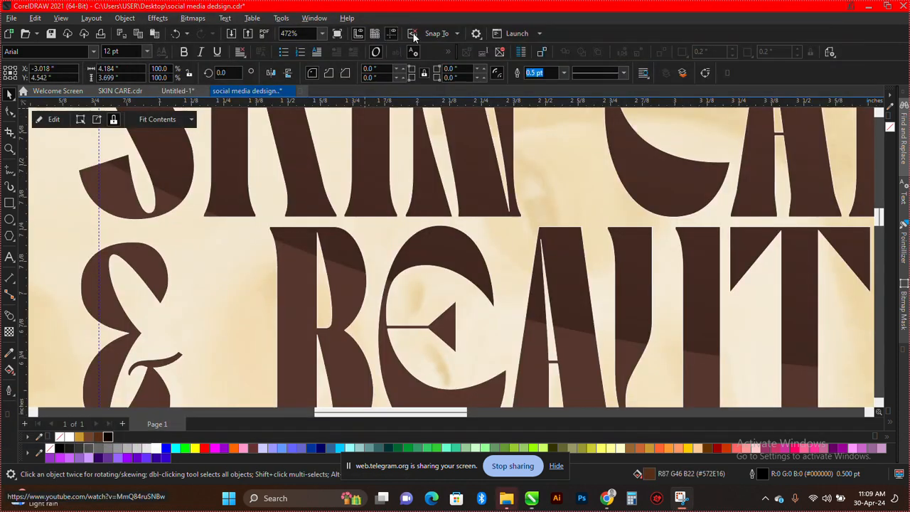
# Open the PowerClip contents of the SKIN CARE & BEAUTY title for editing
pyautogui.scroll(-3, 366, 244)
pyautogui.scroll(5, 362, 240)
pyautogui.scroll(-5, 395, 196)
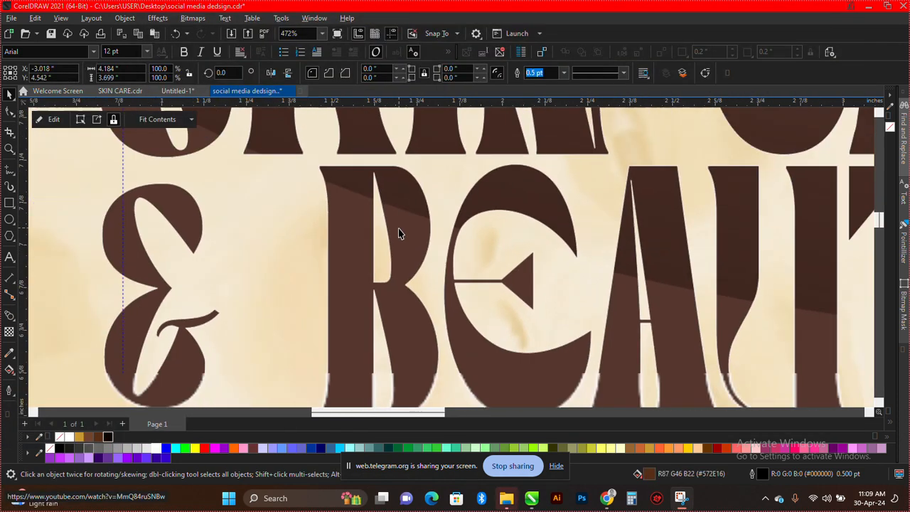
pyautogui.scroll(3, 458, 205)
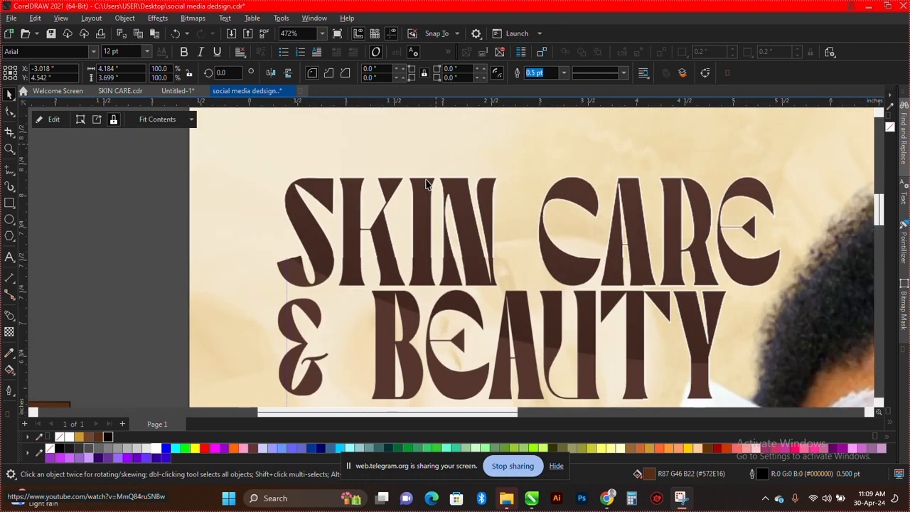
pyautogui.scroll(-1, 386, 264)
pyautogui.click(385, 265)
pyautogui.doubleClick(384, 266)
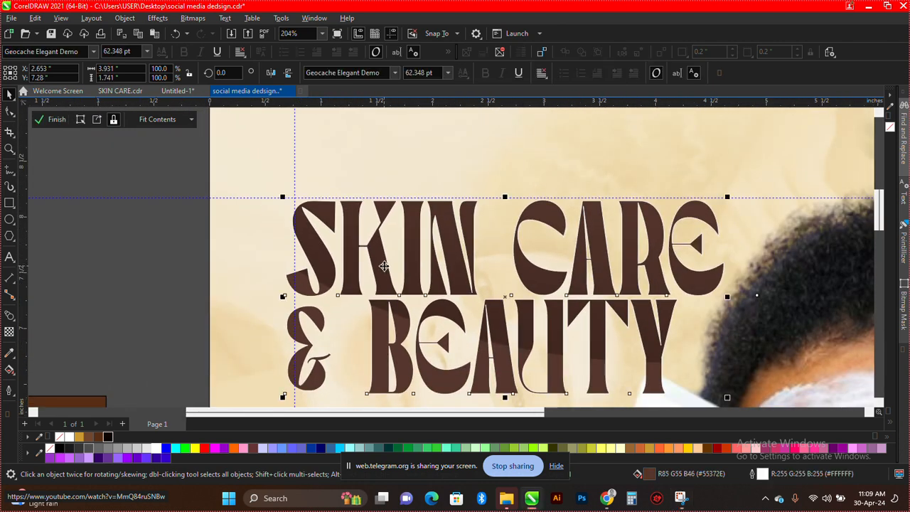
pyautogui.scroll(-2, 455, 224)
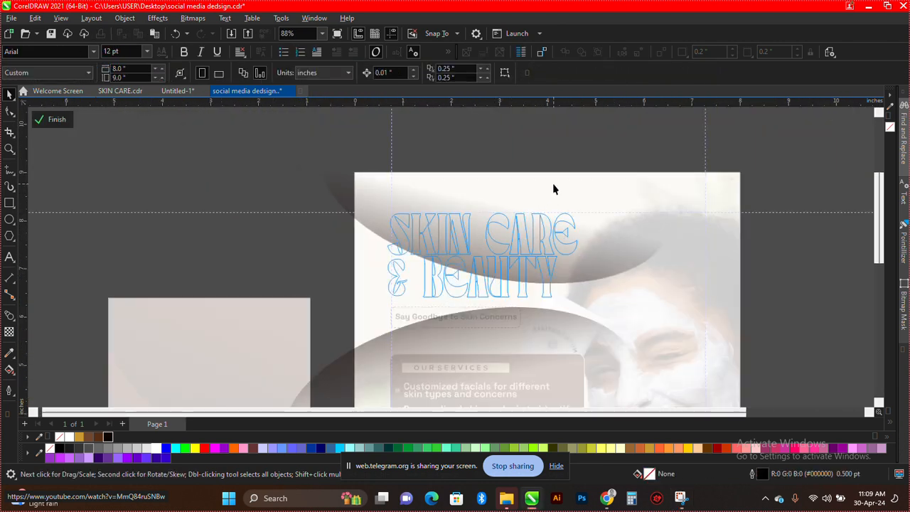
pyautogui.click(555, 191)
# Move the title's dark gradient ellipses to about X 2.62, Y 9.44 in and X 2.01, Y 5.01 in, and finish editing the PowerClip
pyautogui.scroll(-3, 530, 200)
pyautogui.scroll(1, 527, 245)
pyautogui.moveTo(539, 230); pyautogui.dragTo(530, 197)
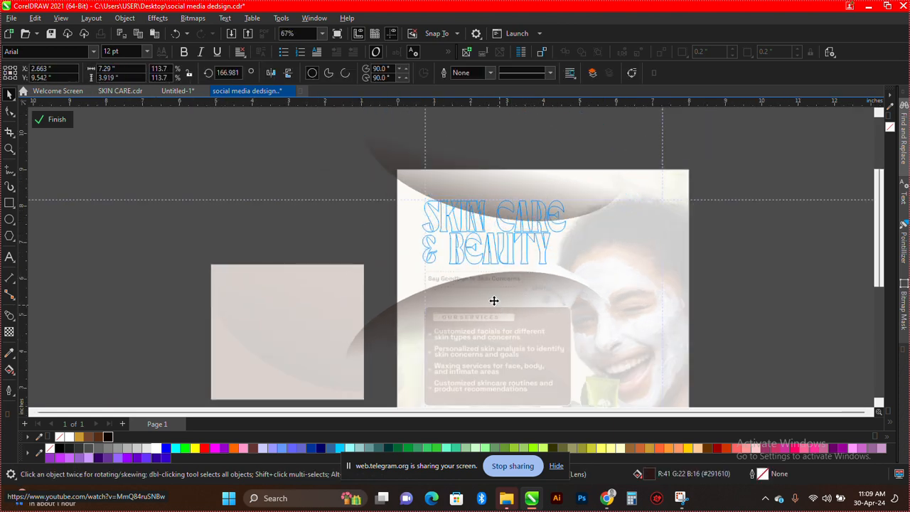
pyautogui.moveTo(493, 301); pyautogui.dragTo(498, 277)
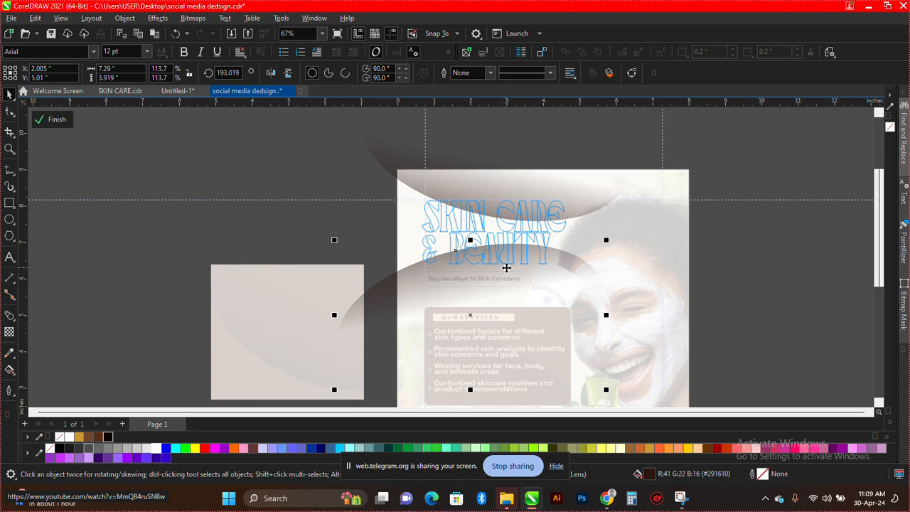
pyautogui.scroll(2, 506, 229)
pyautogui.click(377, 165)
pyautogui.moveTo(377, 165); pyautogui.dragTo(375, 170)
pyautogui.keyDown('ctrl'); pyautogui.click(247, 189); pyautogui.keyUp('ctrl')
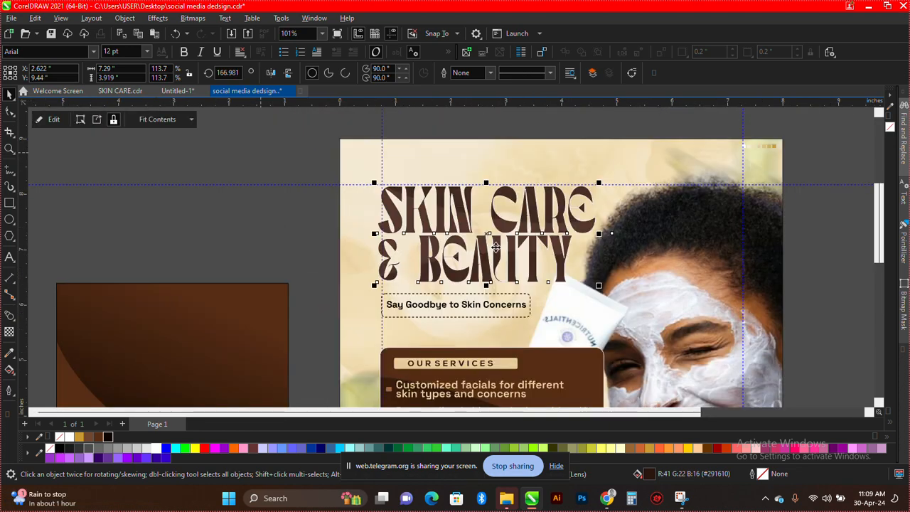
# Examine the dark curved shading on the SKIN CARE & BEAUTY title up close in a full-screen preview
pyautogui.scroll(3, 494, 244)
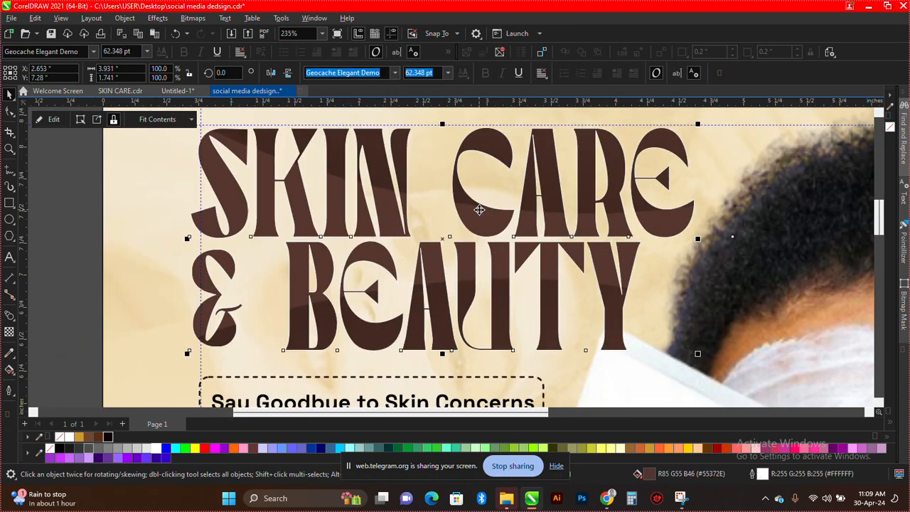
pyautogui.scroll(4, 478, 207)
pyautogui.press('F9')
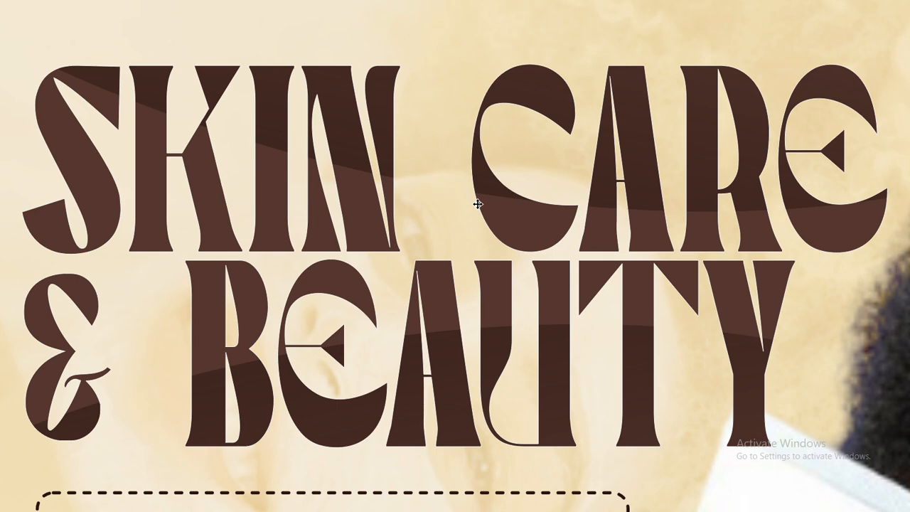
pyautogui.click(478, 204)
pyautogui.scroll(-5, 473, 205)
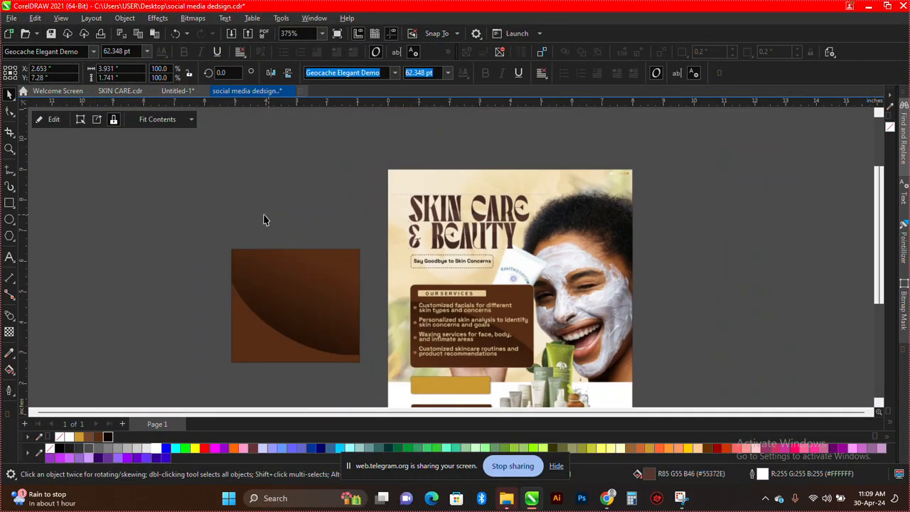
# Delete the brown rectangle with the dark curved shading from the empty area beside the page
pyautogui.click(299, 248)
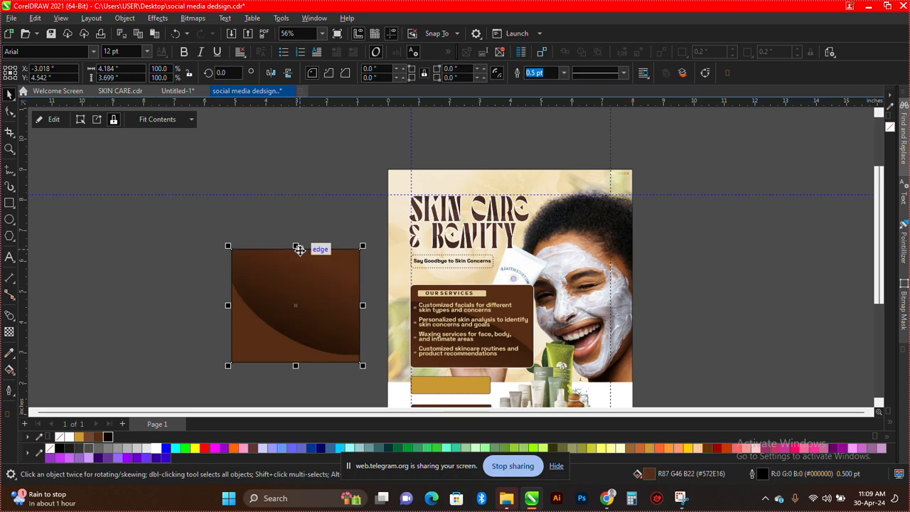
pyautogui.click(300, 255)
pyautogui.hotkey('shift', 'F4')
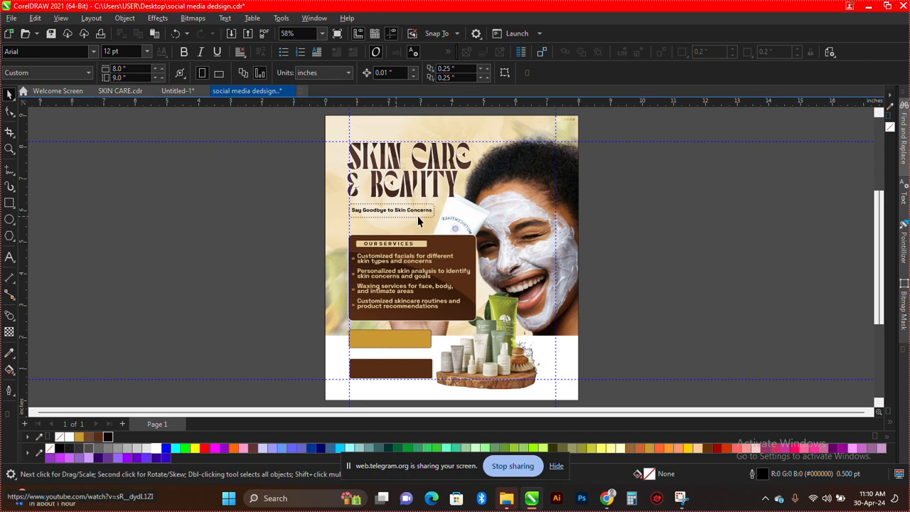
# Switch to File Explorer
pyautogui.moveTo(499, 504)
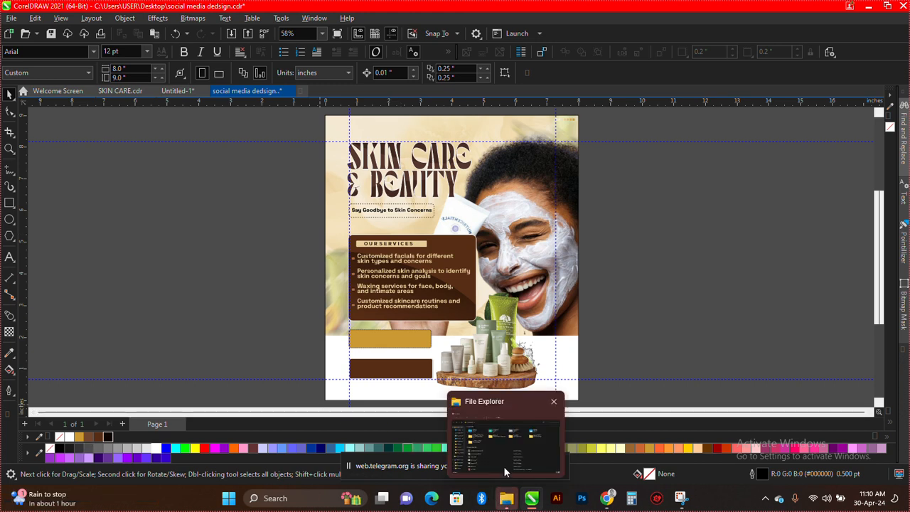
pyautogui.click(503, 466)
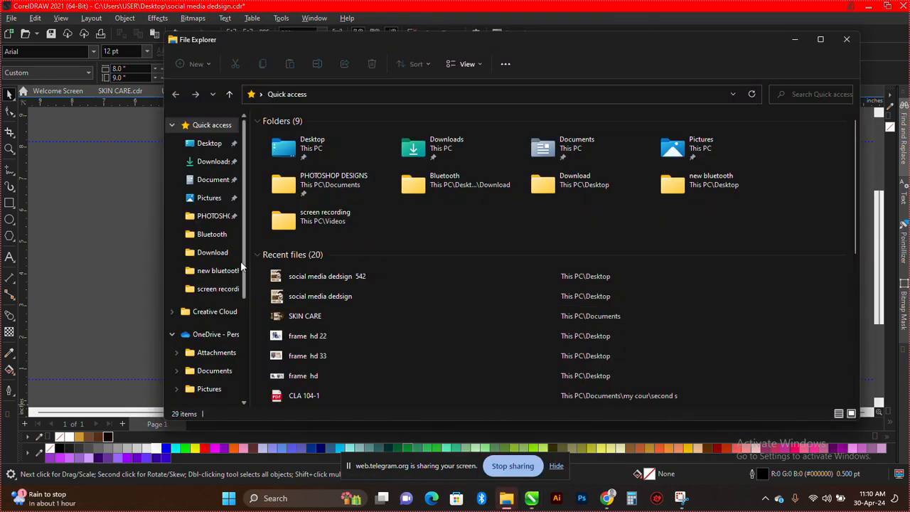